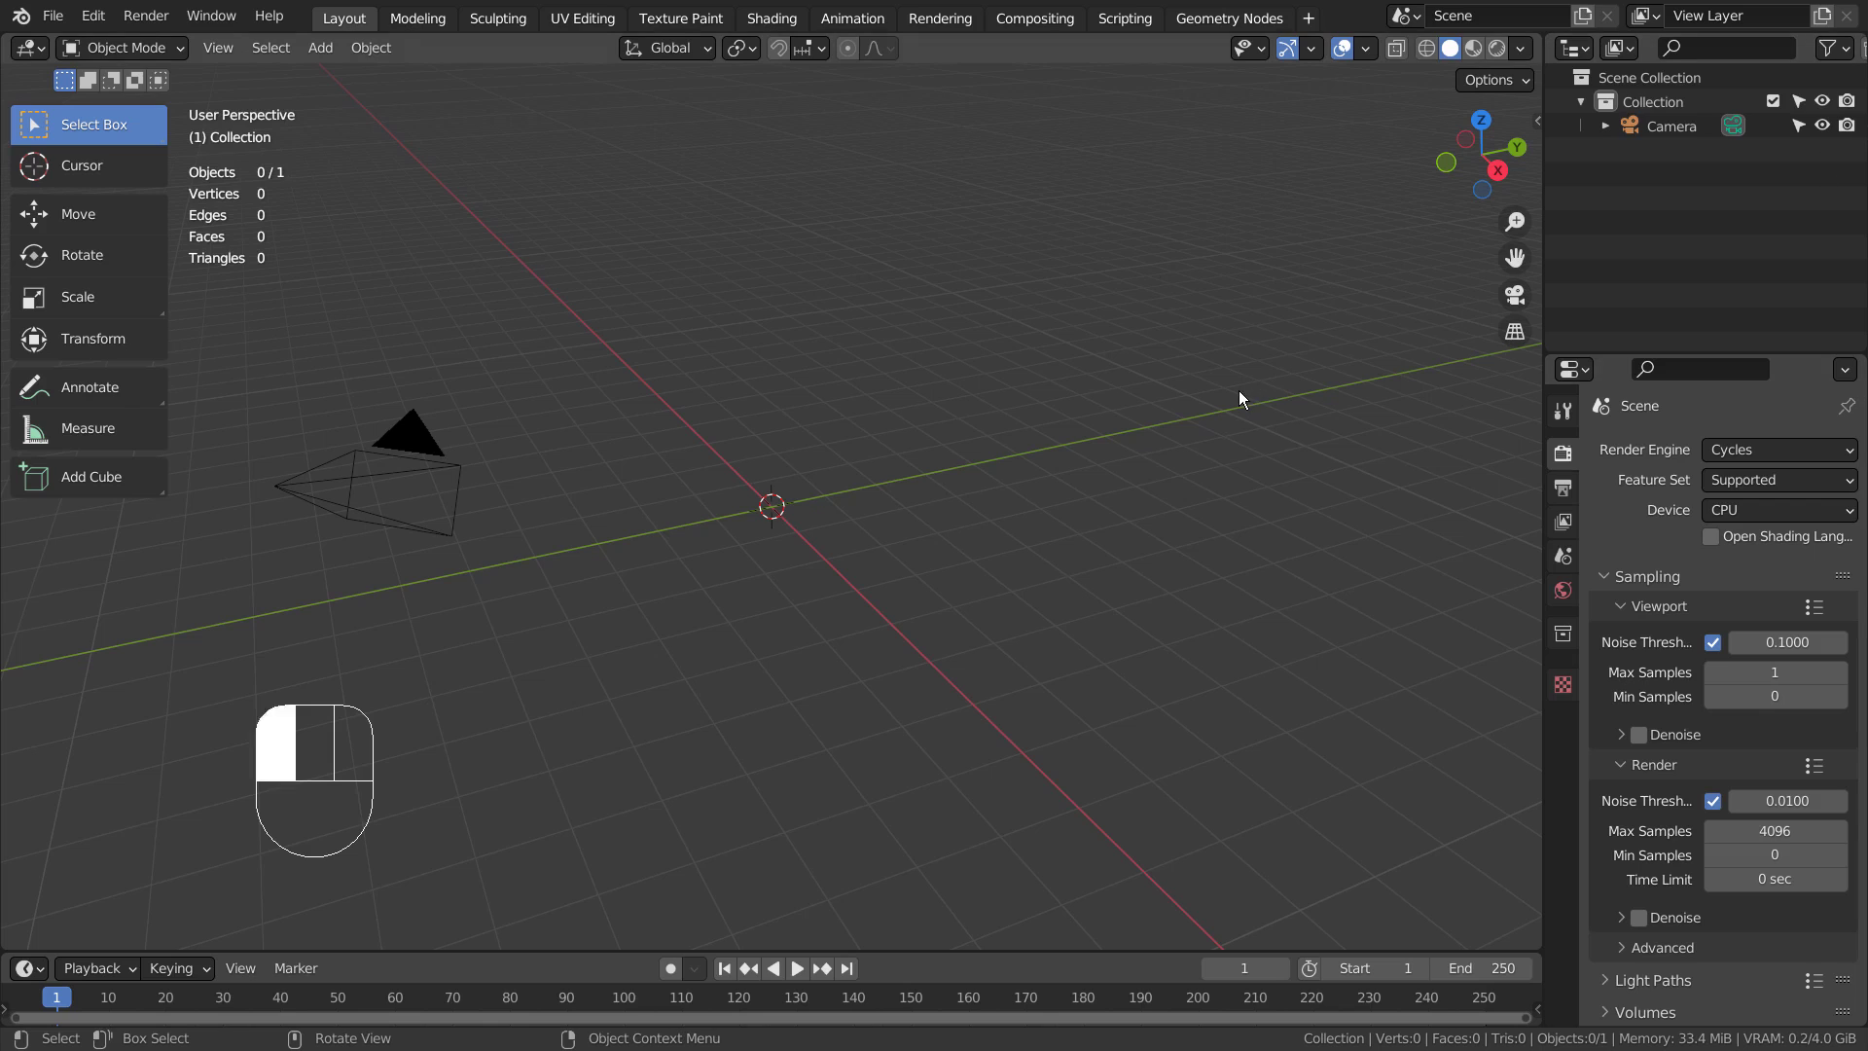
Switch to top view and change the render engine from Cycles to Eevee
key("KP_7")
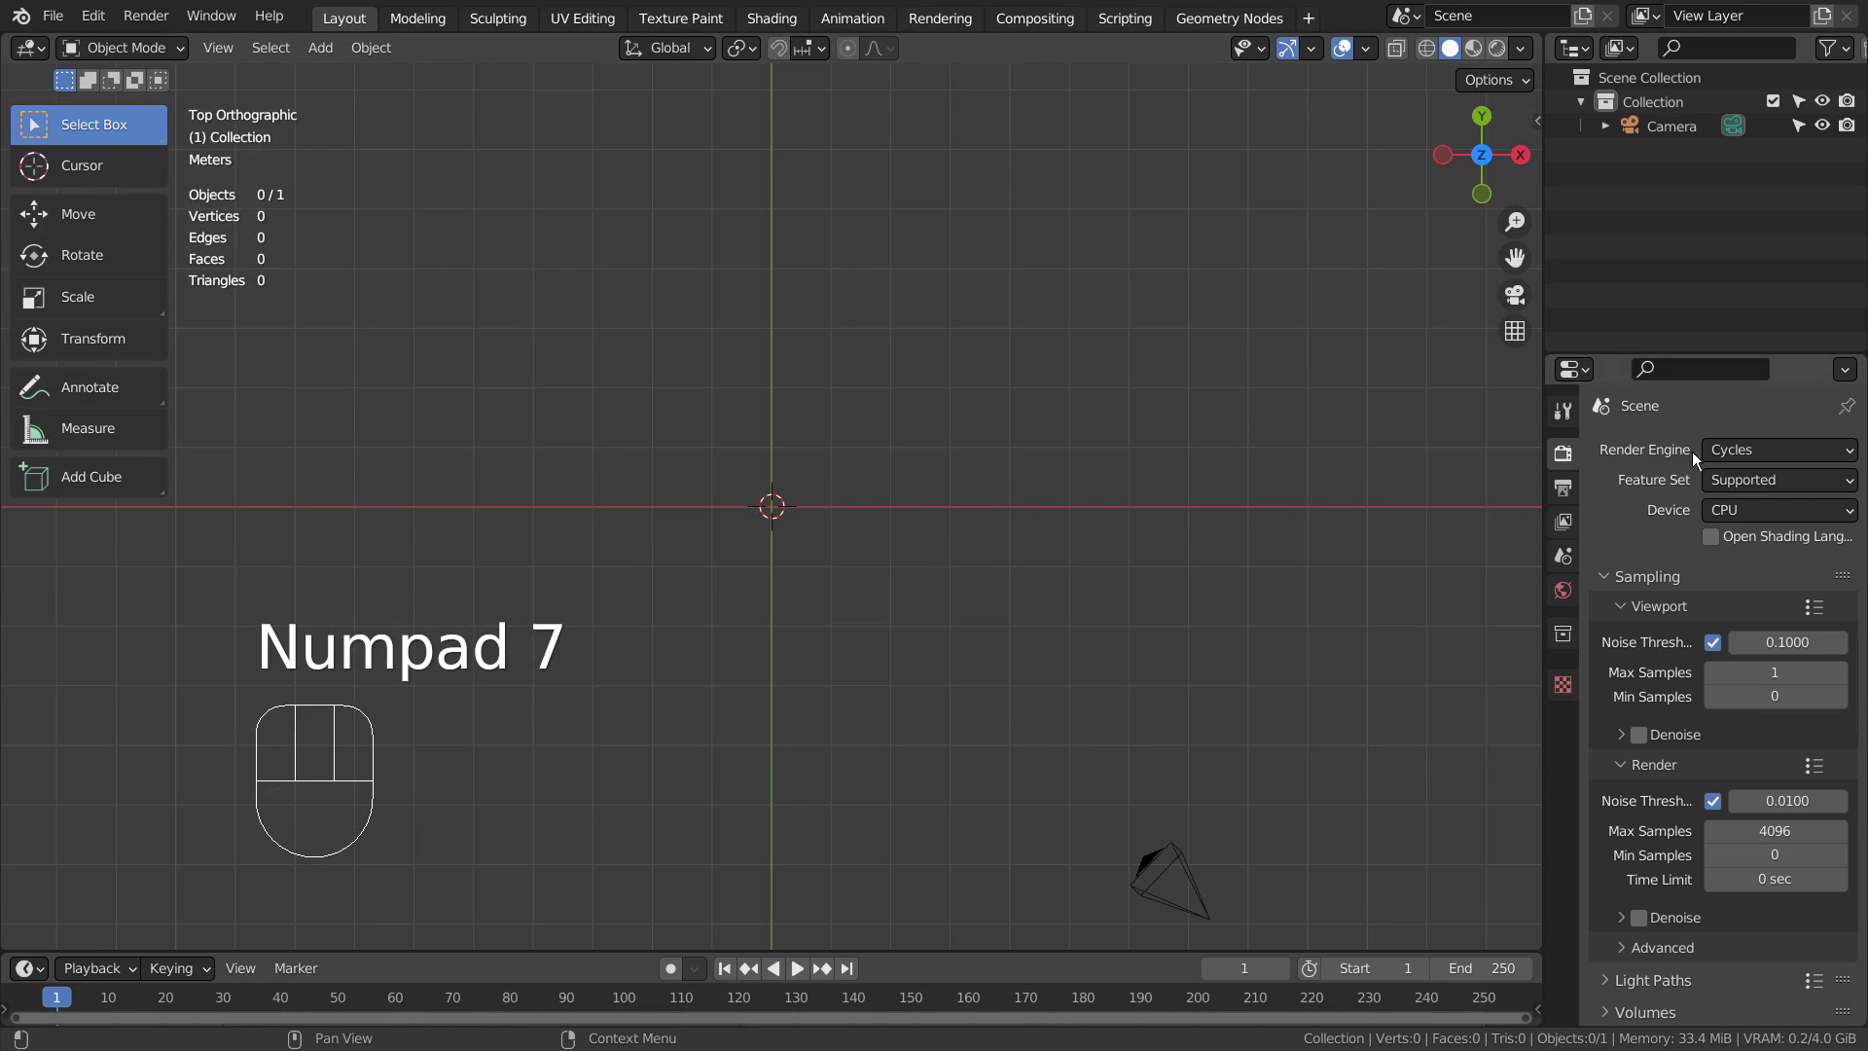
left_click(1743, 451)
left_click(1739, 473)
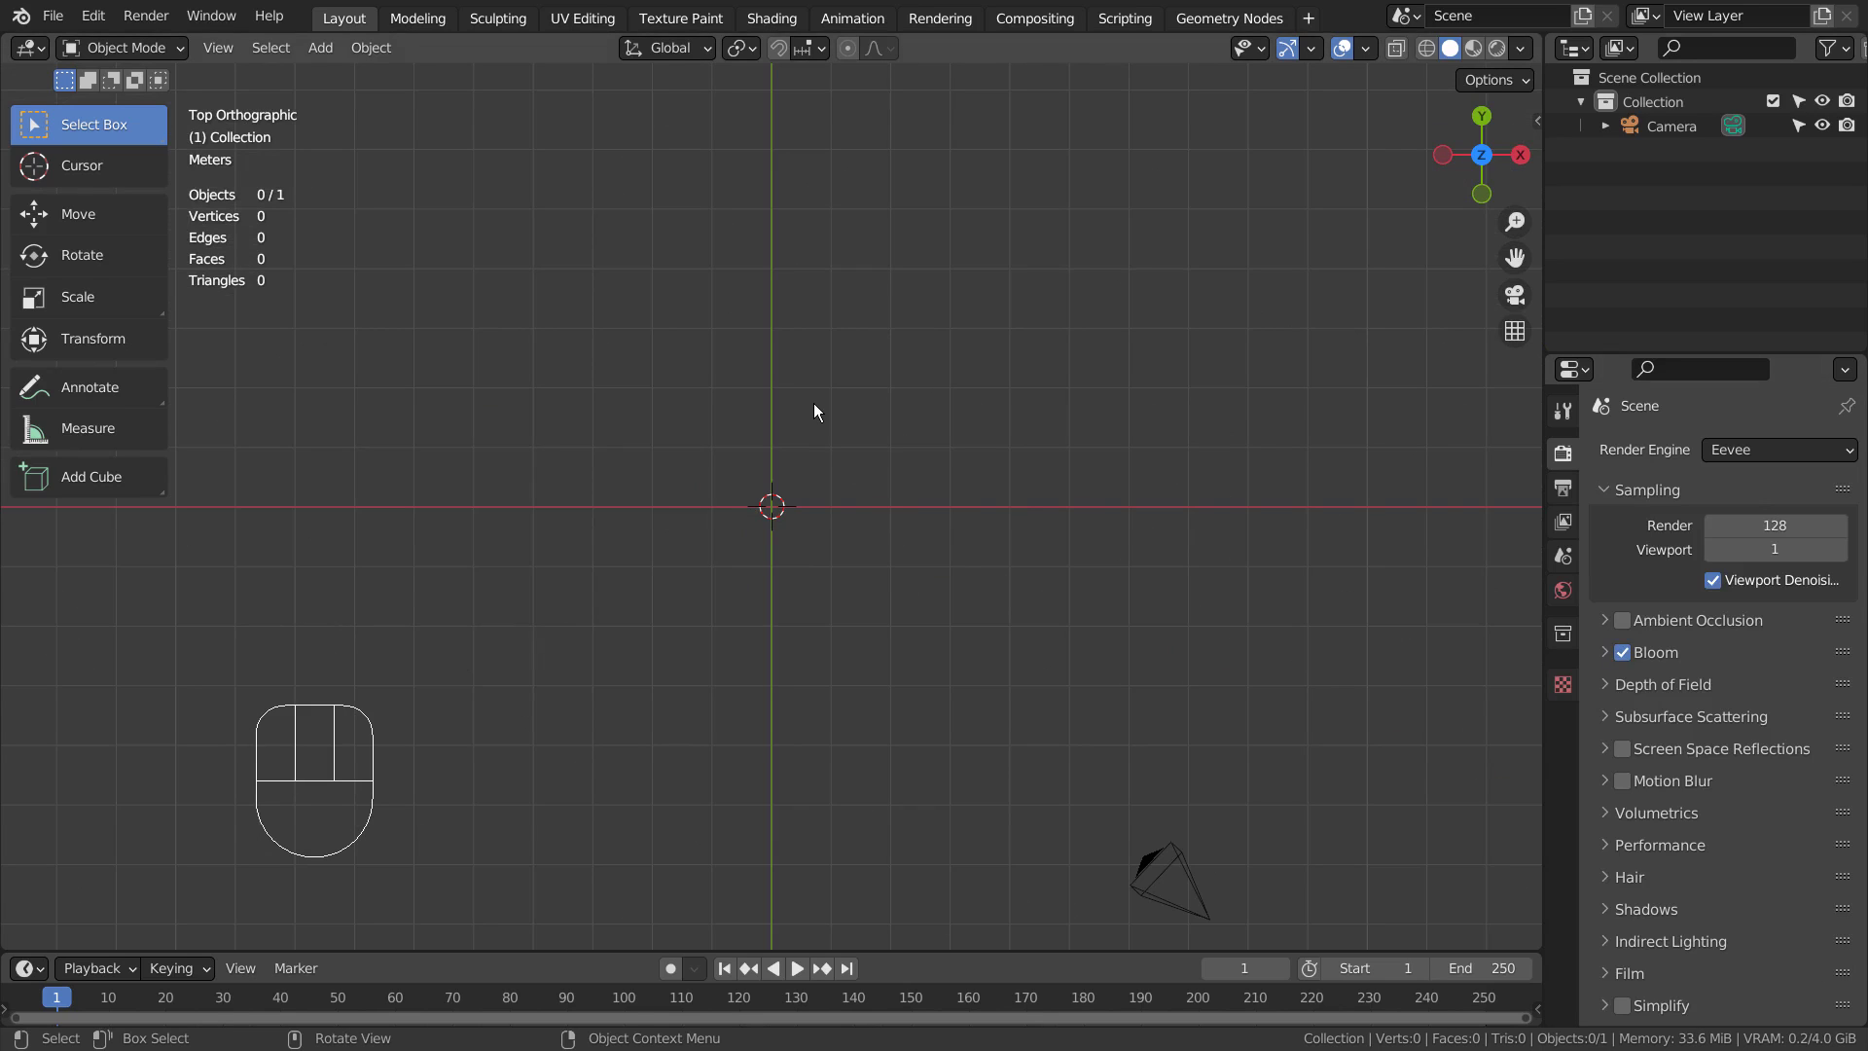
key("shift+a")
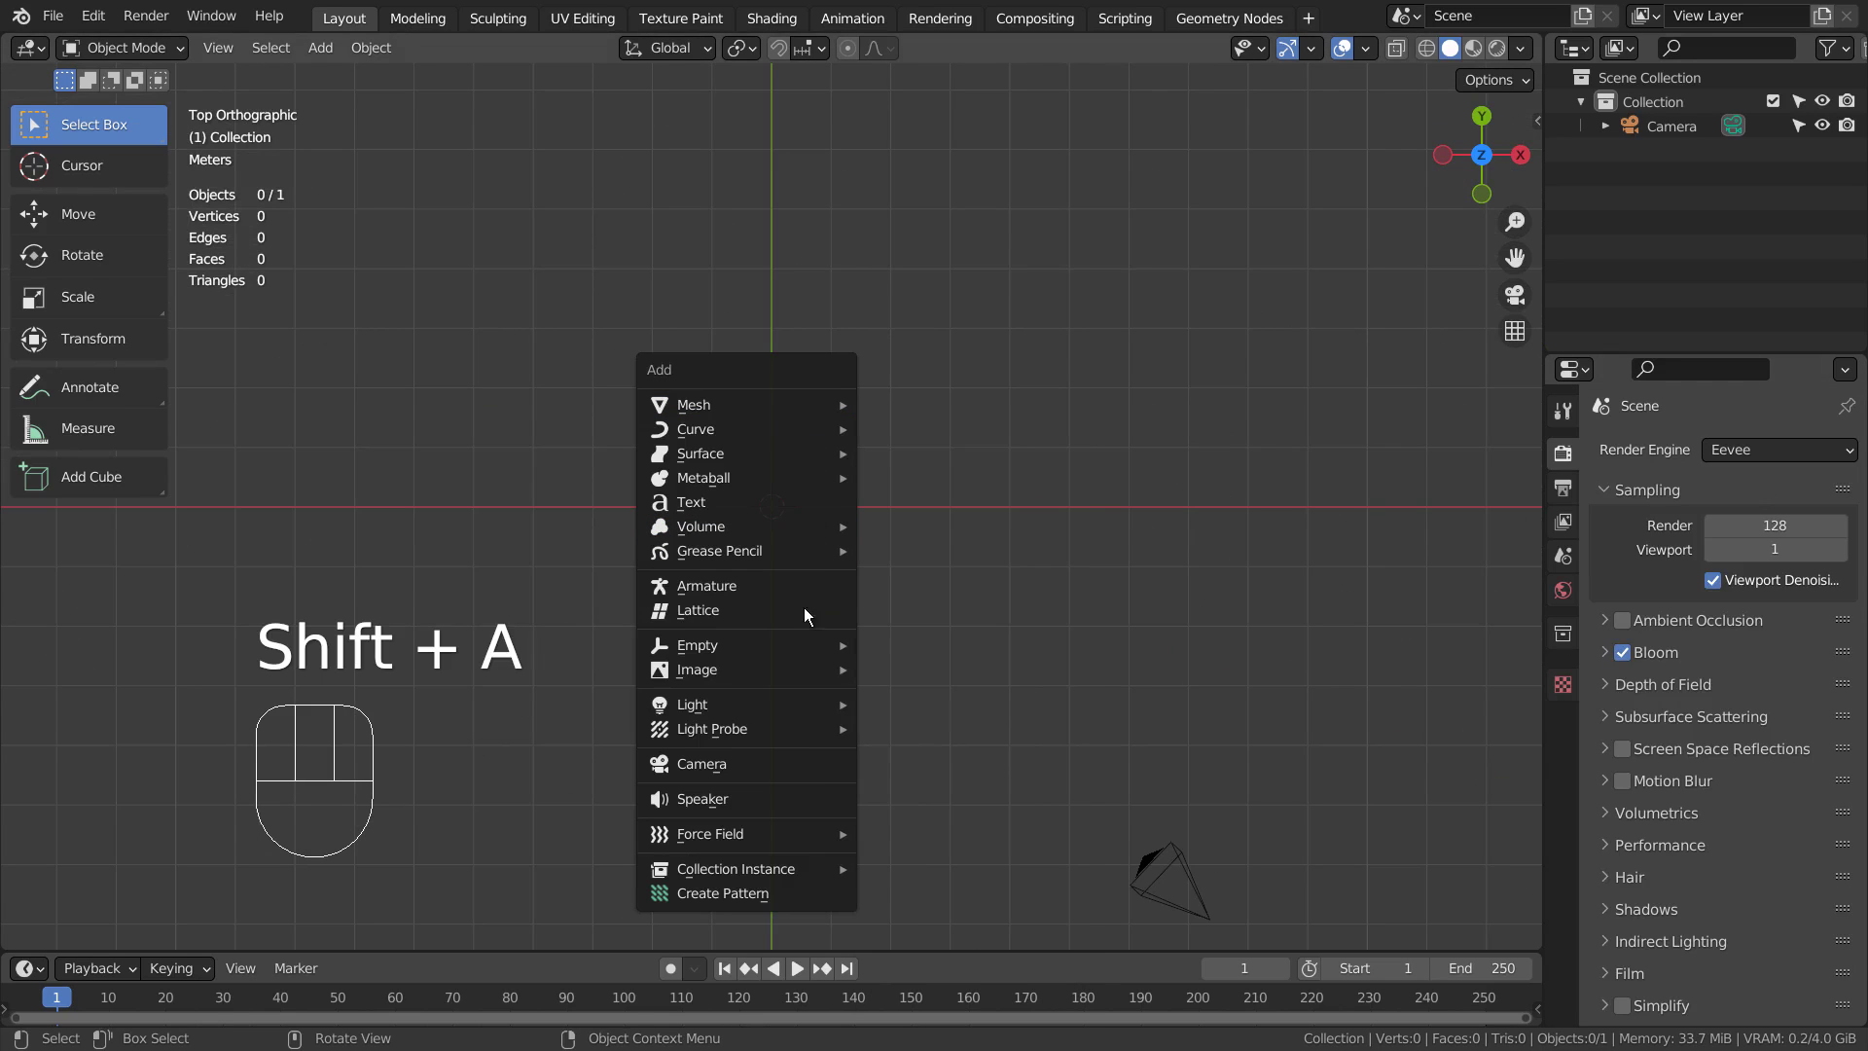
mouse_move(803, 666)
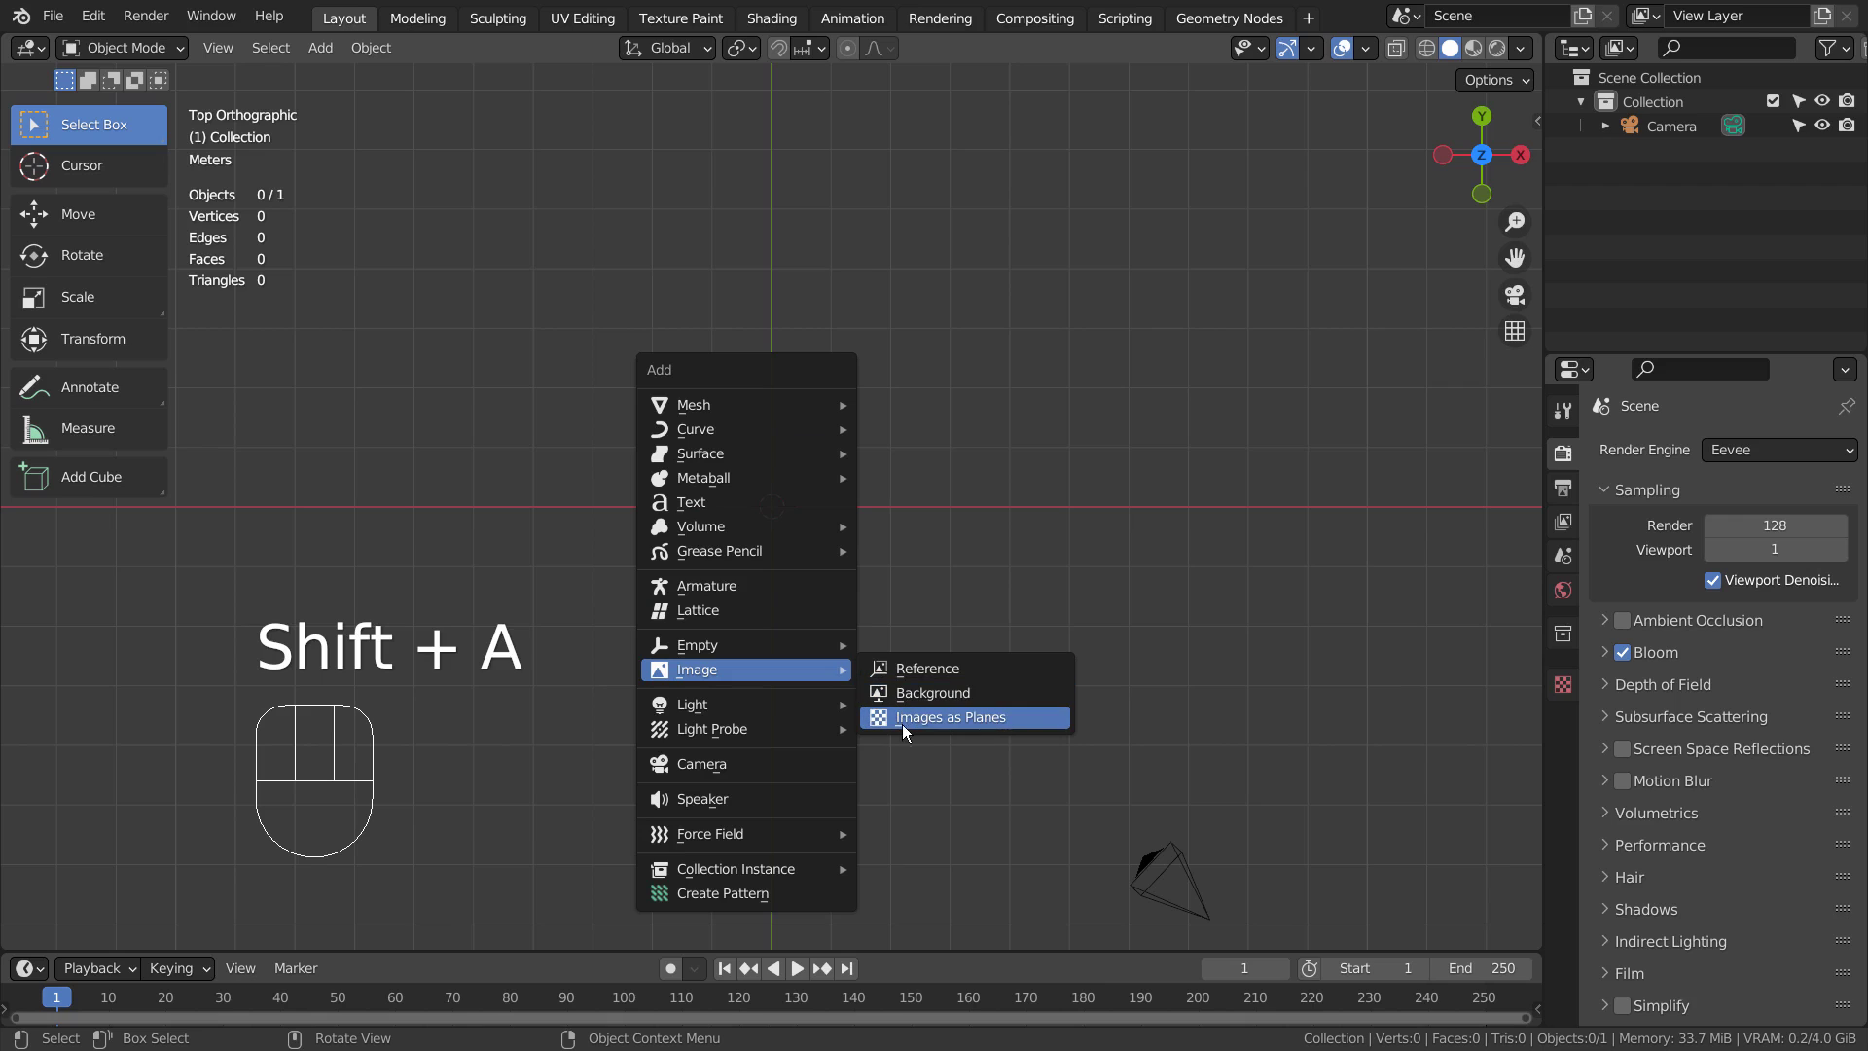
left_click(105, 14)
left_click(219, 358)
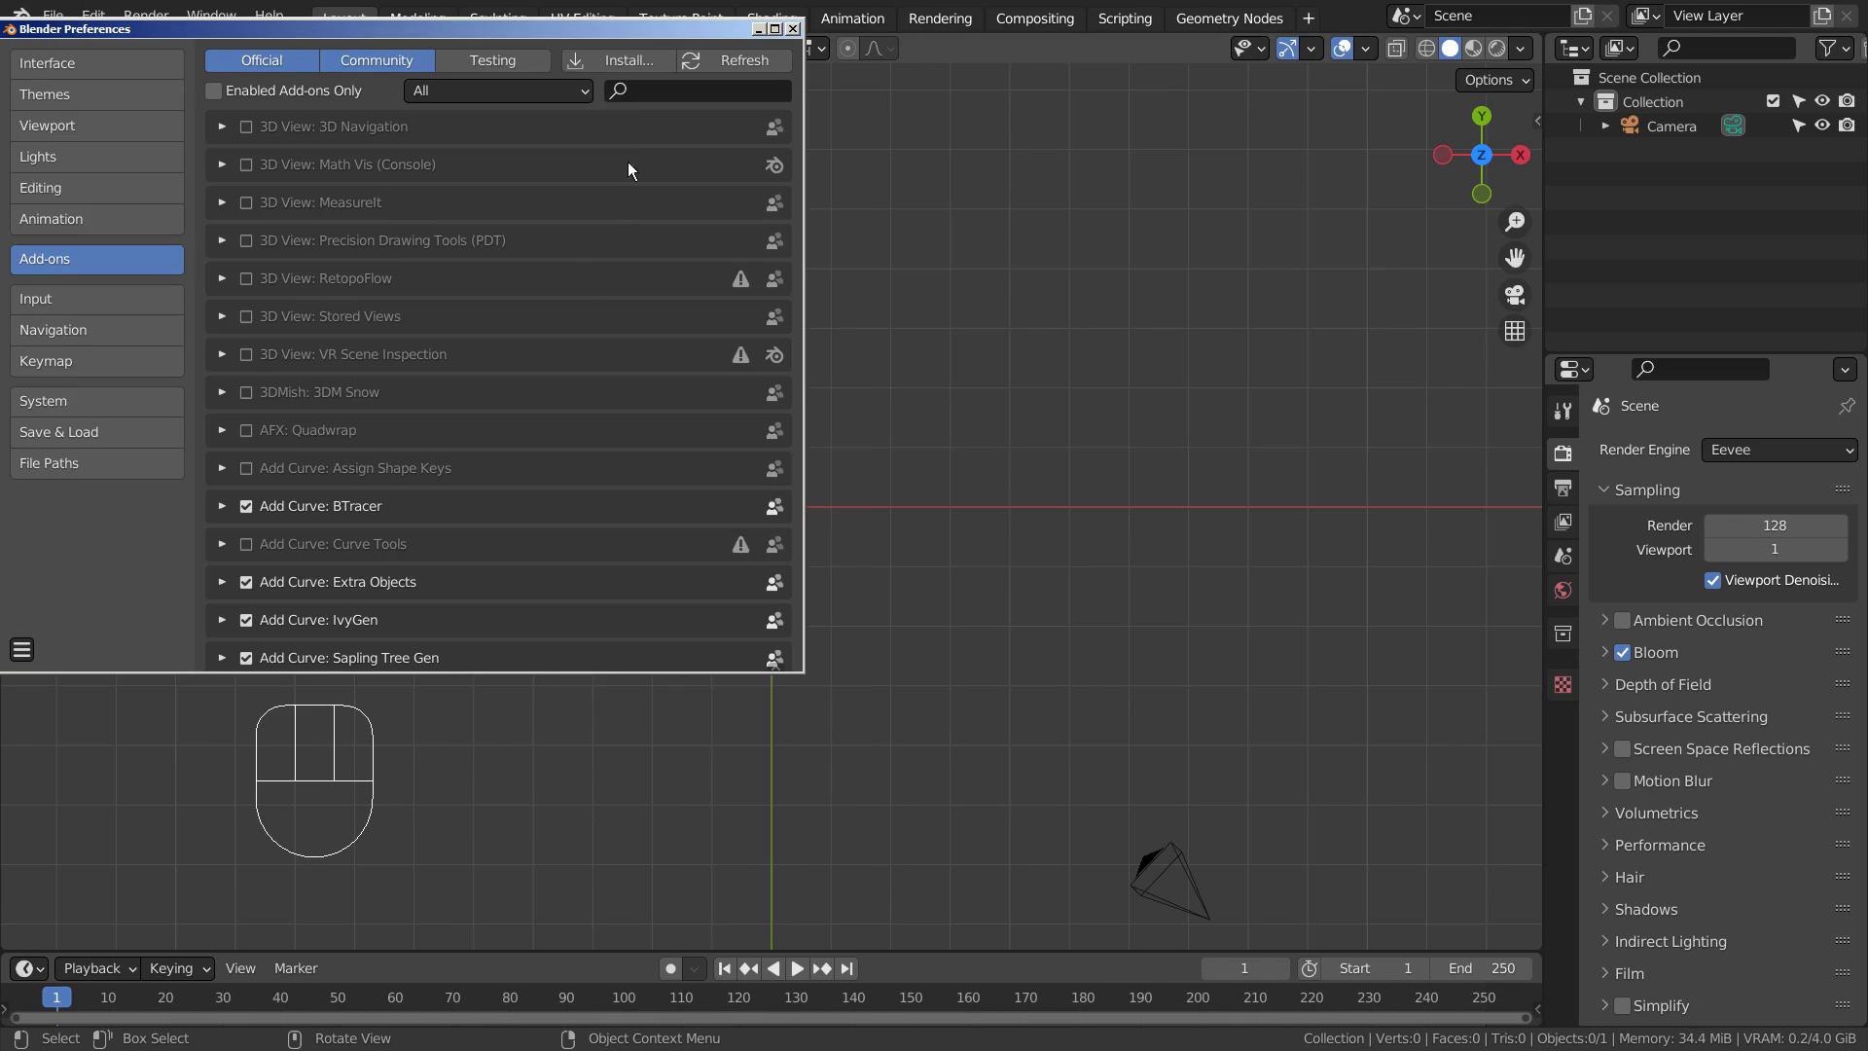
left_click(676, 91)
type("plane")
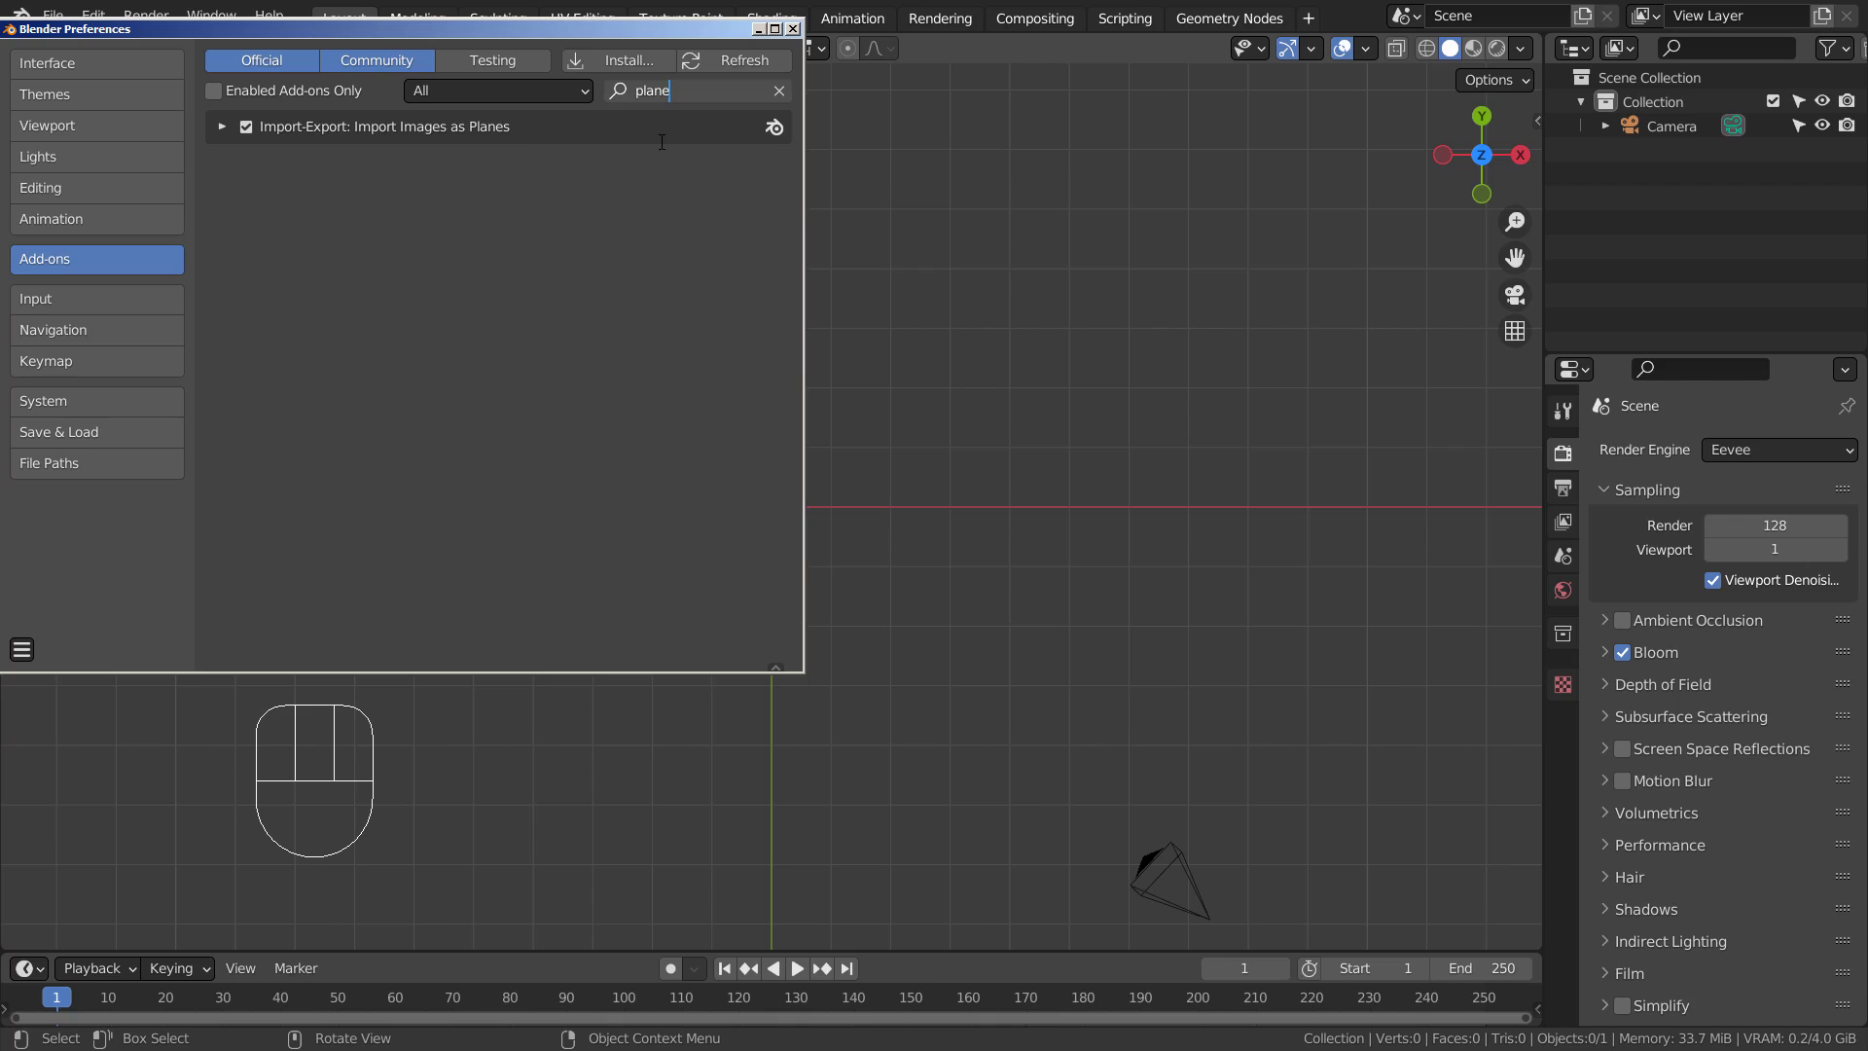
Close the preferences and import test.png as an image plane
left_click(792, 34)
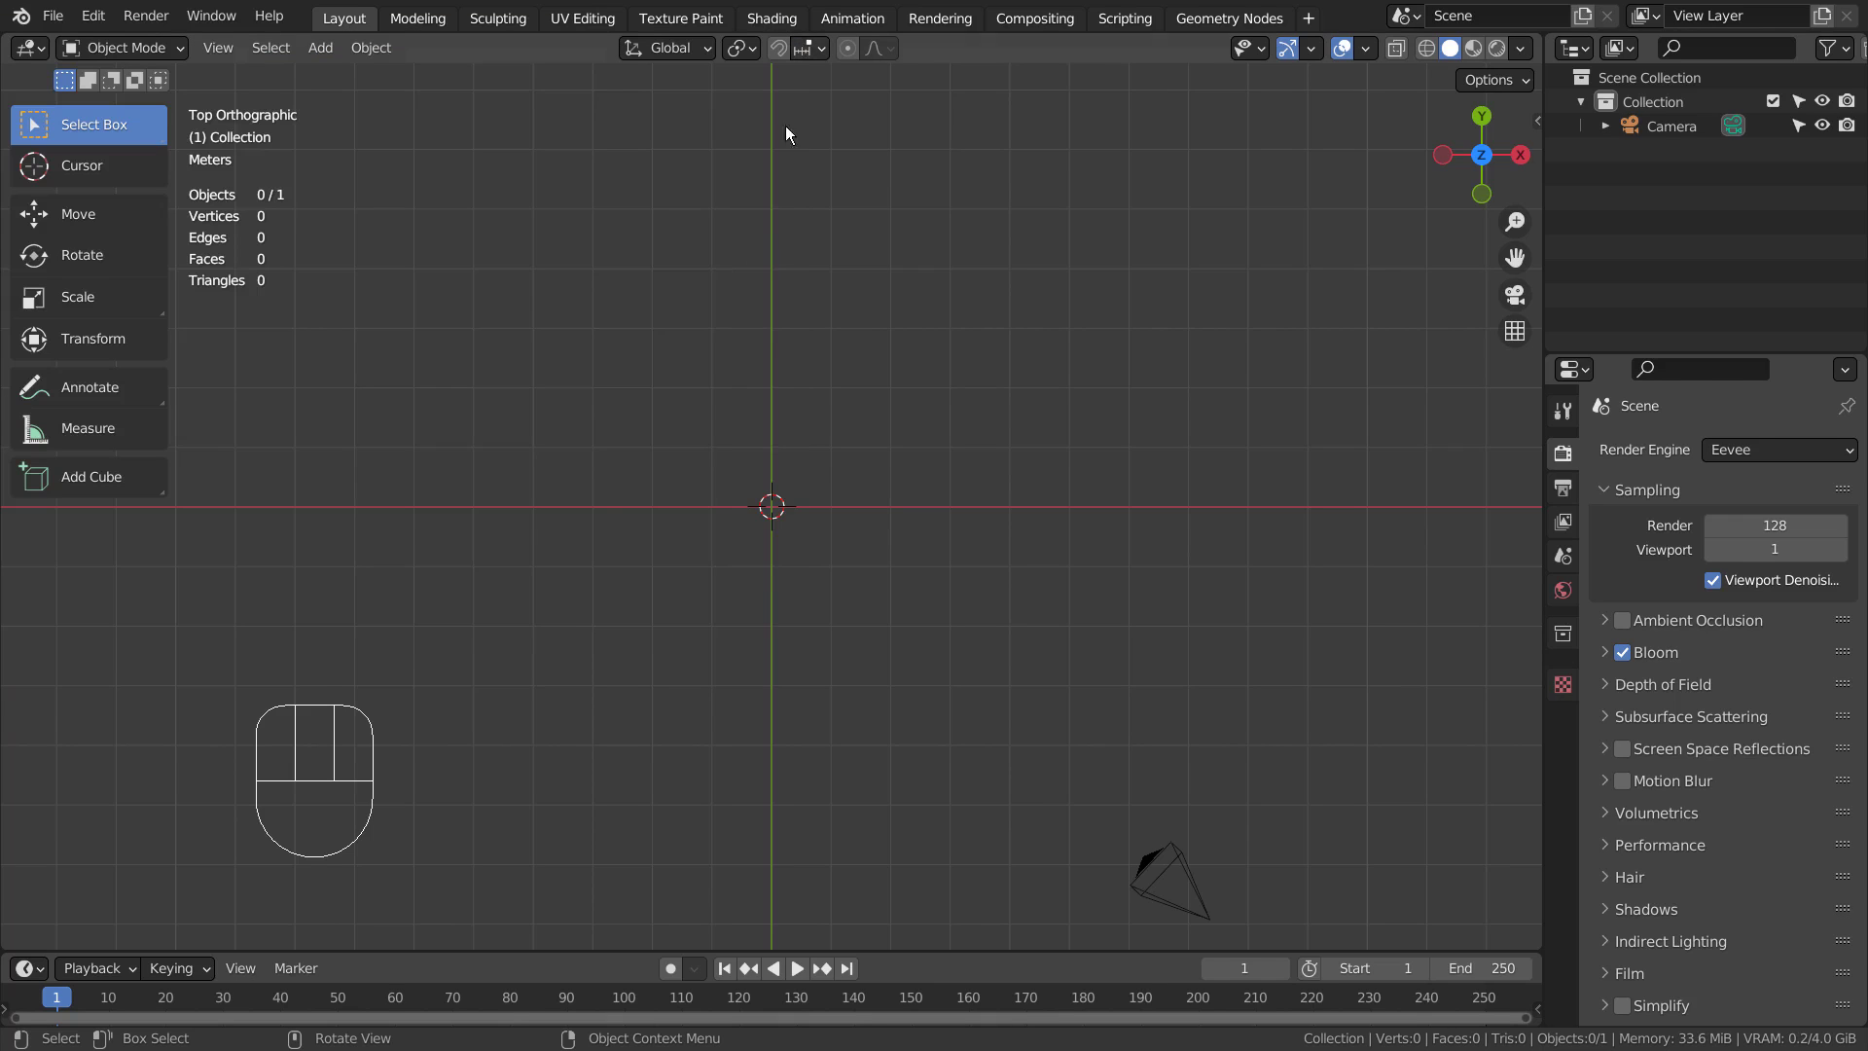
key("shift+a")
mouse_move(774, 574)
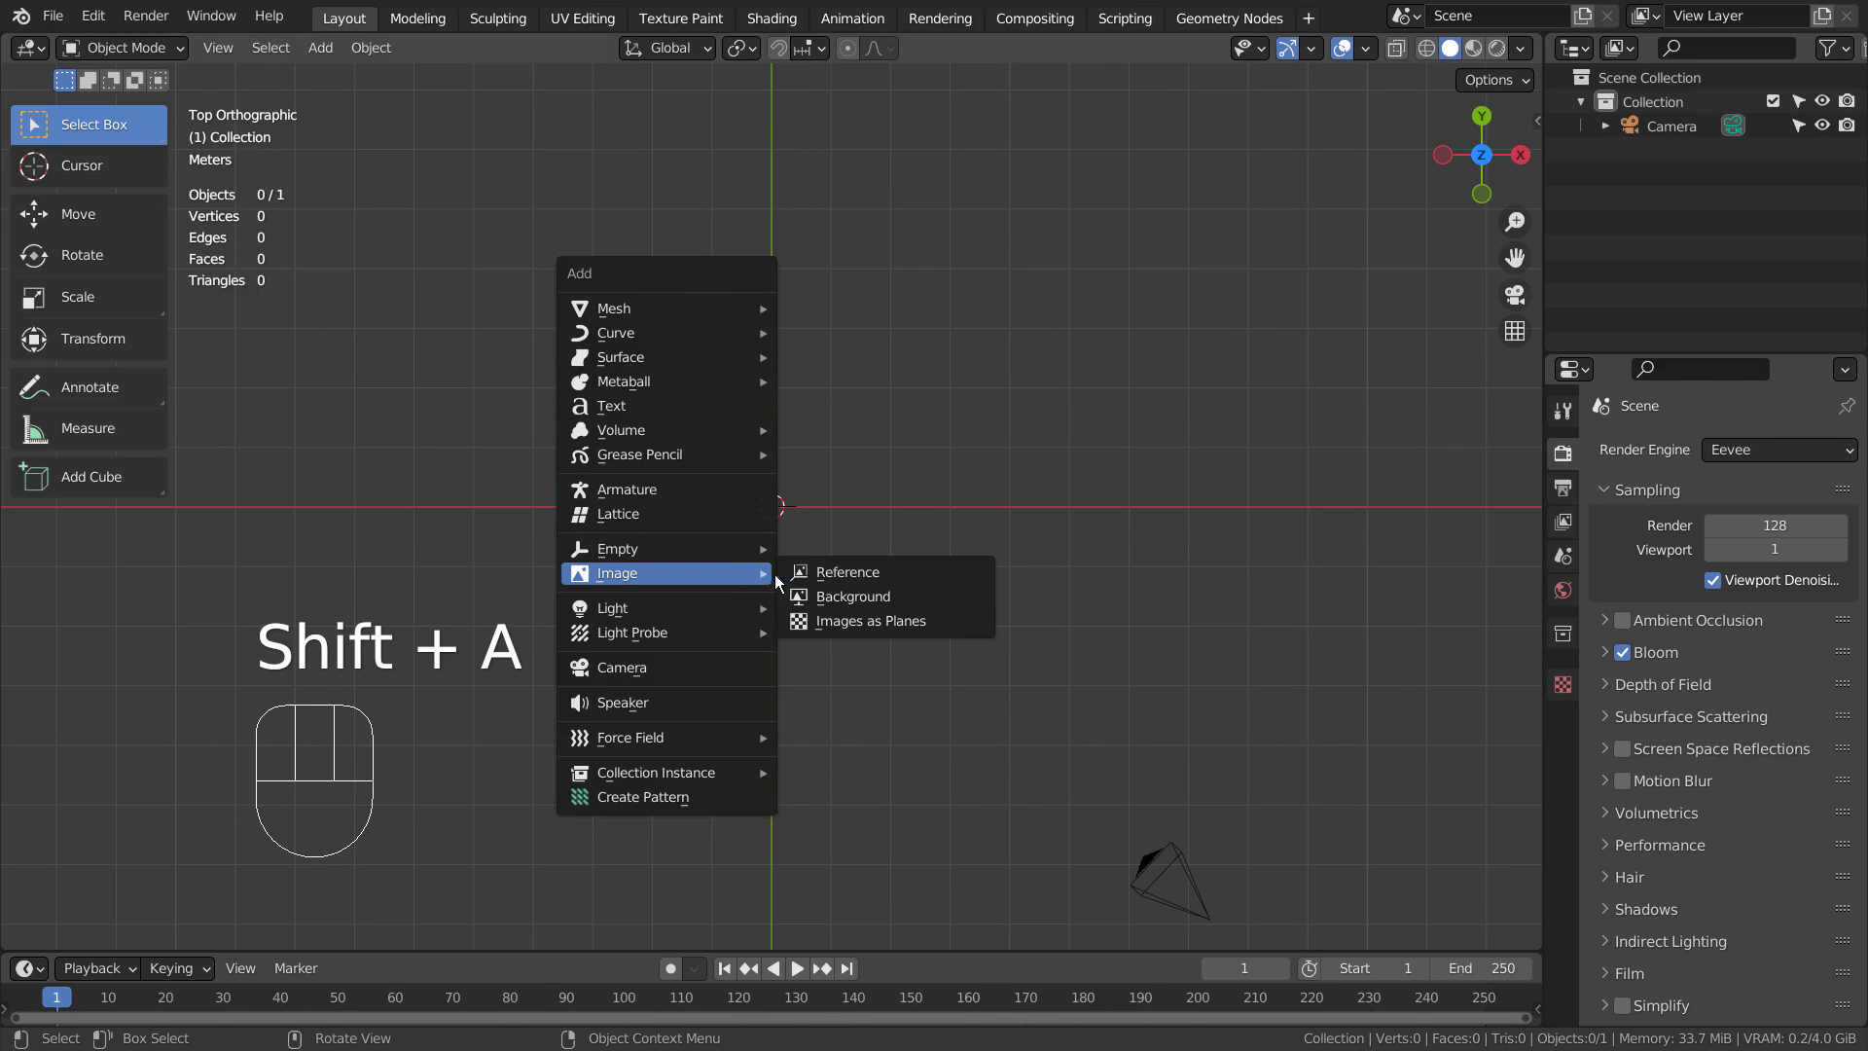
left_click(905, 619)
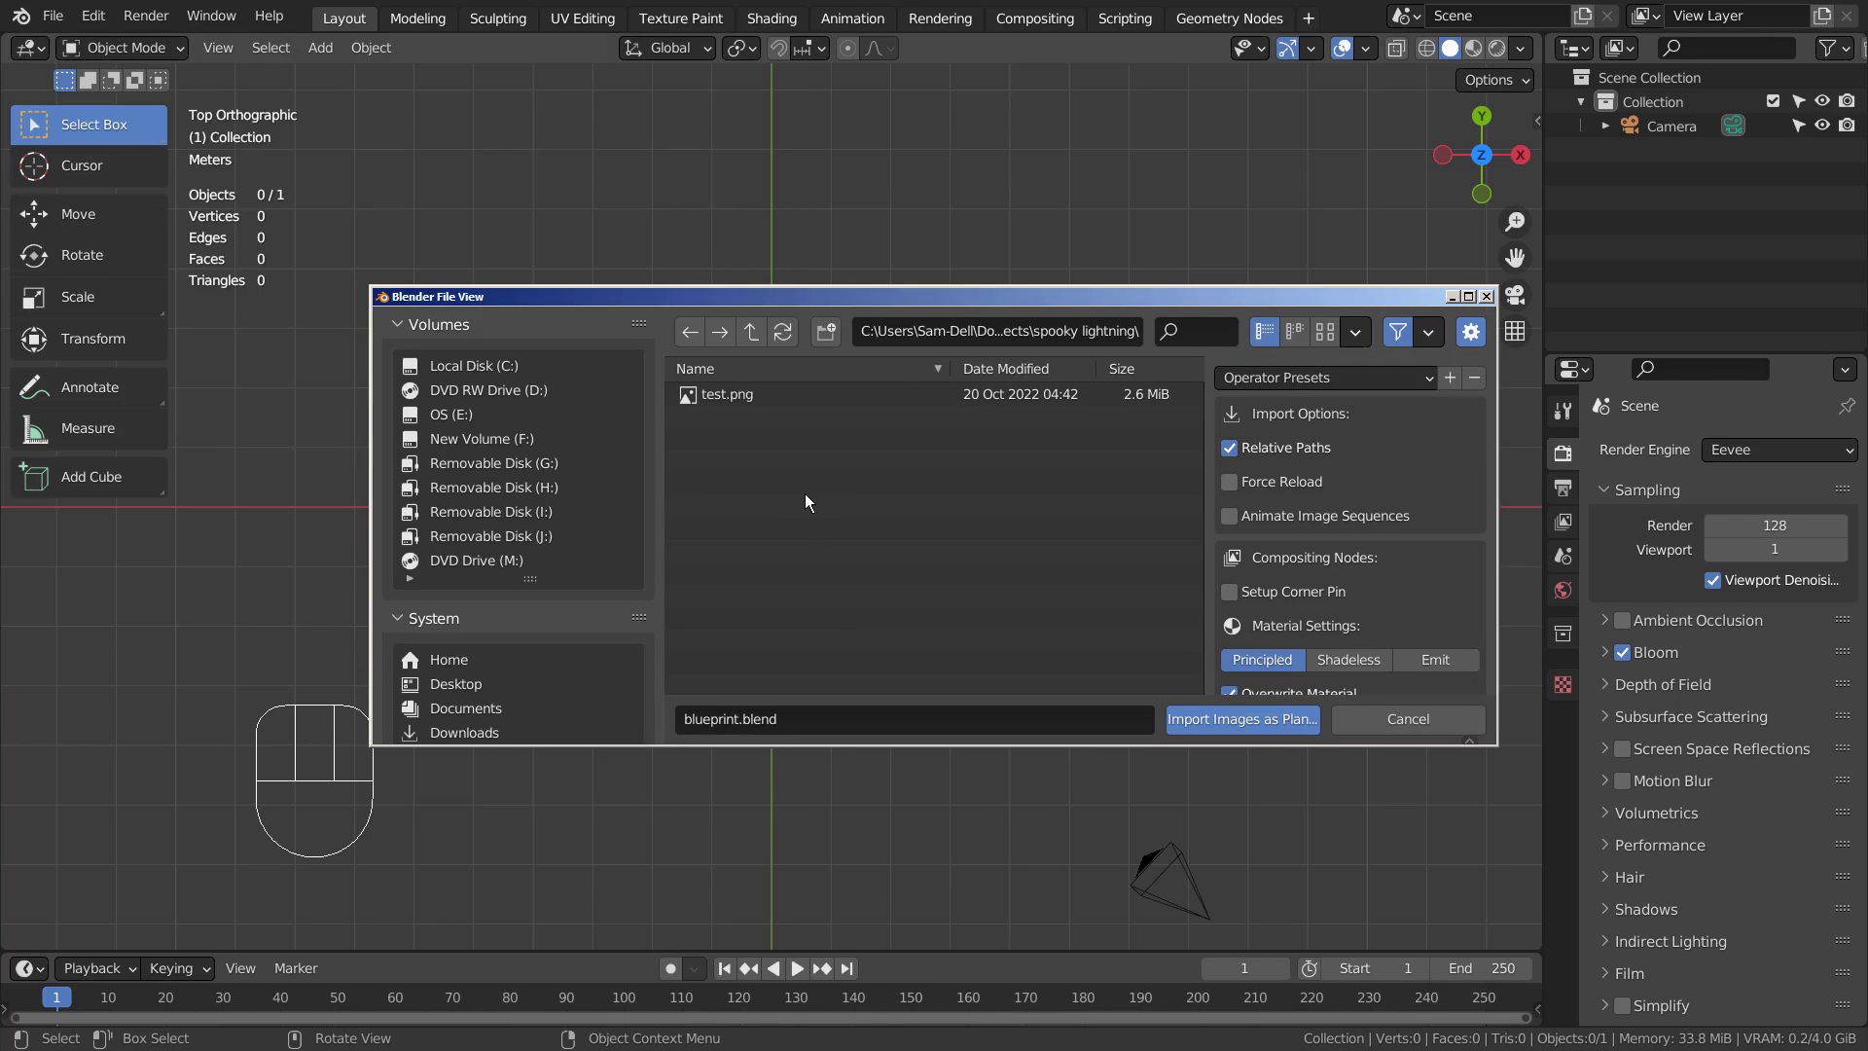
double_click(744, 402)
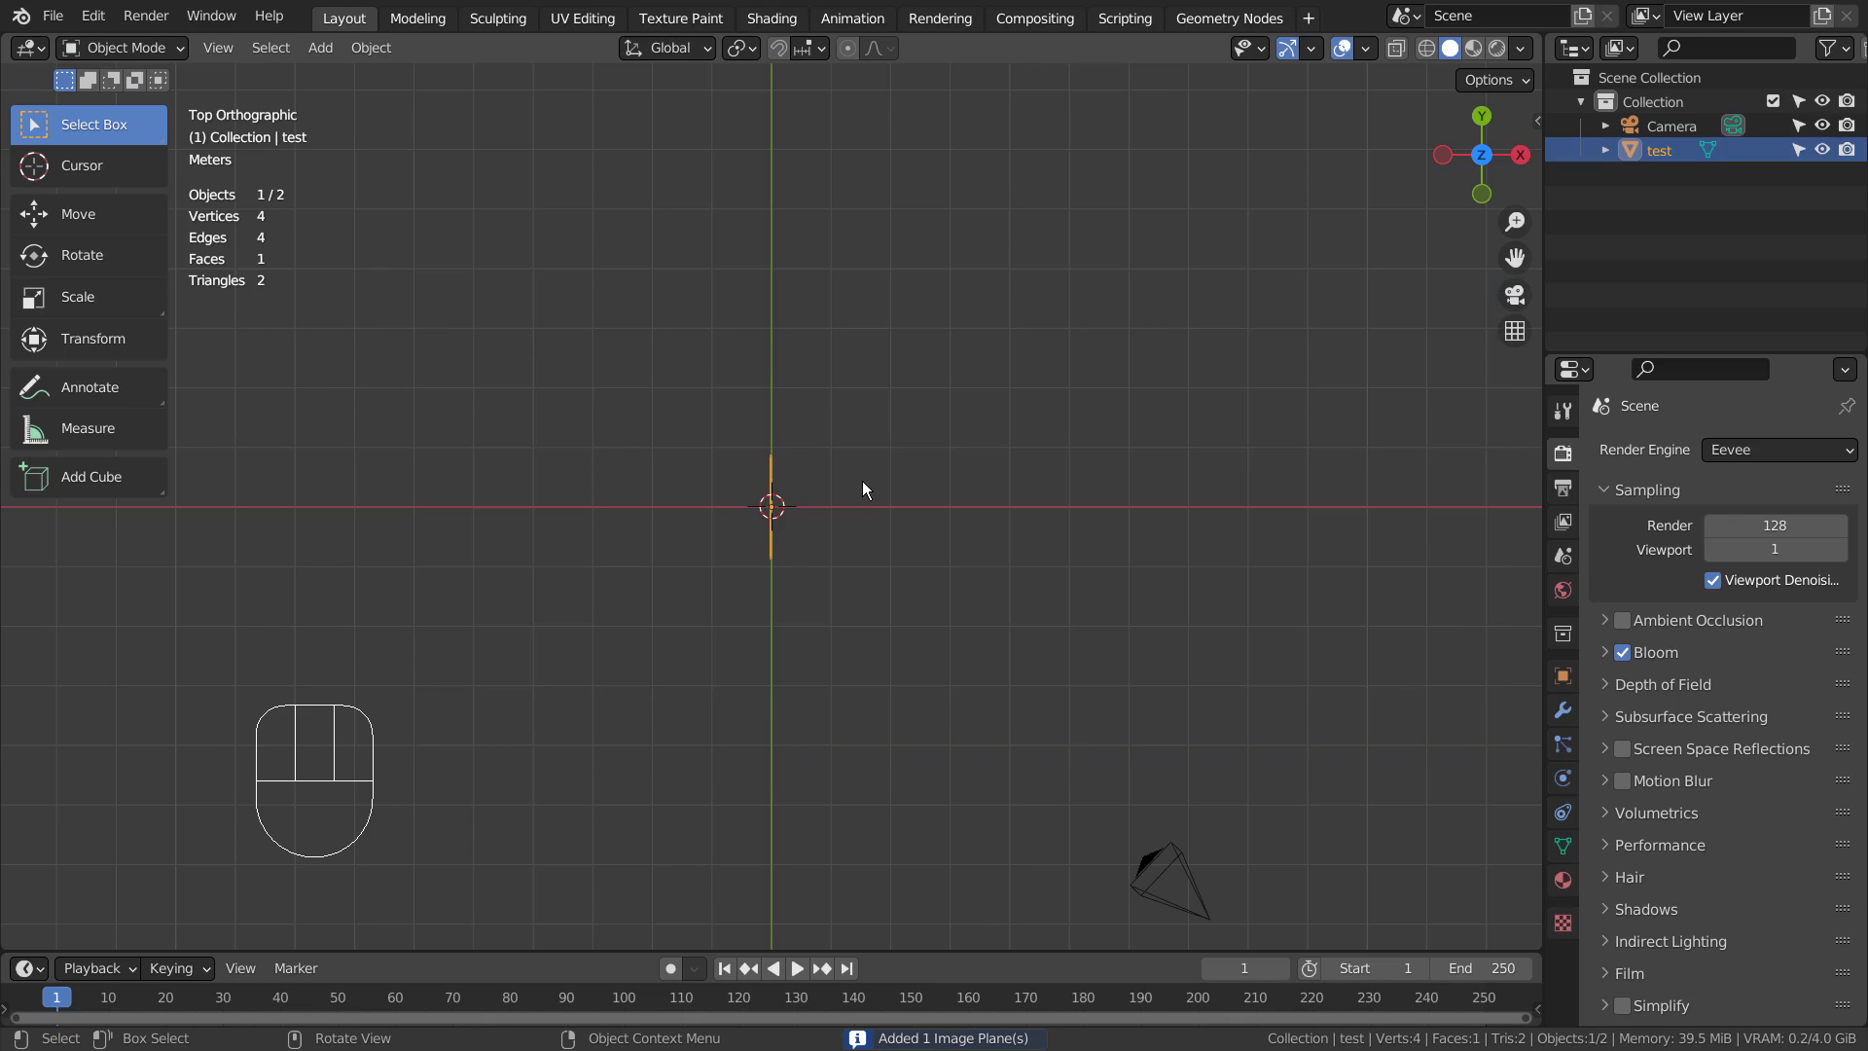
Rotate the image plane 90° about Z and then 90° about X
type("rz90")
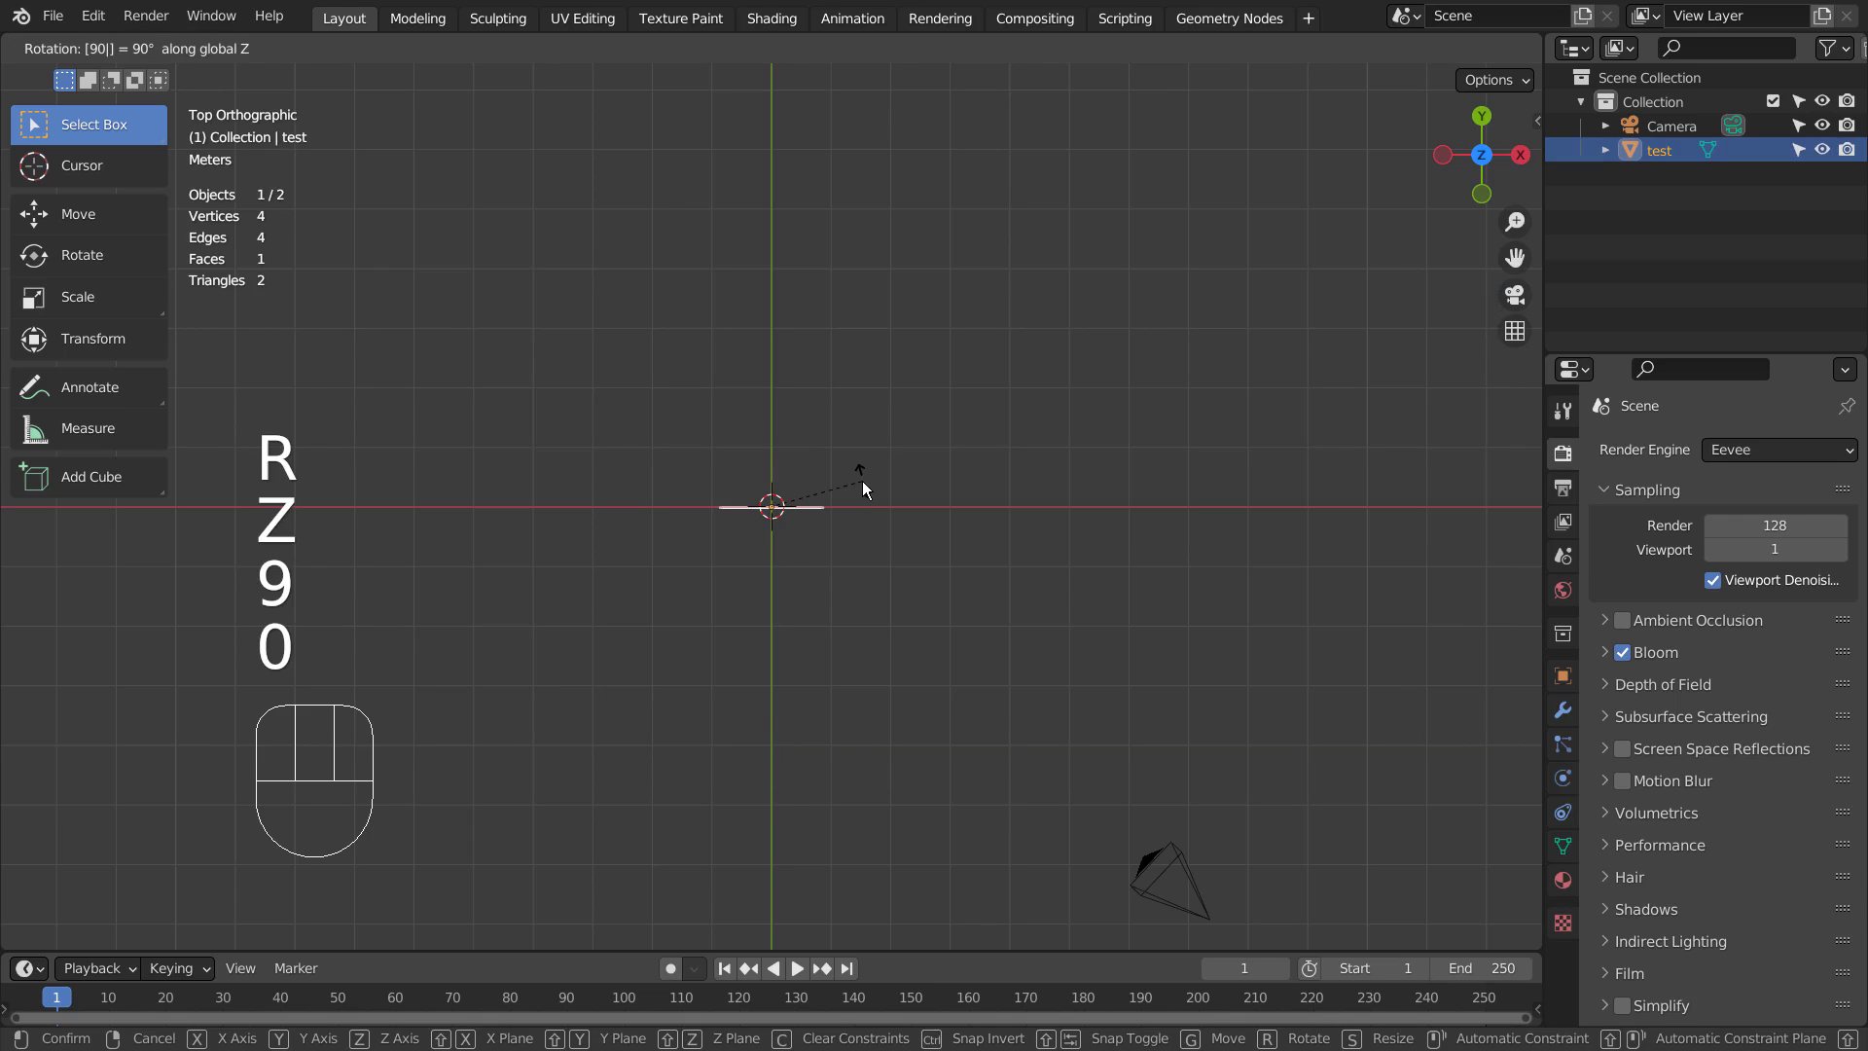
key("Return")
type("rx90")
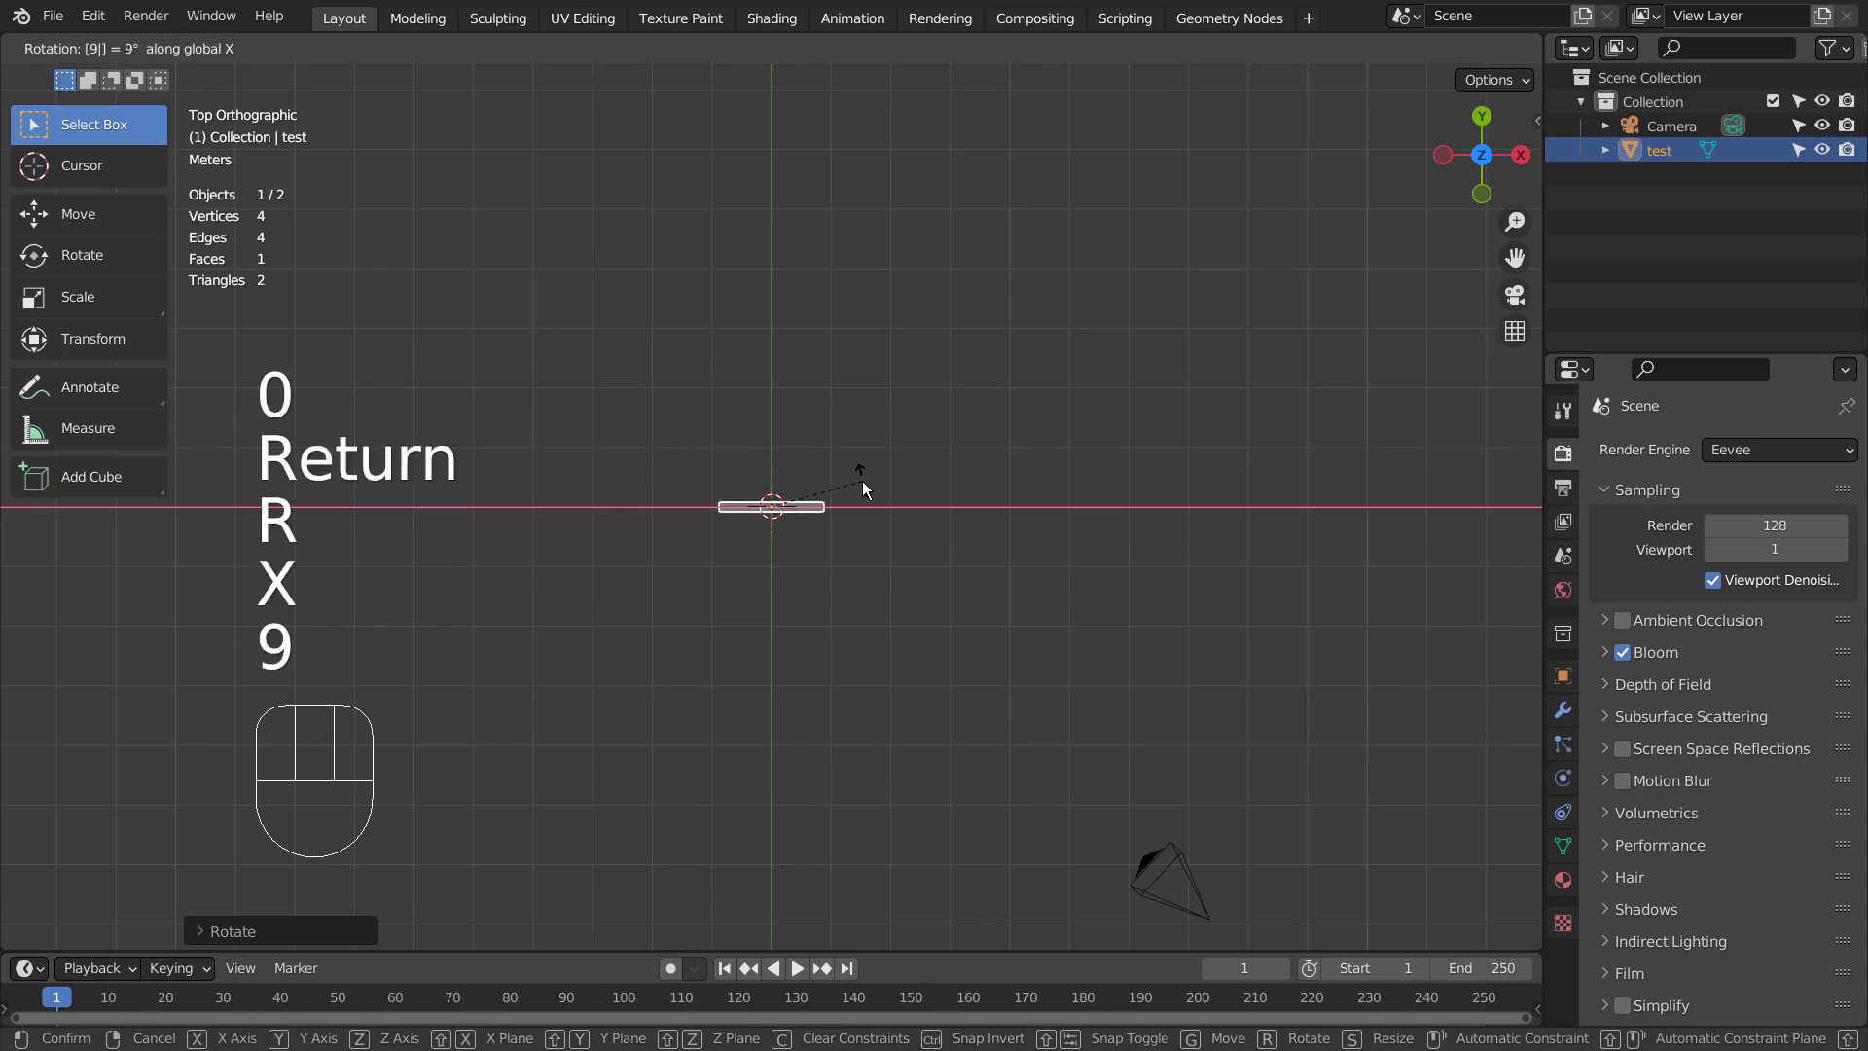
key("Return")
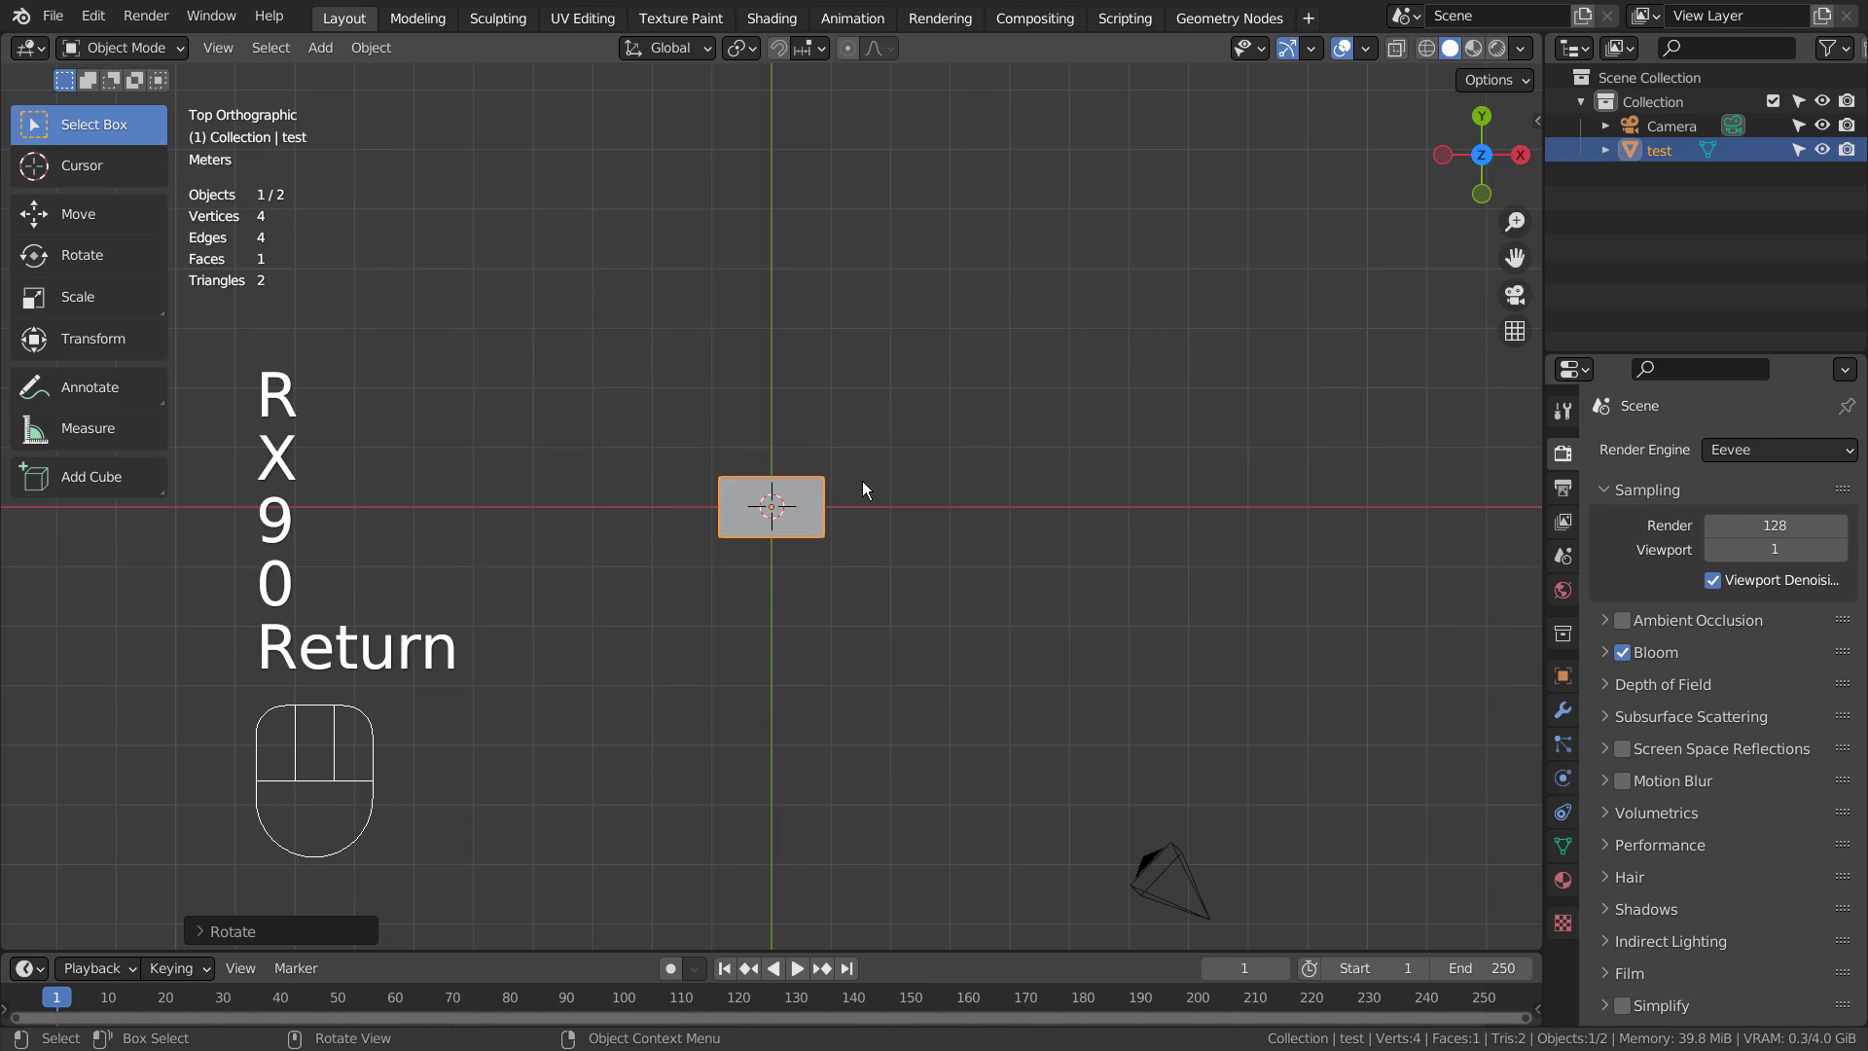
Switch to Material Preview shading and frame the blue lightning plane
left_click(1474, 48)
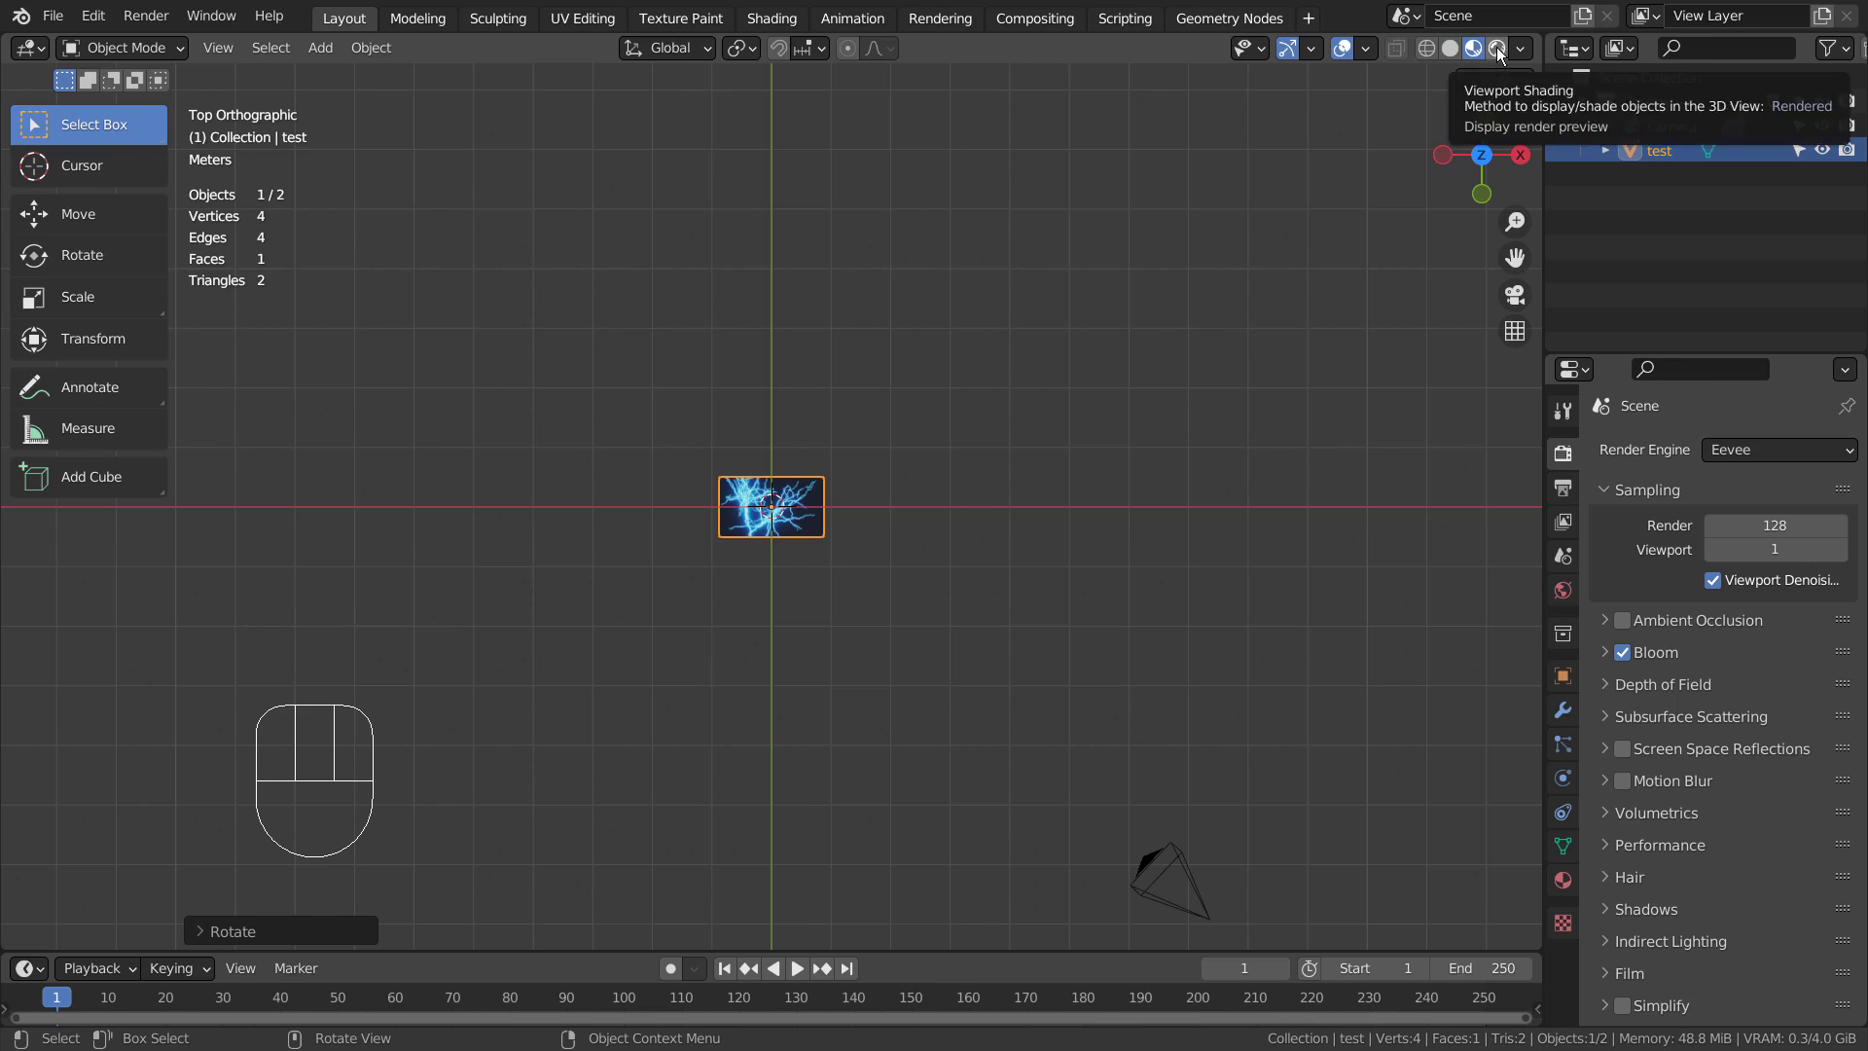
key("KP_Decimal")
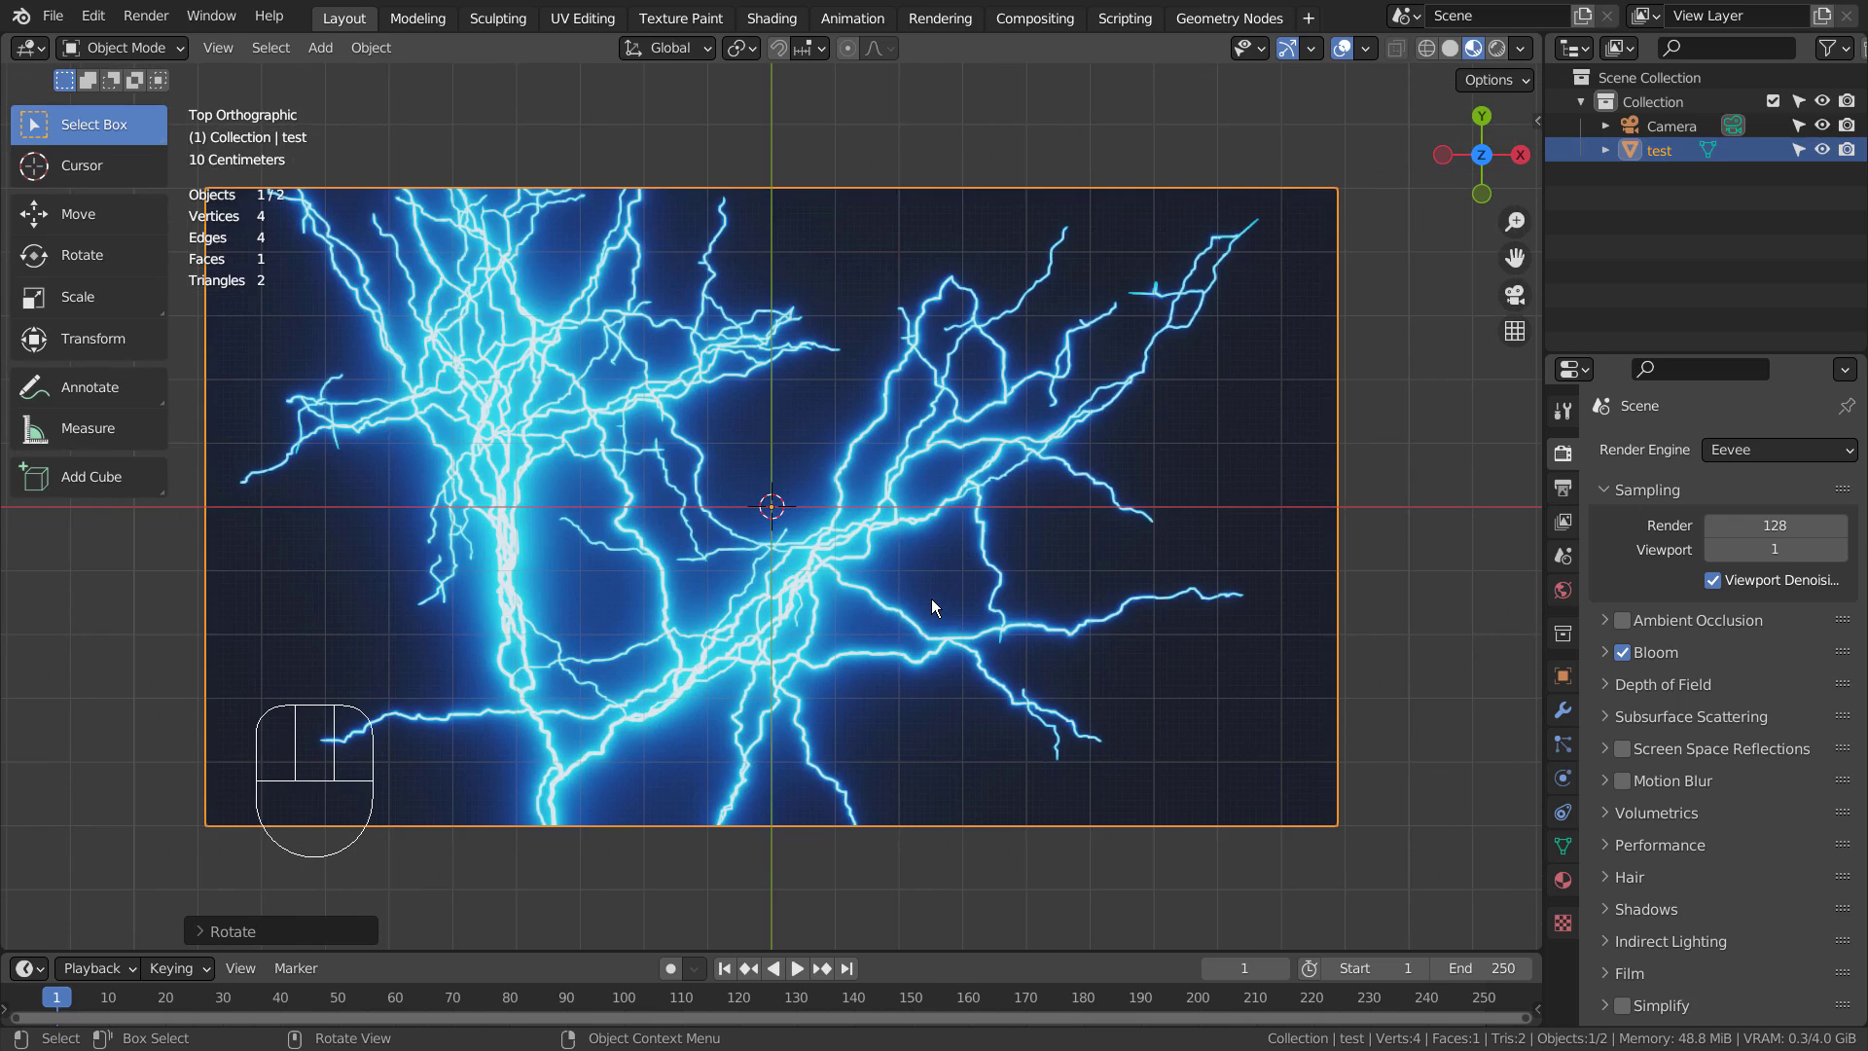
scroll(931, 603, "down", 4)
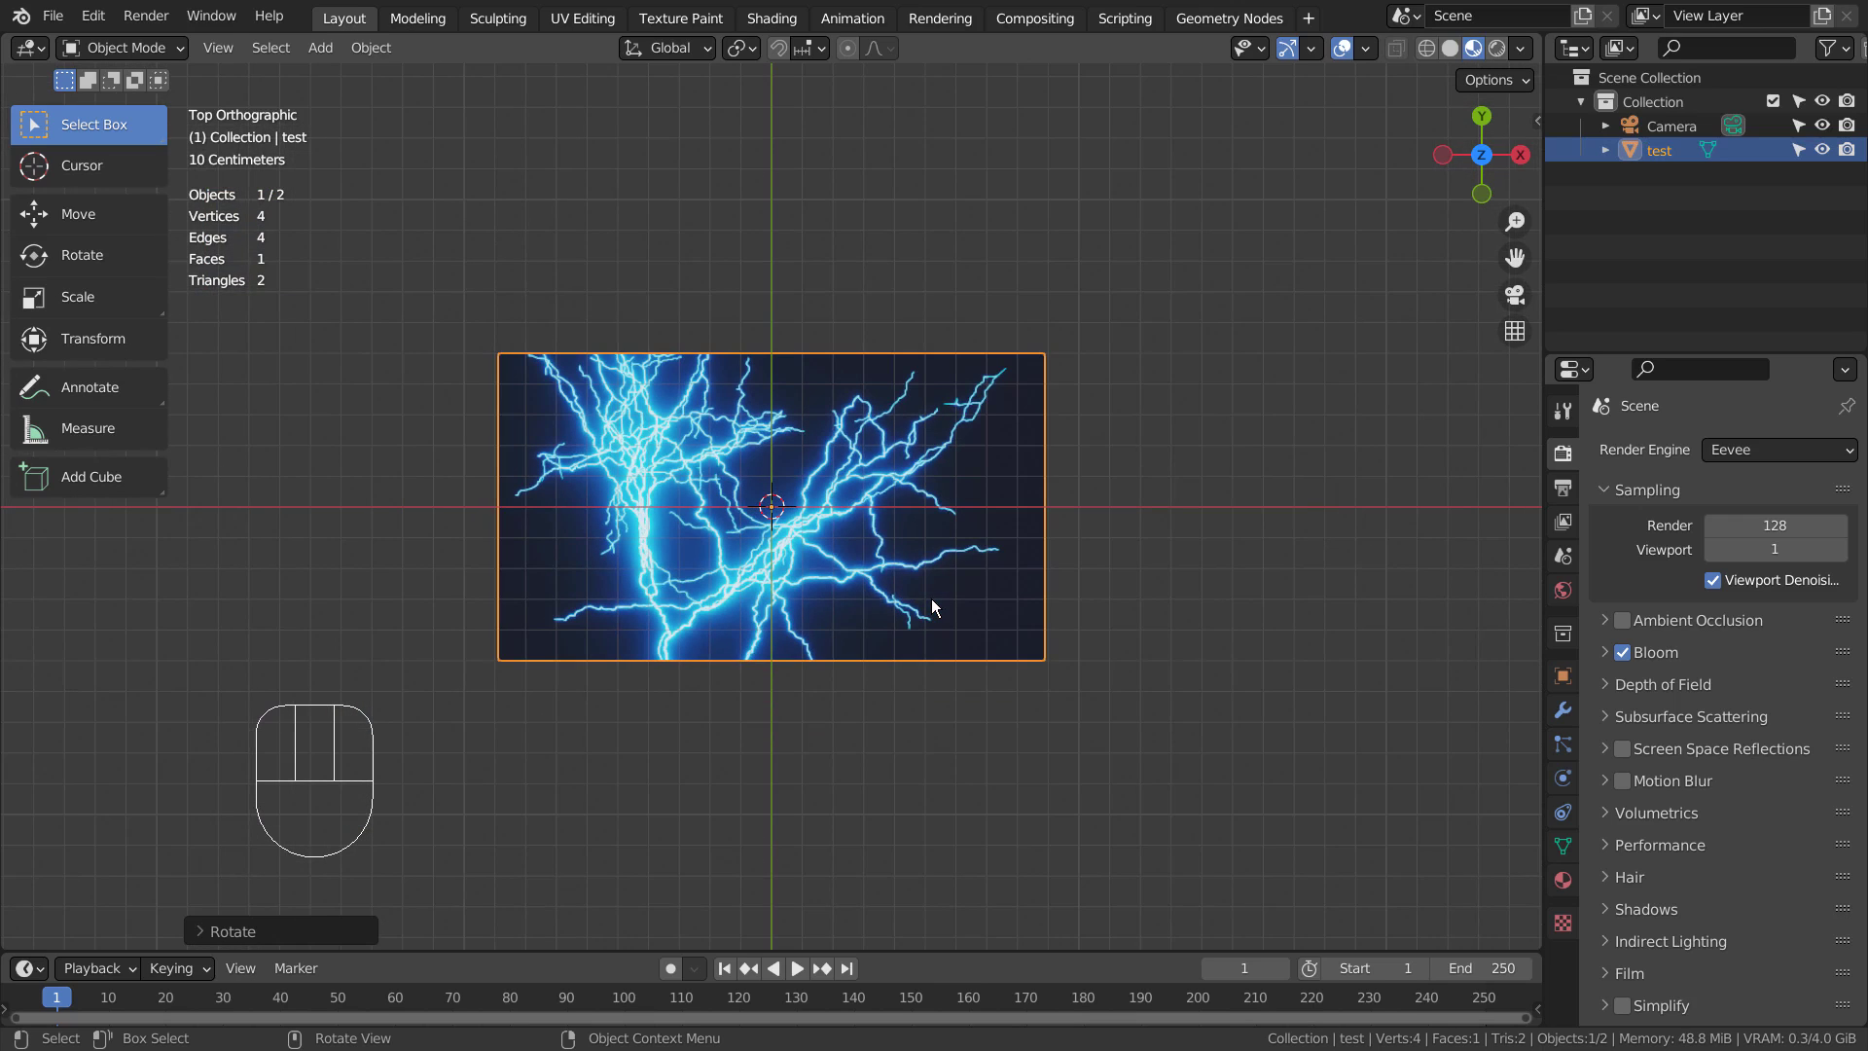
Delete the lightning image plane and import the 1537559508.svg file
key("x")
left_click(813, 598)
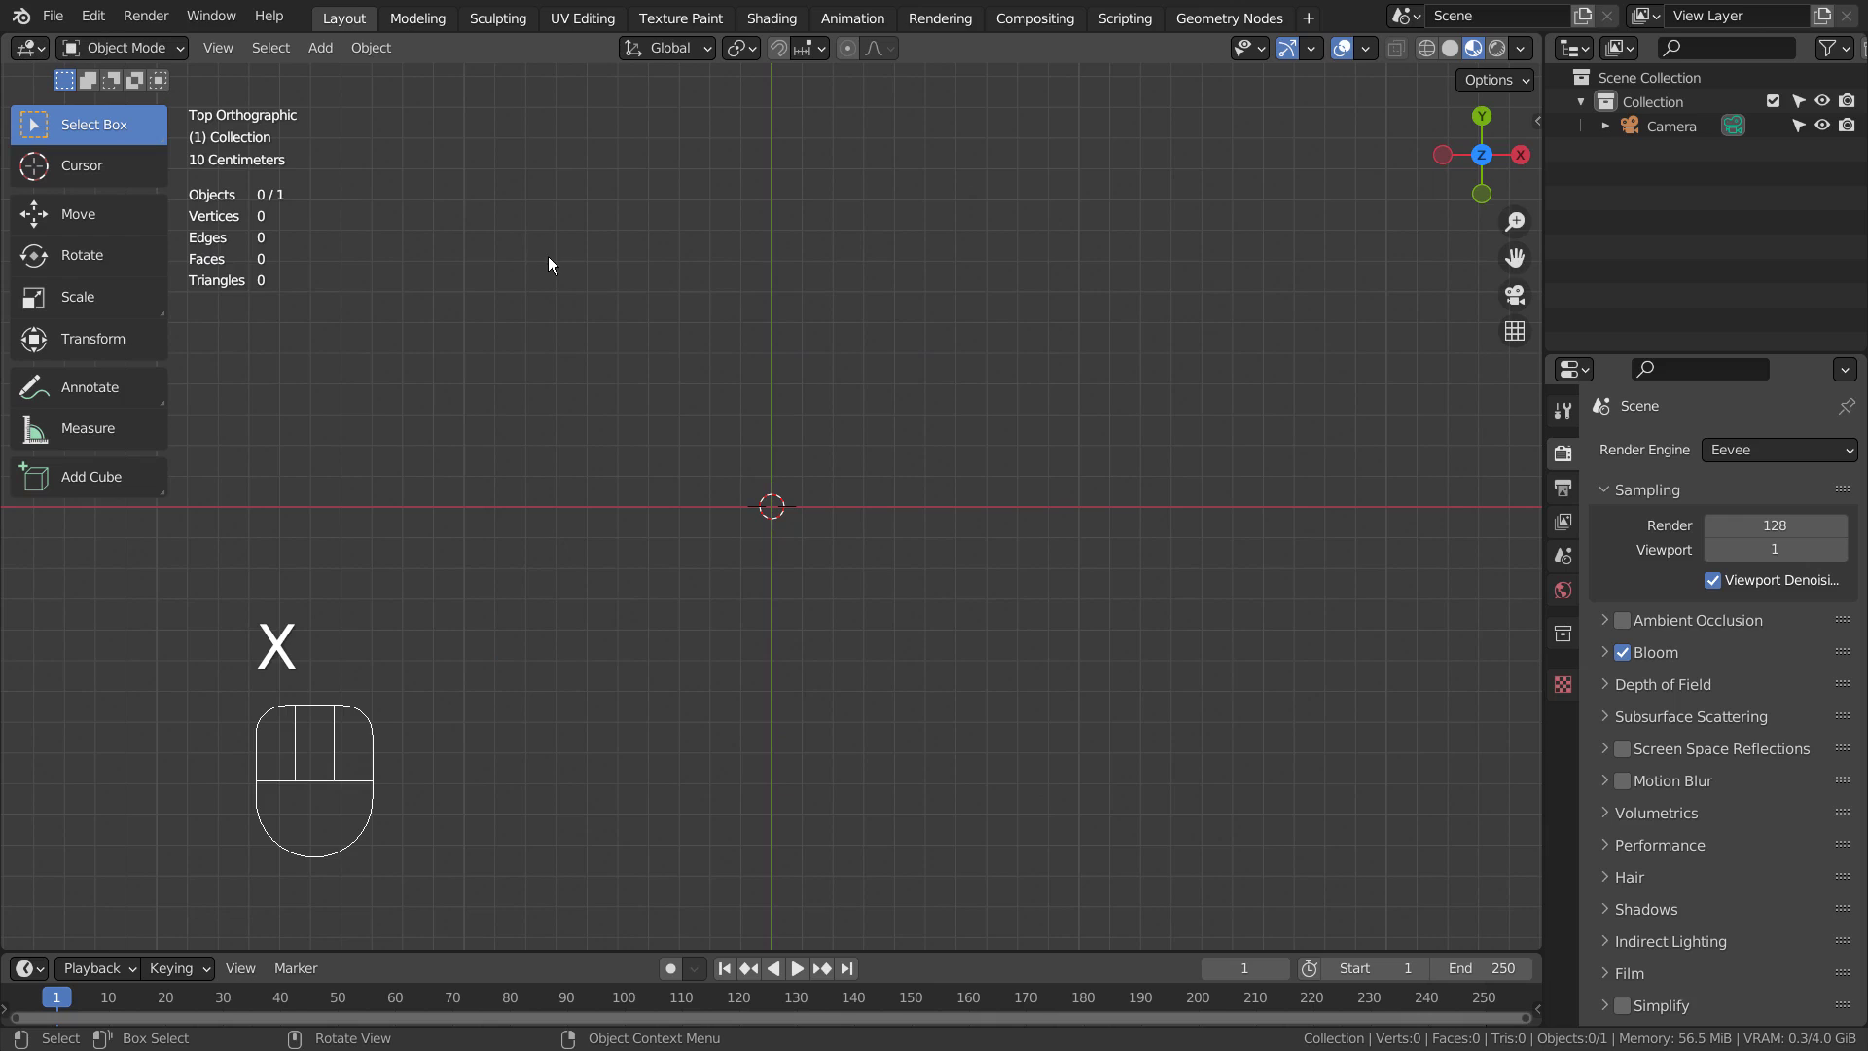
left_click(53, 15)
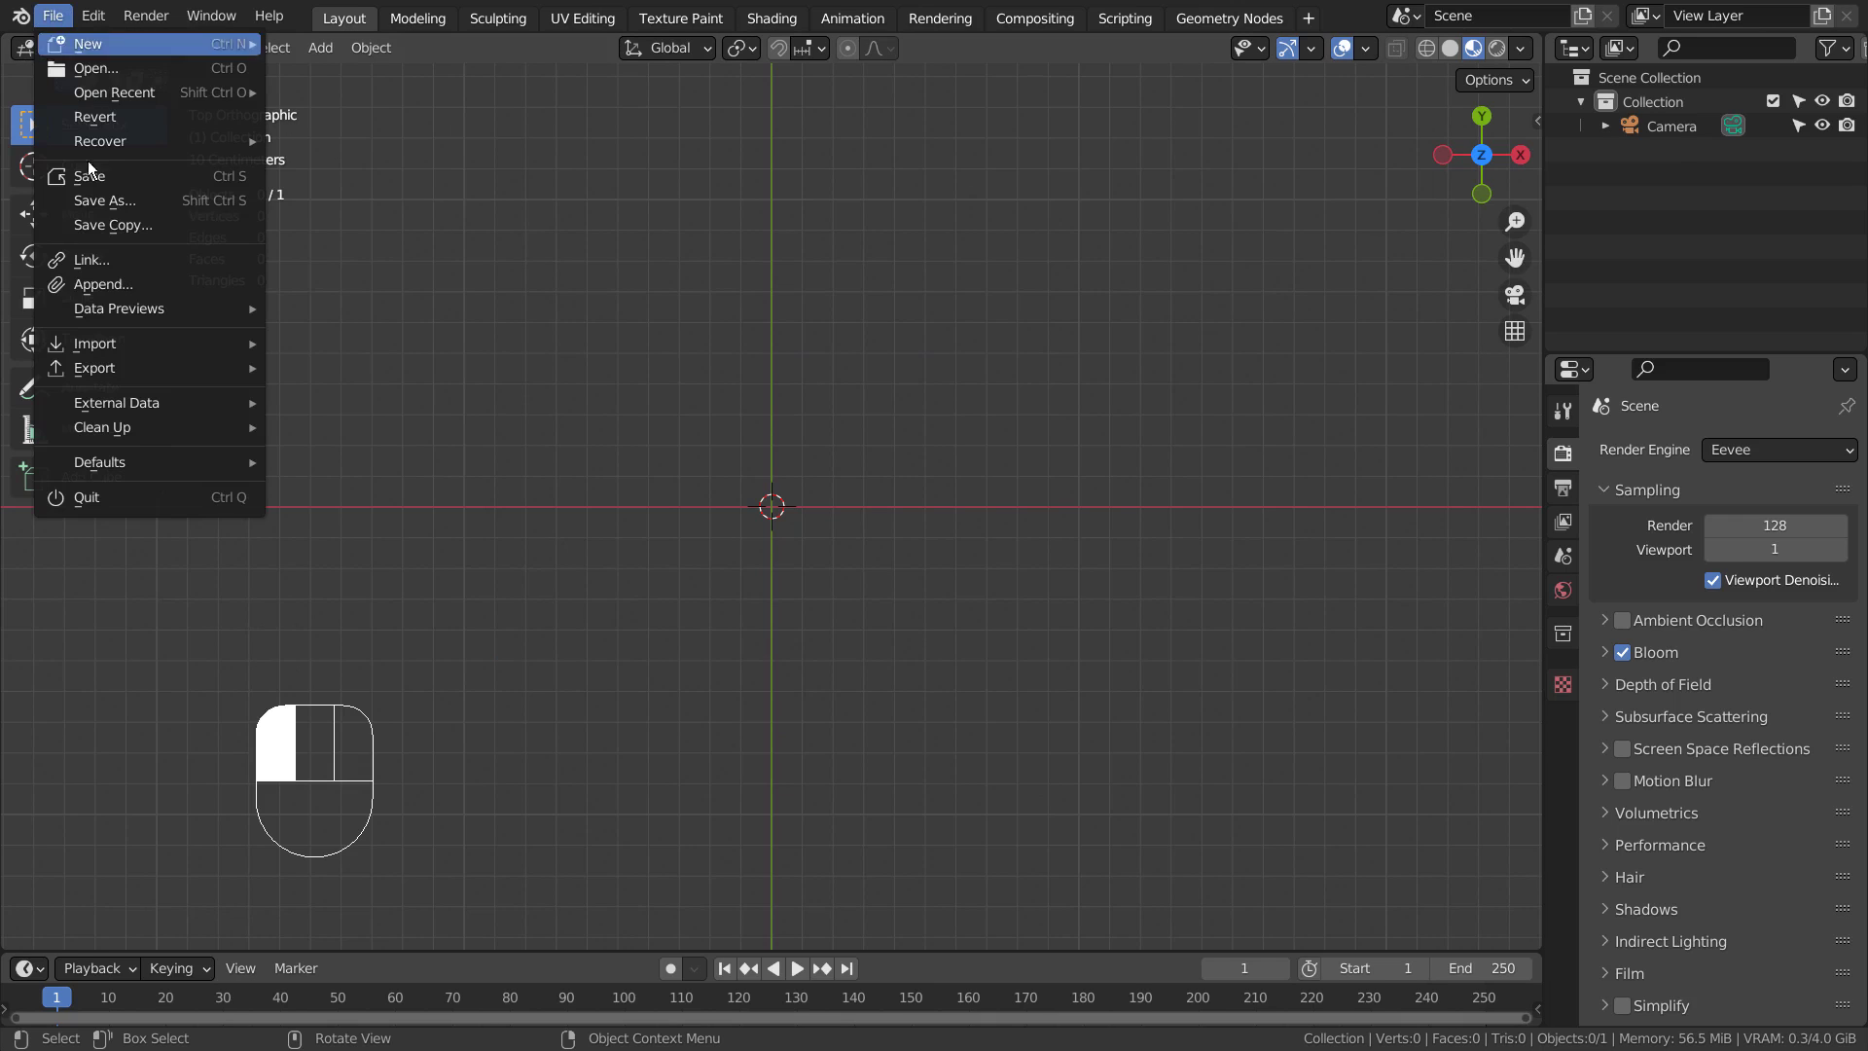
mouse_move(210, 340)
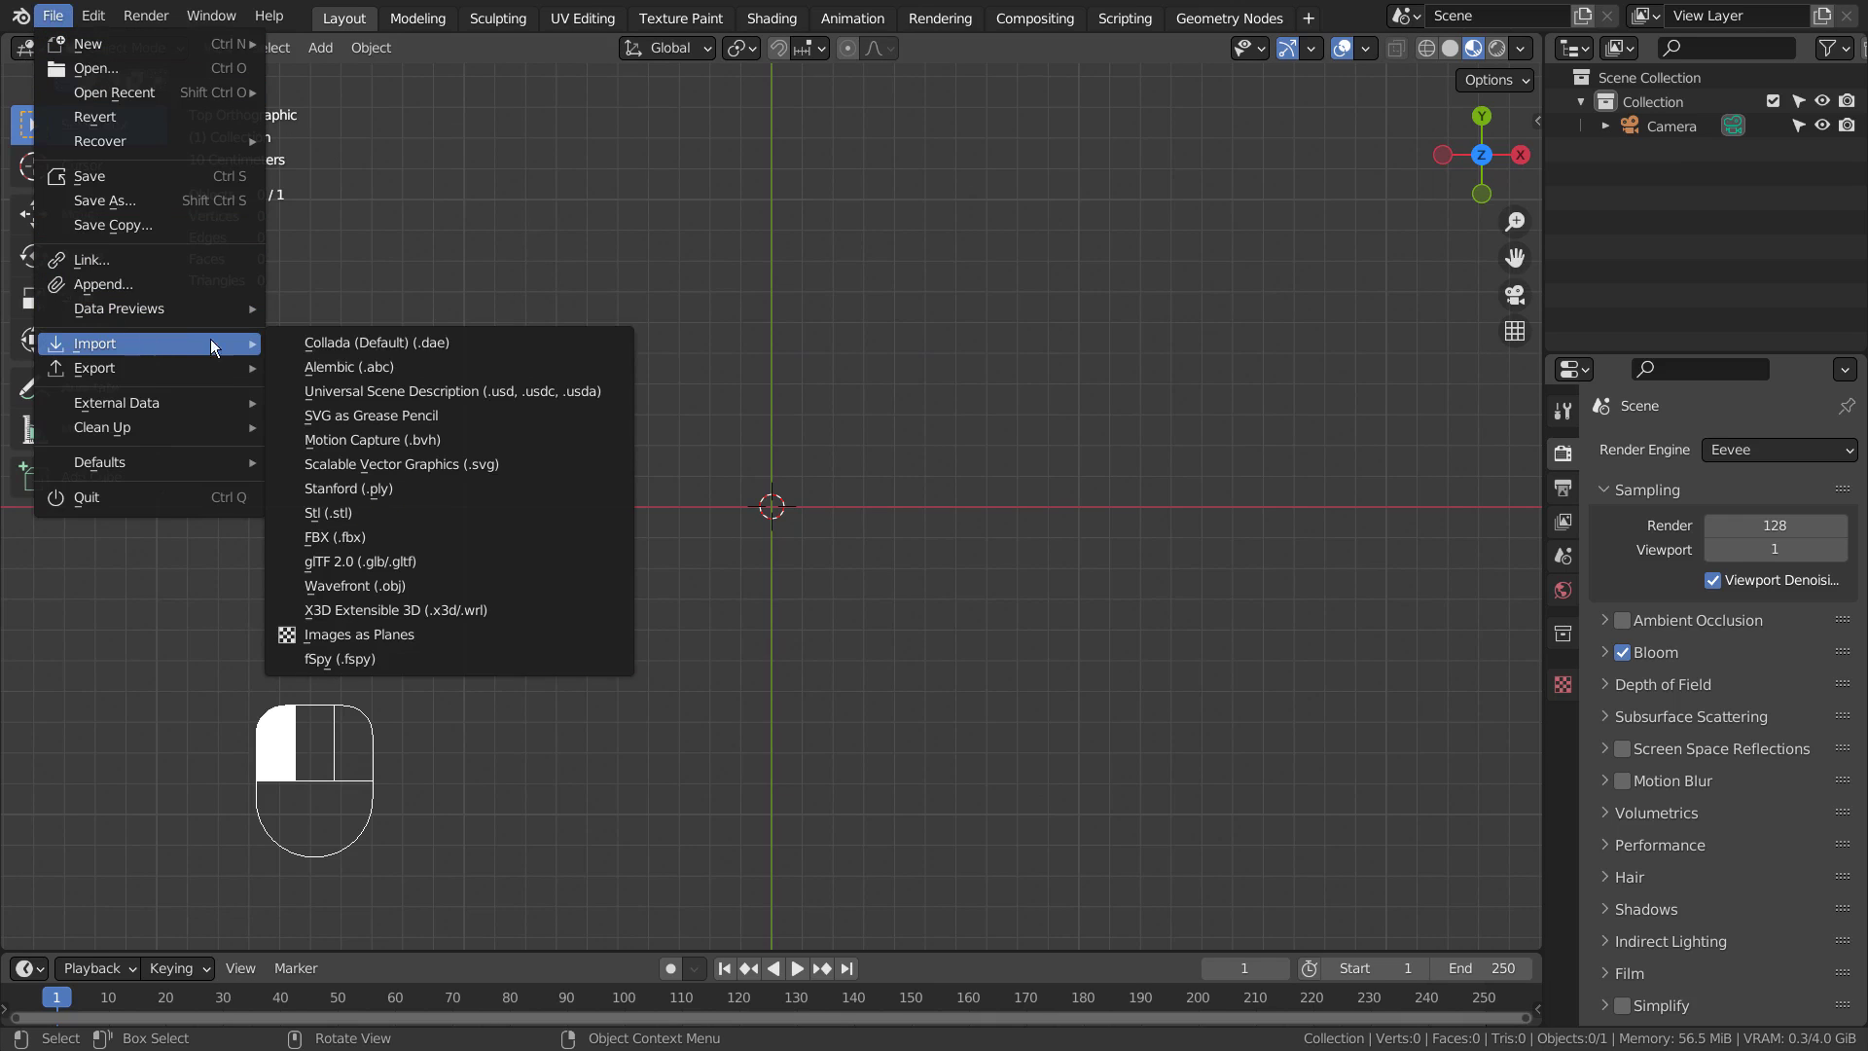
left_click(453, 463)
double_click(712, 396)
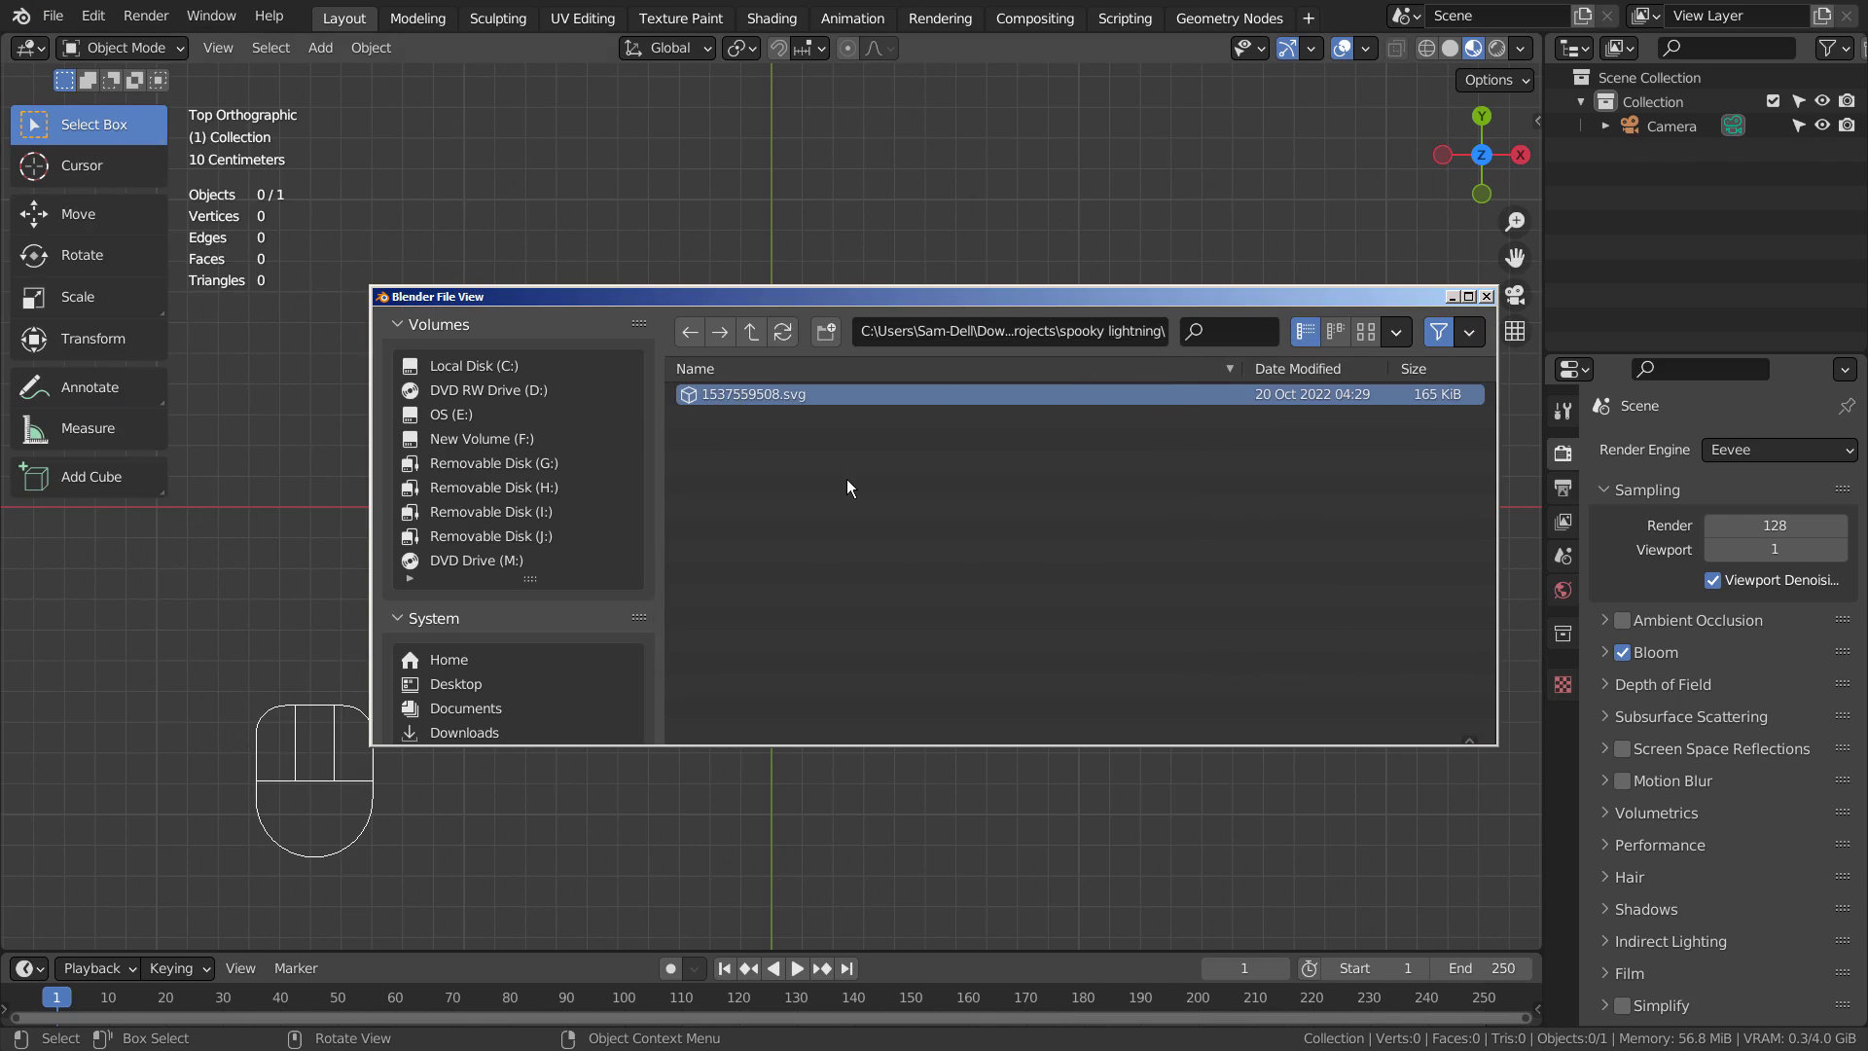
Move the imported lightning curves nearer the scene centre
left_click(885, 428)
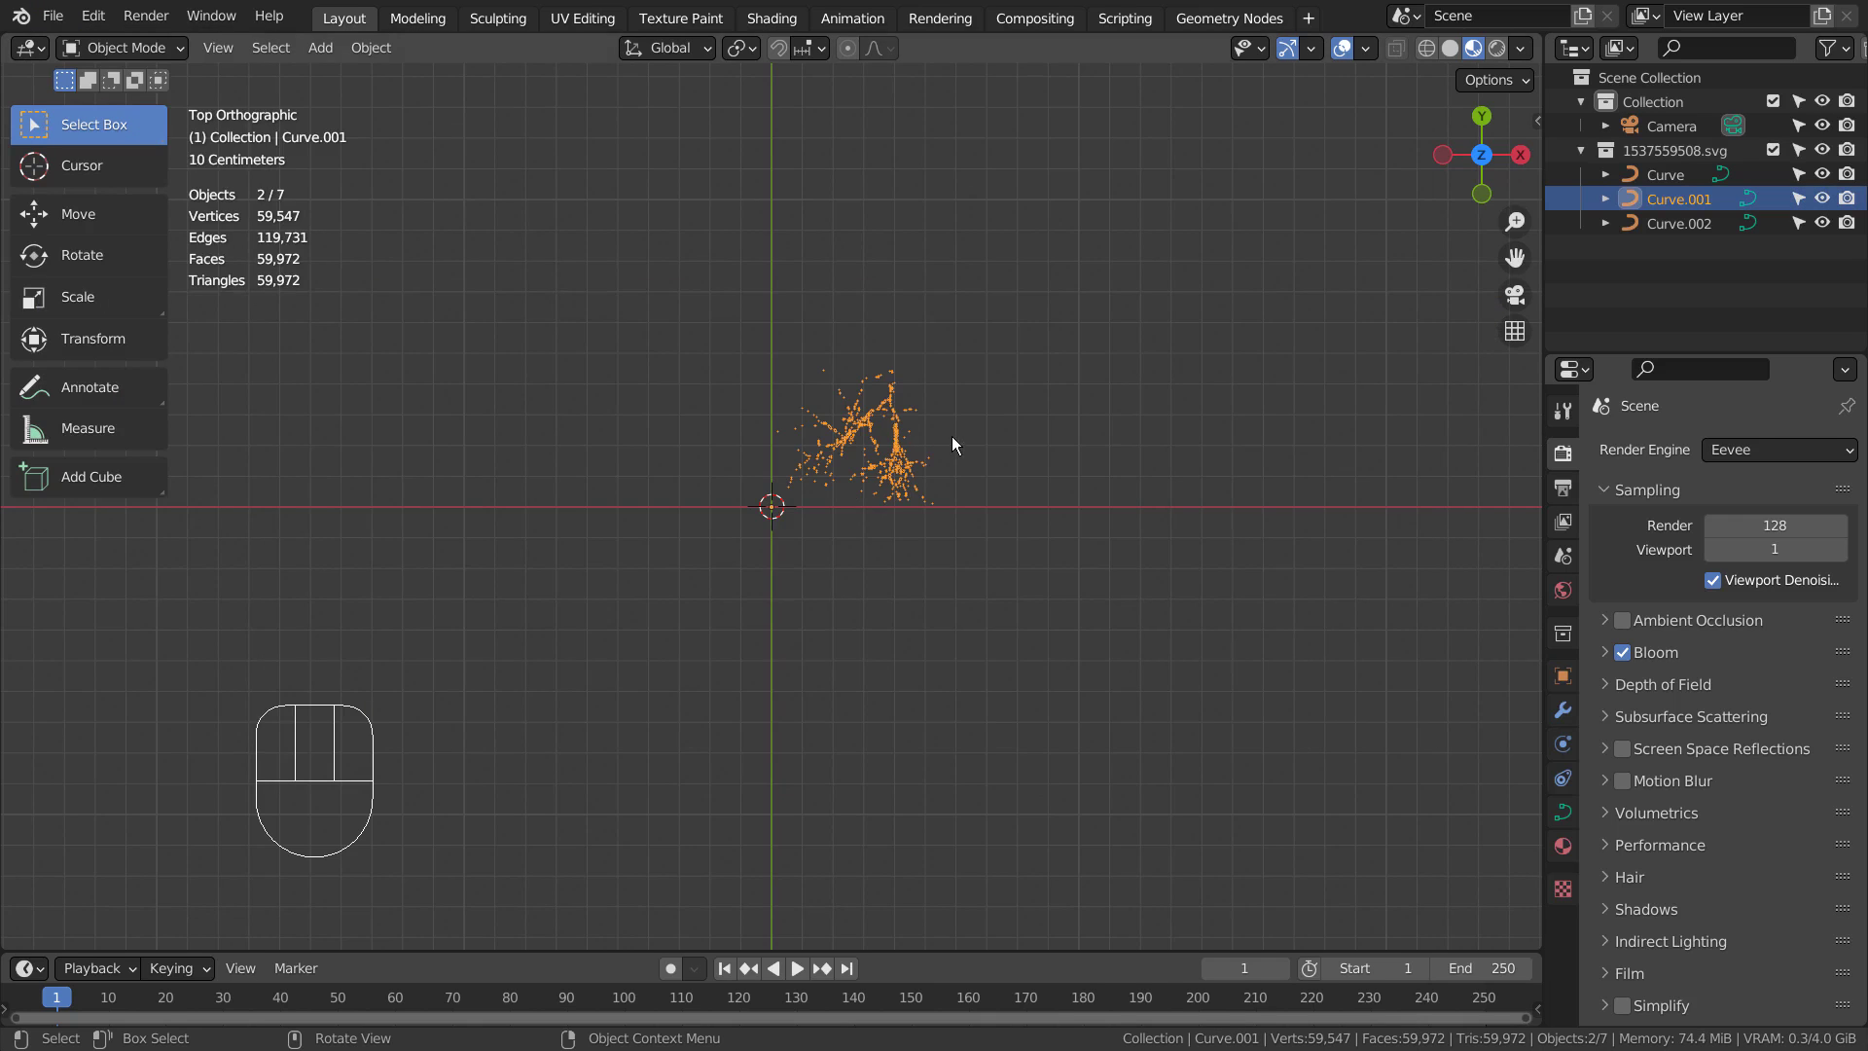
key("g")
left_click(855, 510)
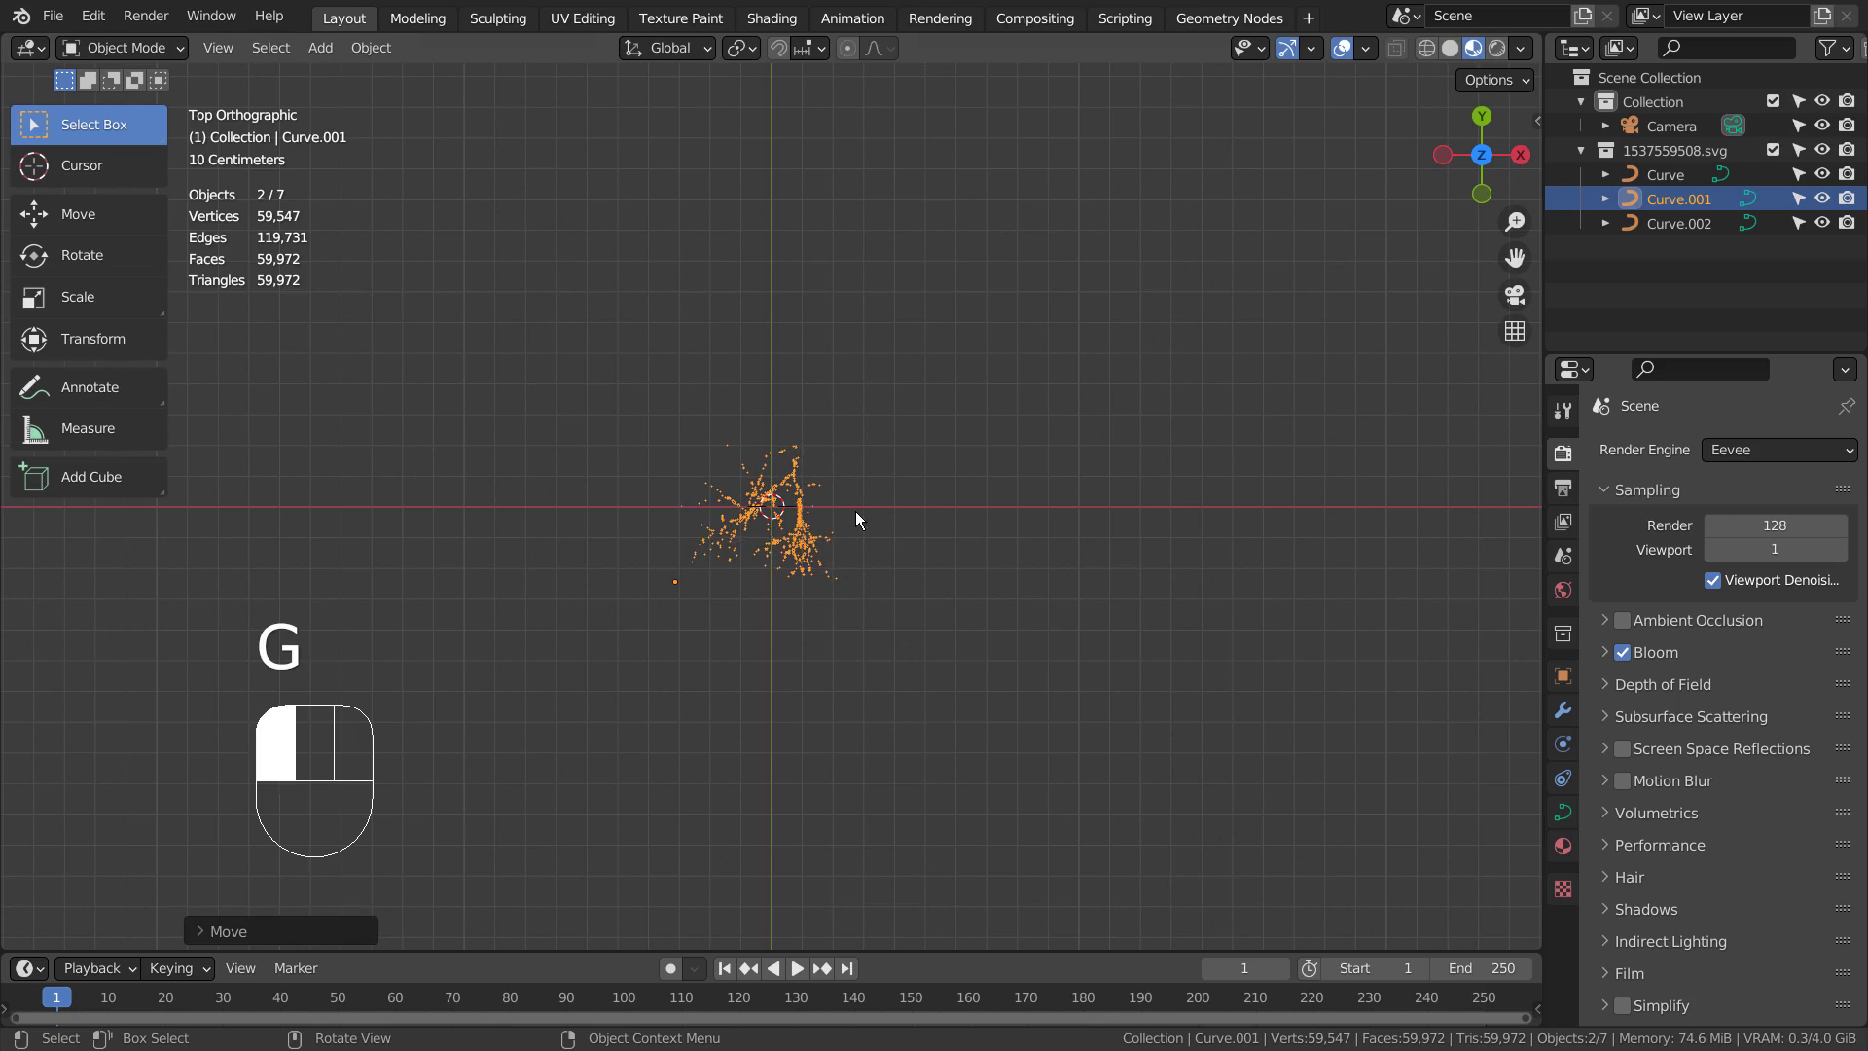
scroll(1004, 509, "up", 8)
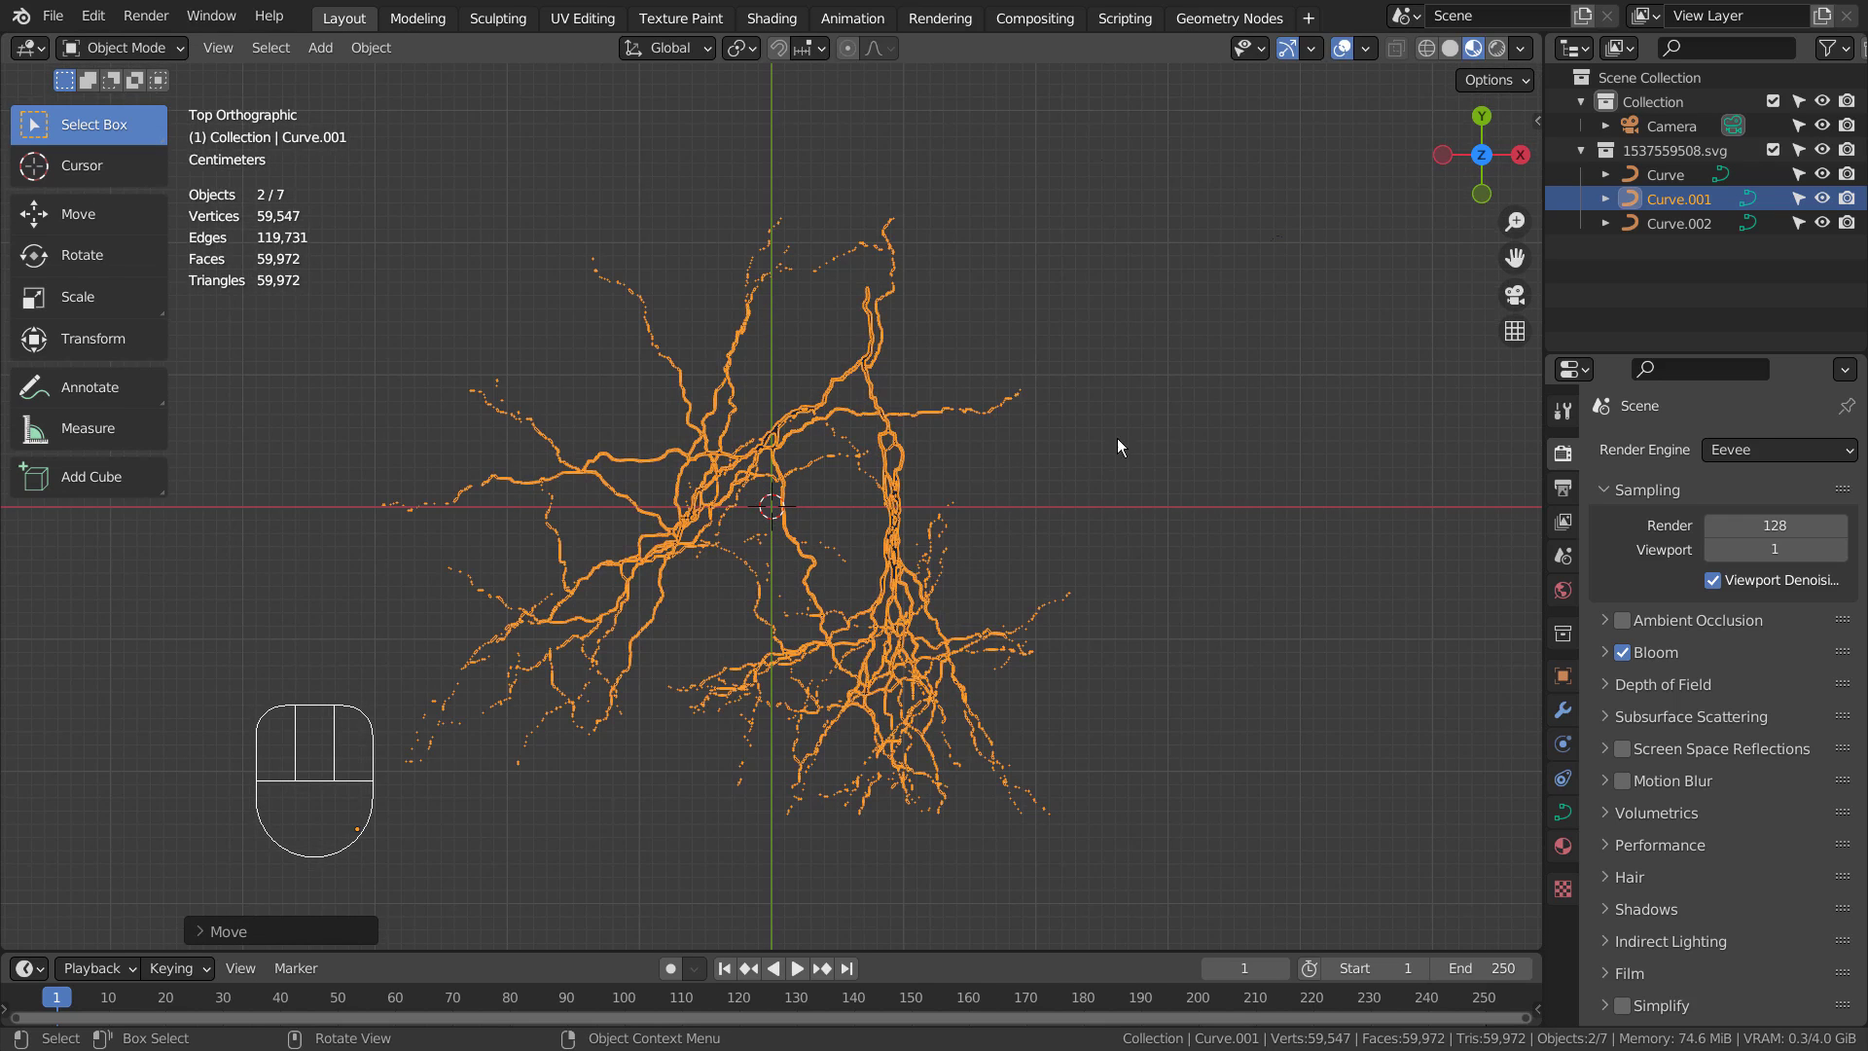
scroll(1035, 500, "up", 3)
Box-select the Curve object and delete it
left_click(1669, 225)
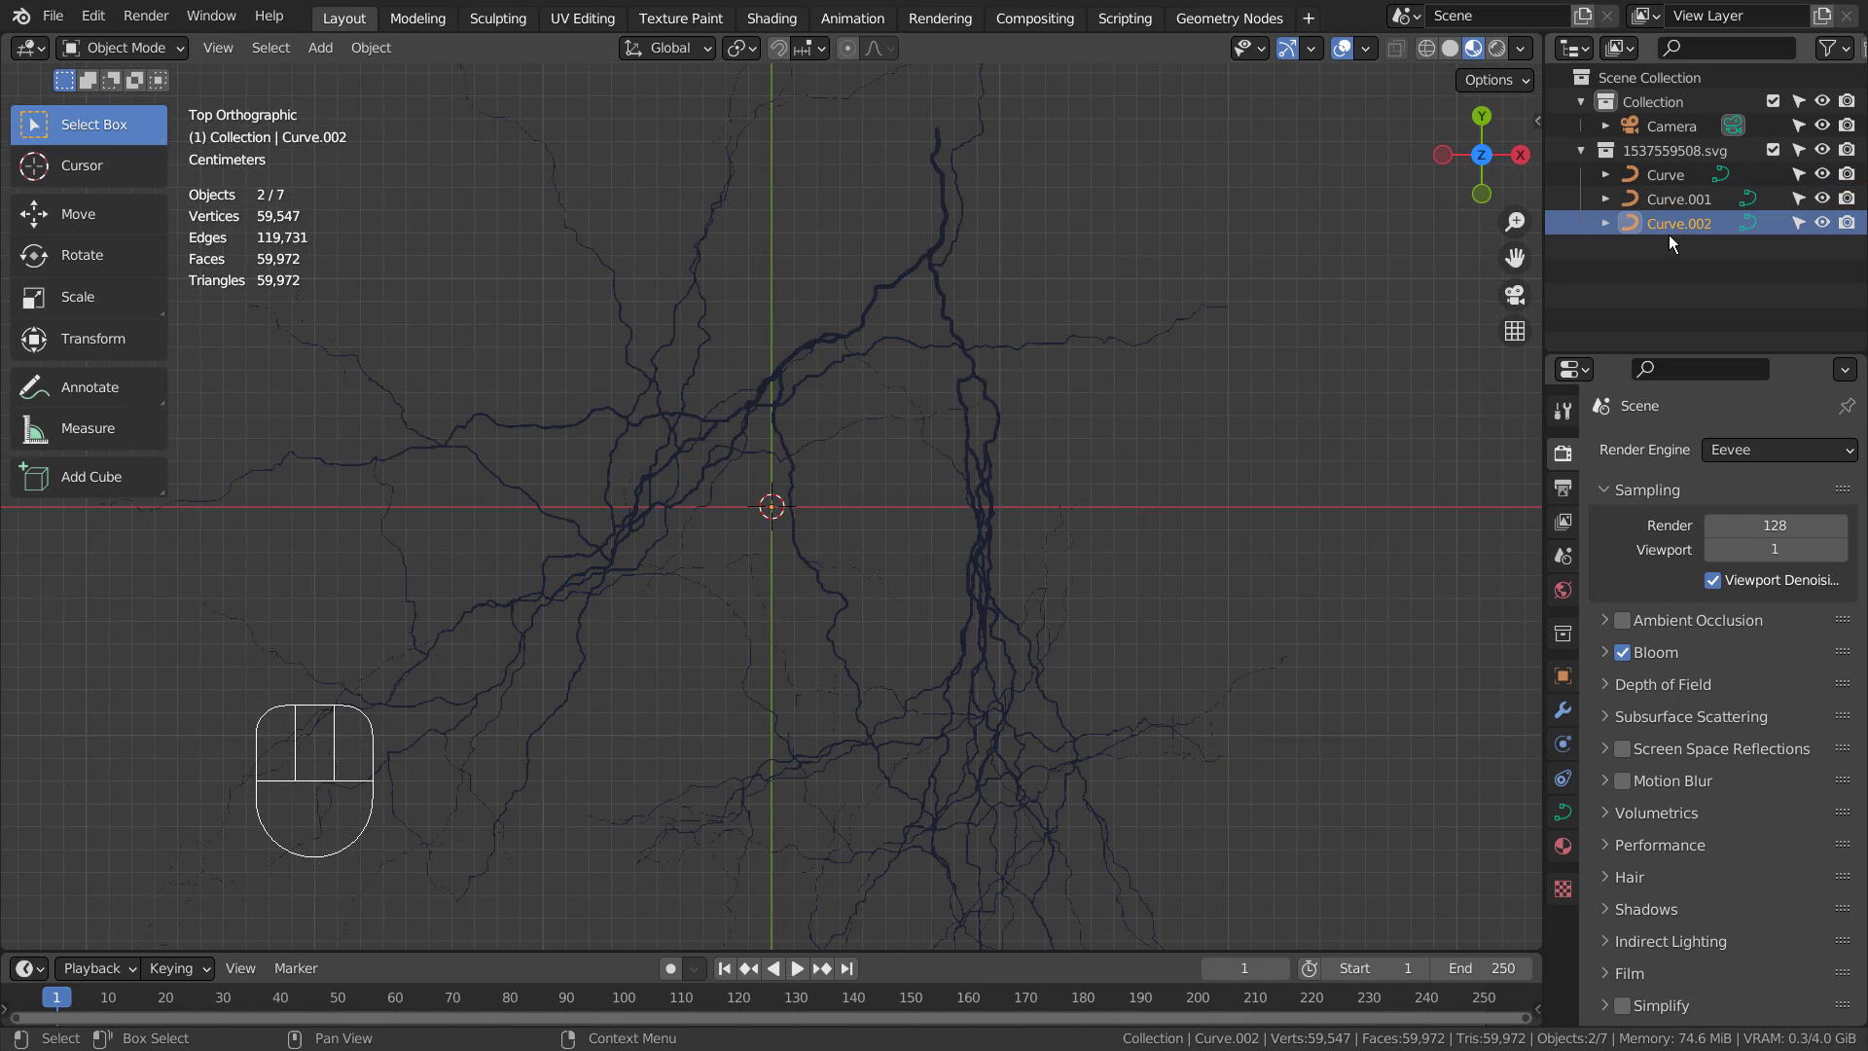
left_click(1657, 182)
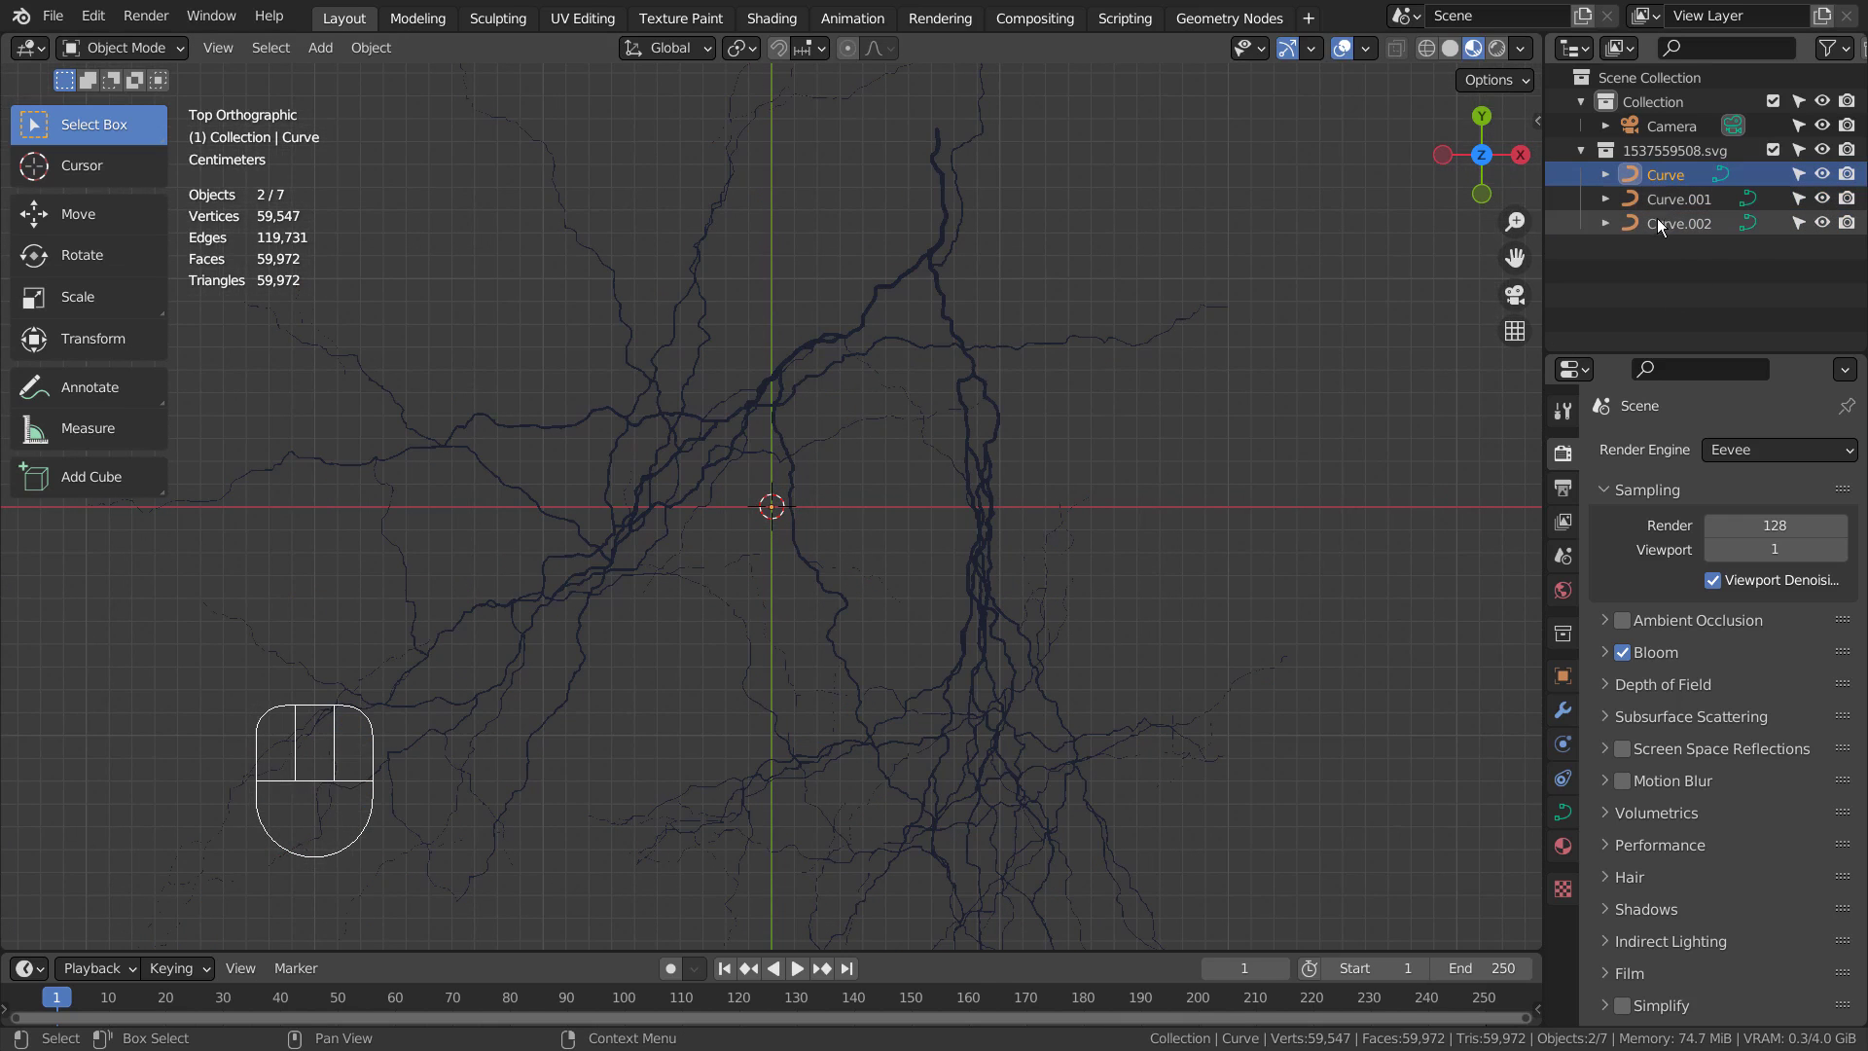
scroll(1391, 360, "down", 5)
left_click(1206, 234)
key("b")
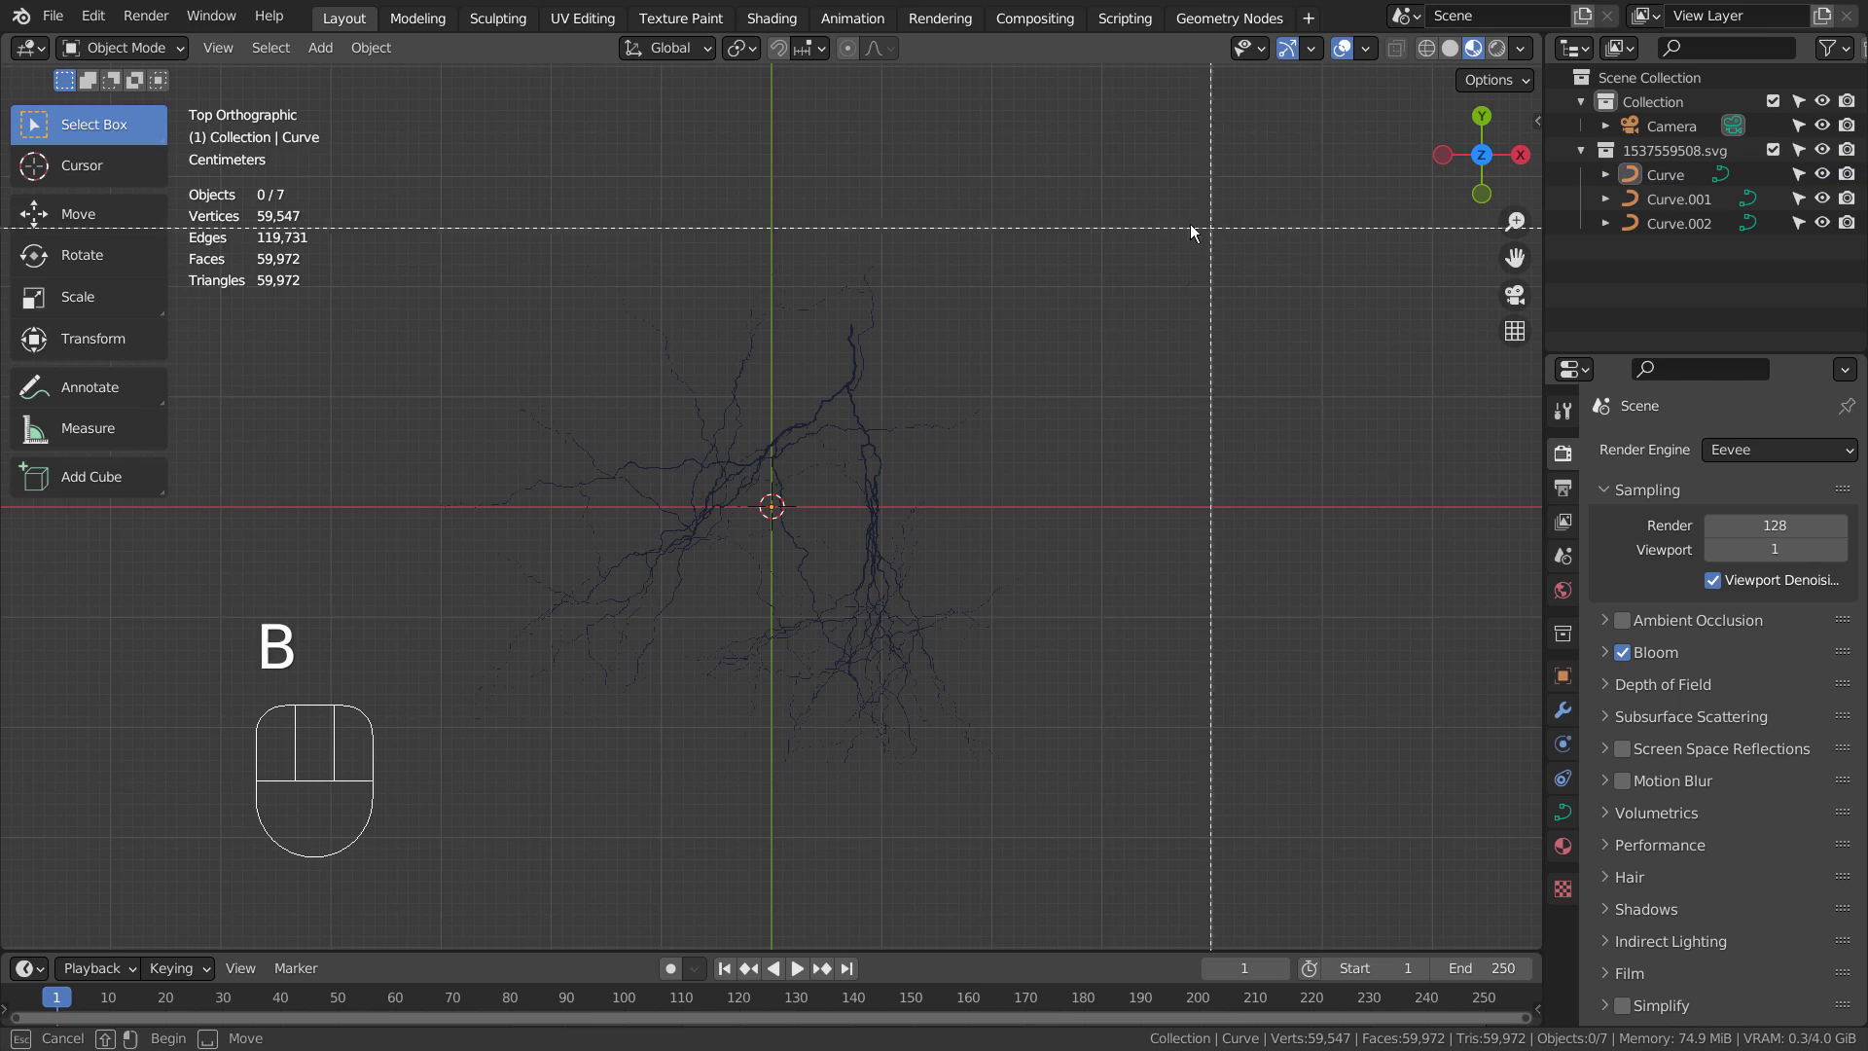
left_click_drag(1191, 230, 1274, 383)
key("b")
key("x")
left_click(1239, 340)
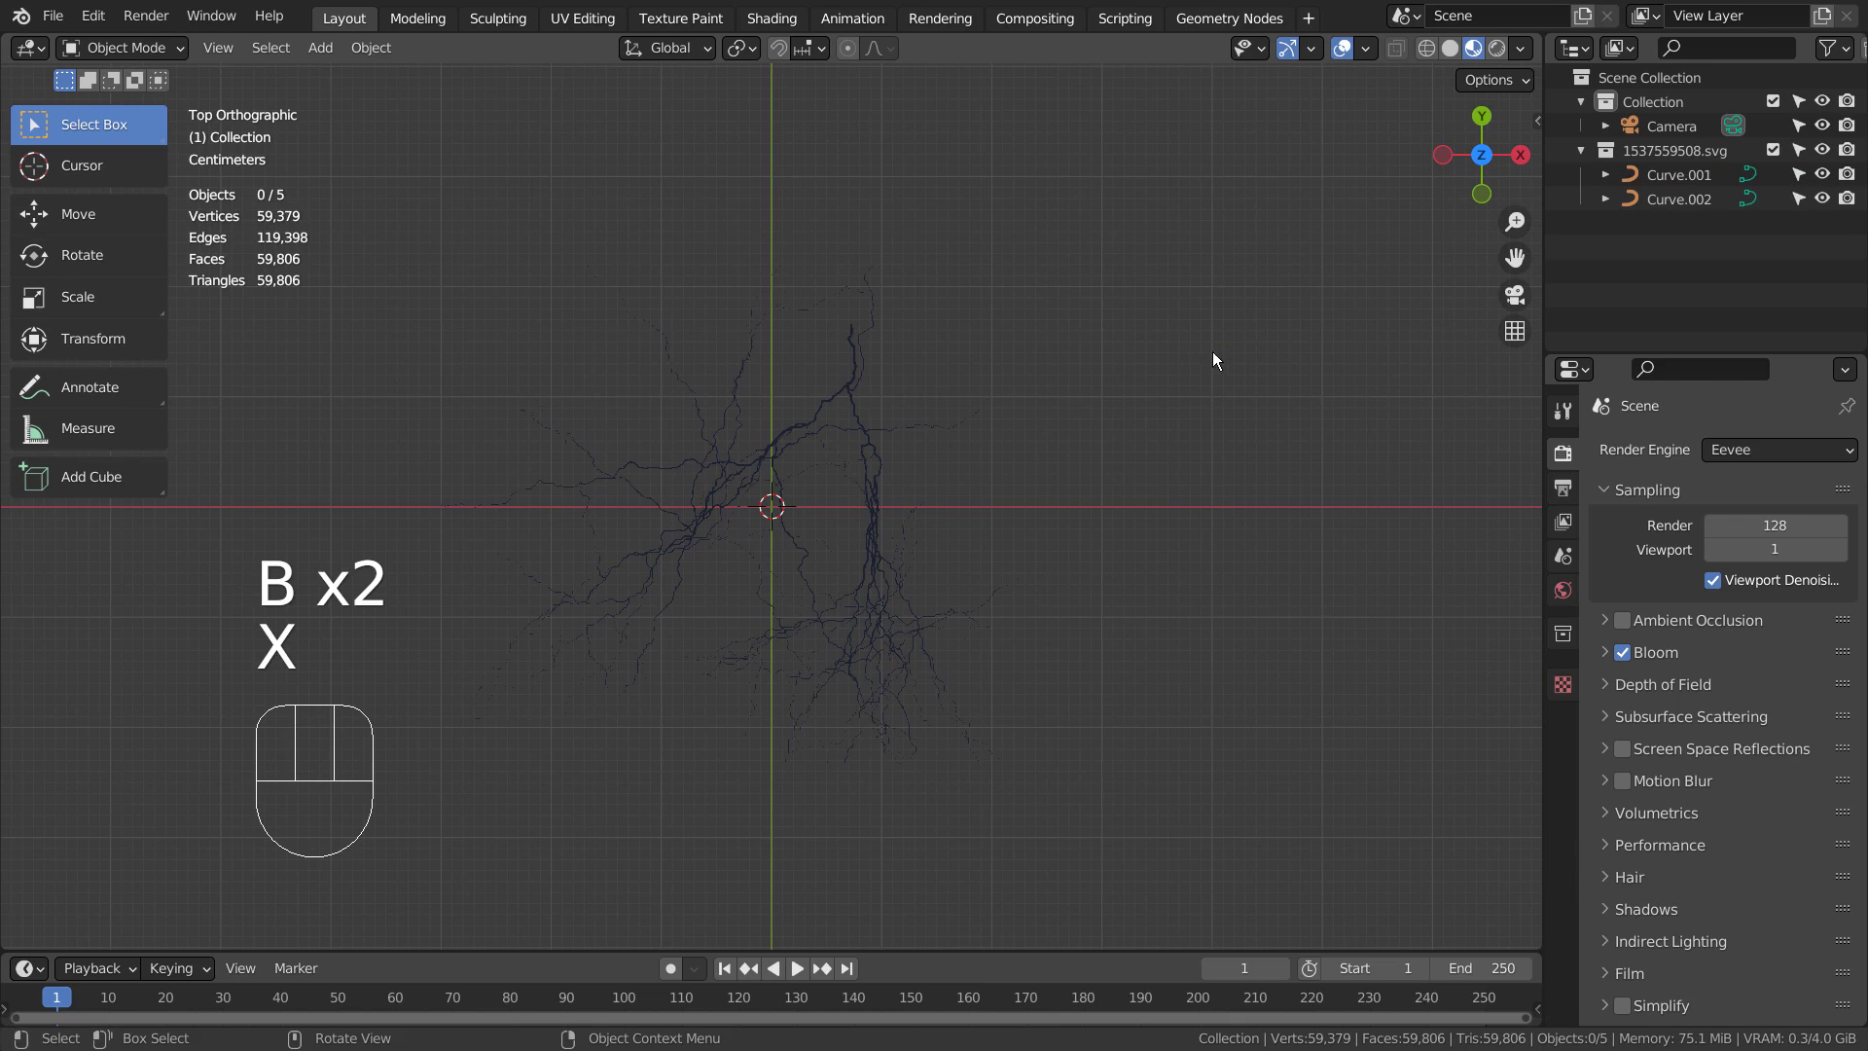
Select the Curve.001 lightning curves
left_click(799, 399)
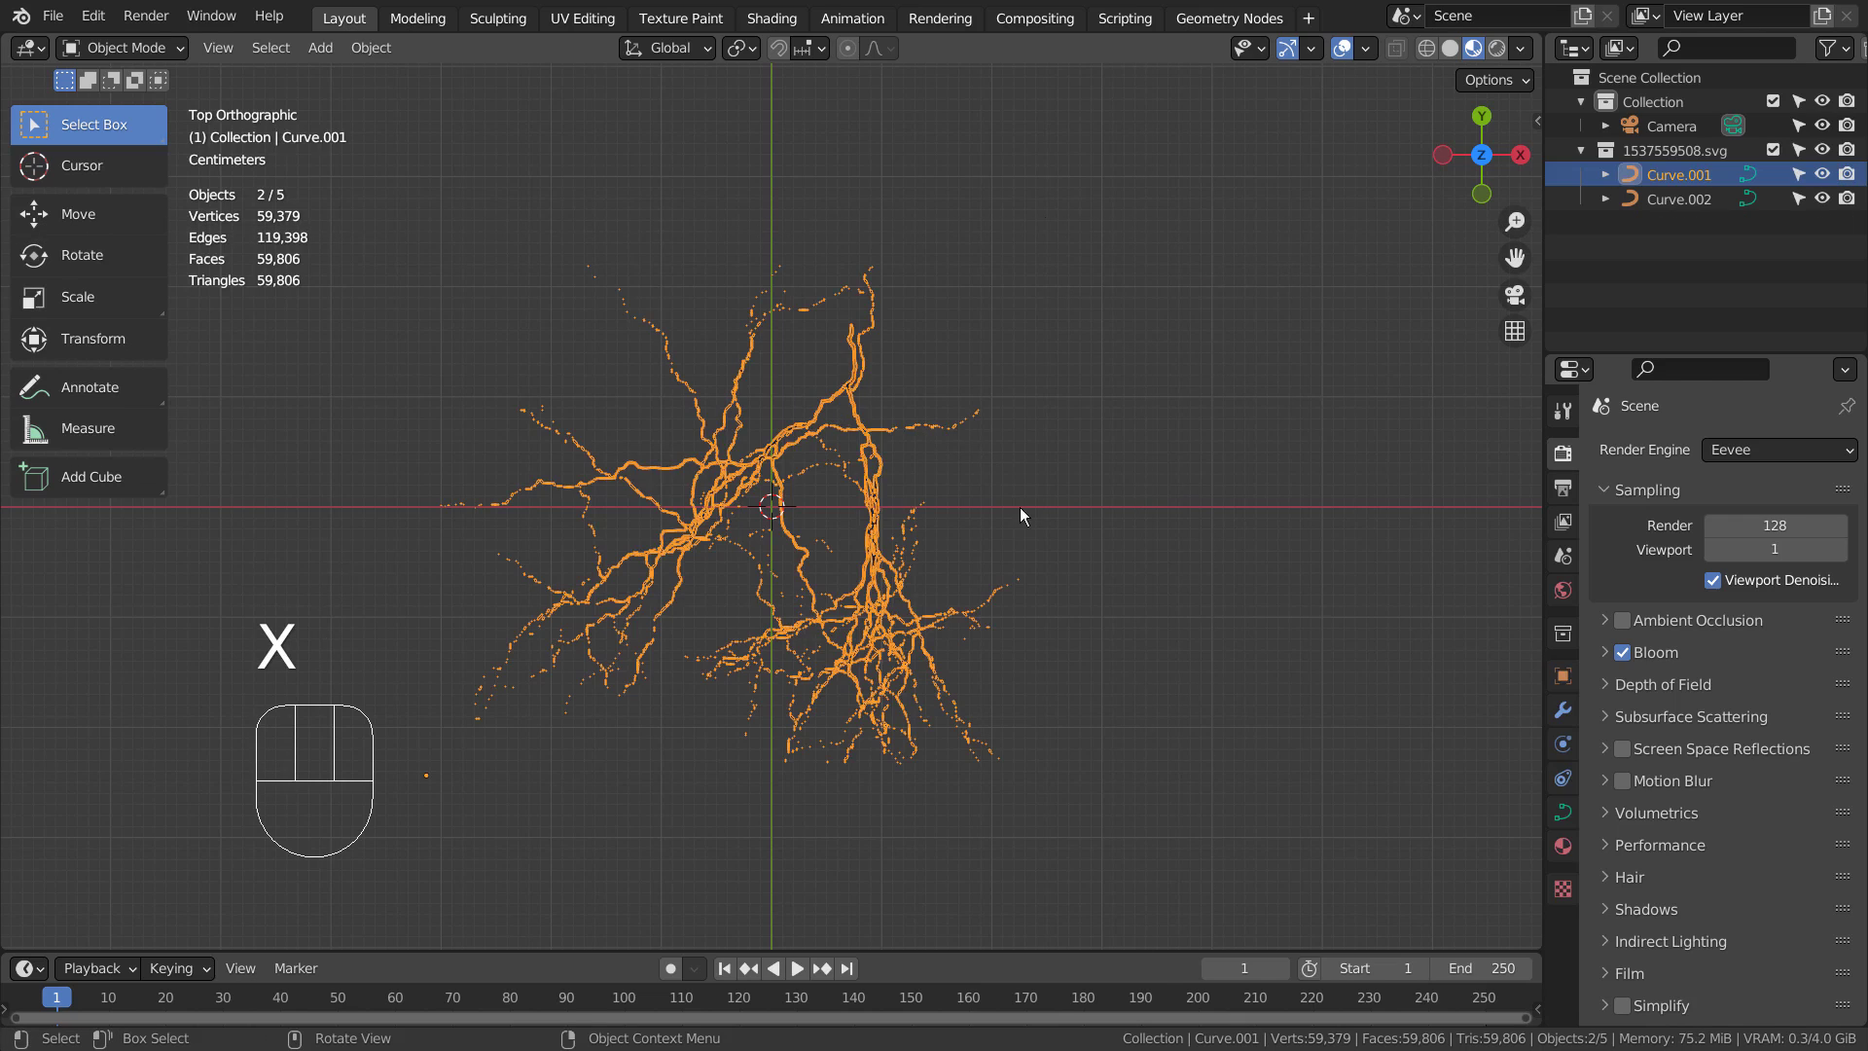
scroll(1012, 522, "up", 6)
scroll(1012, 522, "down", 7)
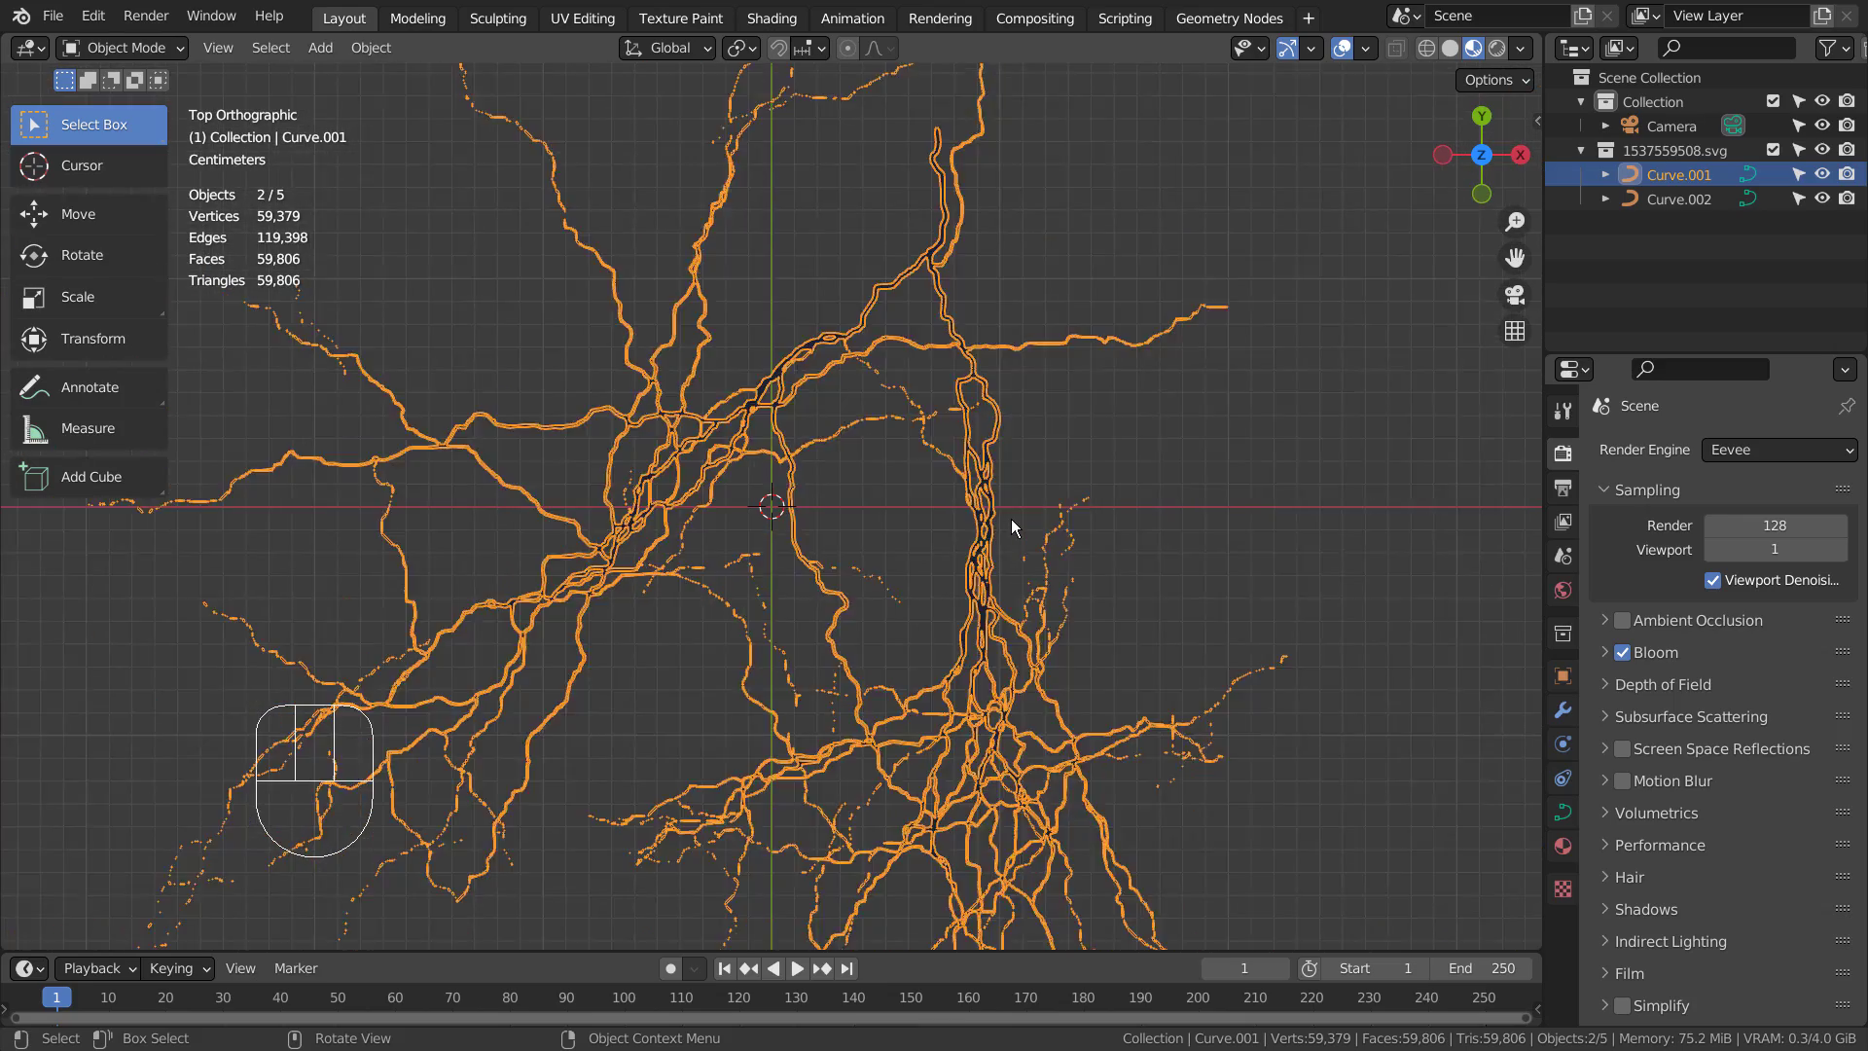
Hide Curve.001, then add a plane and shrink it to about half size
key("h")
key("shift+a")
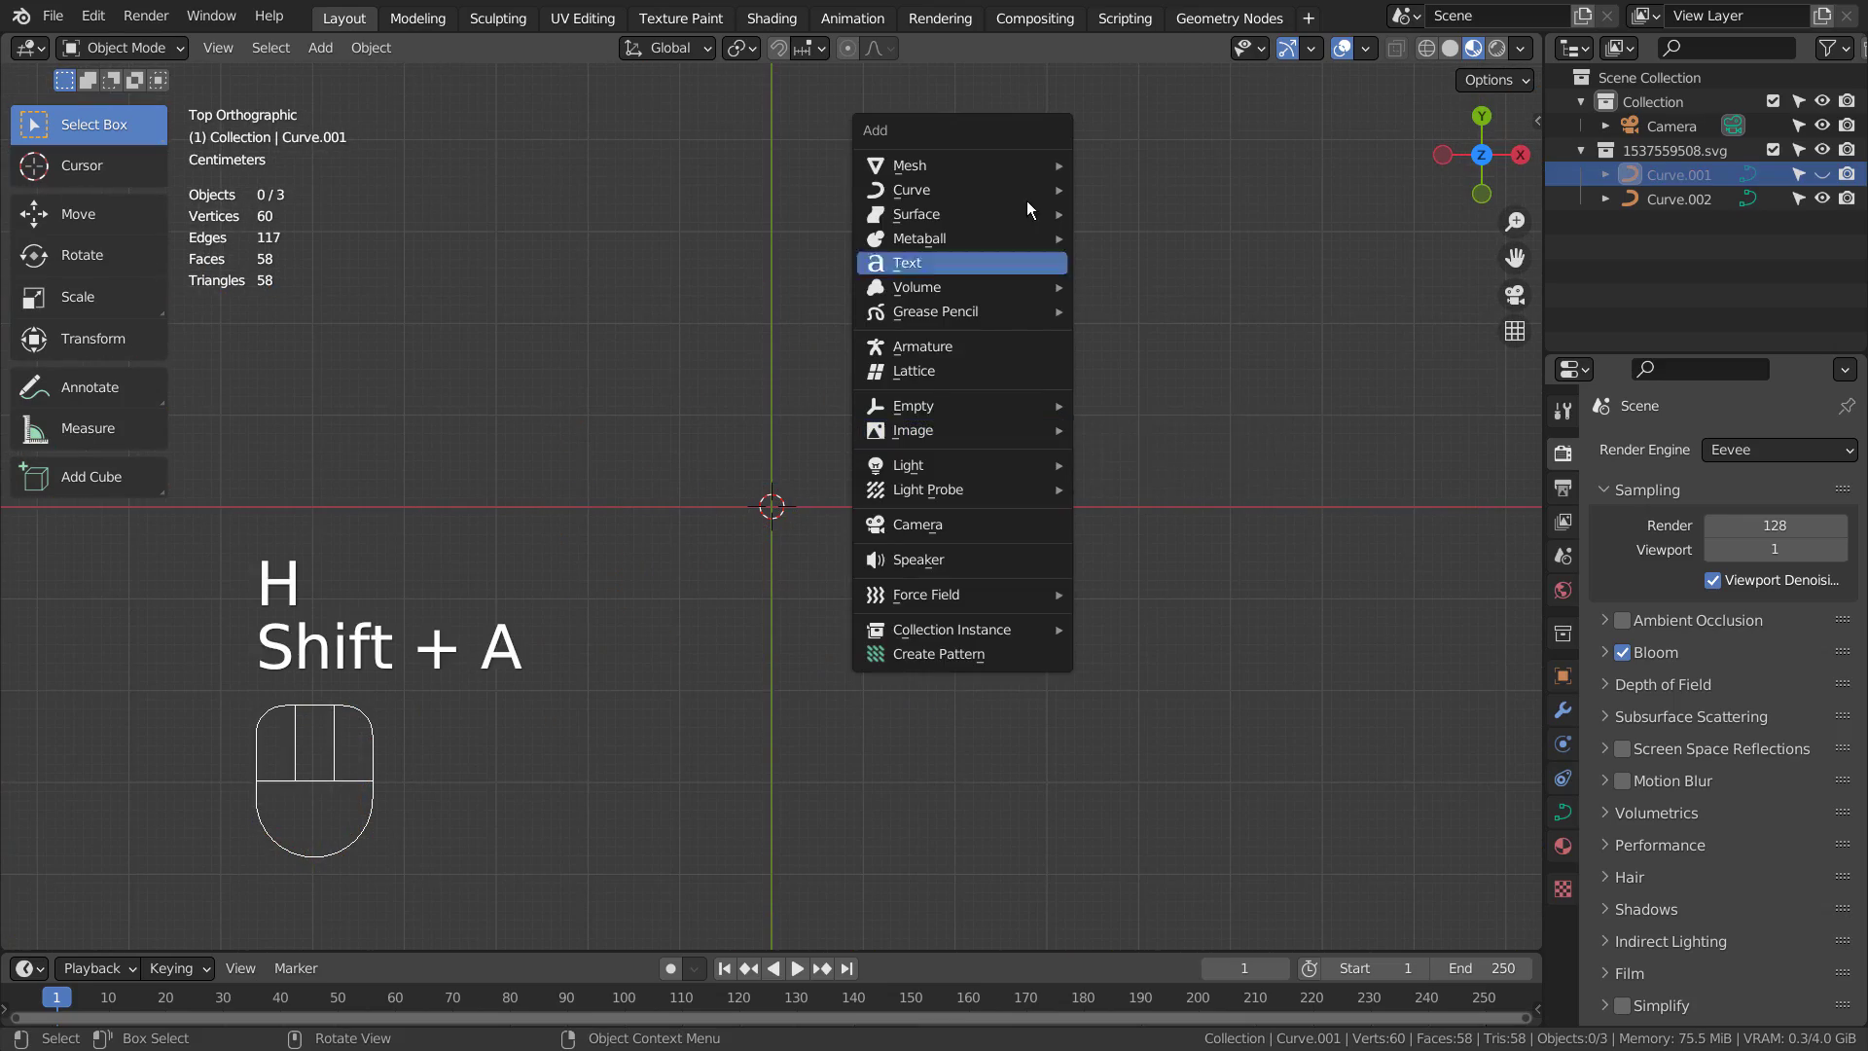
mouse_move(1025, 165)
left_click(1136, 166)
scroll(1171, 435, "down", 4)
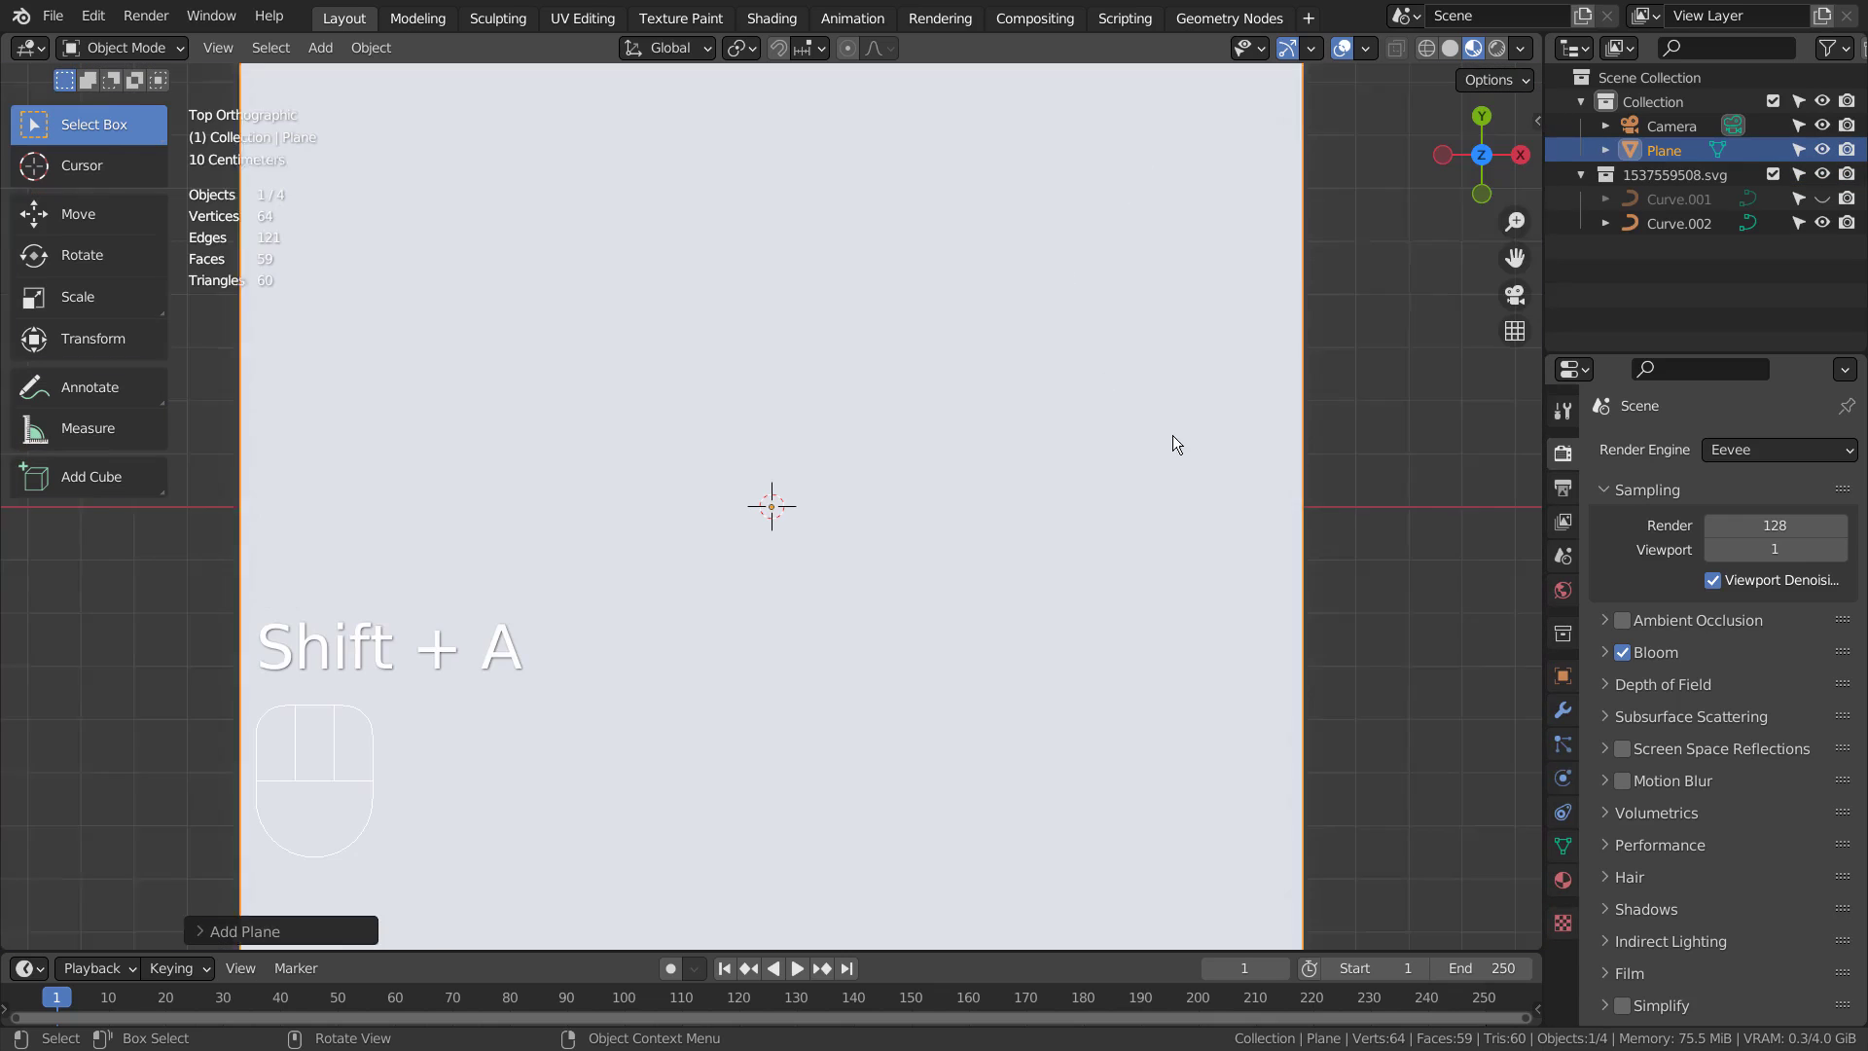
key("s")
left_click(992, 466)
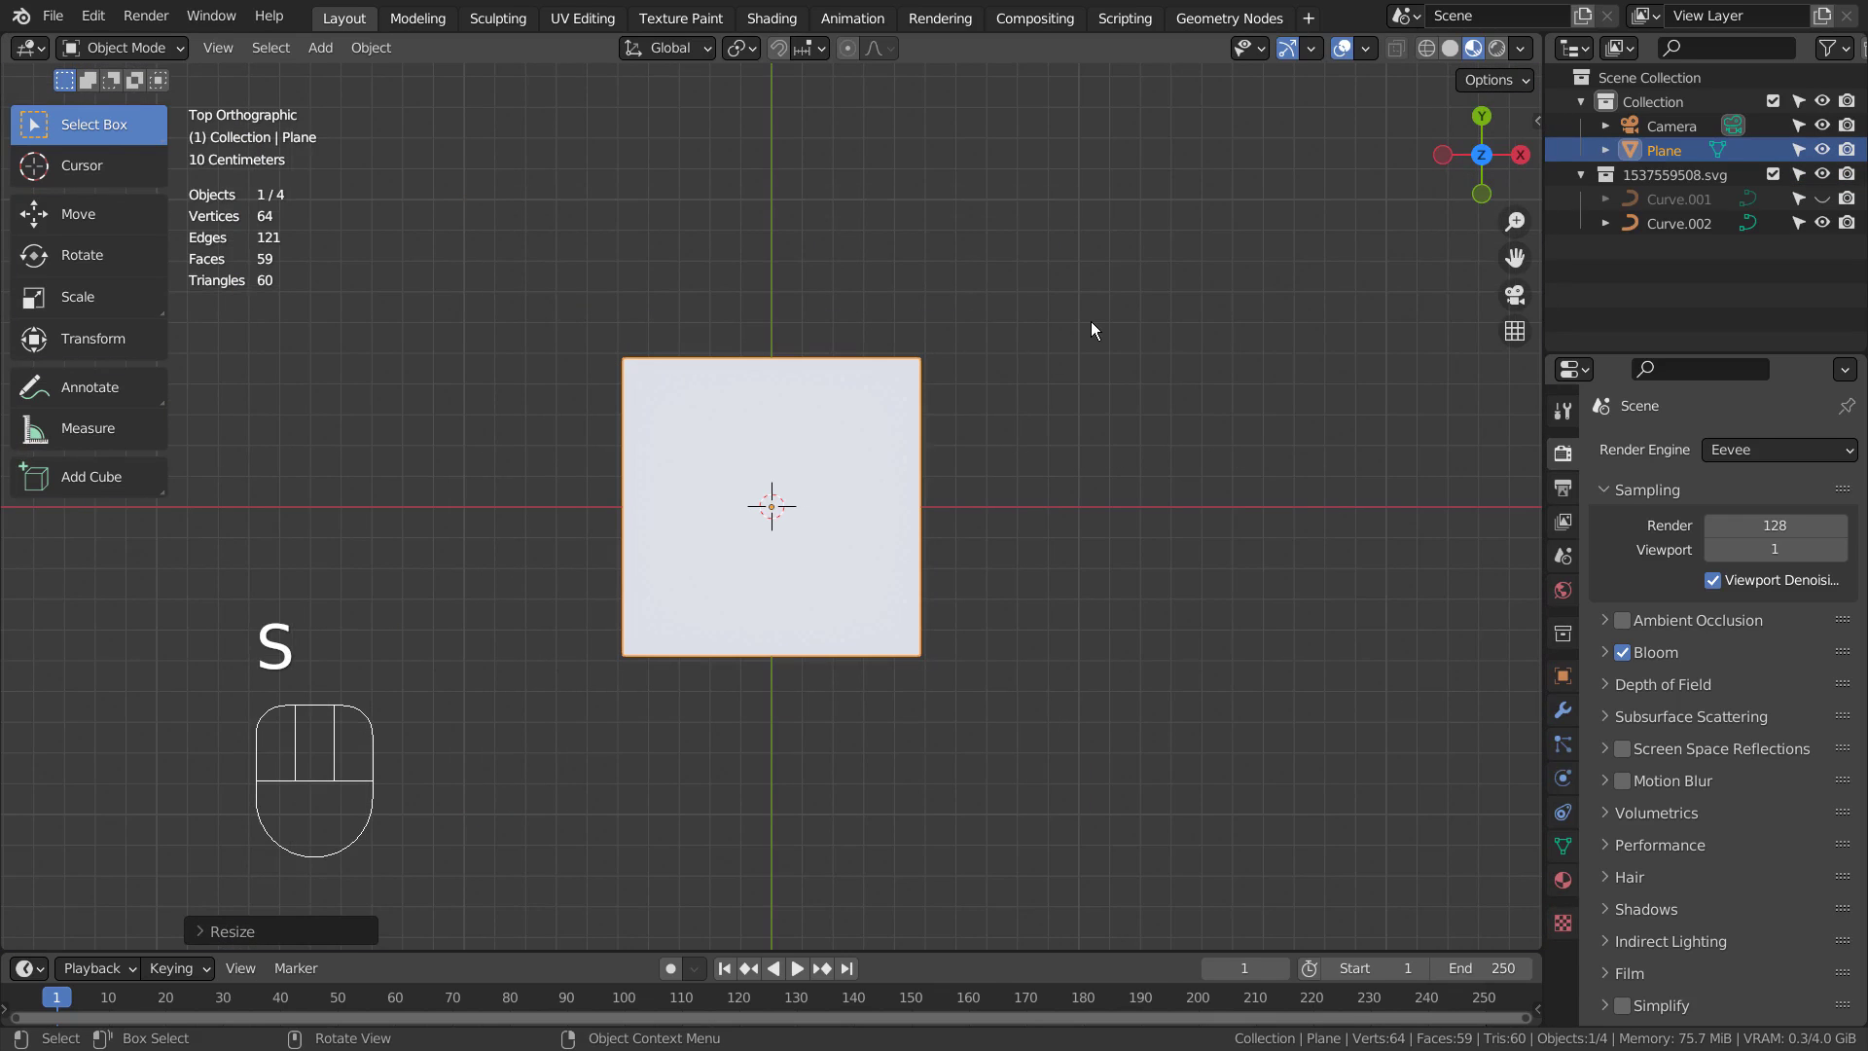
Generate a new ivy over the plane with the sidebar's Ivy Generator
key("n")
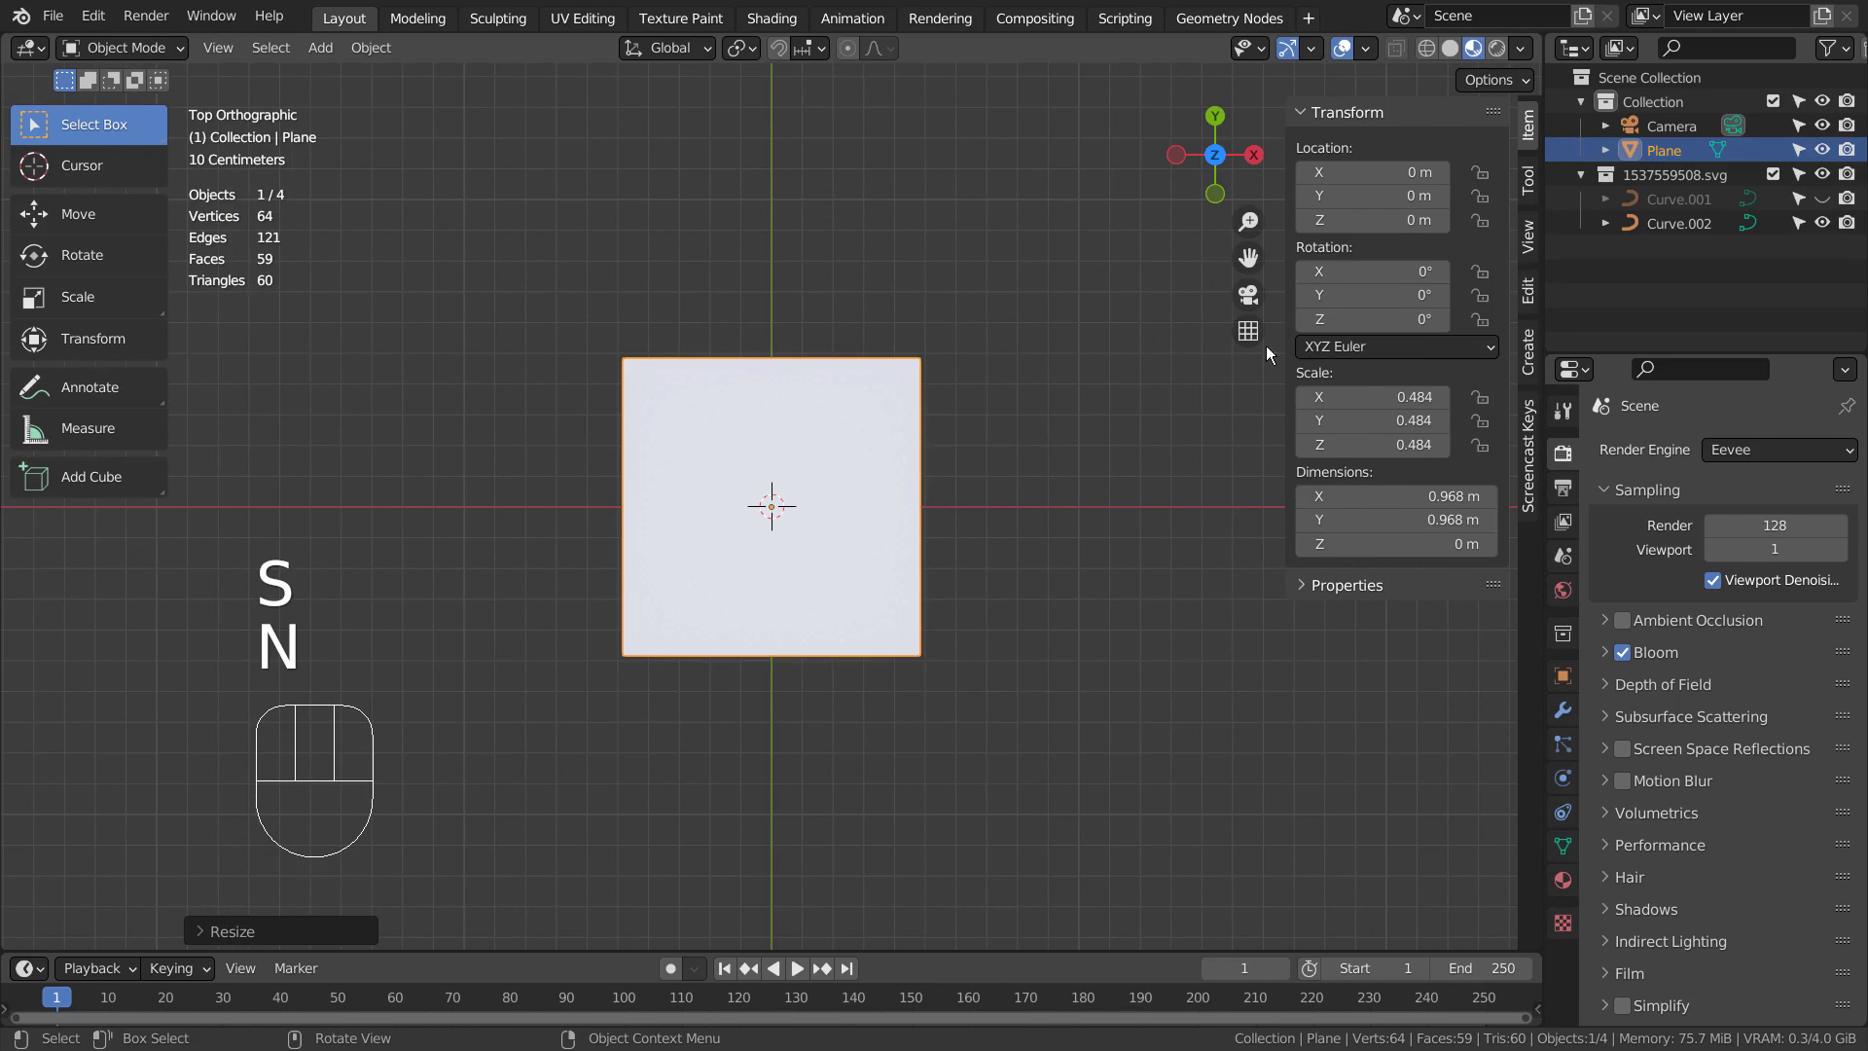
left_click(1527, 345)
left_click(1354, 176)
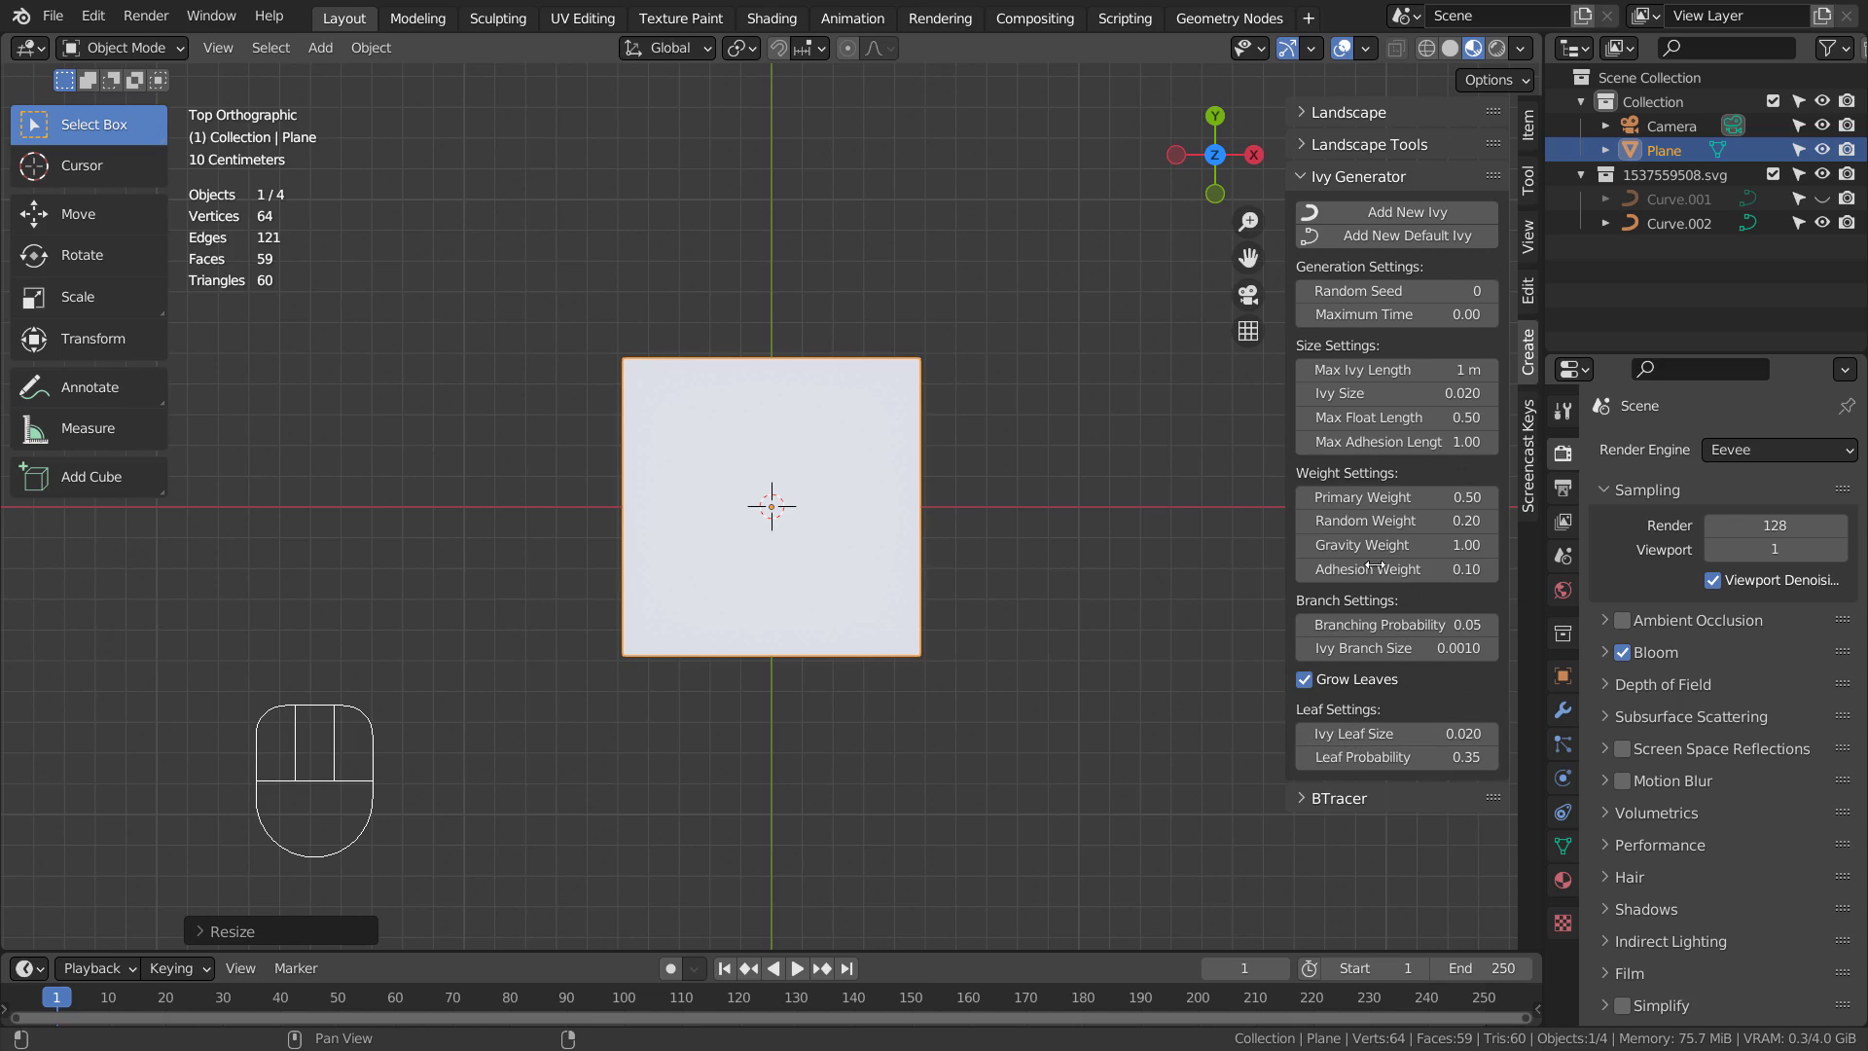
left_click(1391, 208)
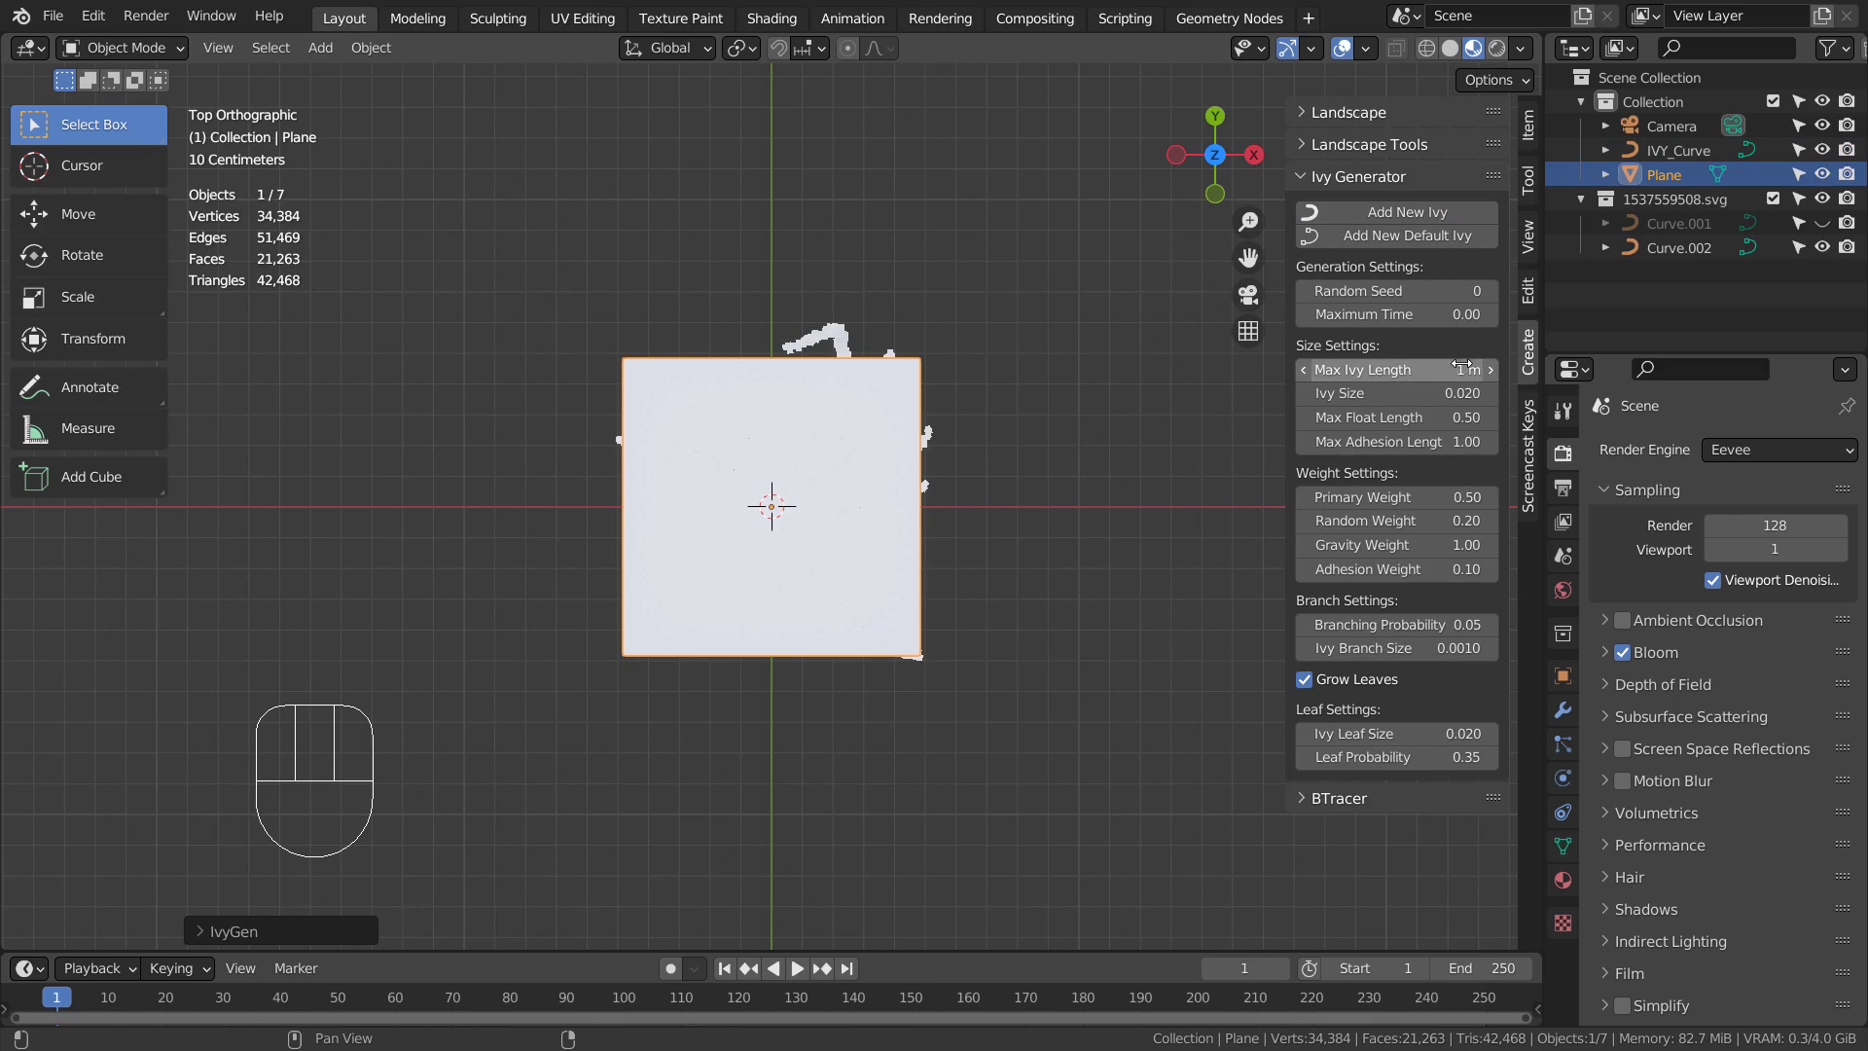
Set Ivy Size to 0.01 and Max Ivy Length to 5 m
left_click(1422, 393)
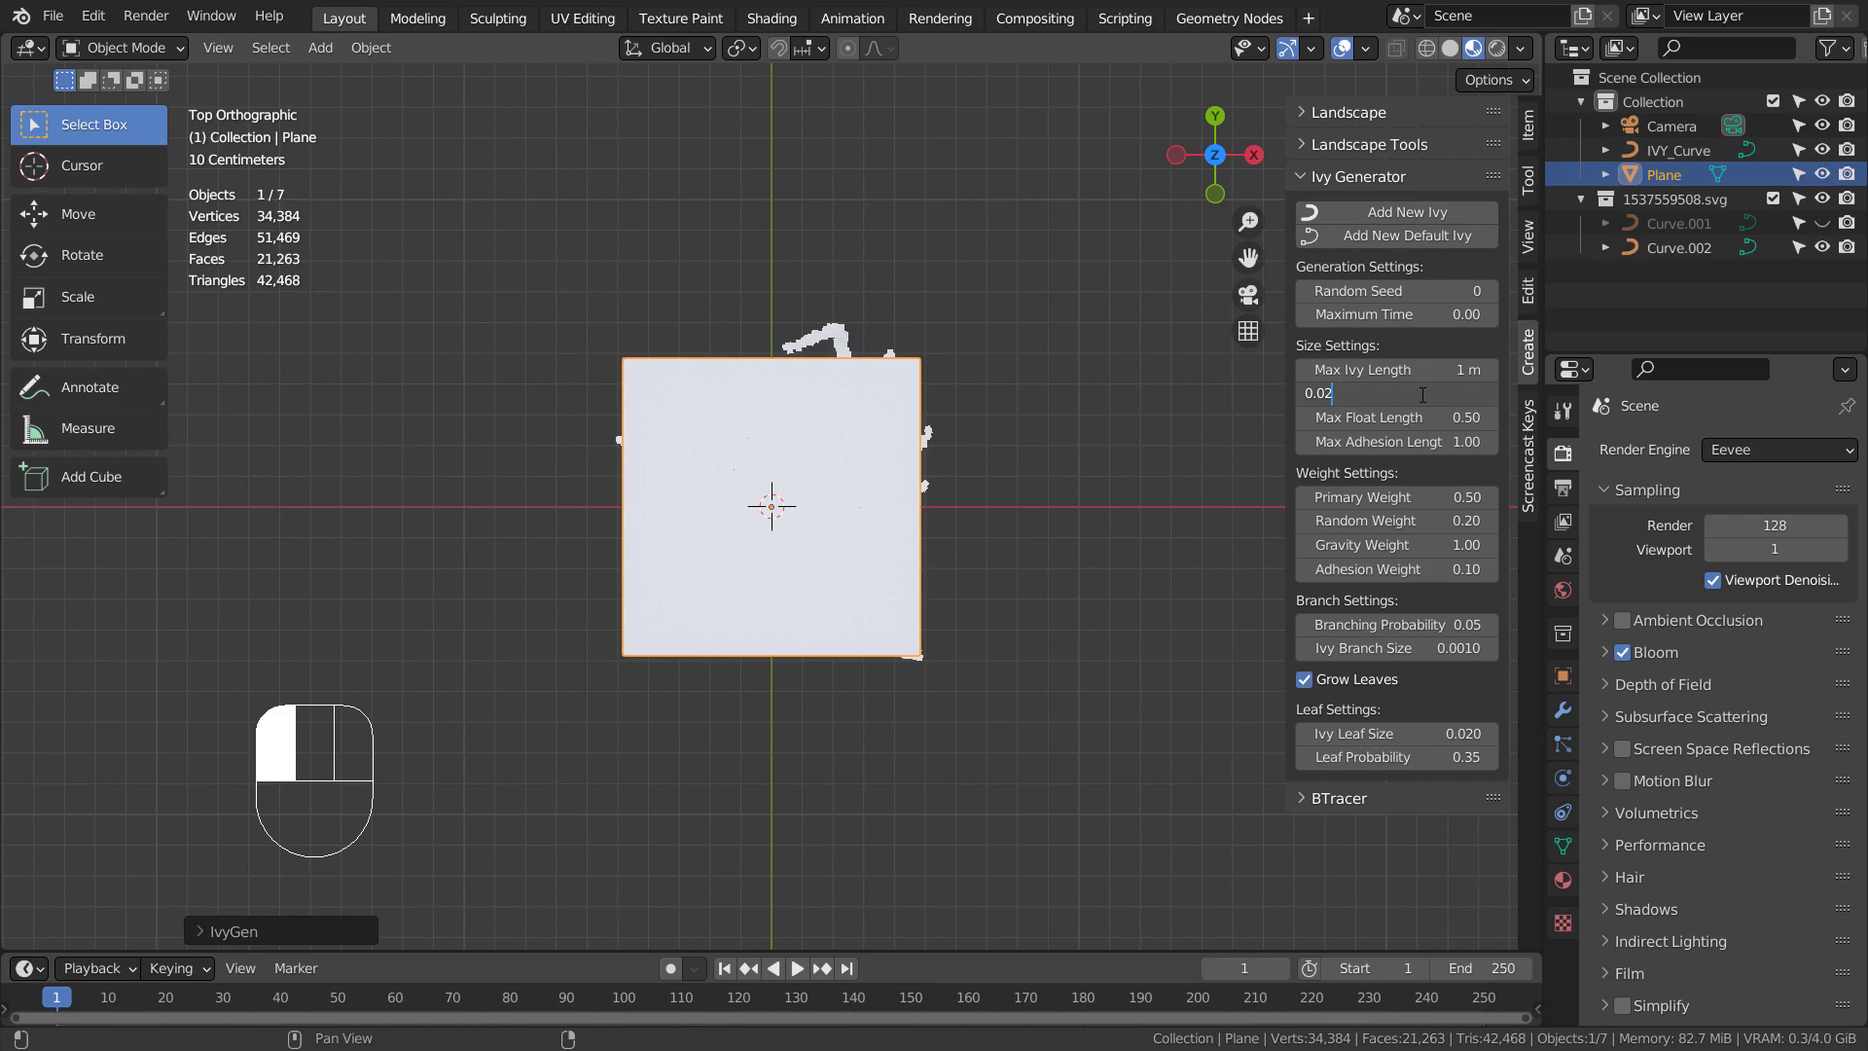
type("0.01")
key("Return")
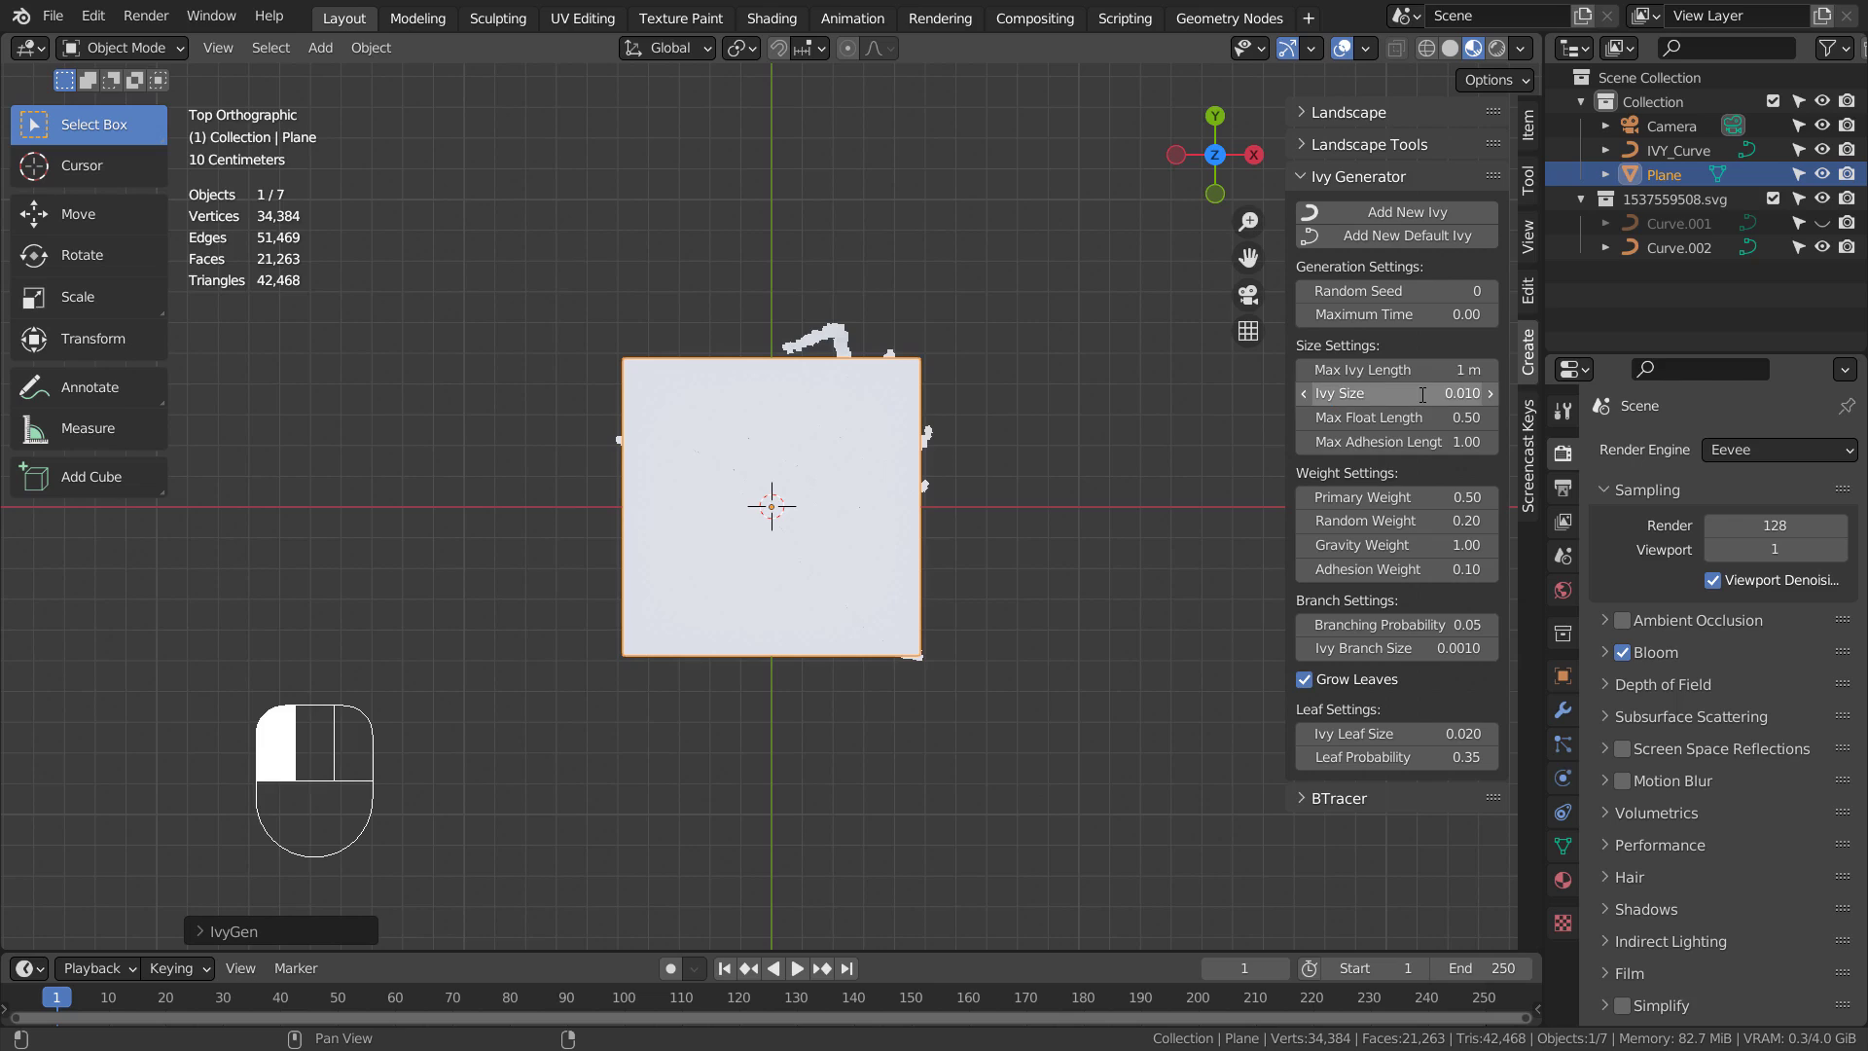
left_click(1357, 371)
type("5")
key("Return")
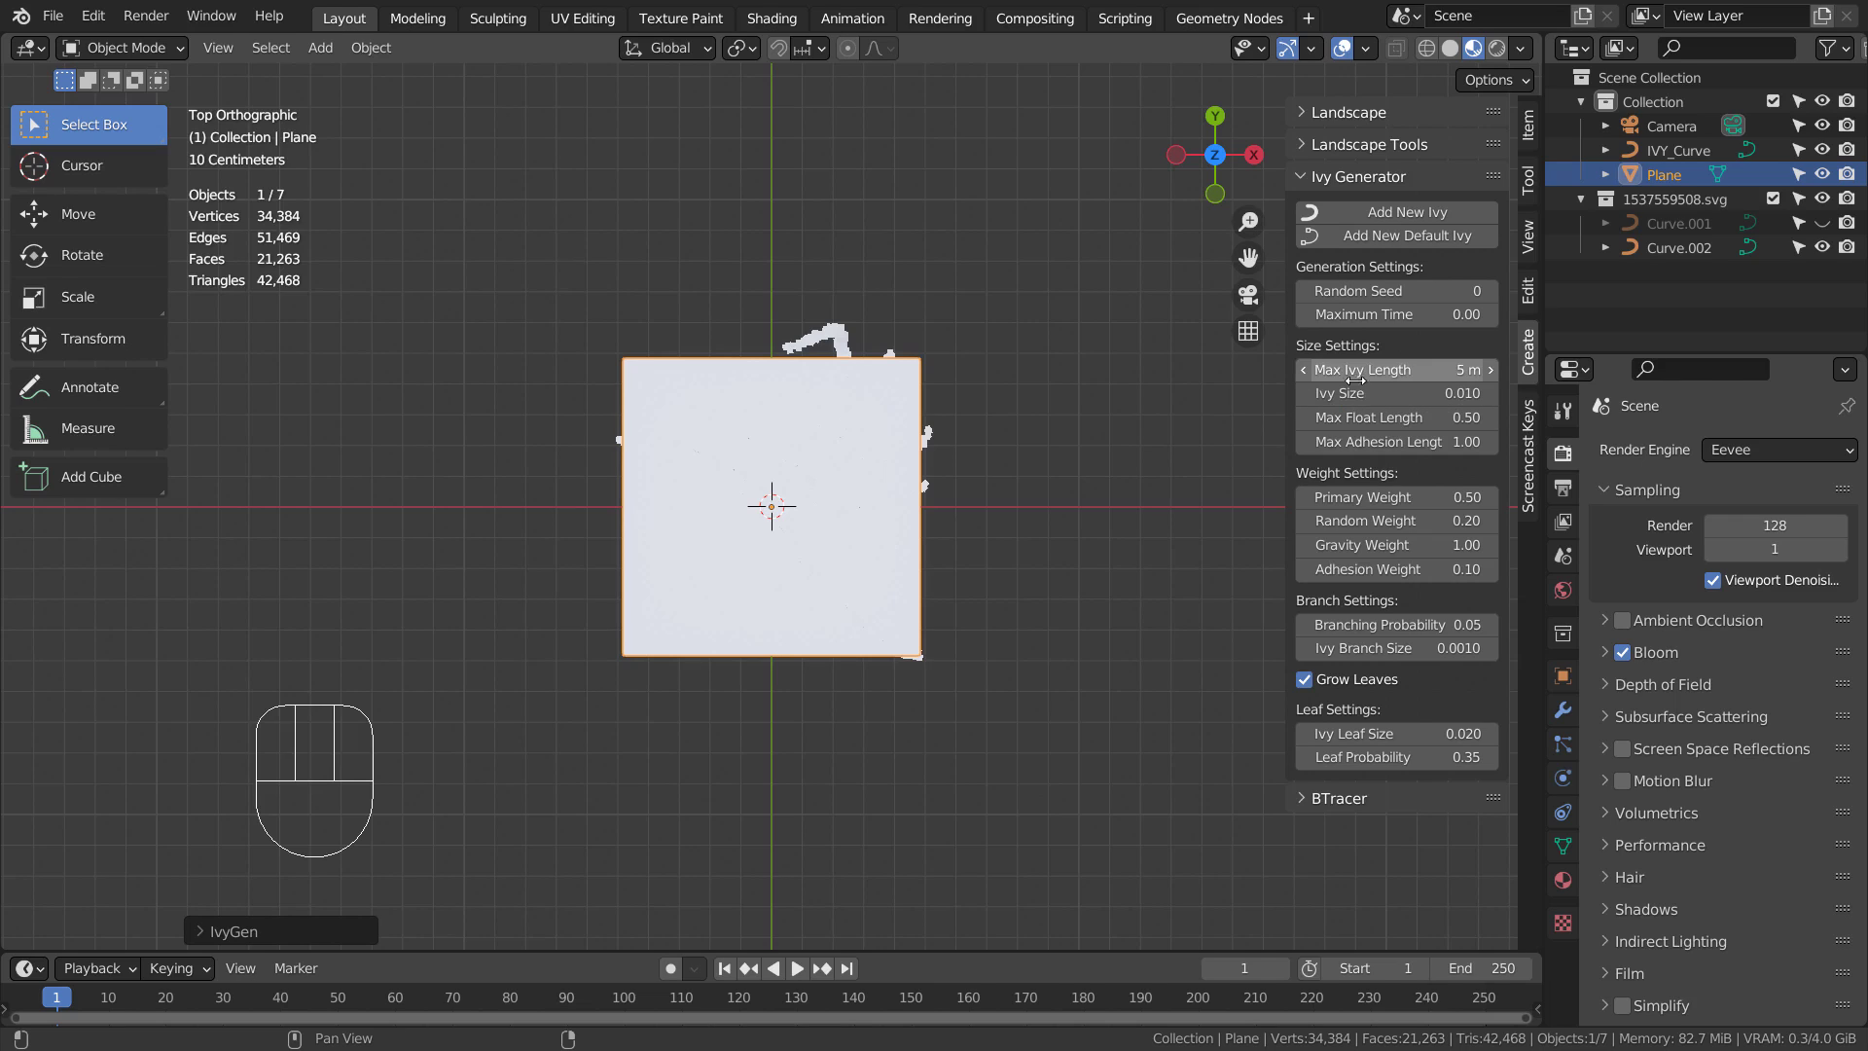
Remove the extra generated object and inspect the ivy from front and top views
key("x")
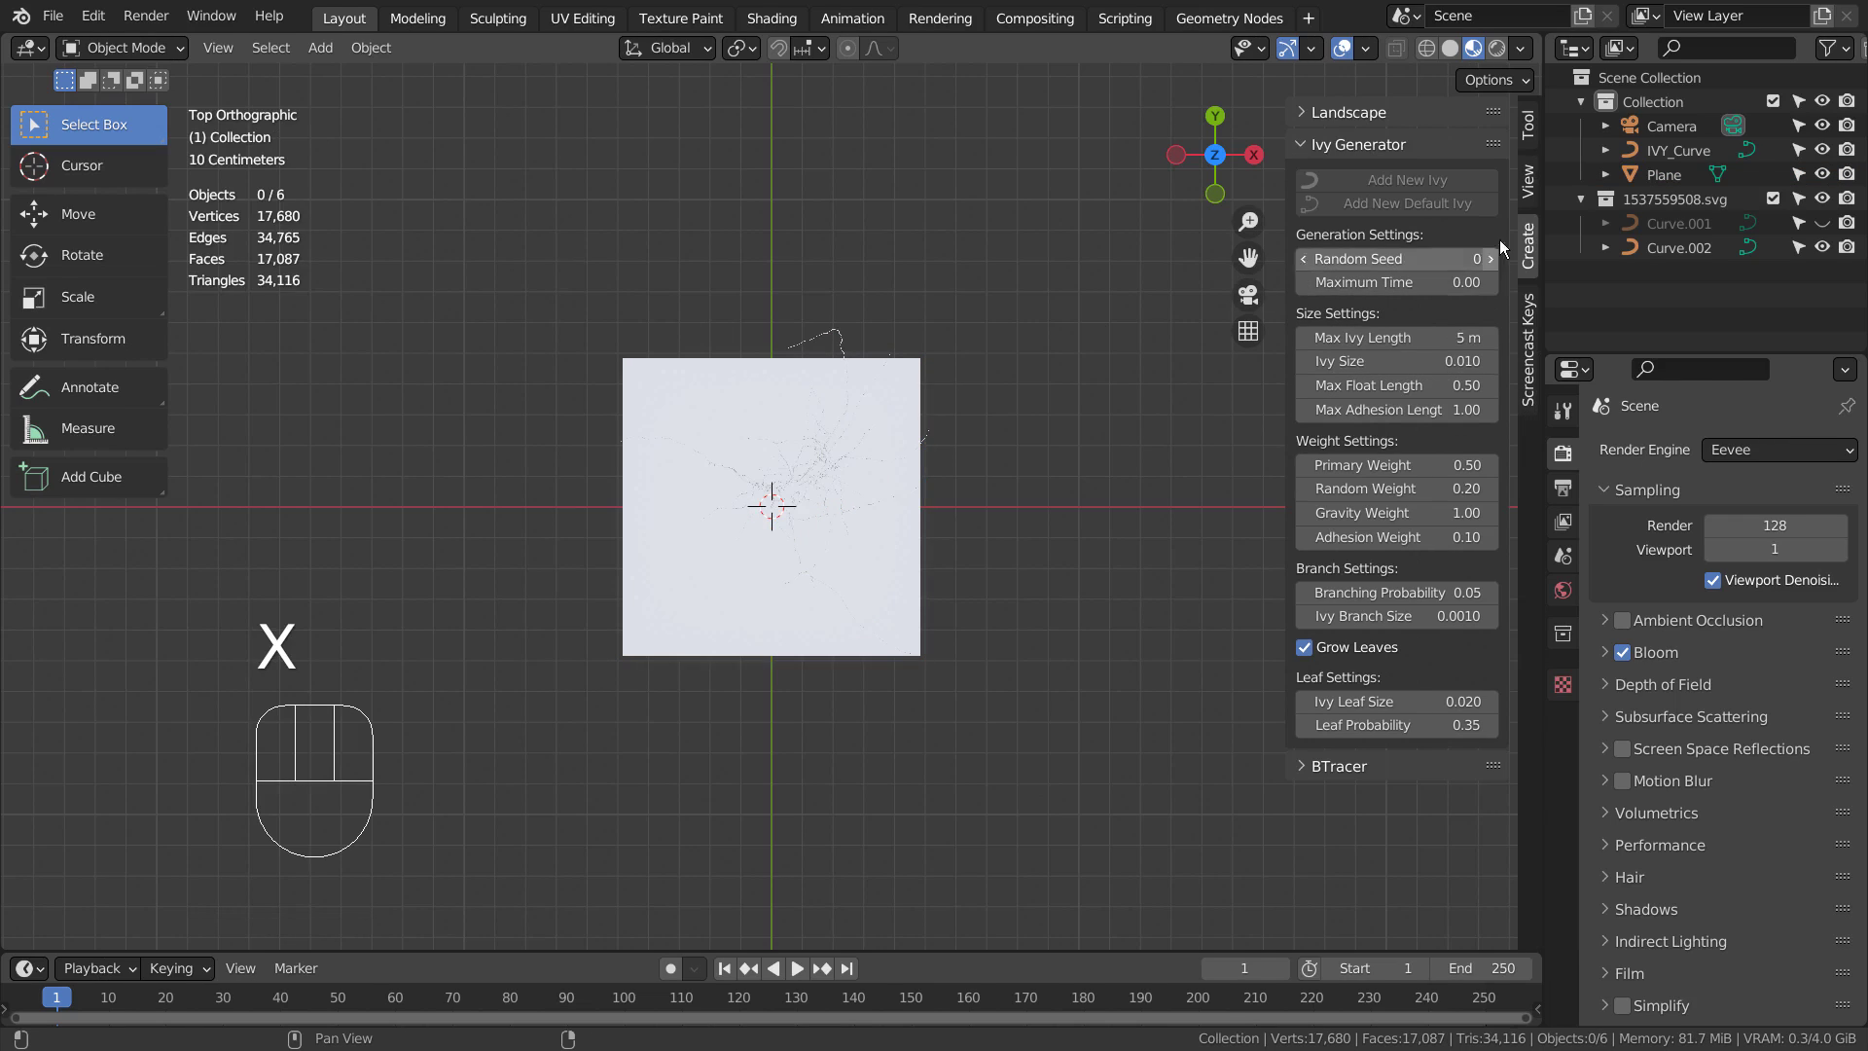
left_click(914, 384)
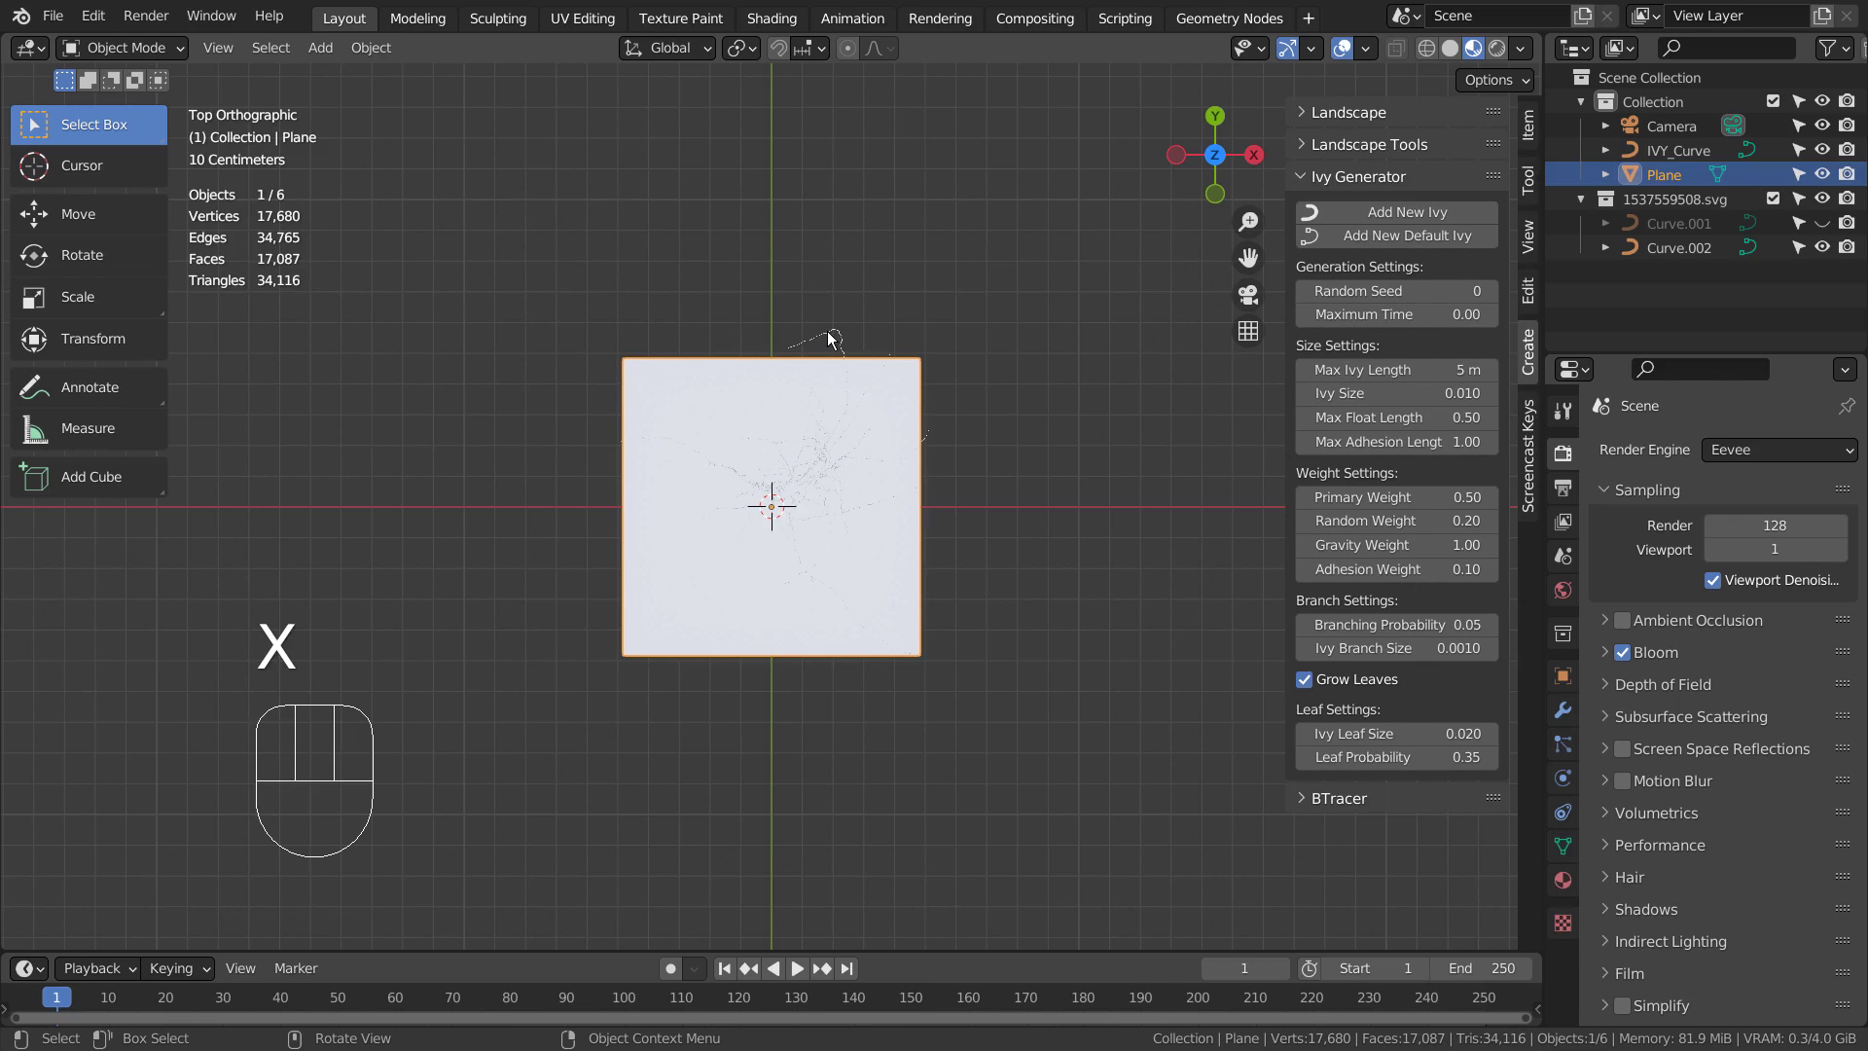
left_click(904, 387, "shift")
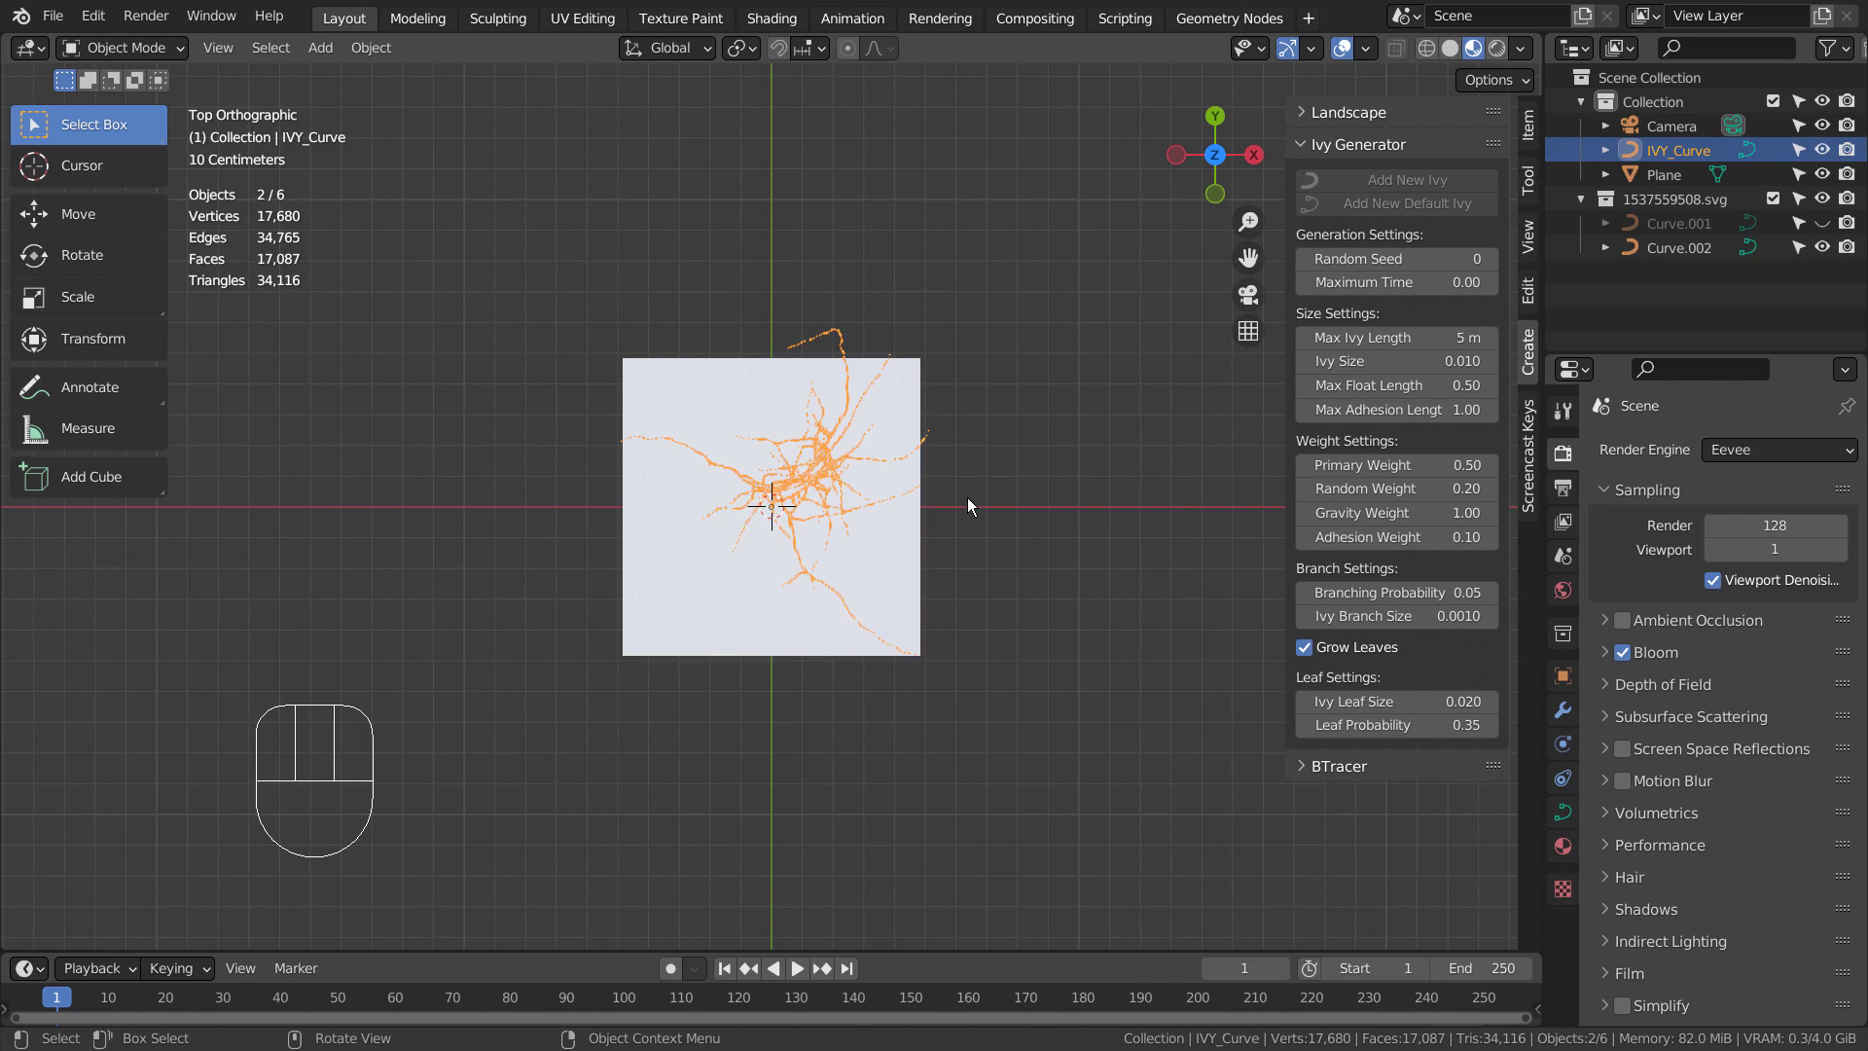
mouse_move(1008, 547)
middle_mouse_down("alt")
mouse_move(1008, 441)
mouse_move(1082, 354)
mouse_move(835, 362)
mouse_move(750, 399)
mouse_move(995, 535)
middle_mouse_up("alt")
key("KP_1")
key("KP_7")
Hide the plane so only the branching ivy remains, keeping the ivy selected
left_click(878, 550)
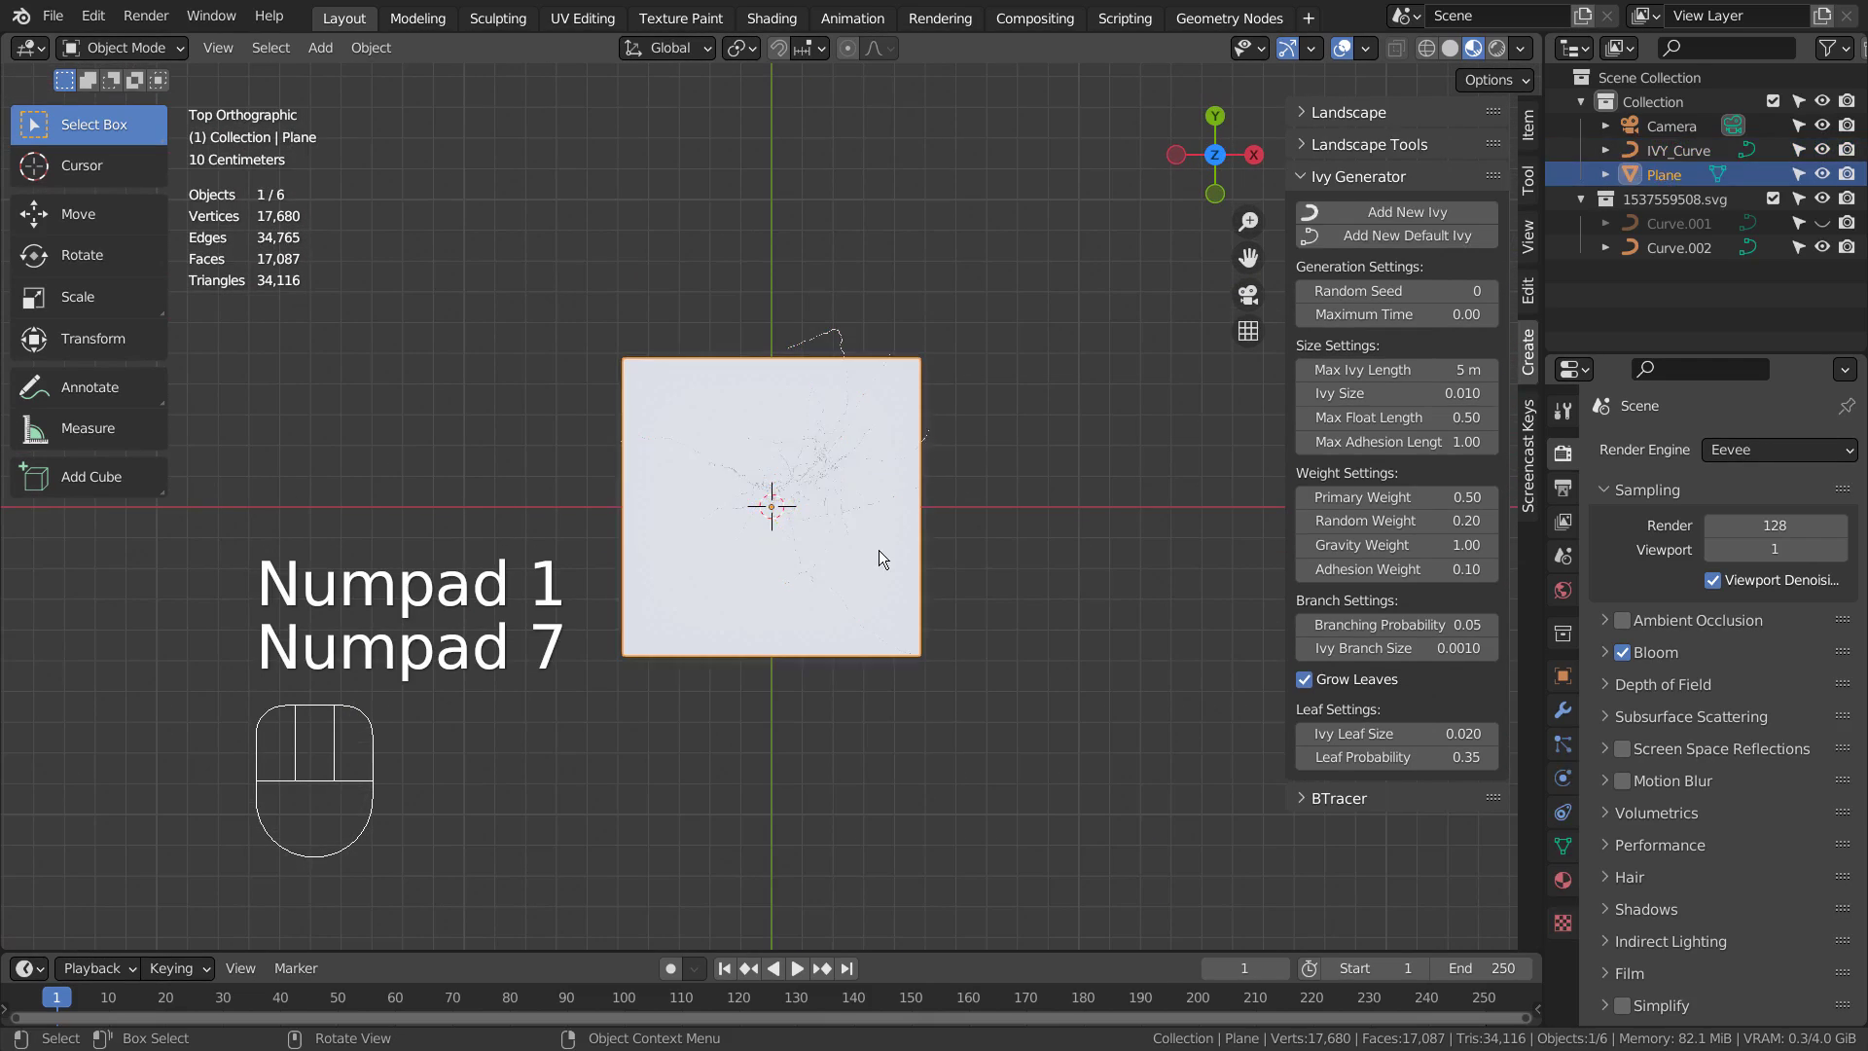
key("h")
scroll(854, 492, "up", 6)
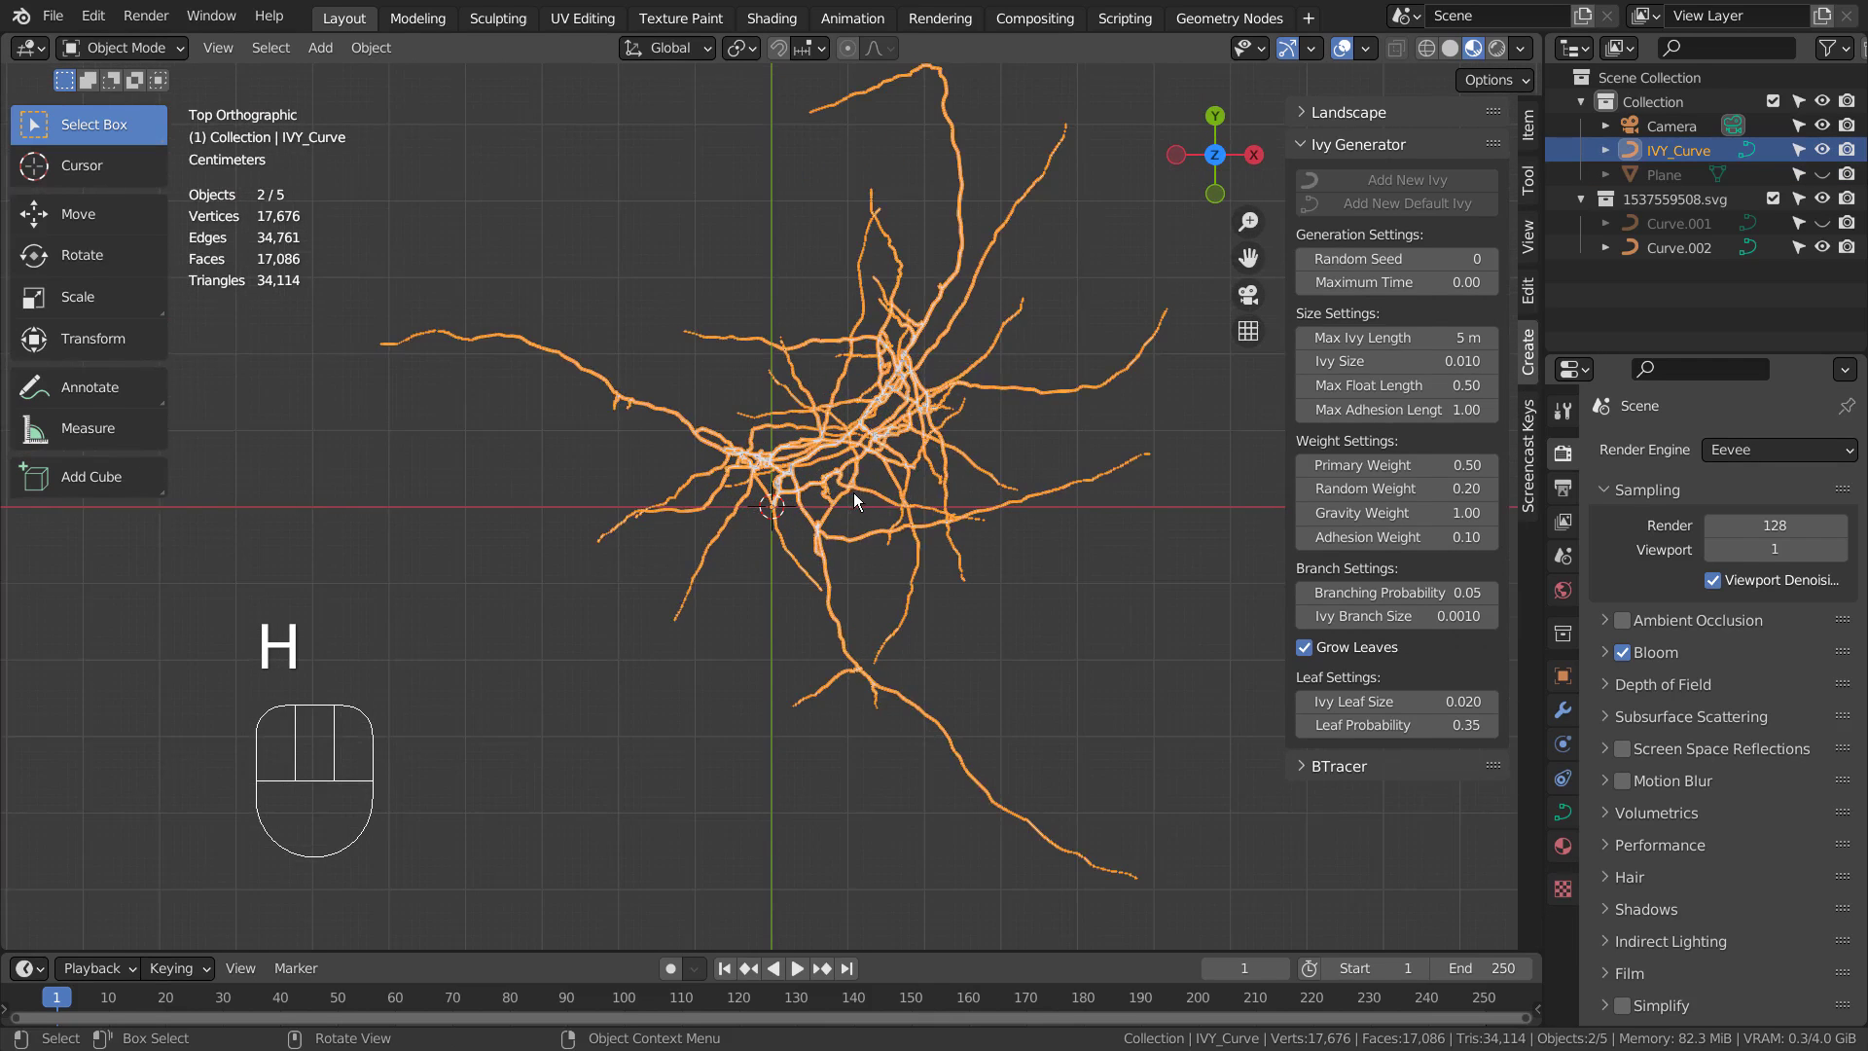
scroll(945, 352, "down", 1)
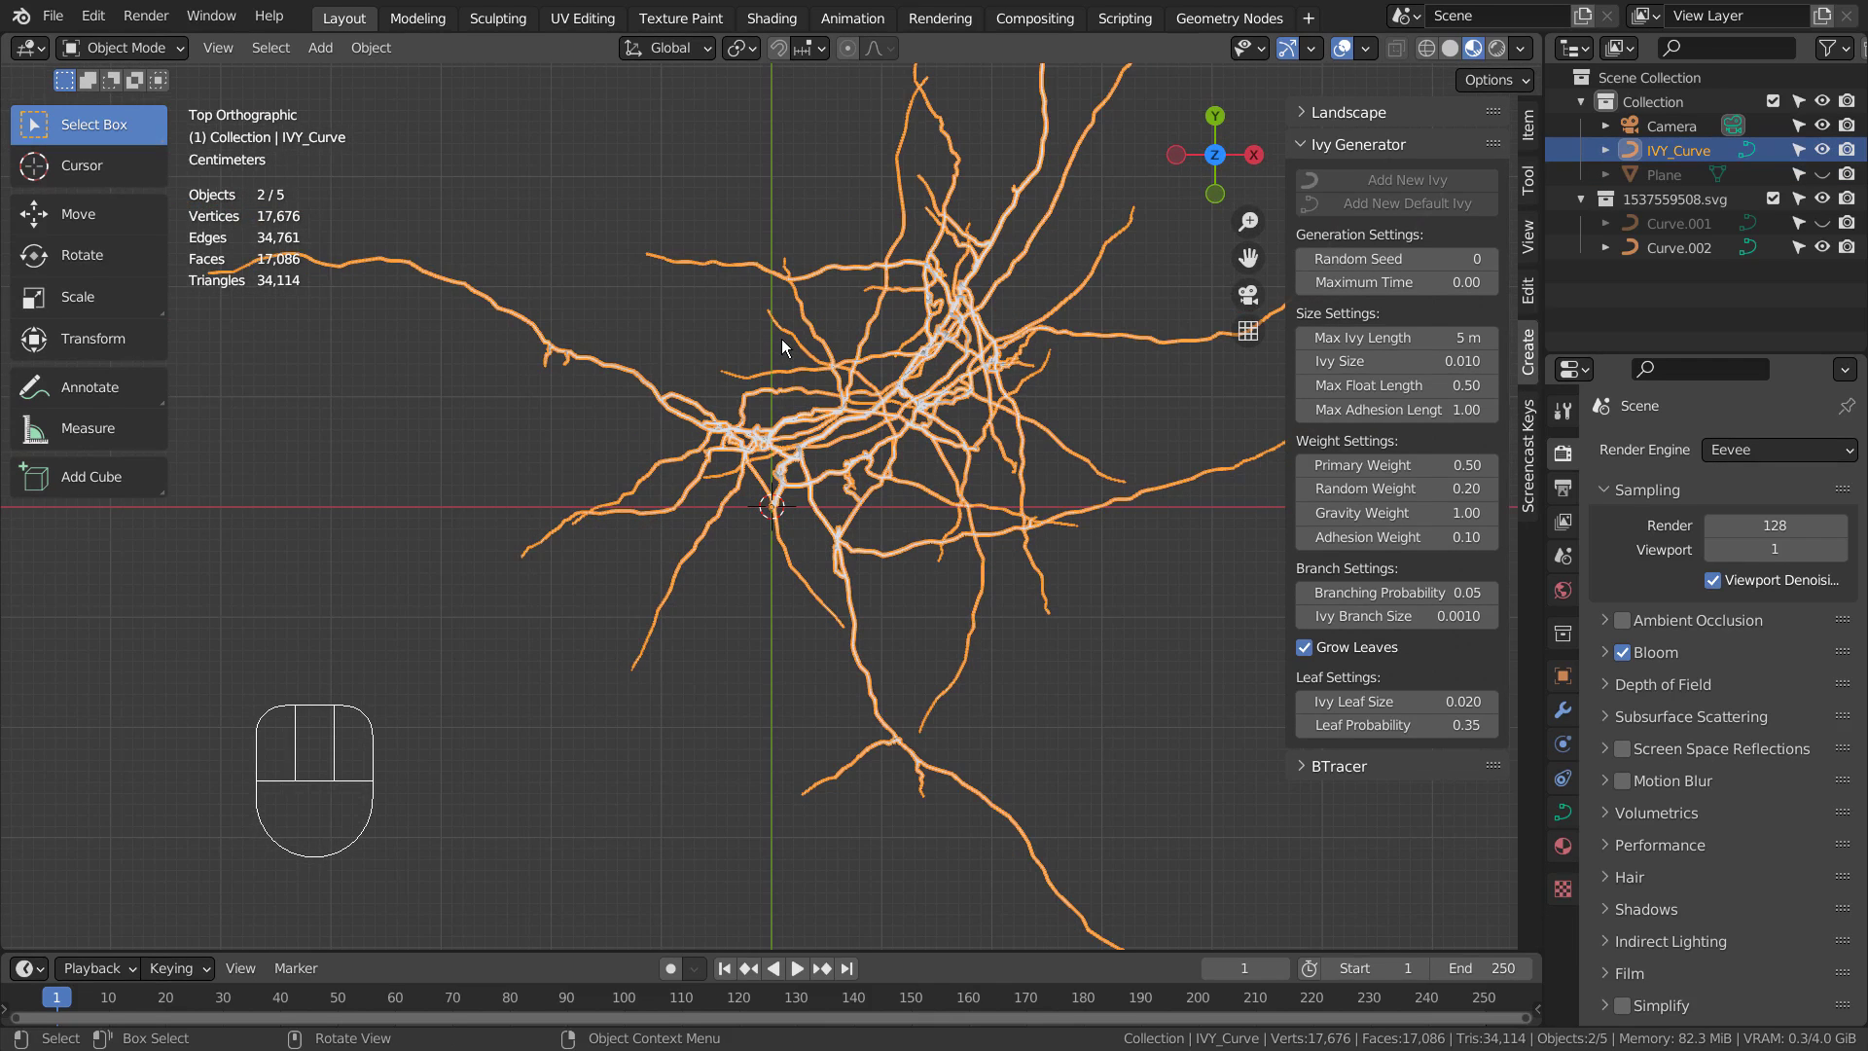
left_click(675, 317)
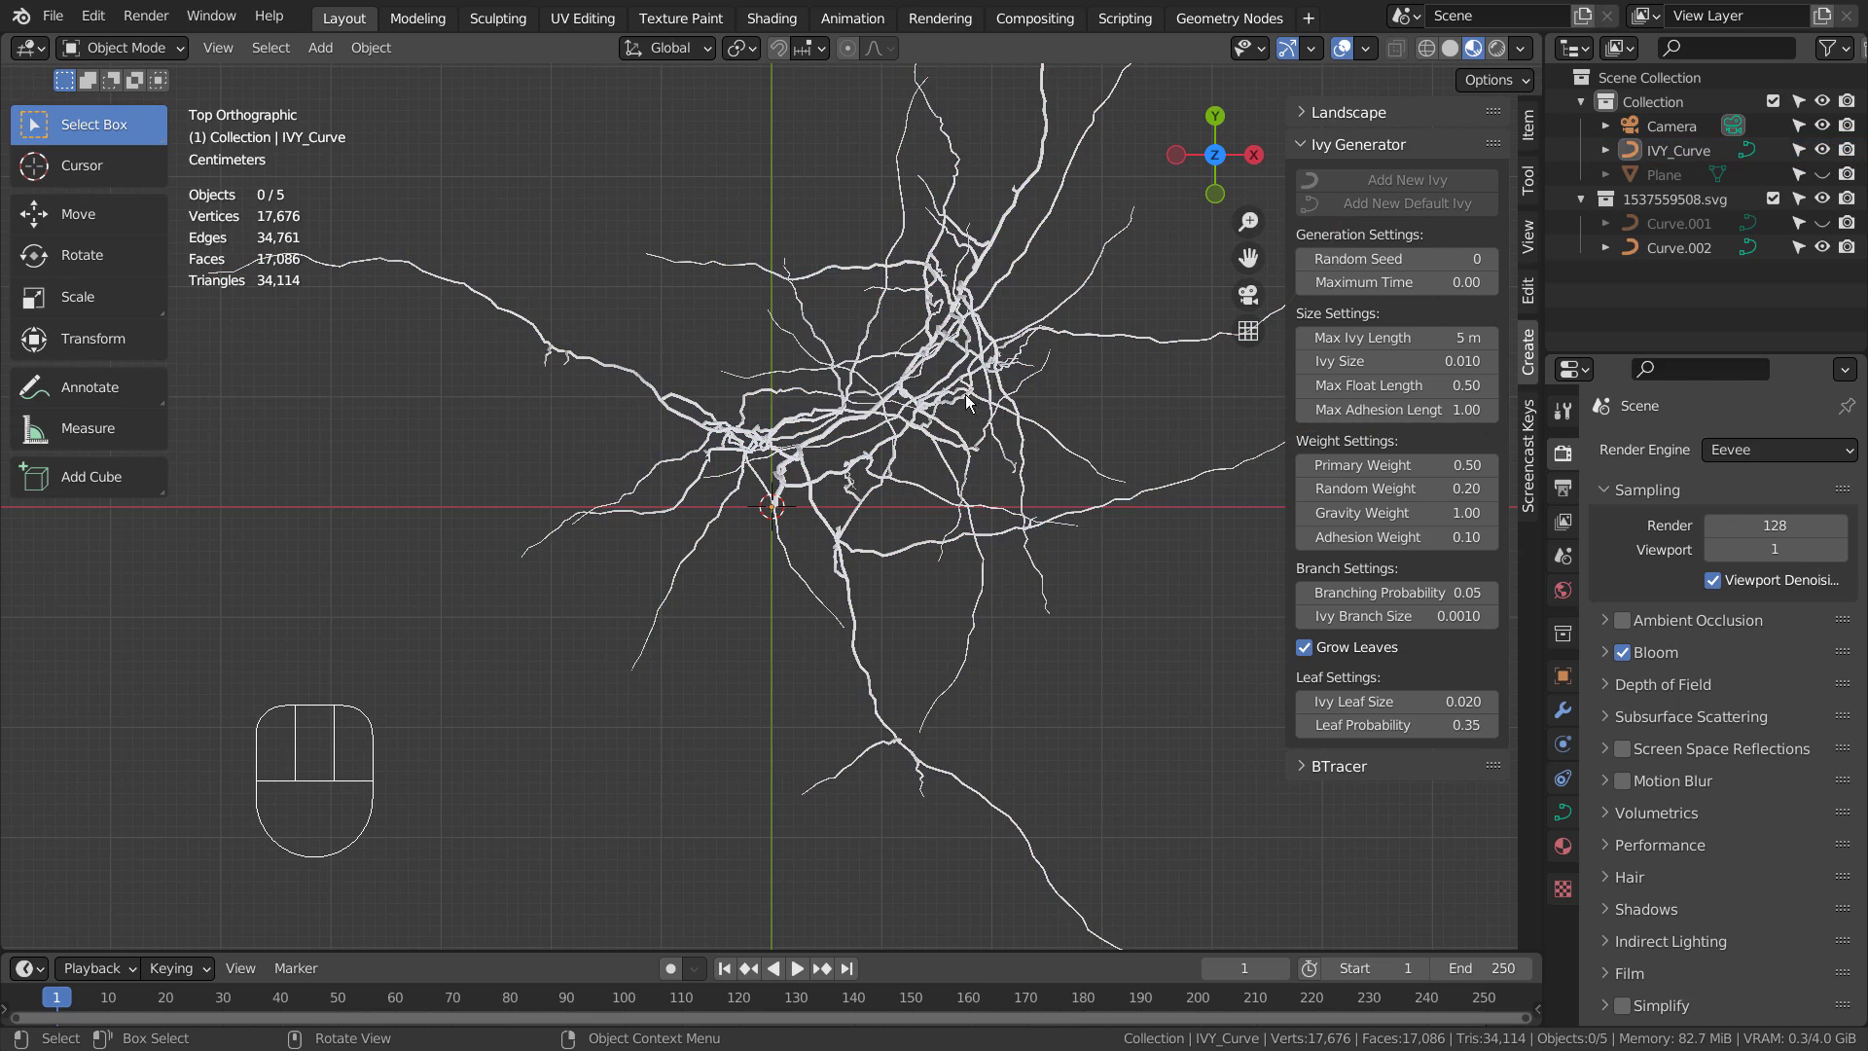
key("ctrl+z")
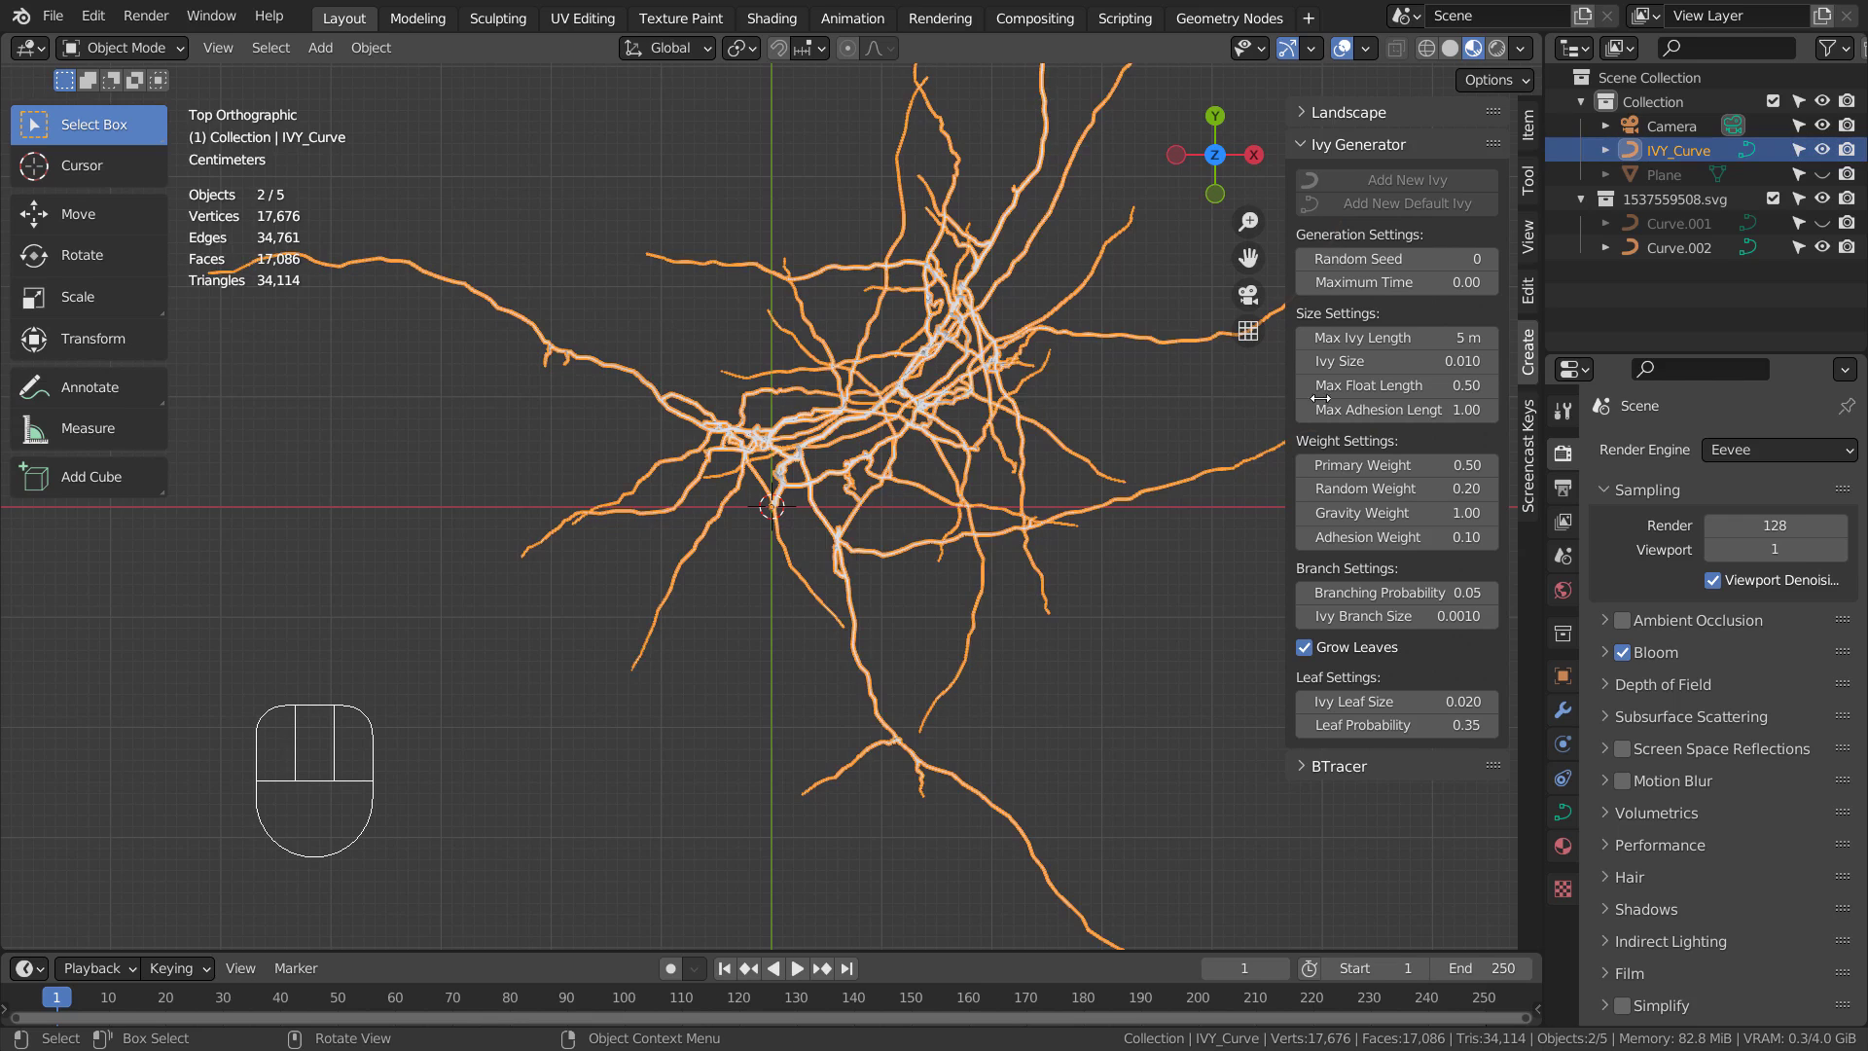
Create a new material for the ivy with a blue base colour
left_click(1562, 847)
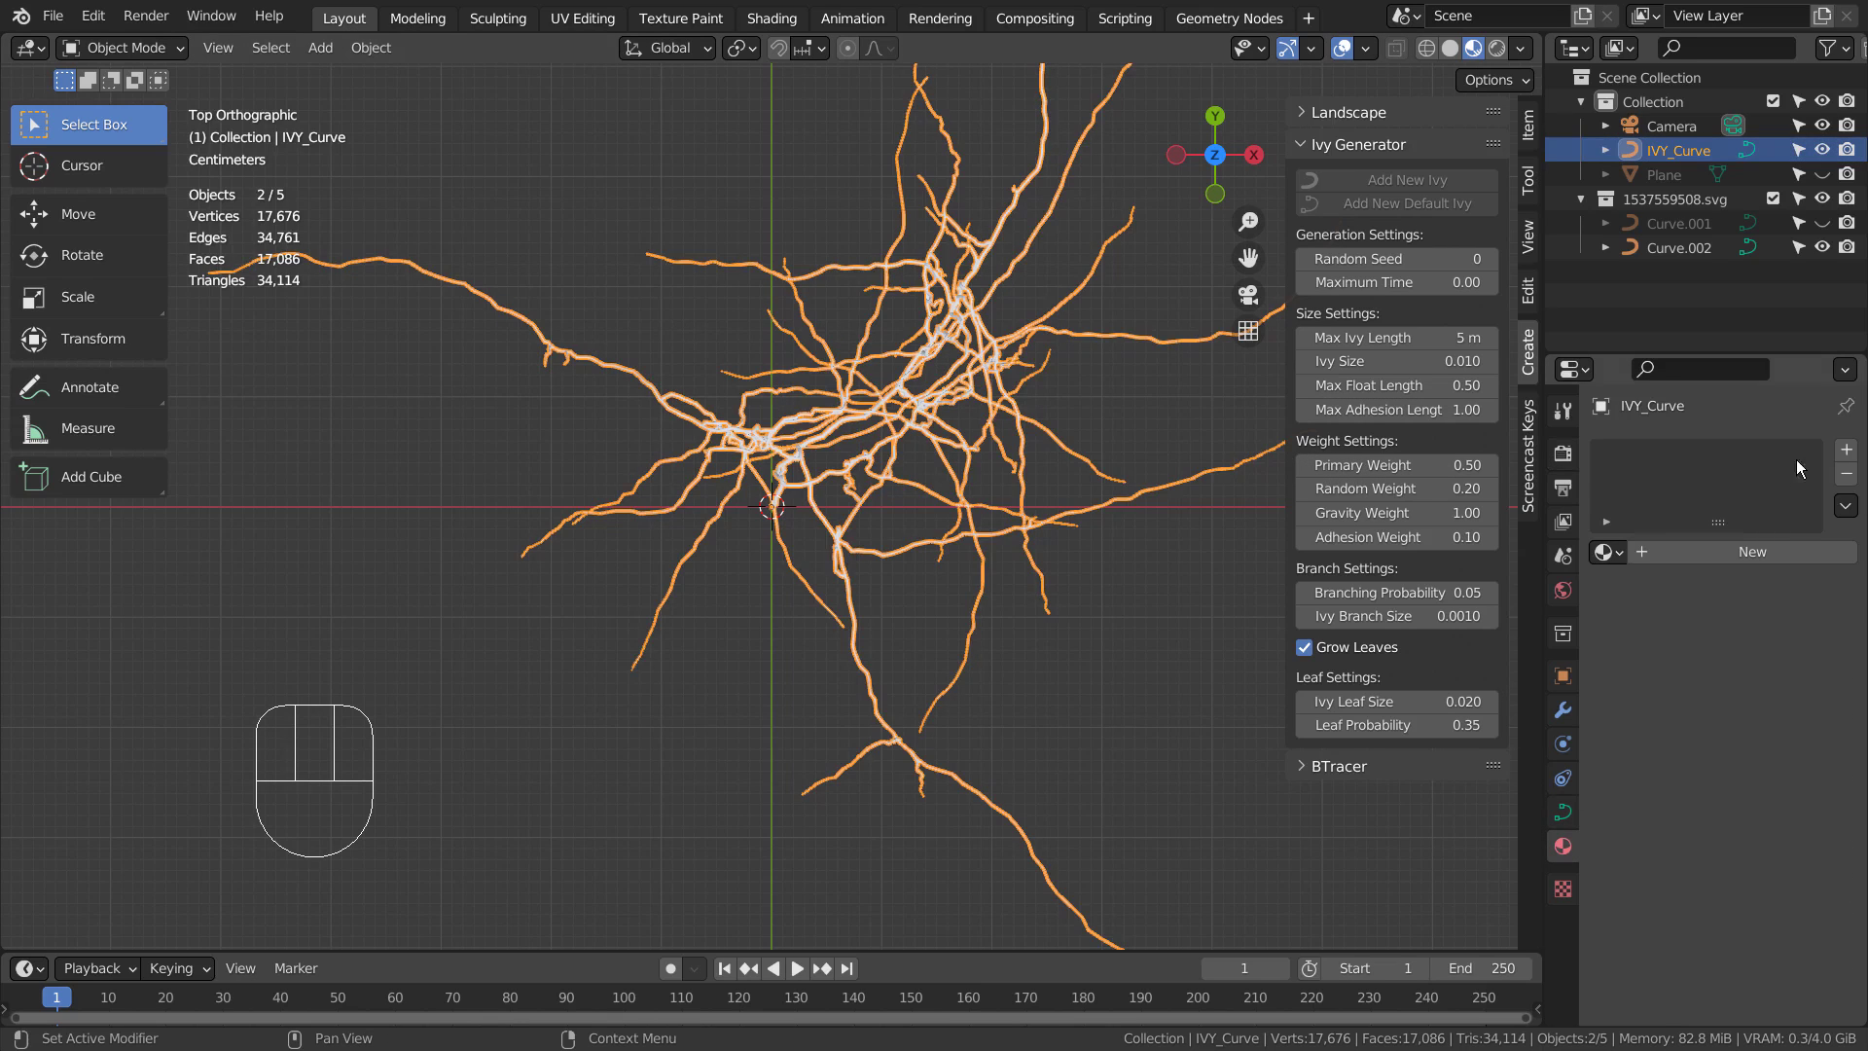
left_click(1765, 545)
left_click(1754, 803)
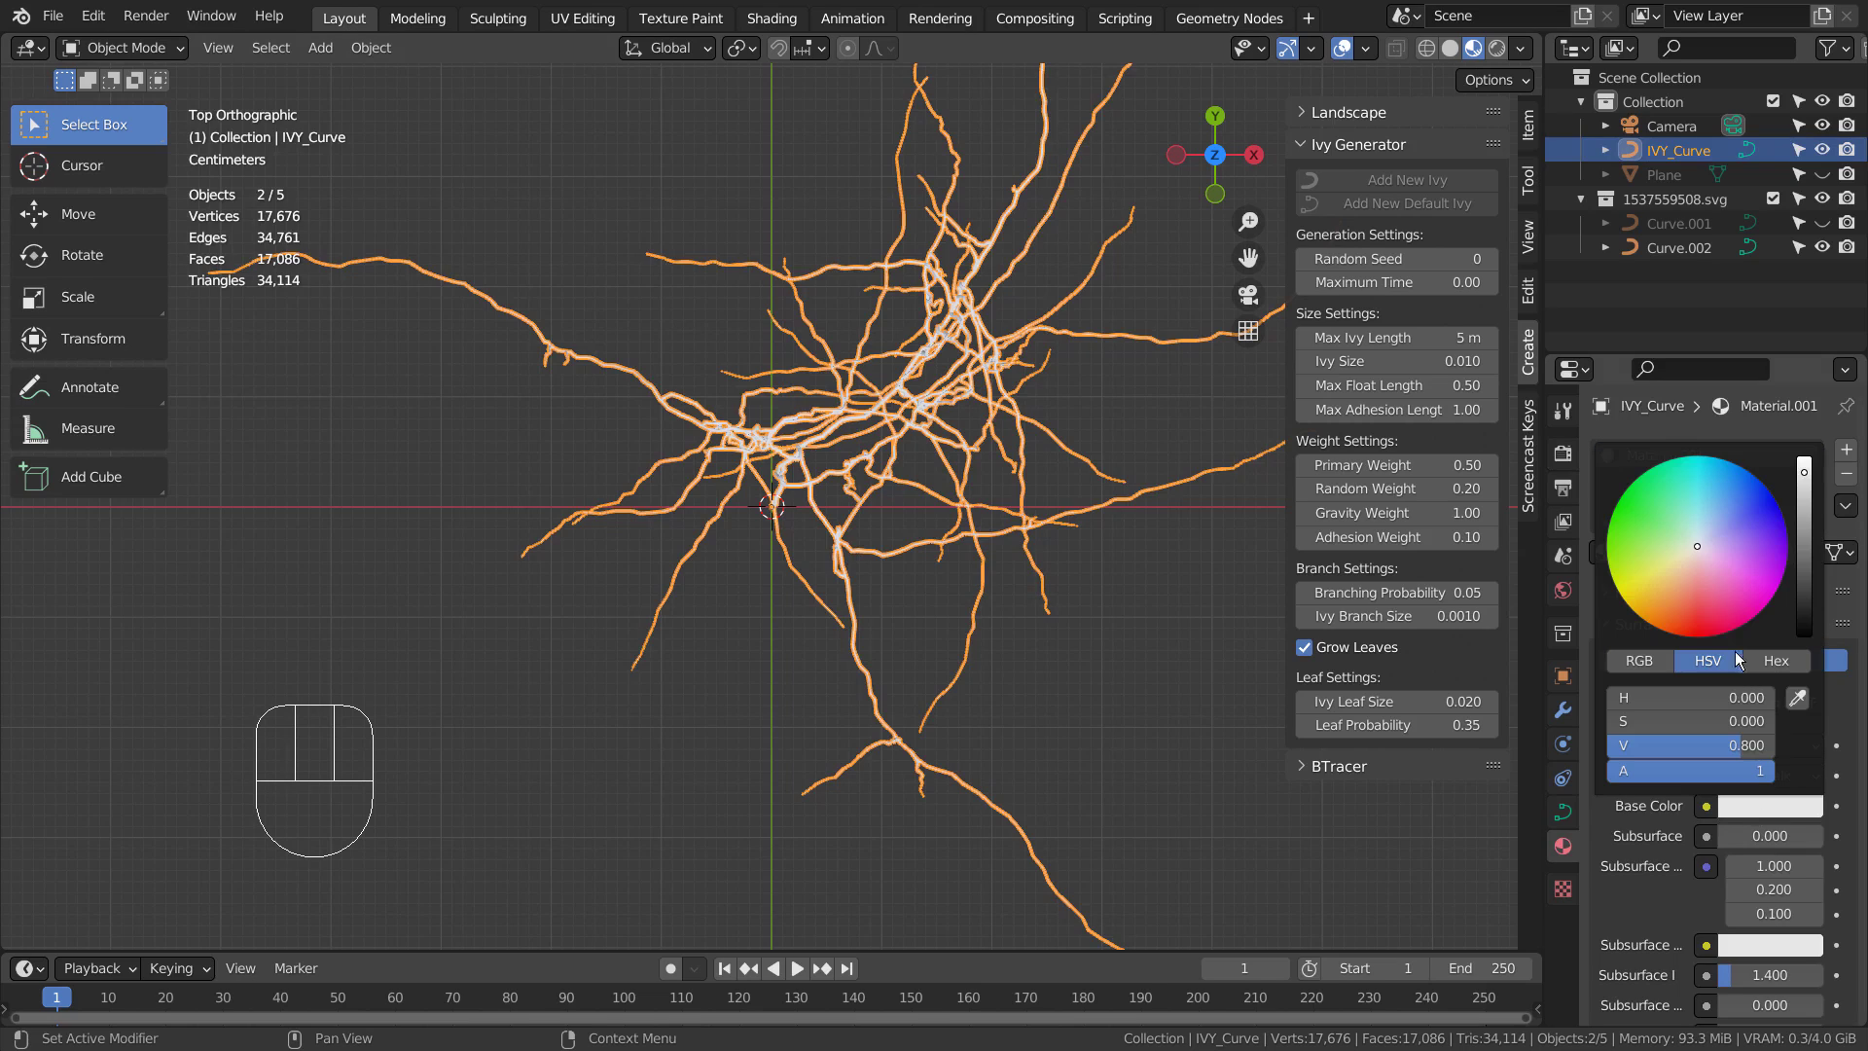
left_click_drag(1742, 506, 1741, 483)
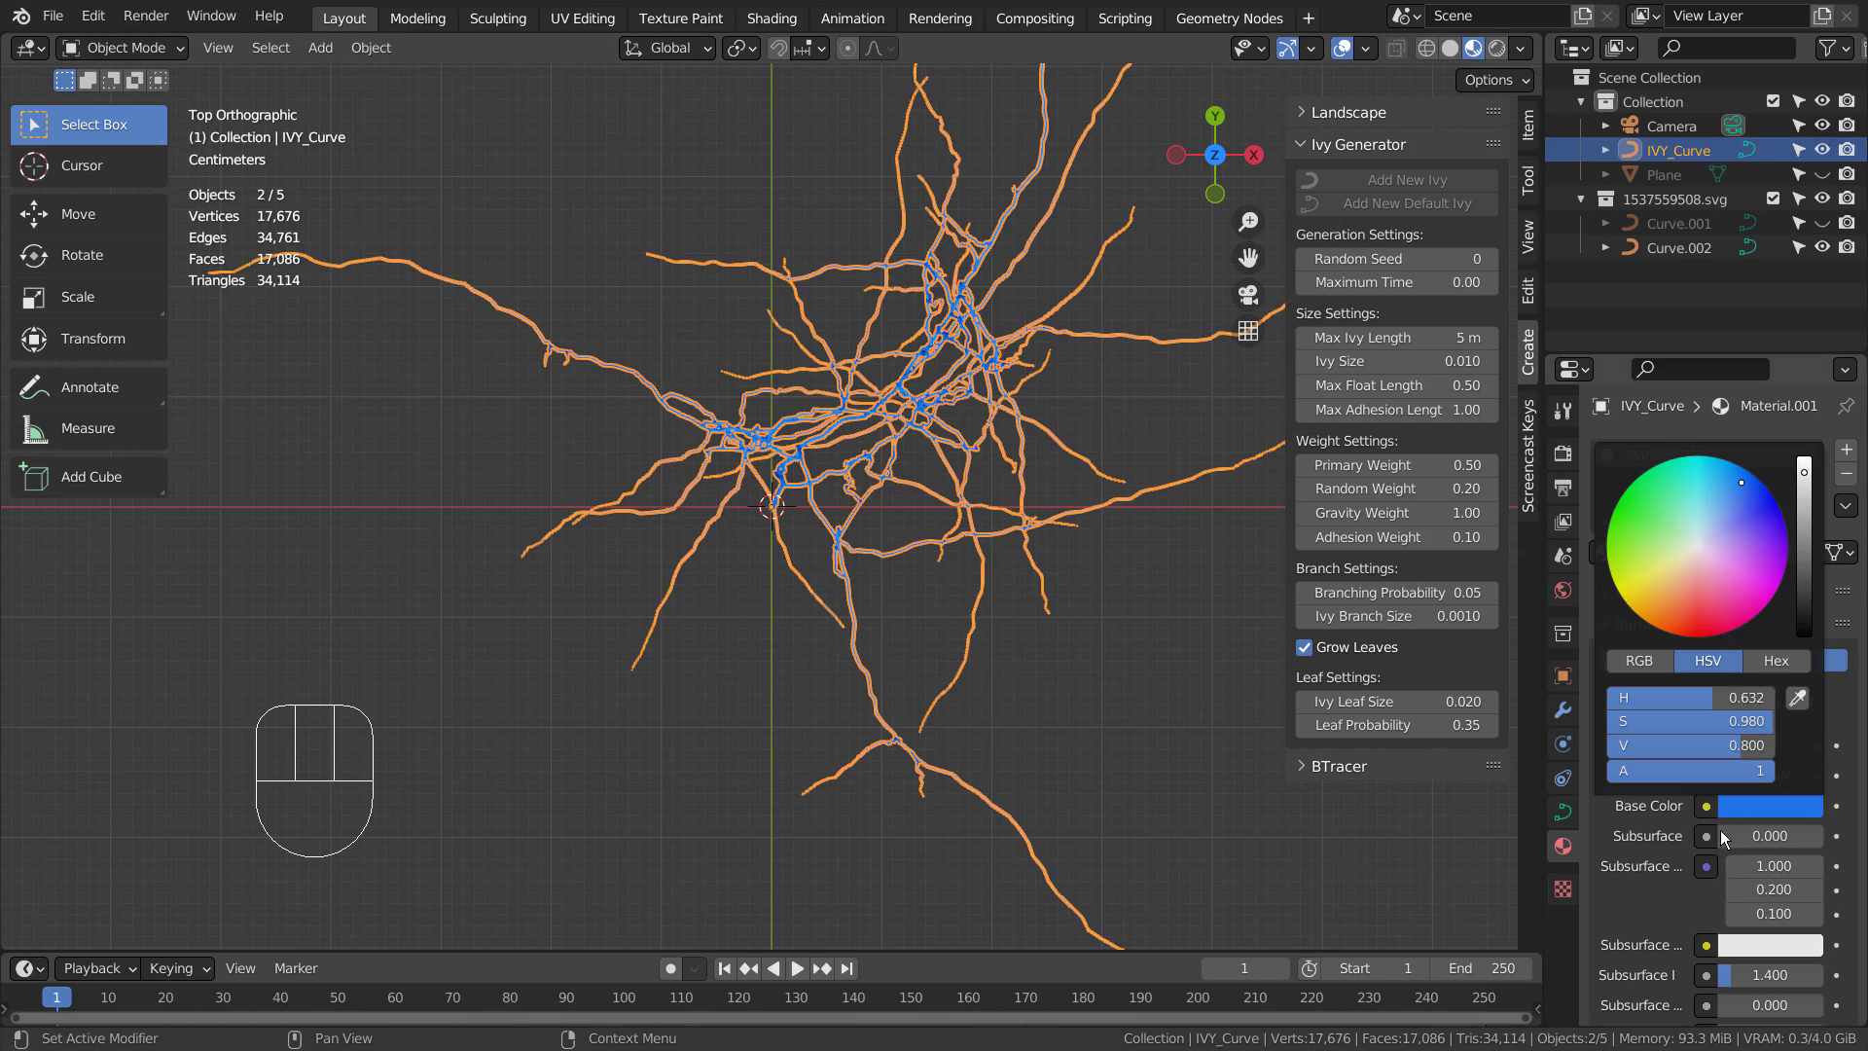
scroll(1654, 876, "down", 10)
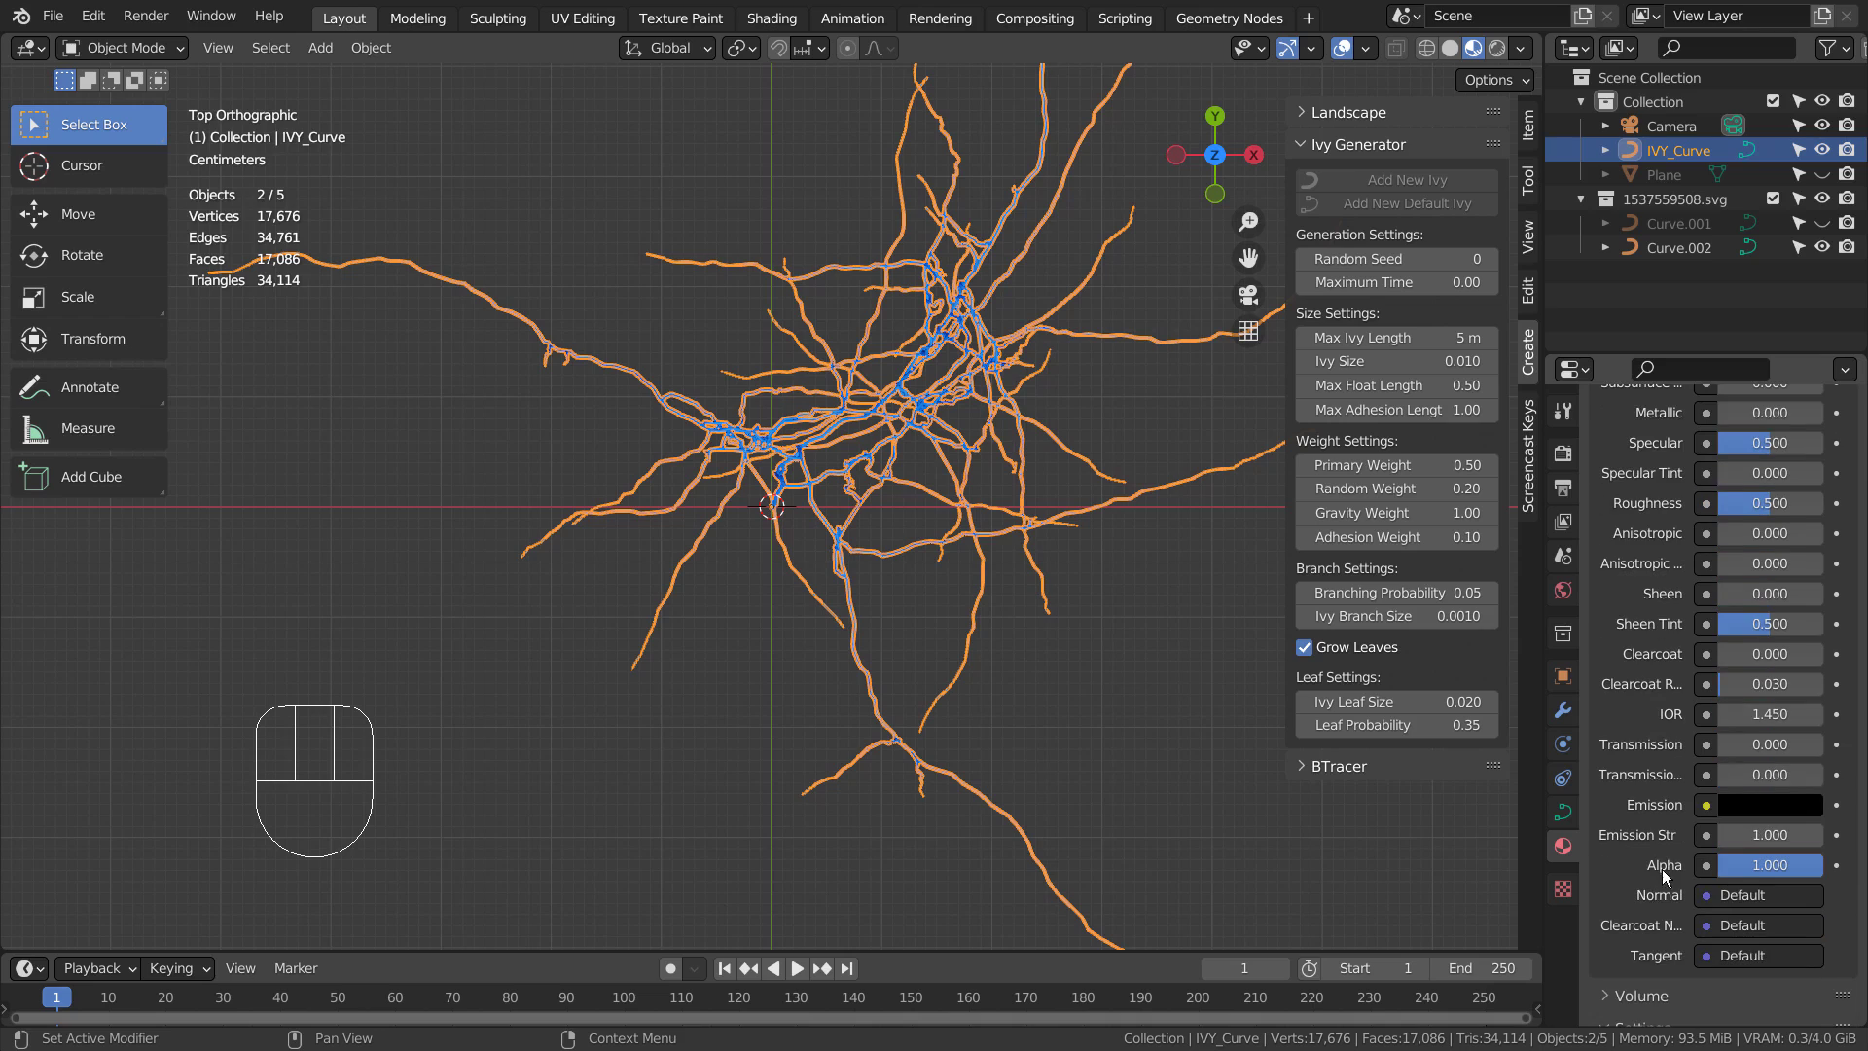
Set a bright blue emission colour with Emission Strength 35
left_click(1760, 807)
left_click(1737, 478)
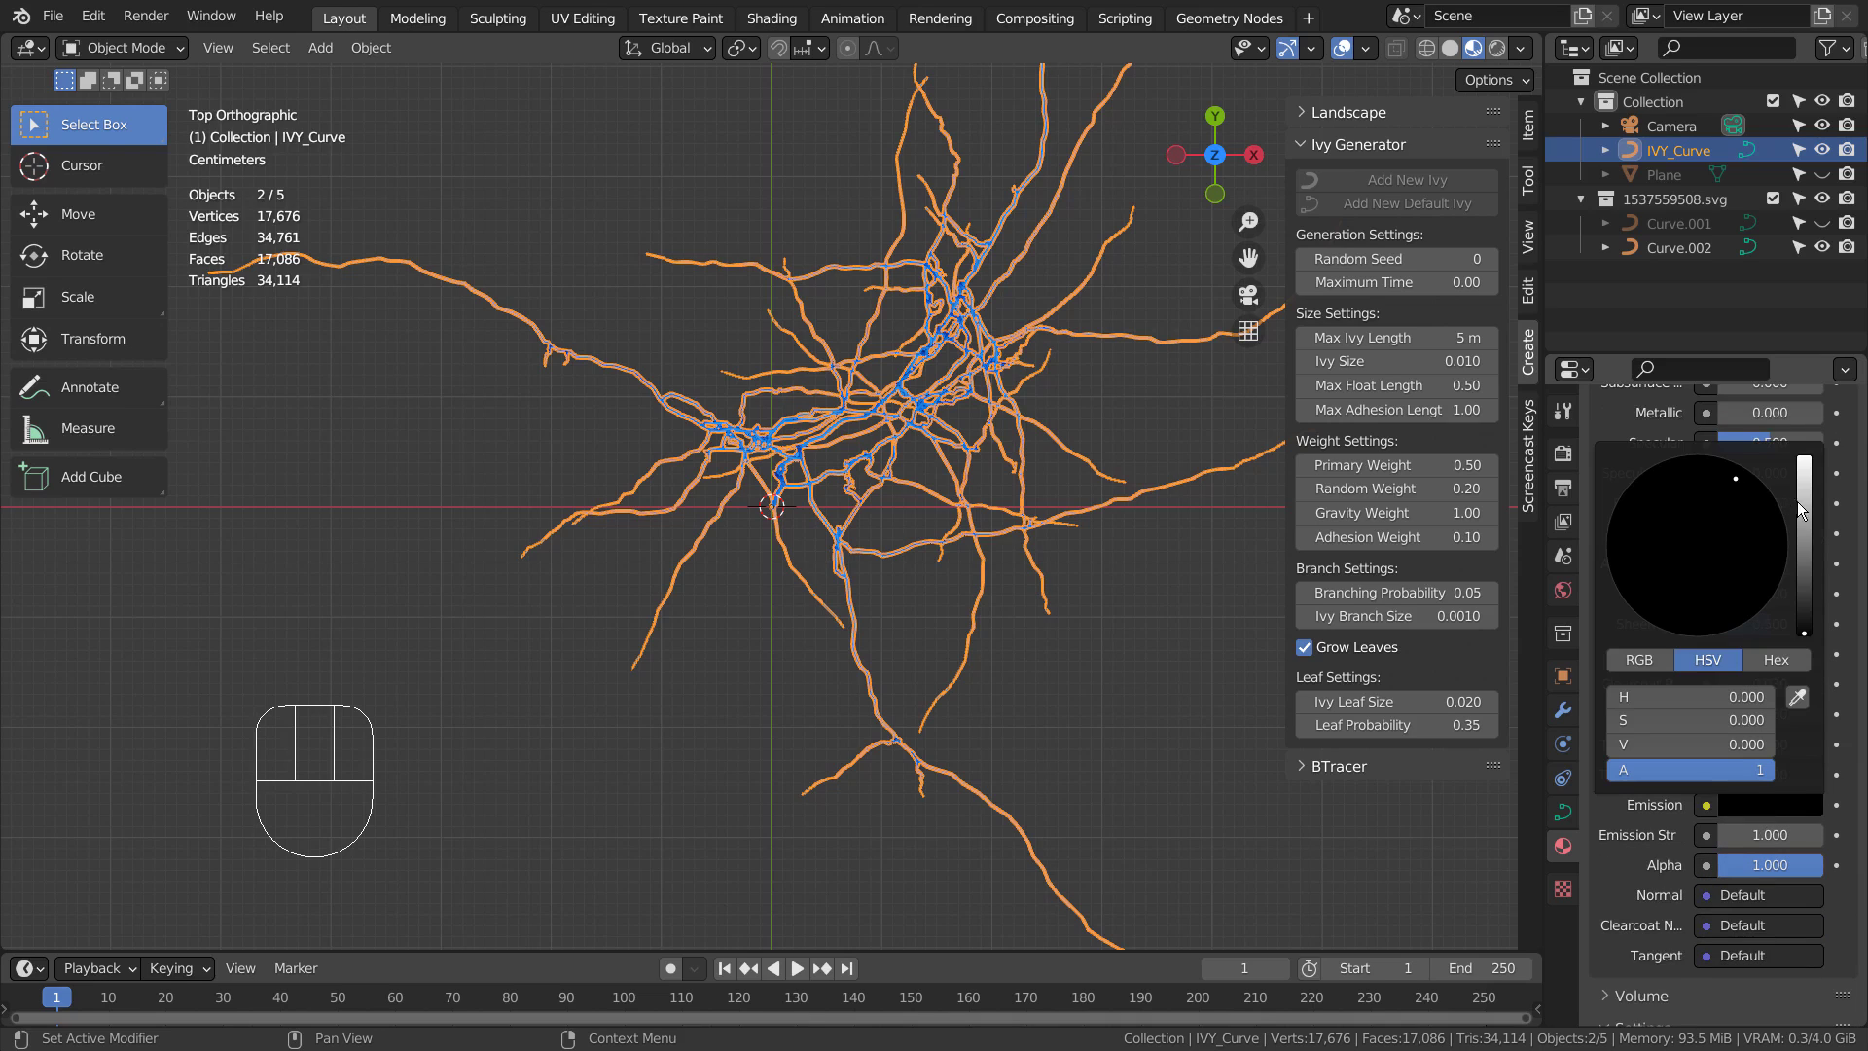
left_click(1802, 502)
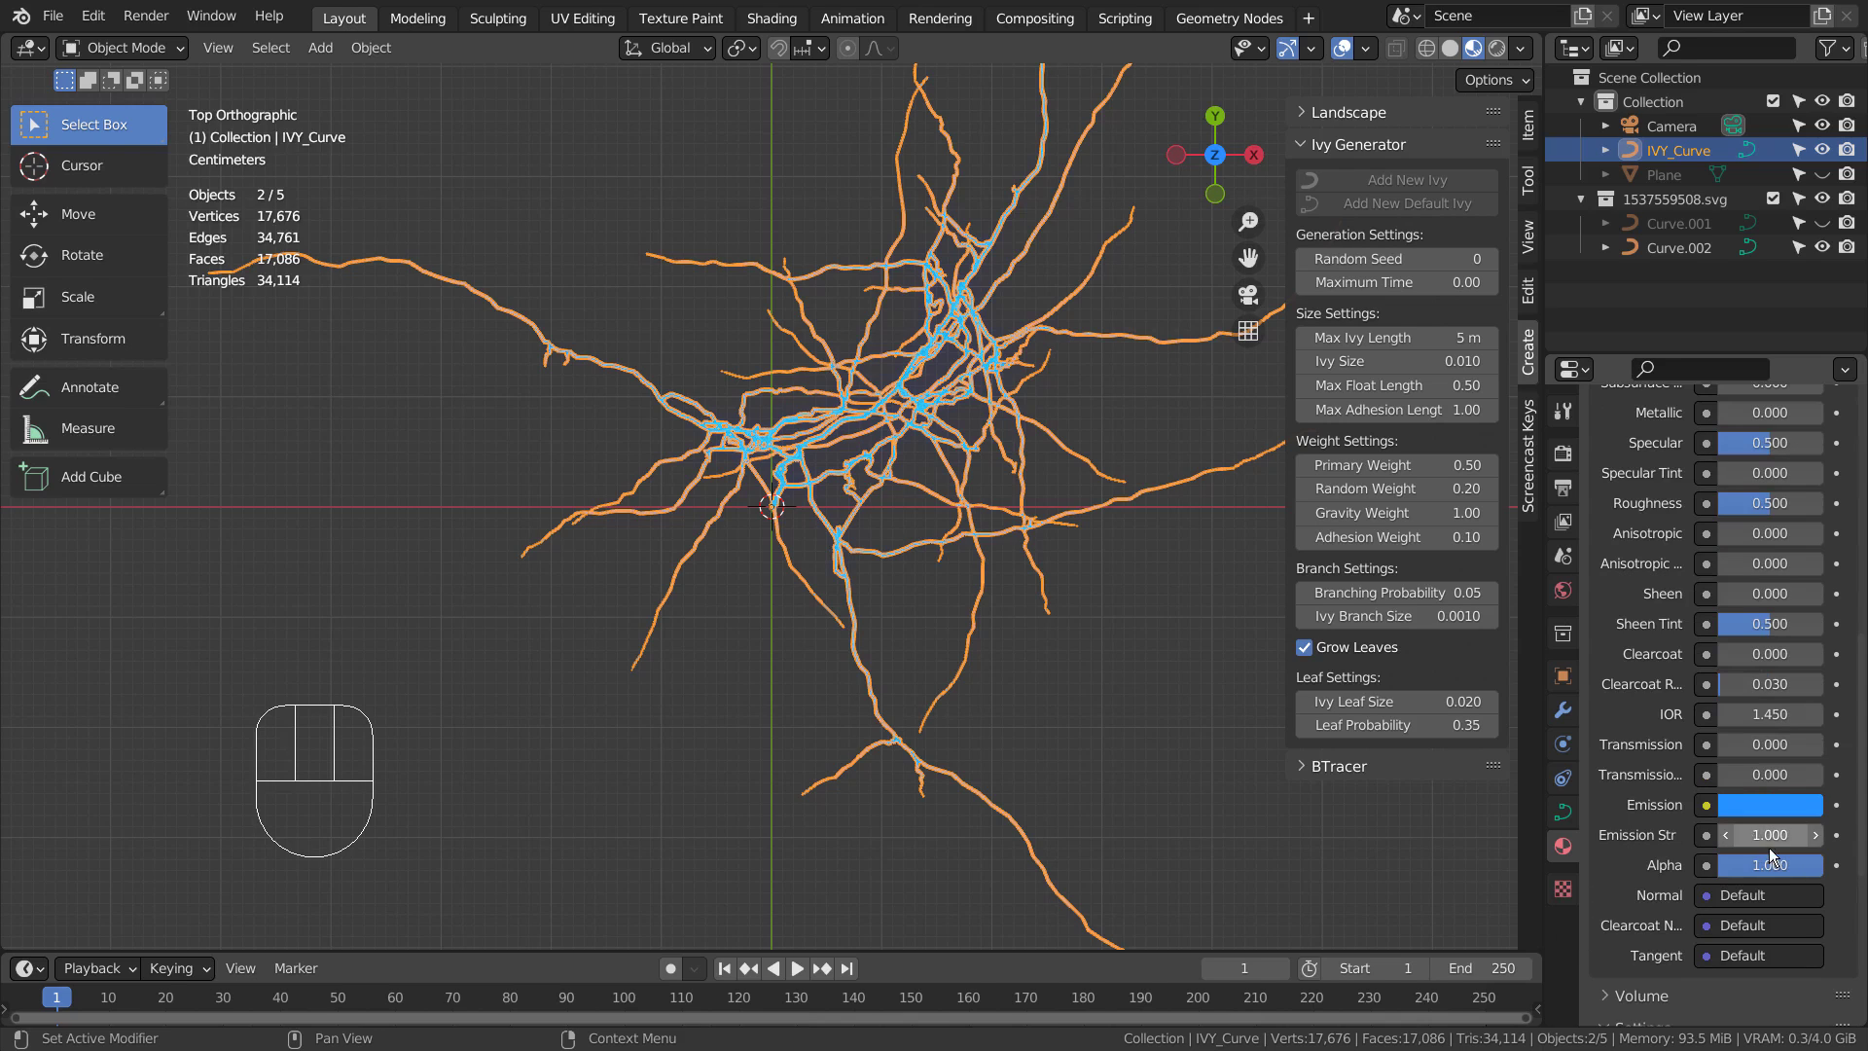
left_click_drag(1769, 847, 1829, 846)
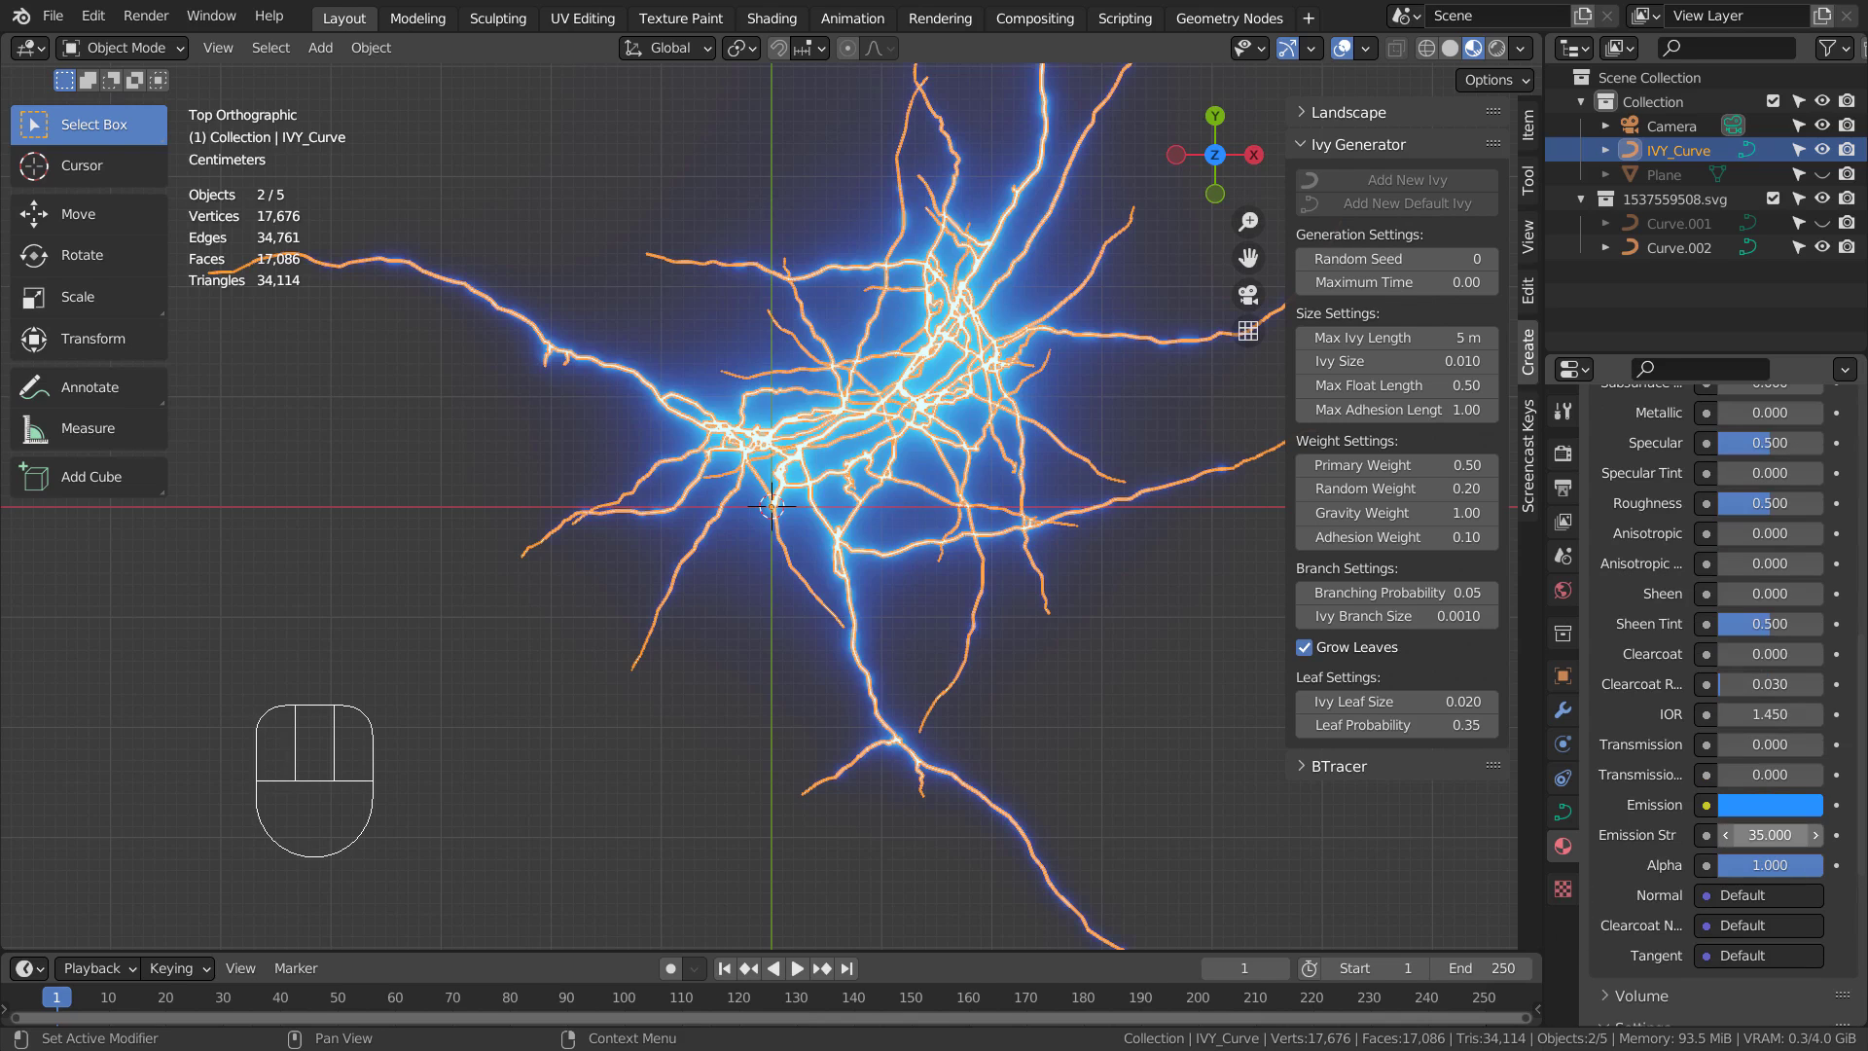
left_click(1142, 611)
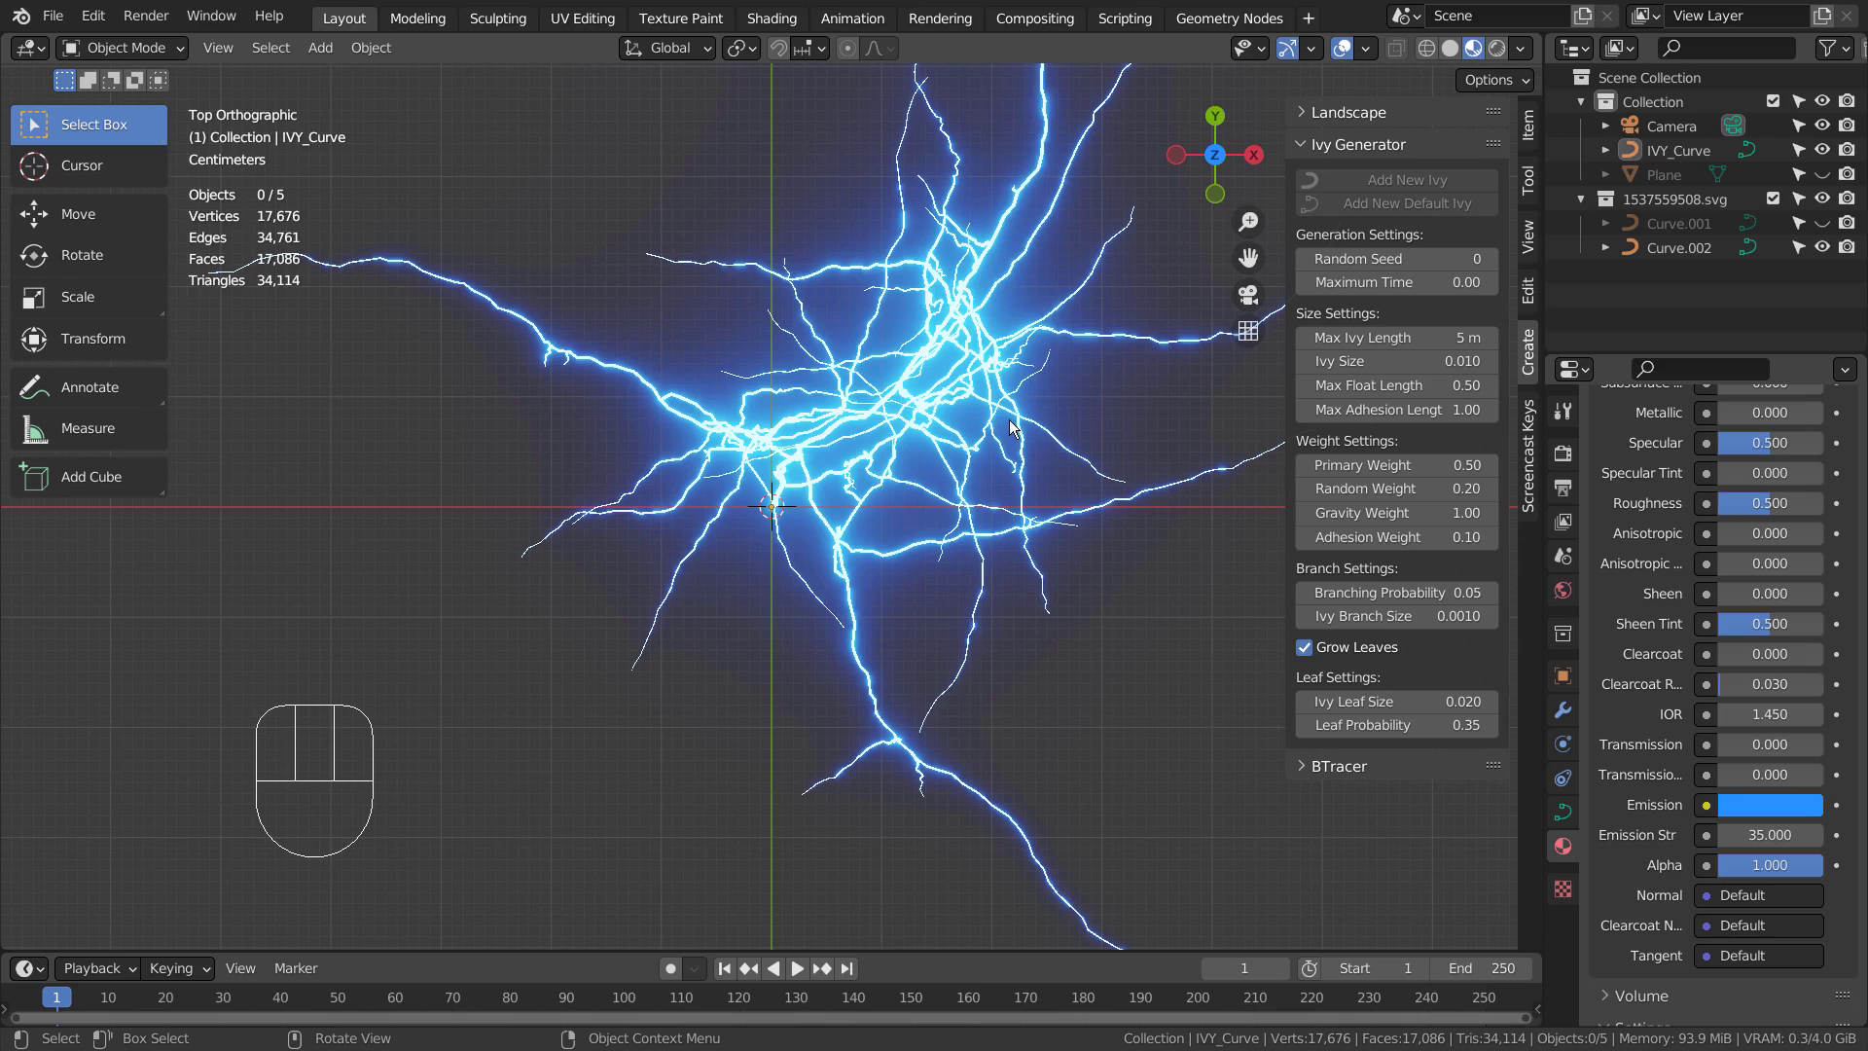
key("shift+a")
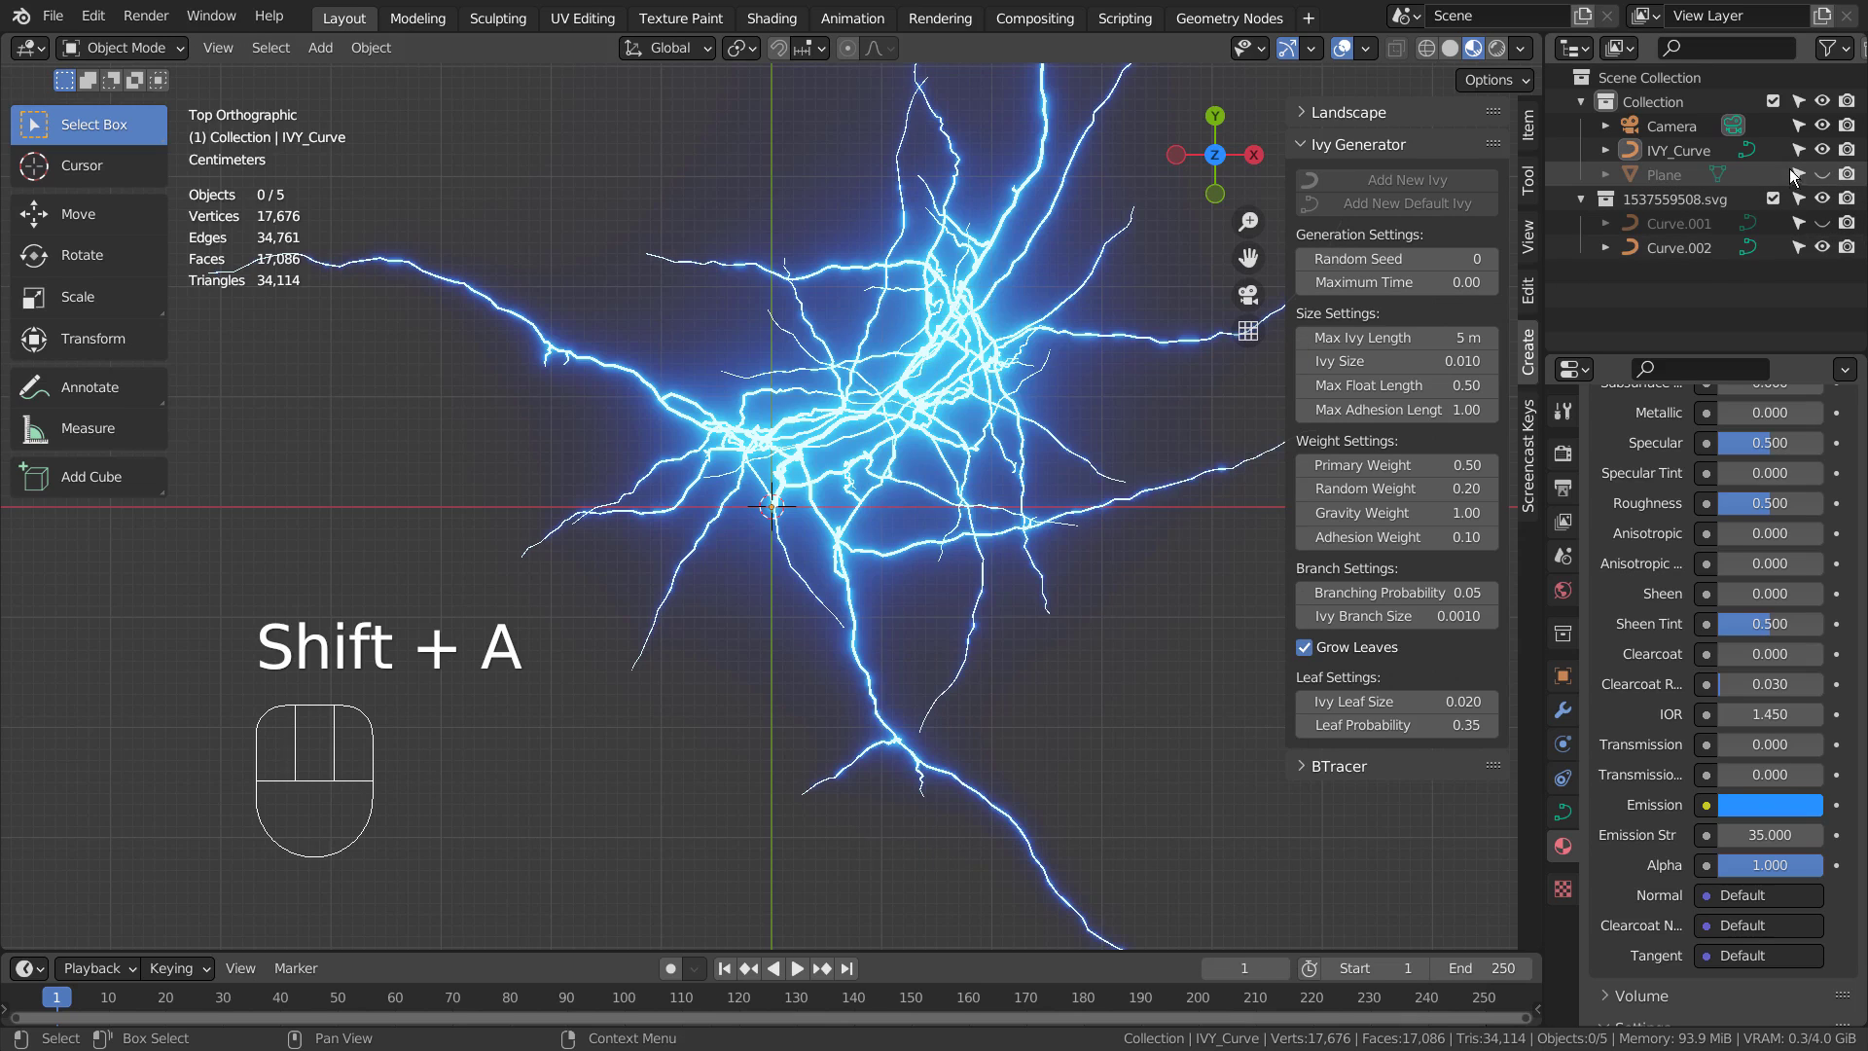
Unhide the plane and lower it along Z beneath the ivy
left_click(1821, 174)
middle_click_drag(1106, 613, 1114, 342)
key("g")
key("z")
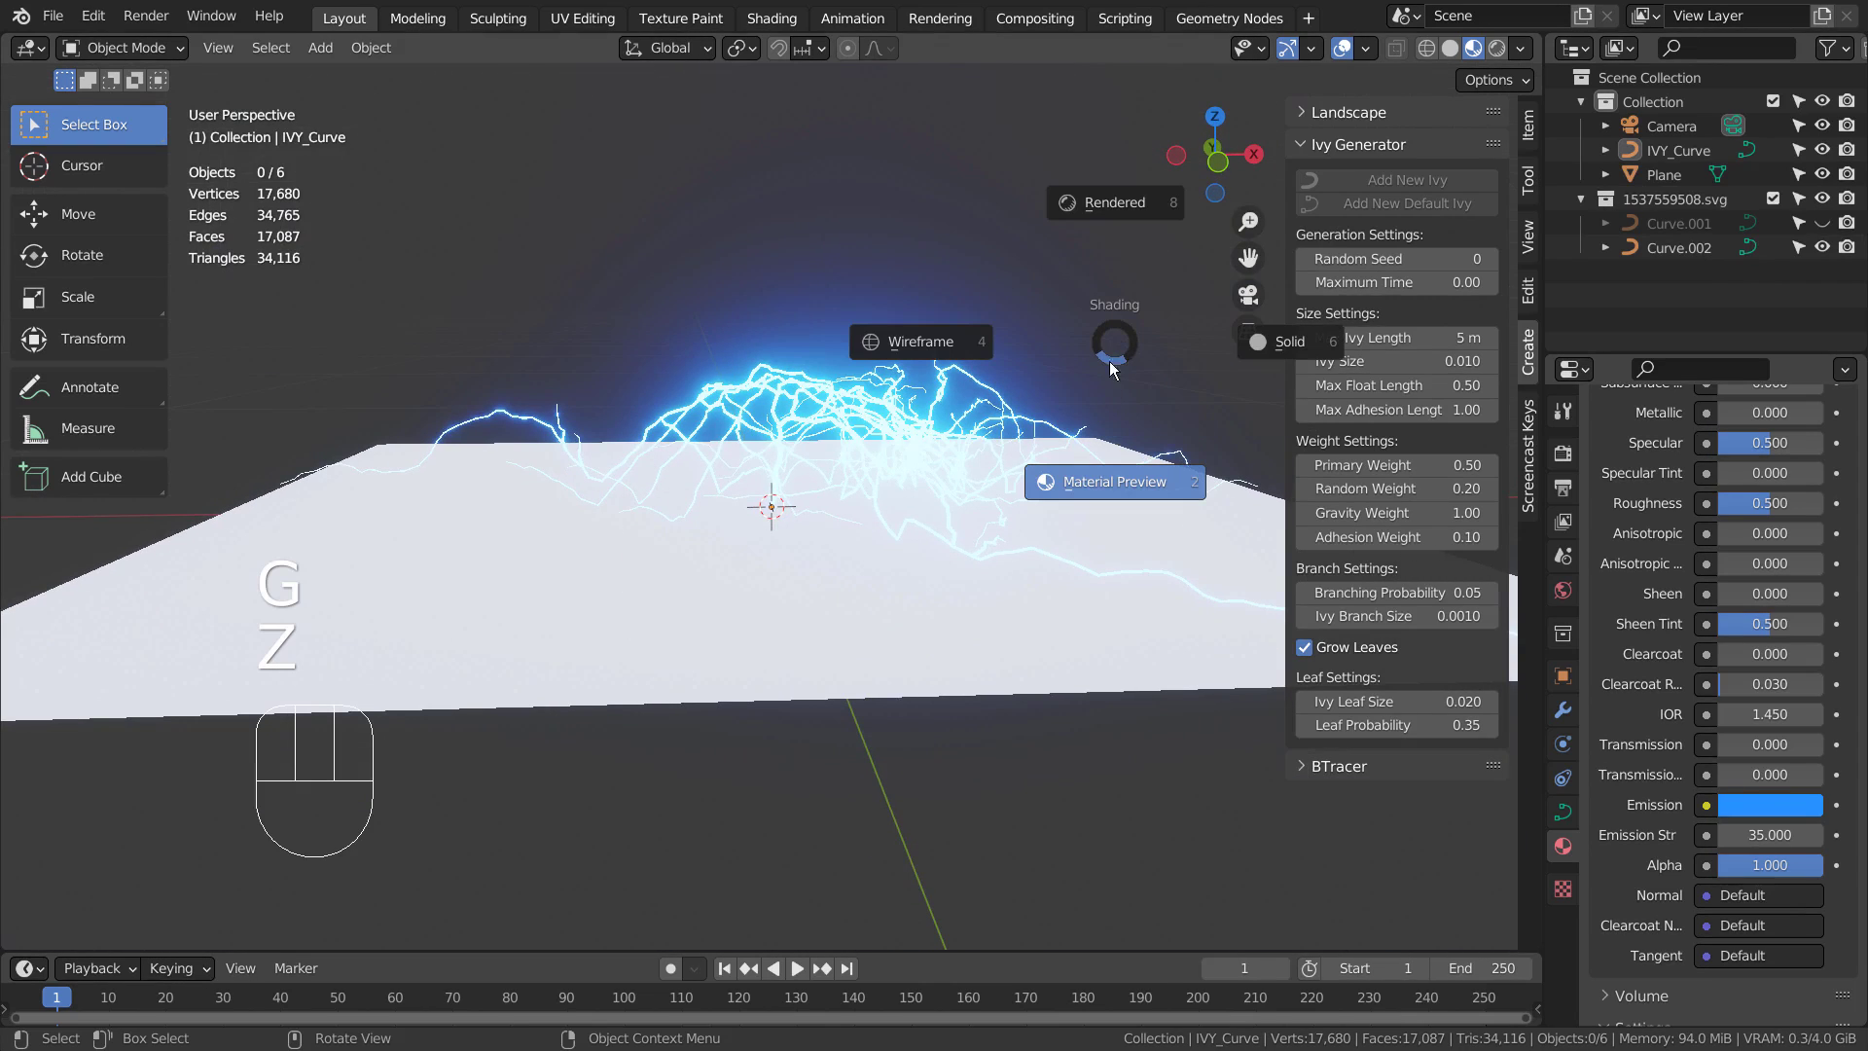
left_click(1115, 340)
left_click(1076, 546)
key("g")
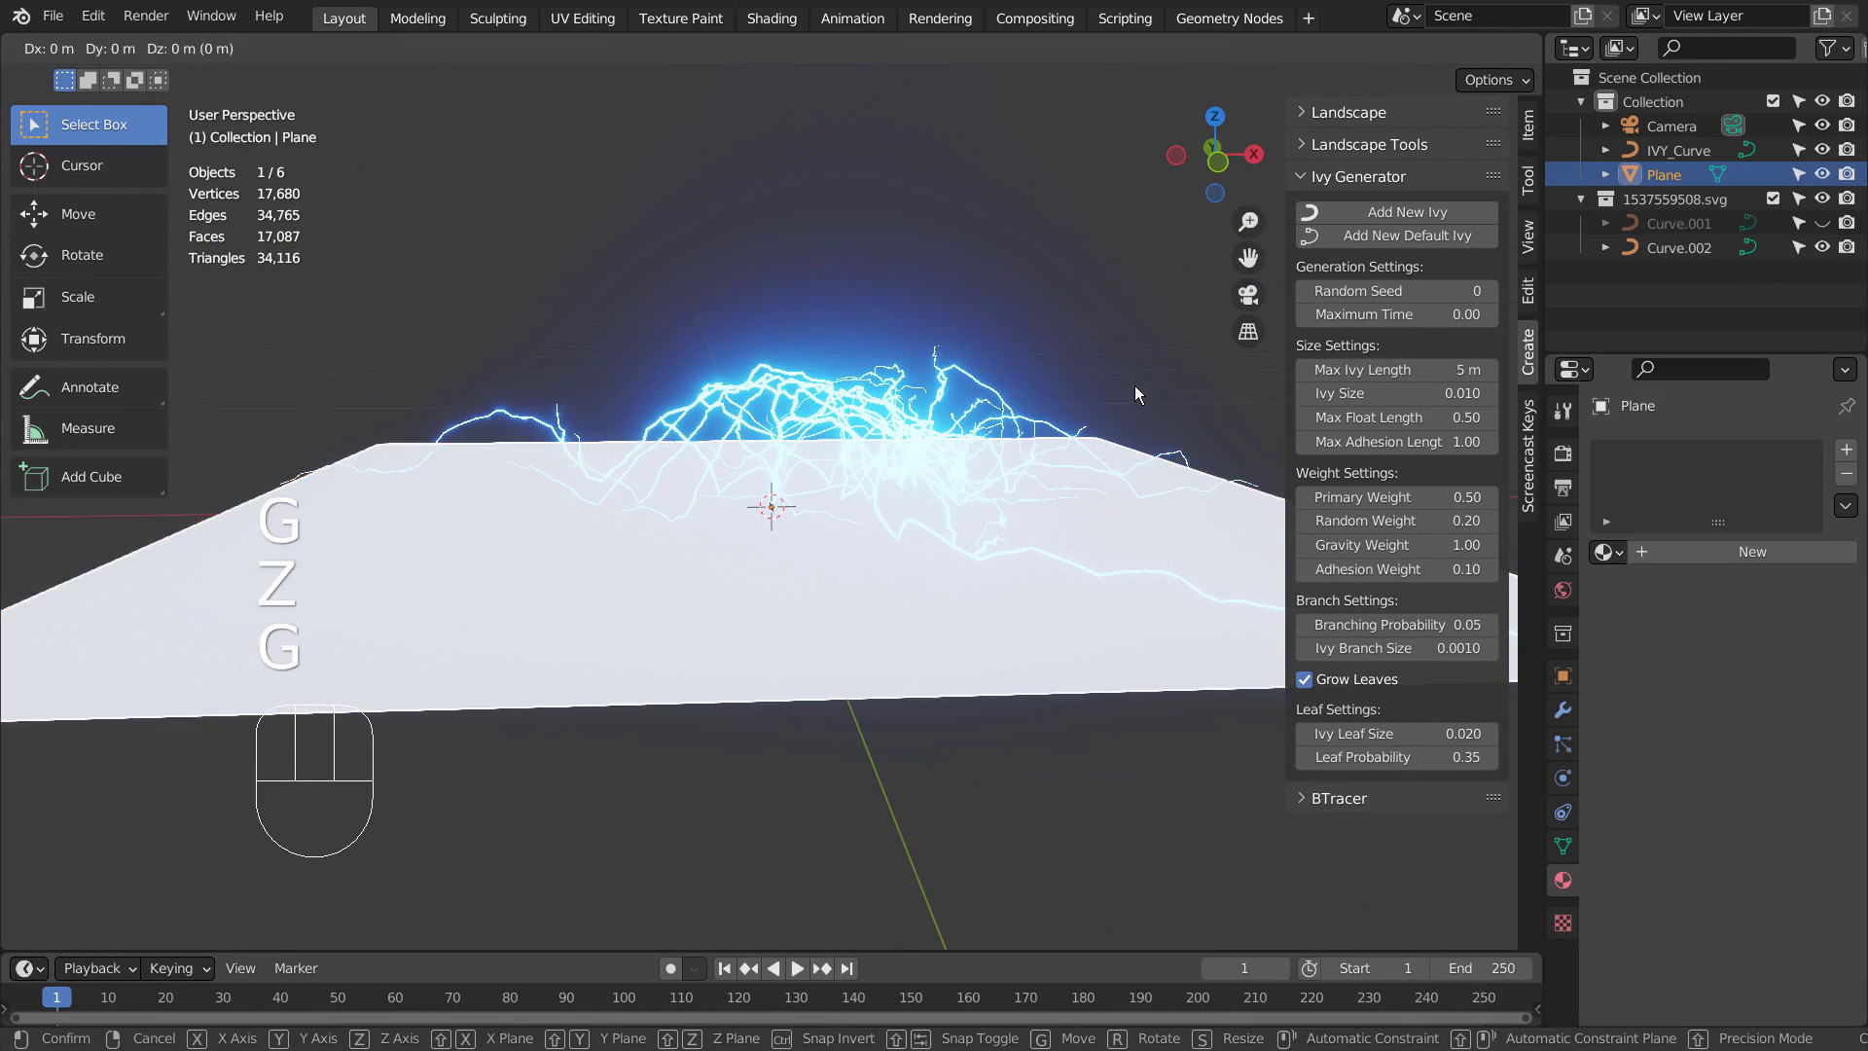
key("z")
left_click(1138, 531)
Enlarge the plane in top view
key("KP_7")
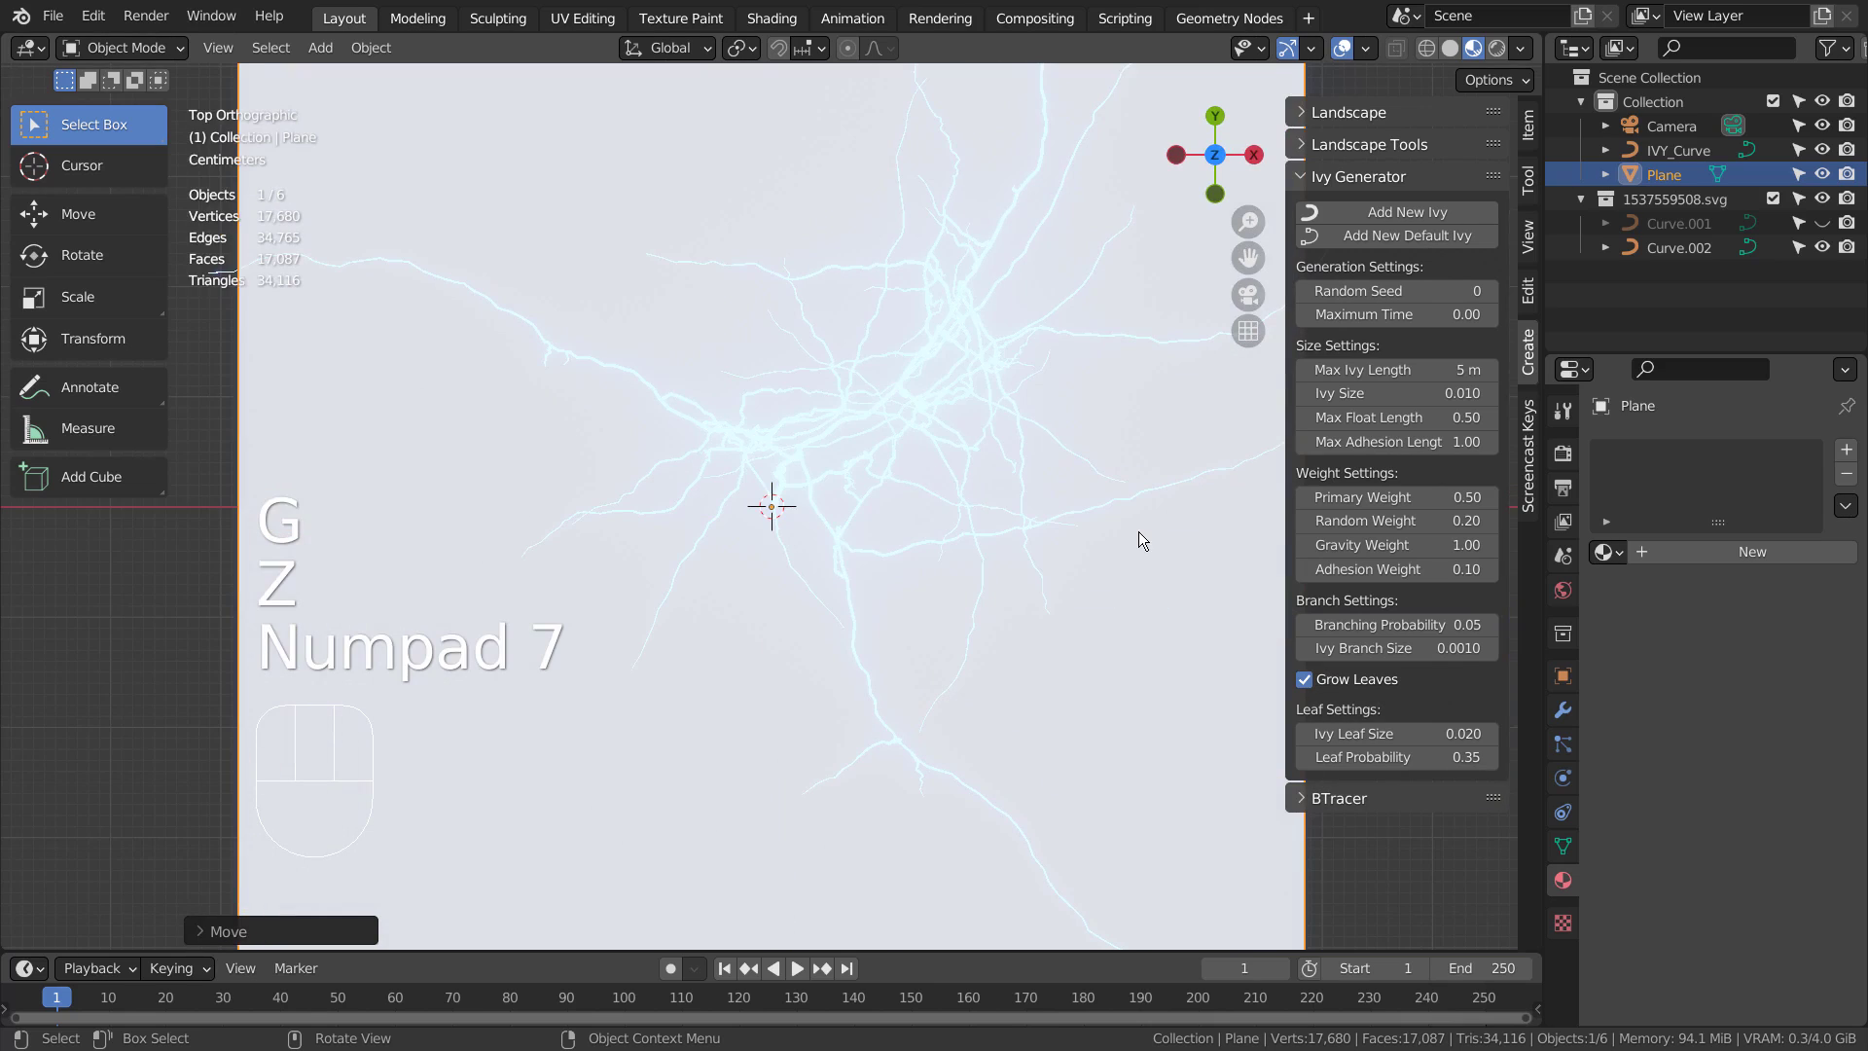
key("s")
left_click(1514, 475)
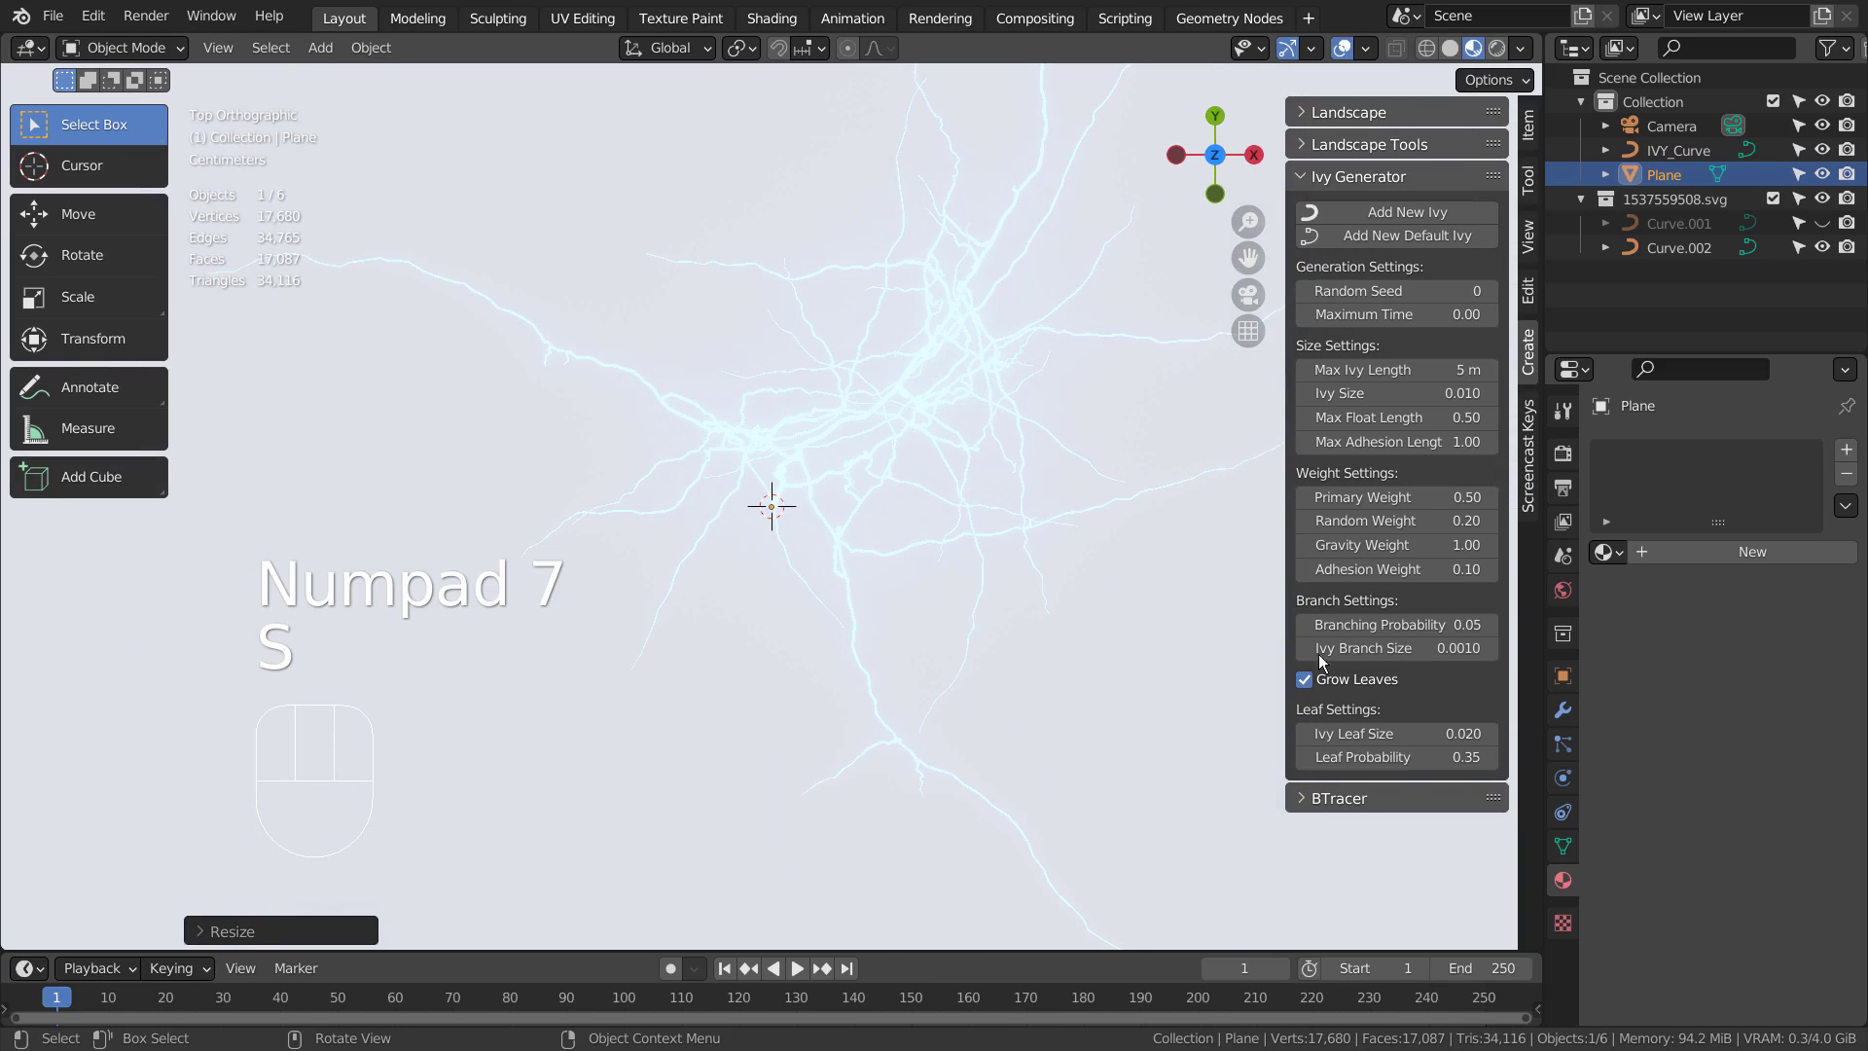
Give the plane a new black material with Specular 0
left_click(1751, 551)
left_click(1770, 805)
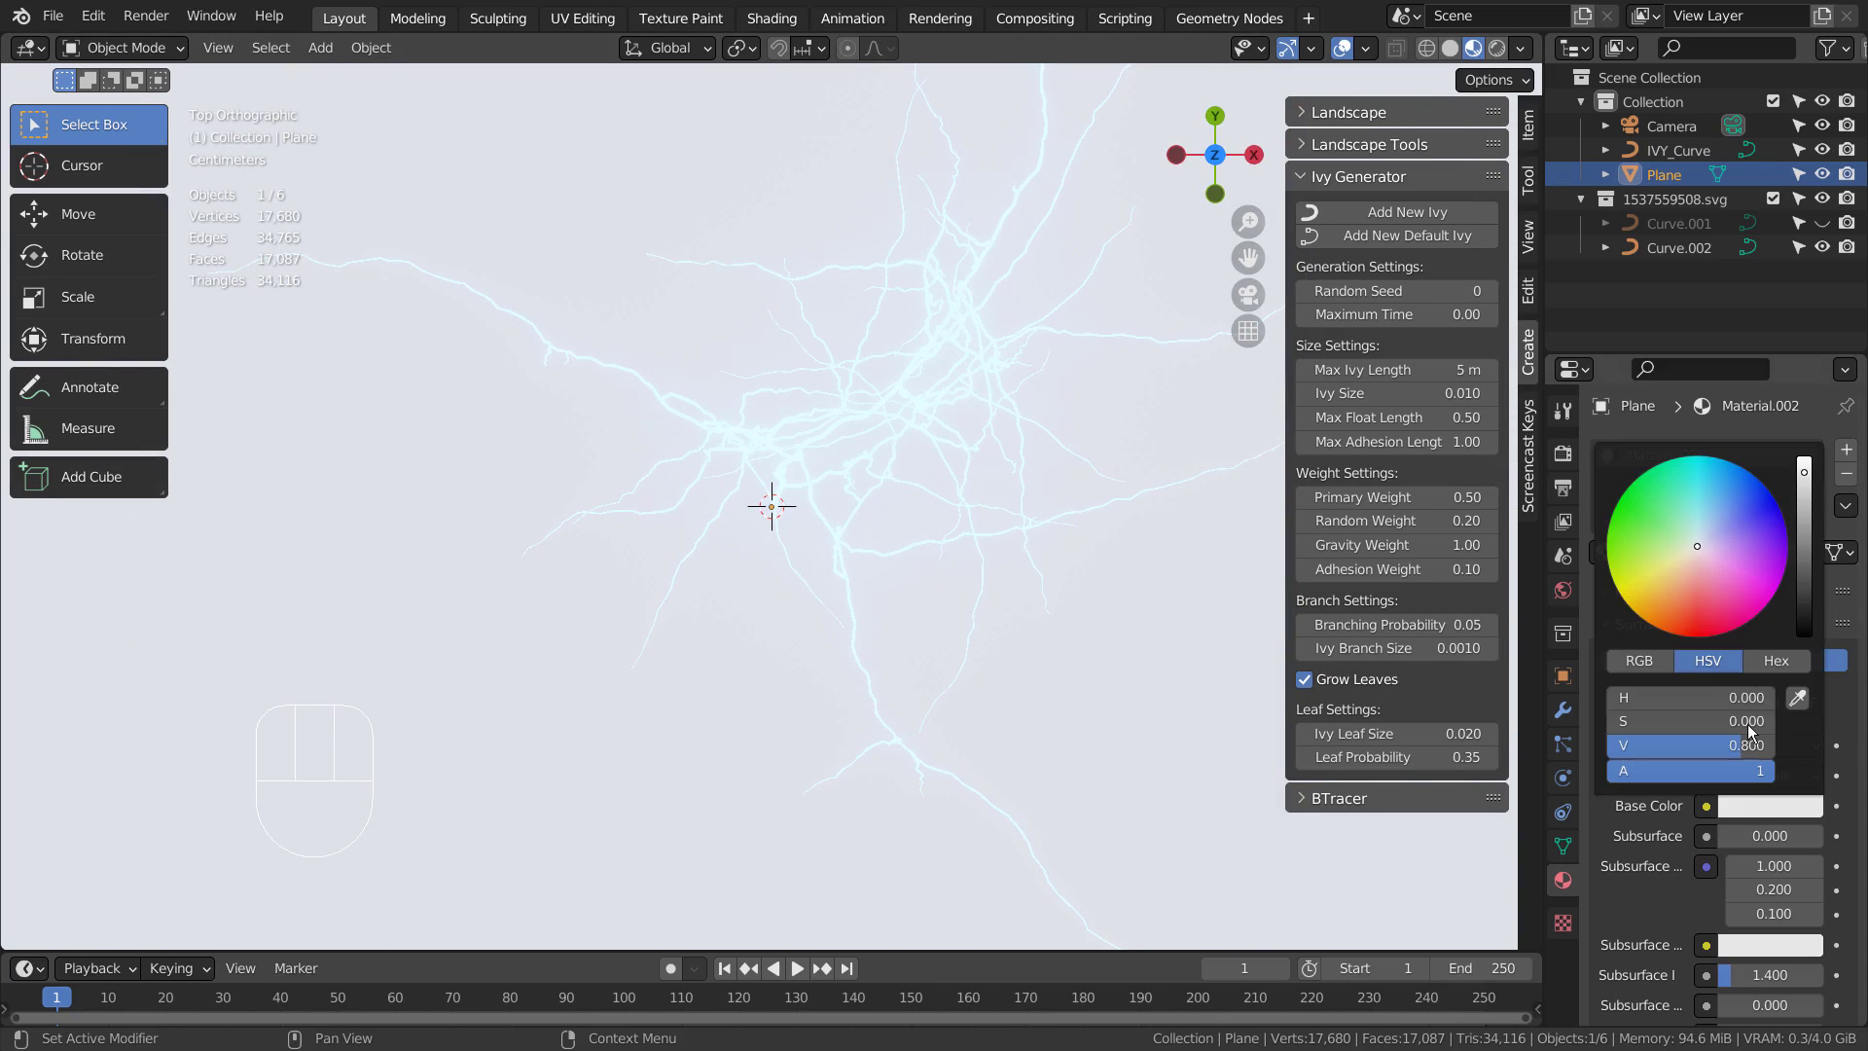
left_click_drag(1805, 581, 1804, 634)
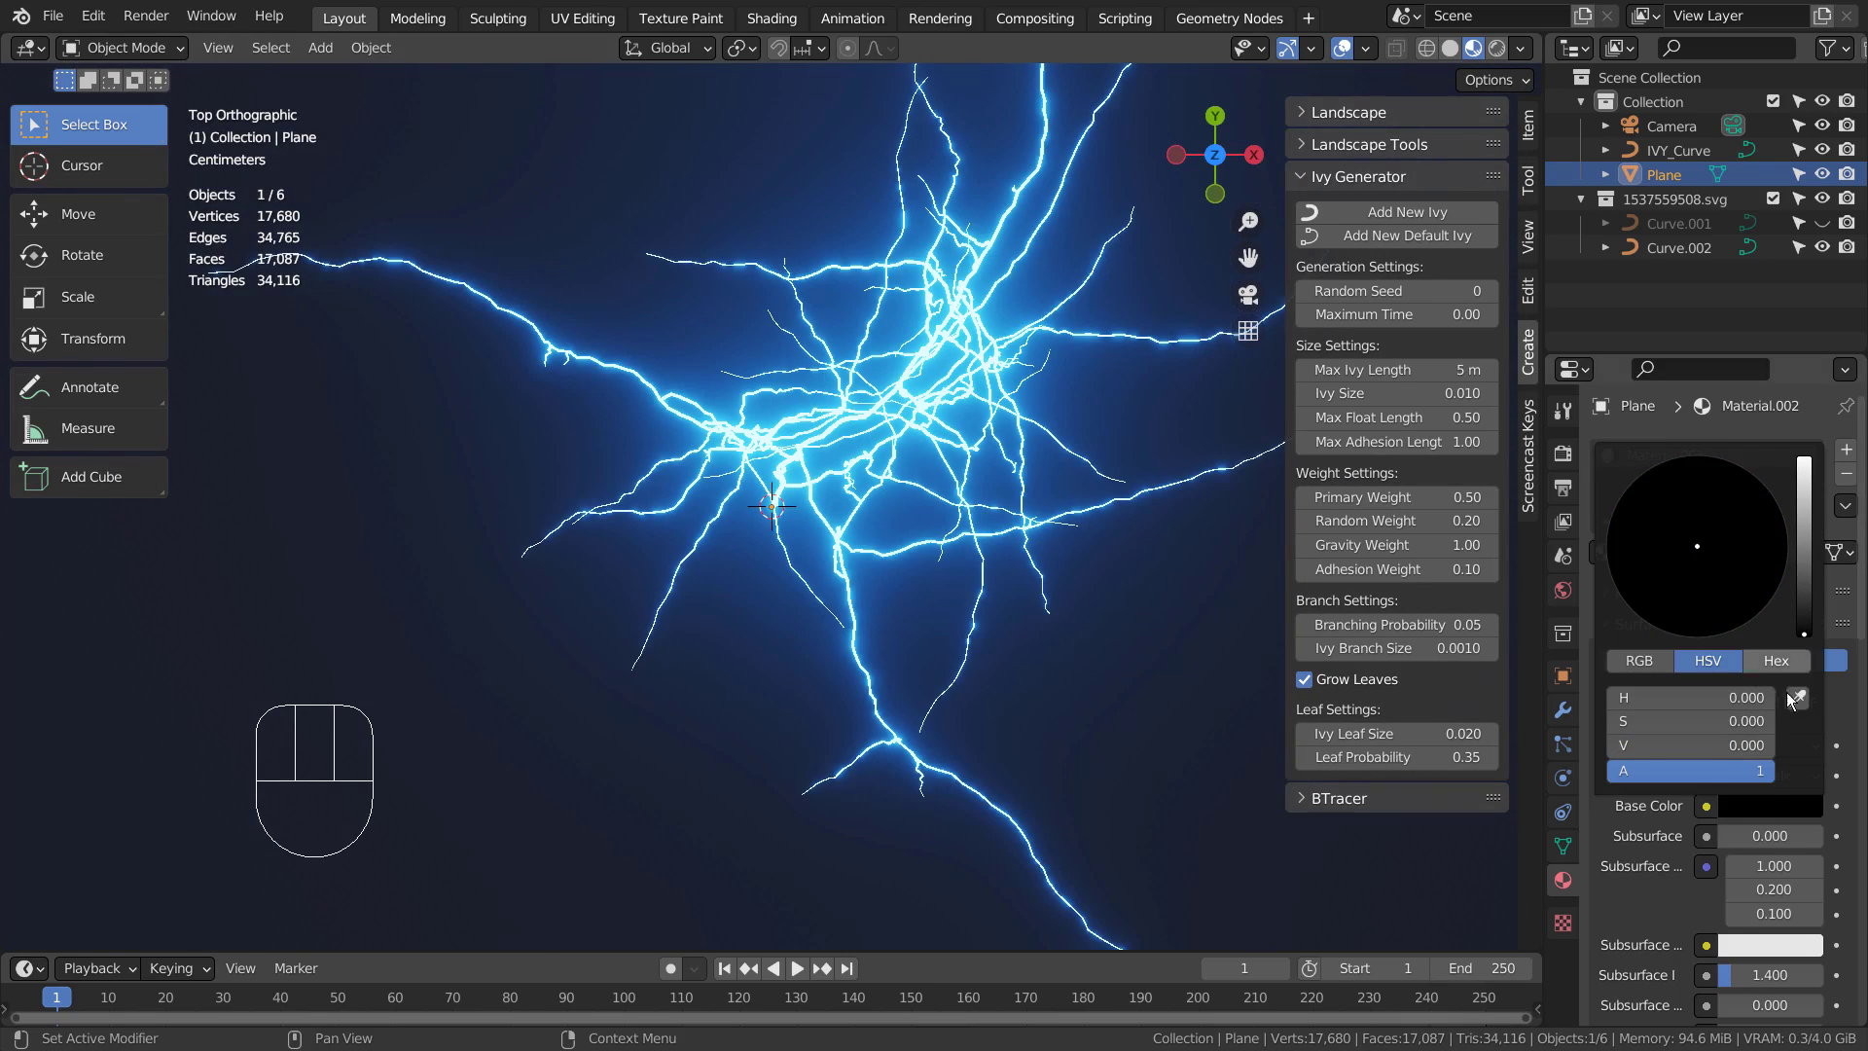
scroll(1757, 931, "down", 5)
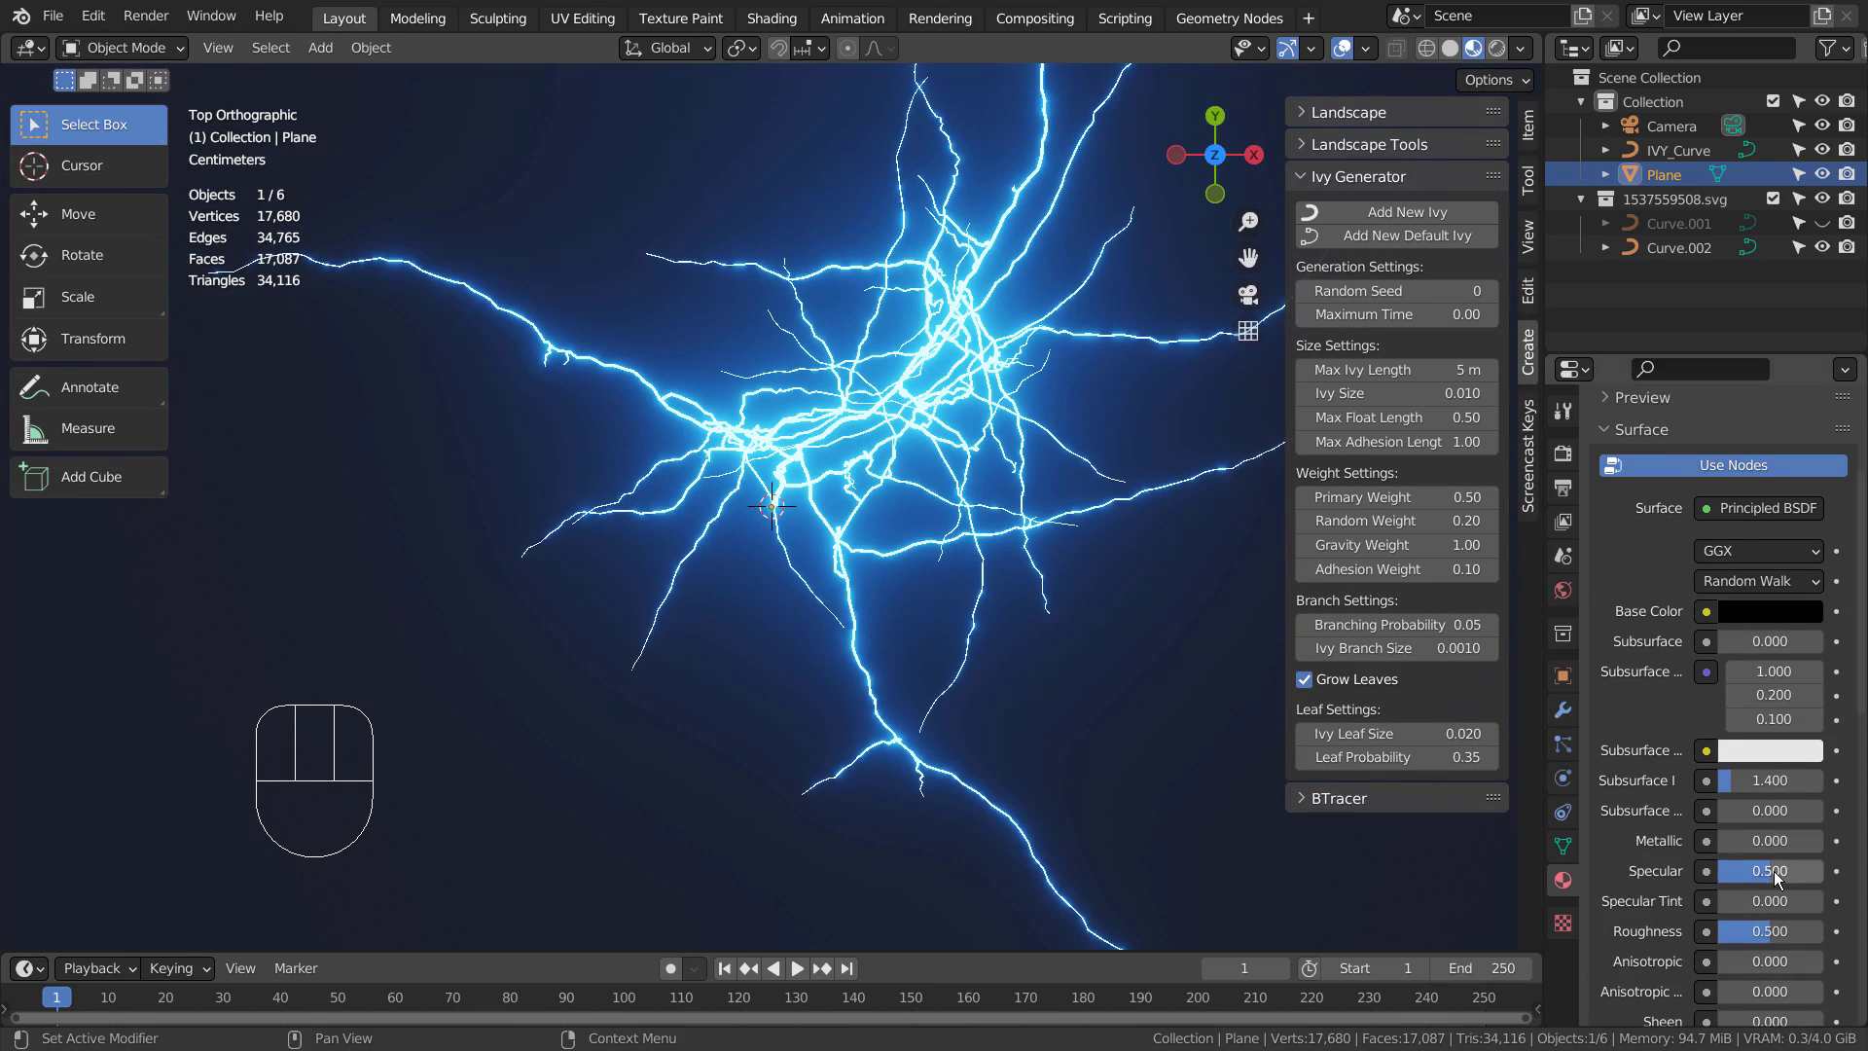
left_click_drag(1761, 870, 1714, 871)
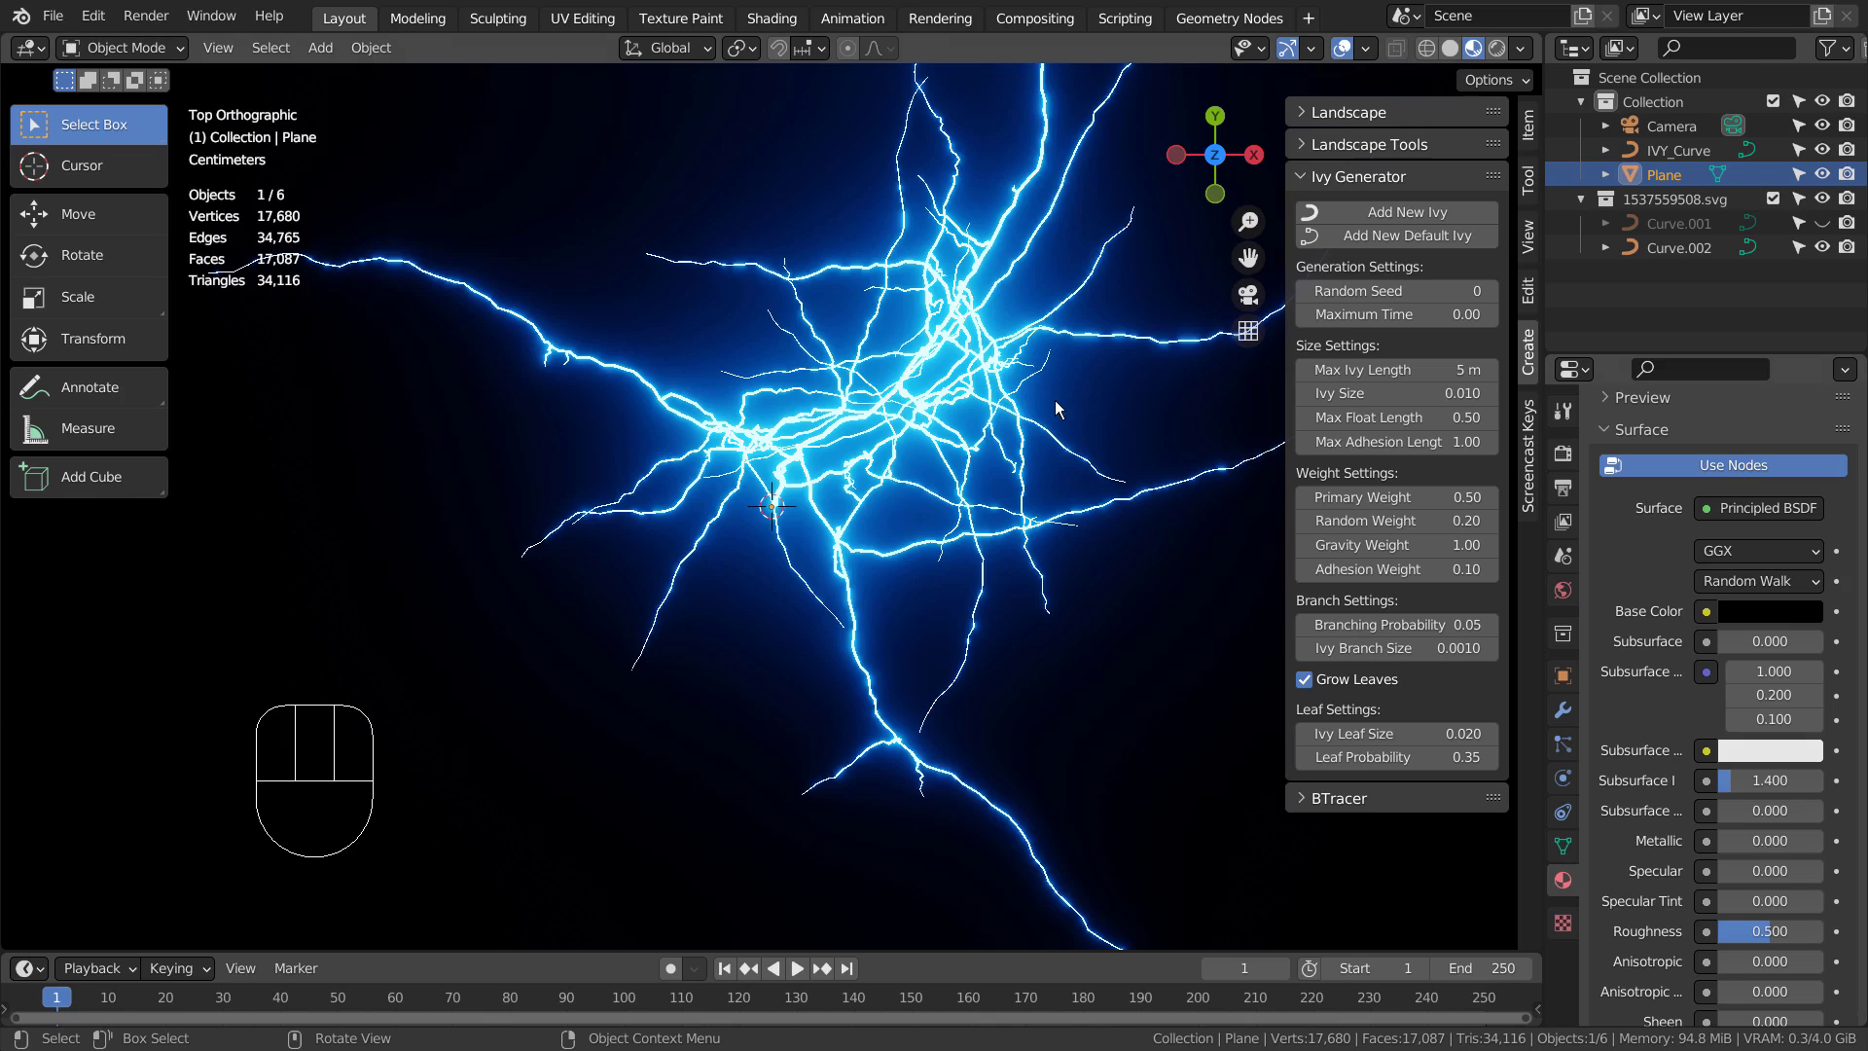
scroll(948, 433, "down", 5)
scroll(943, 437, "up", 6)
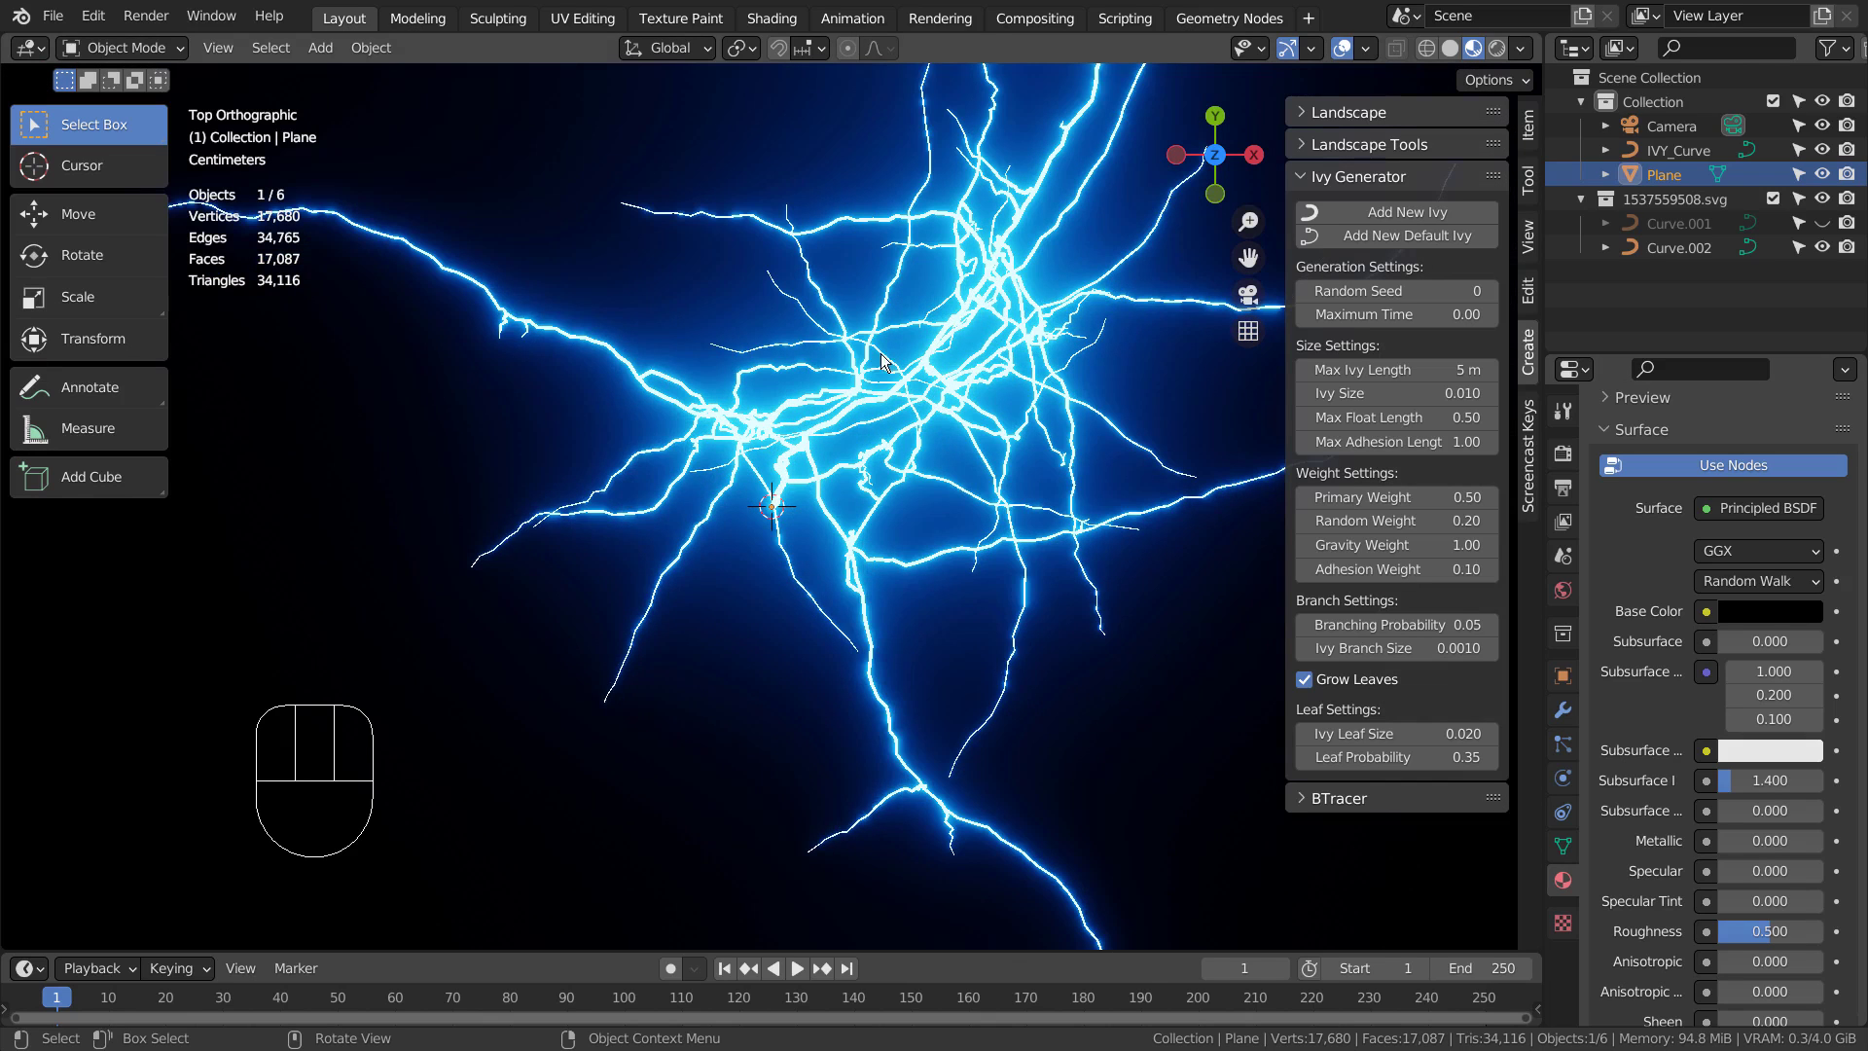
Select the ivy lightning curve for deletion
middle_click_drag(1105, 551, 941, 606, "alt+shift")
left_click(768, 428, "shift")
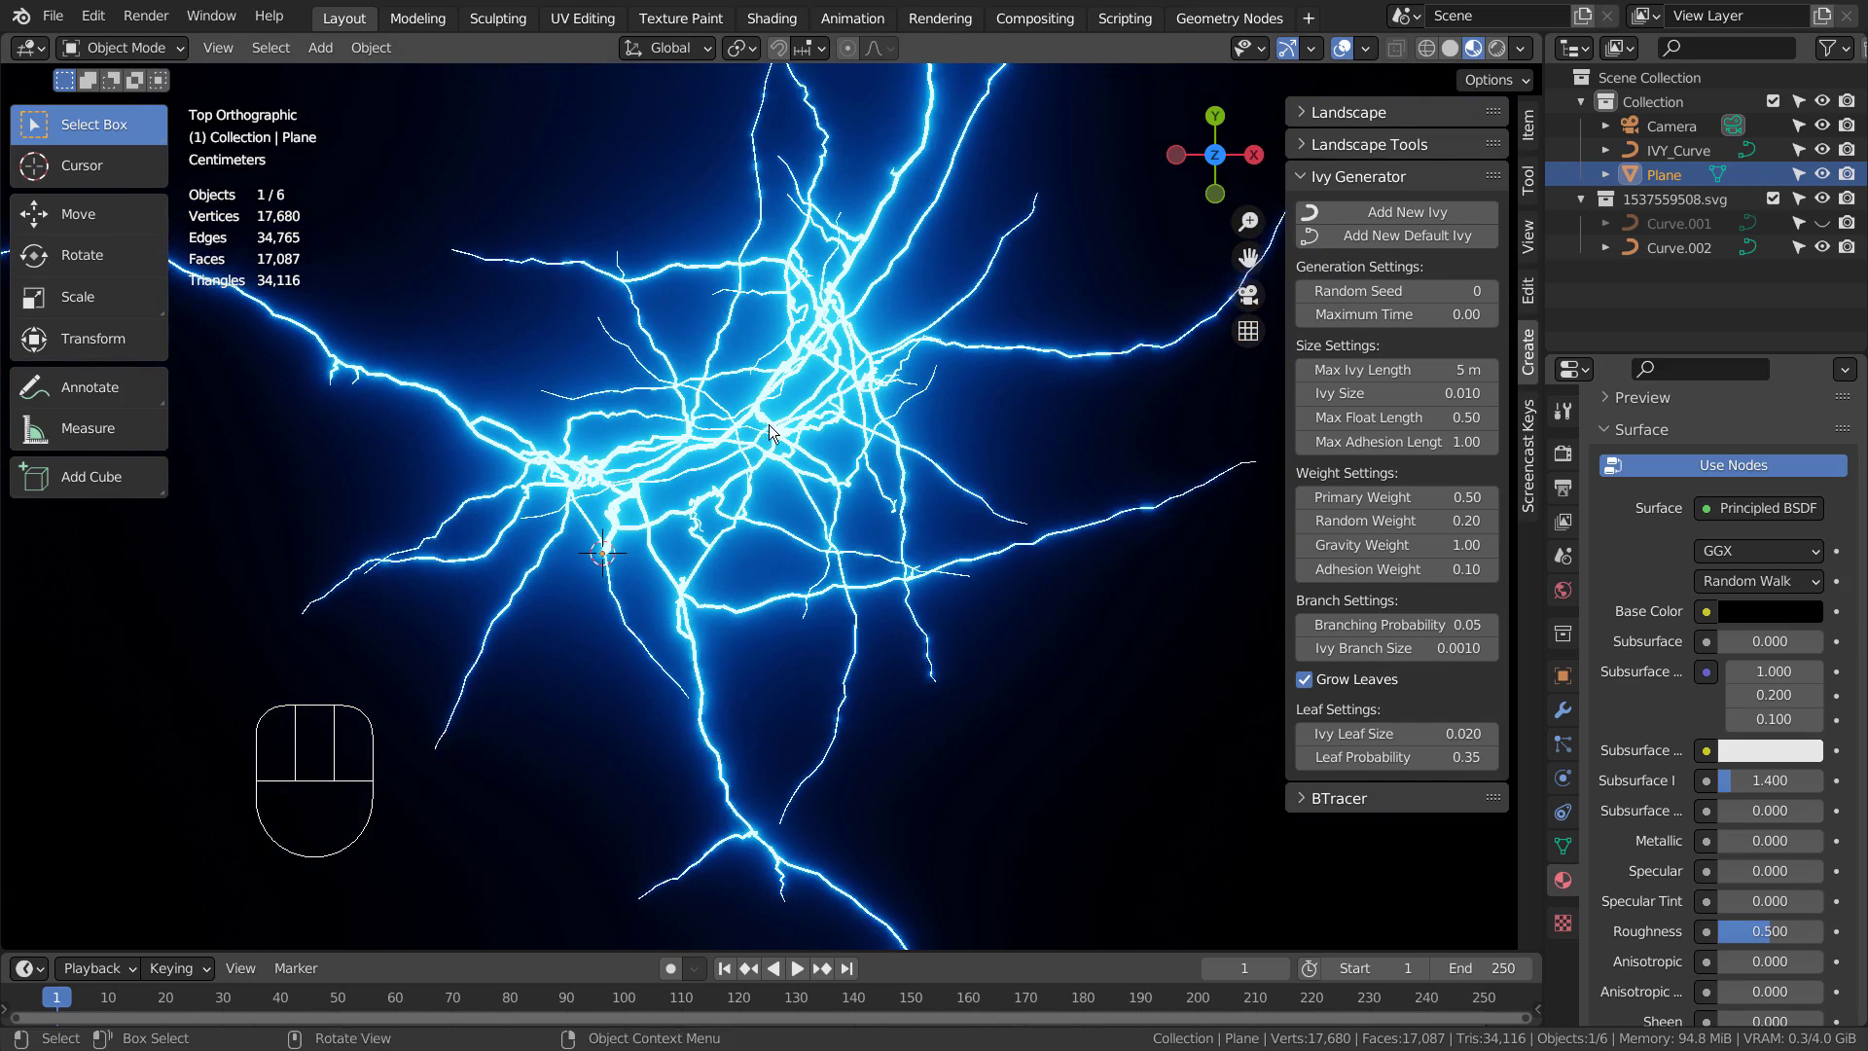
key("ctrl+z")
left_click(798, 400, "shift")
Delete the ivy curve and unhide the Curve.001 lightning
key("x")
left_click(798, 401)
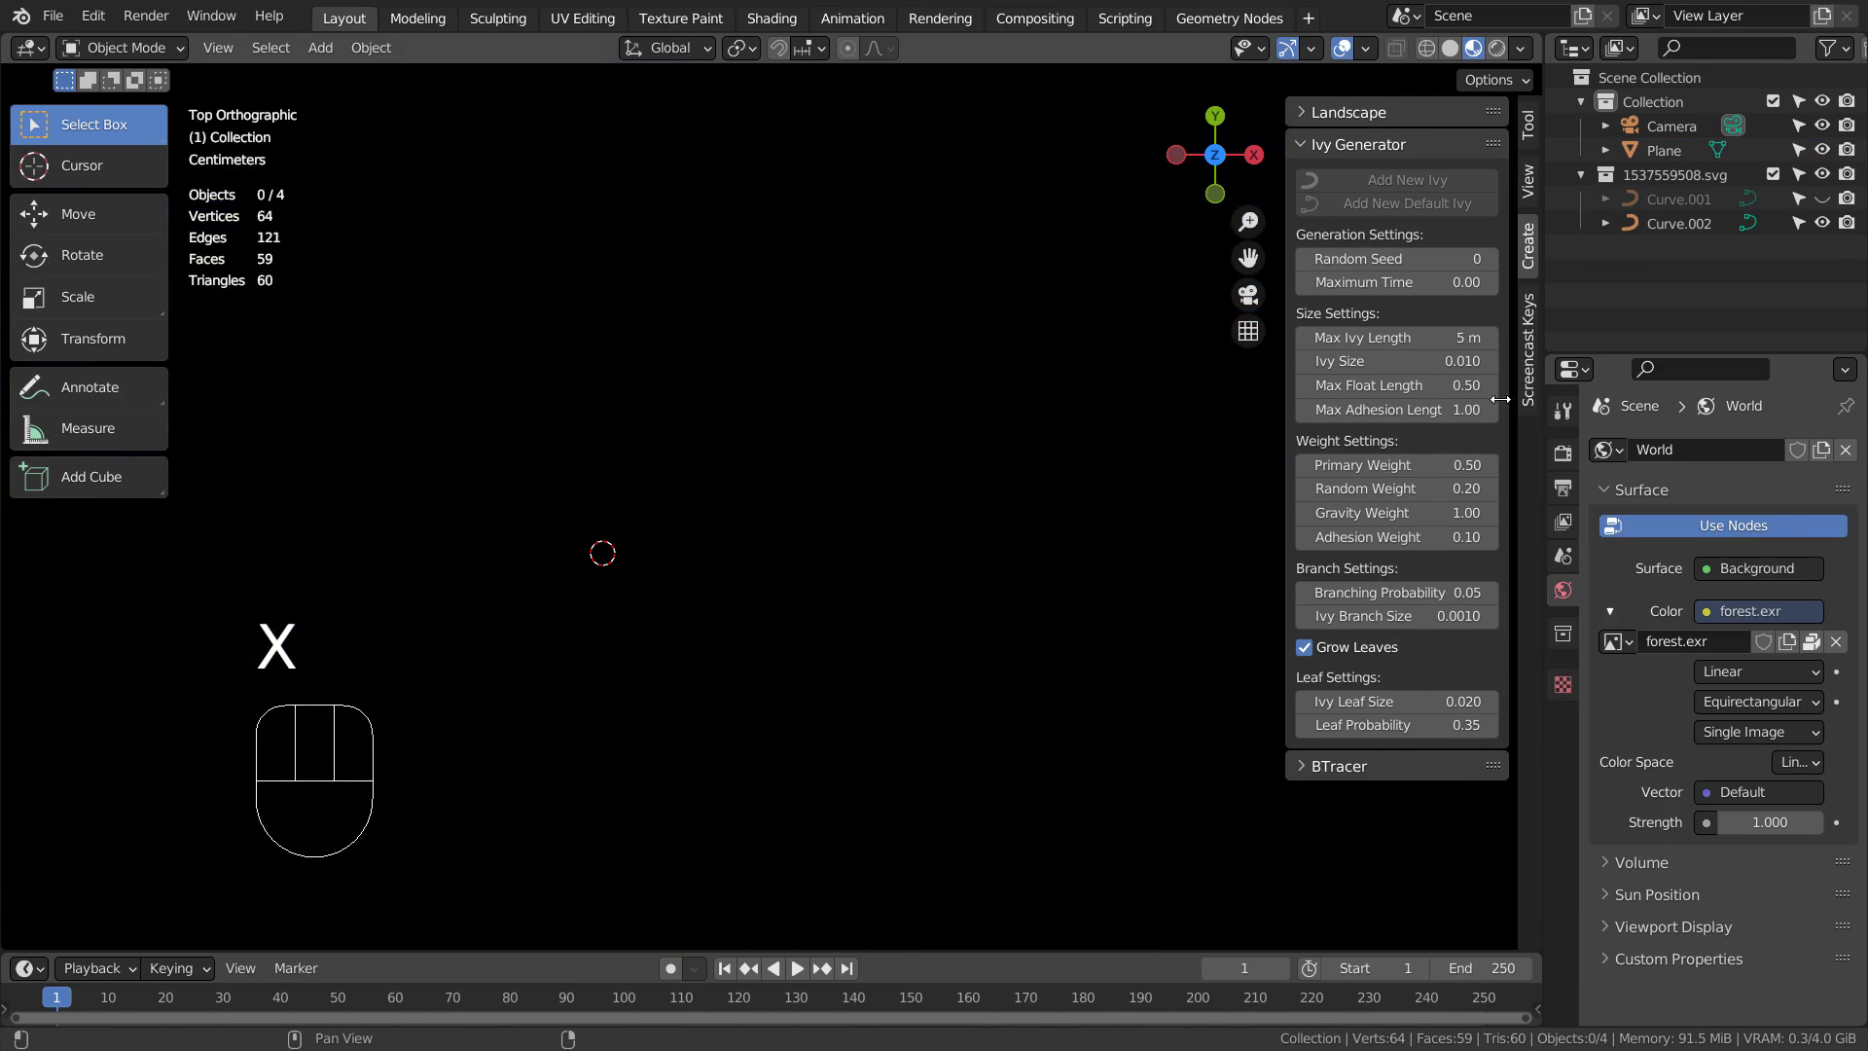
left_click(1760, 148)
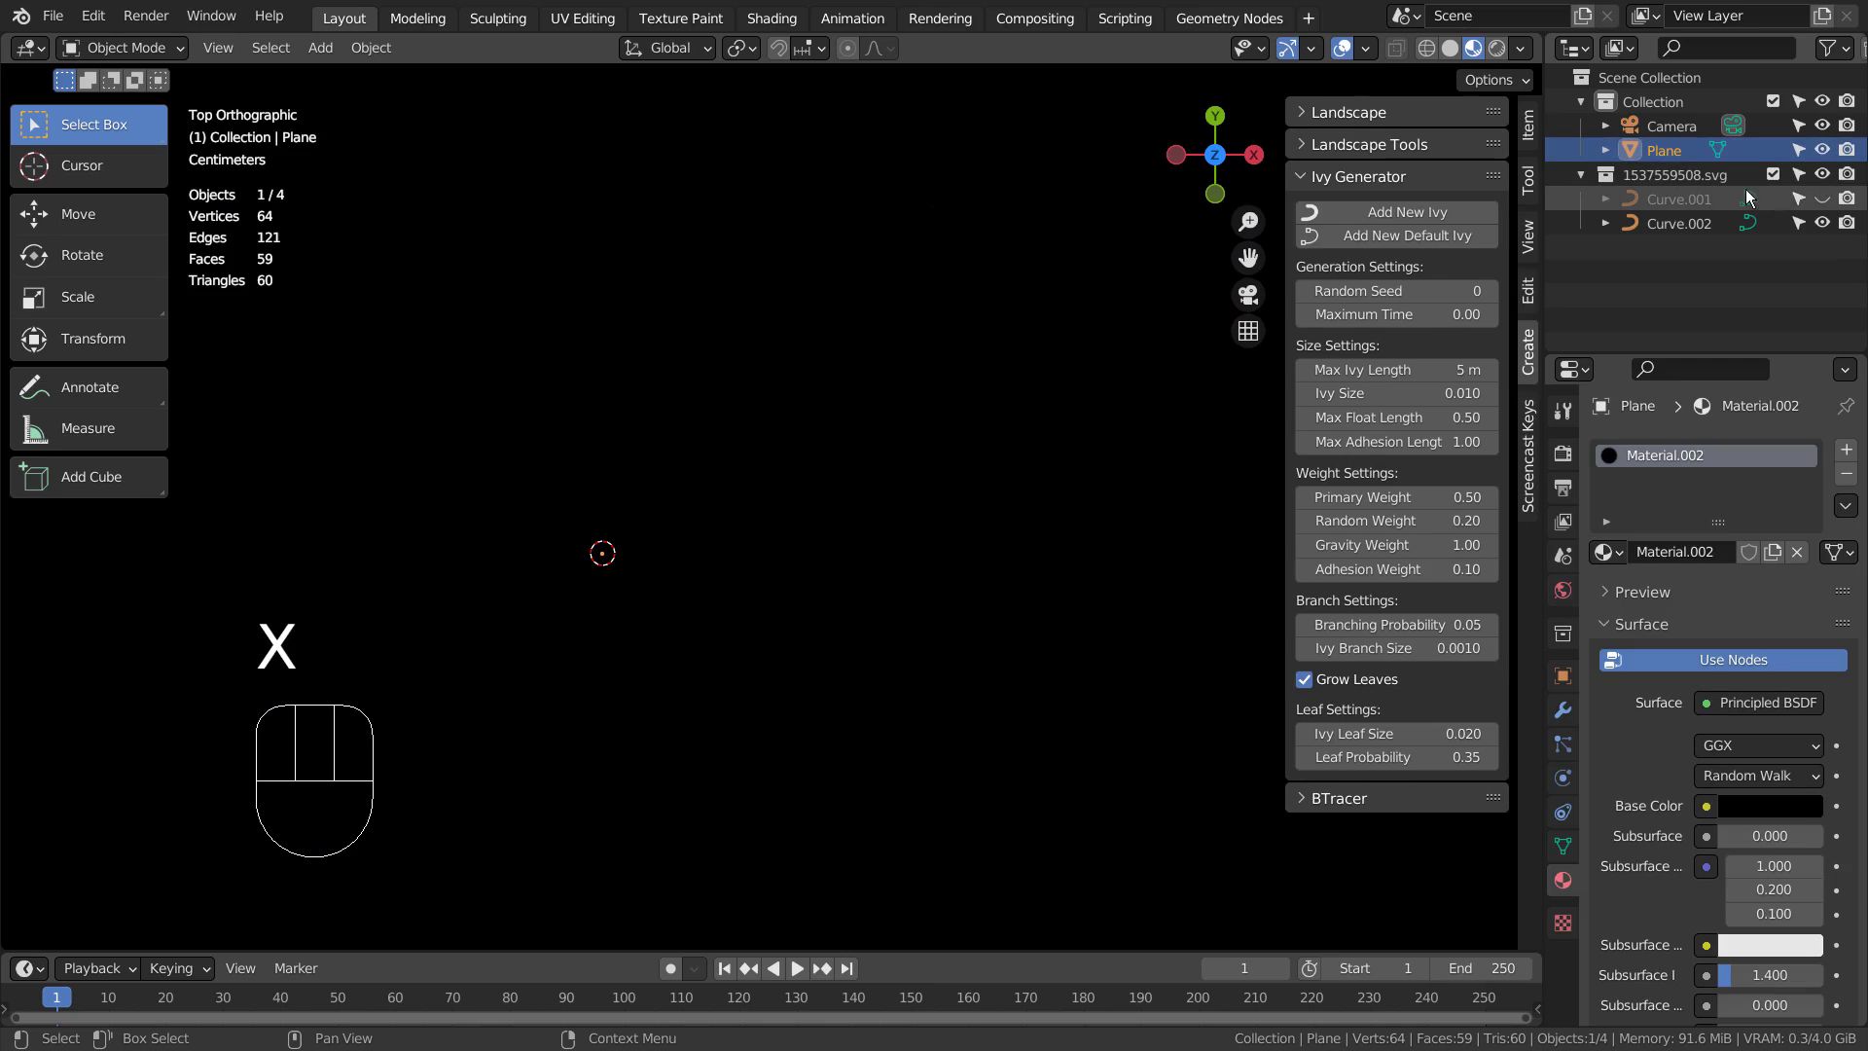
left_click(1822, 198)
left_click(768, 483)
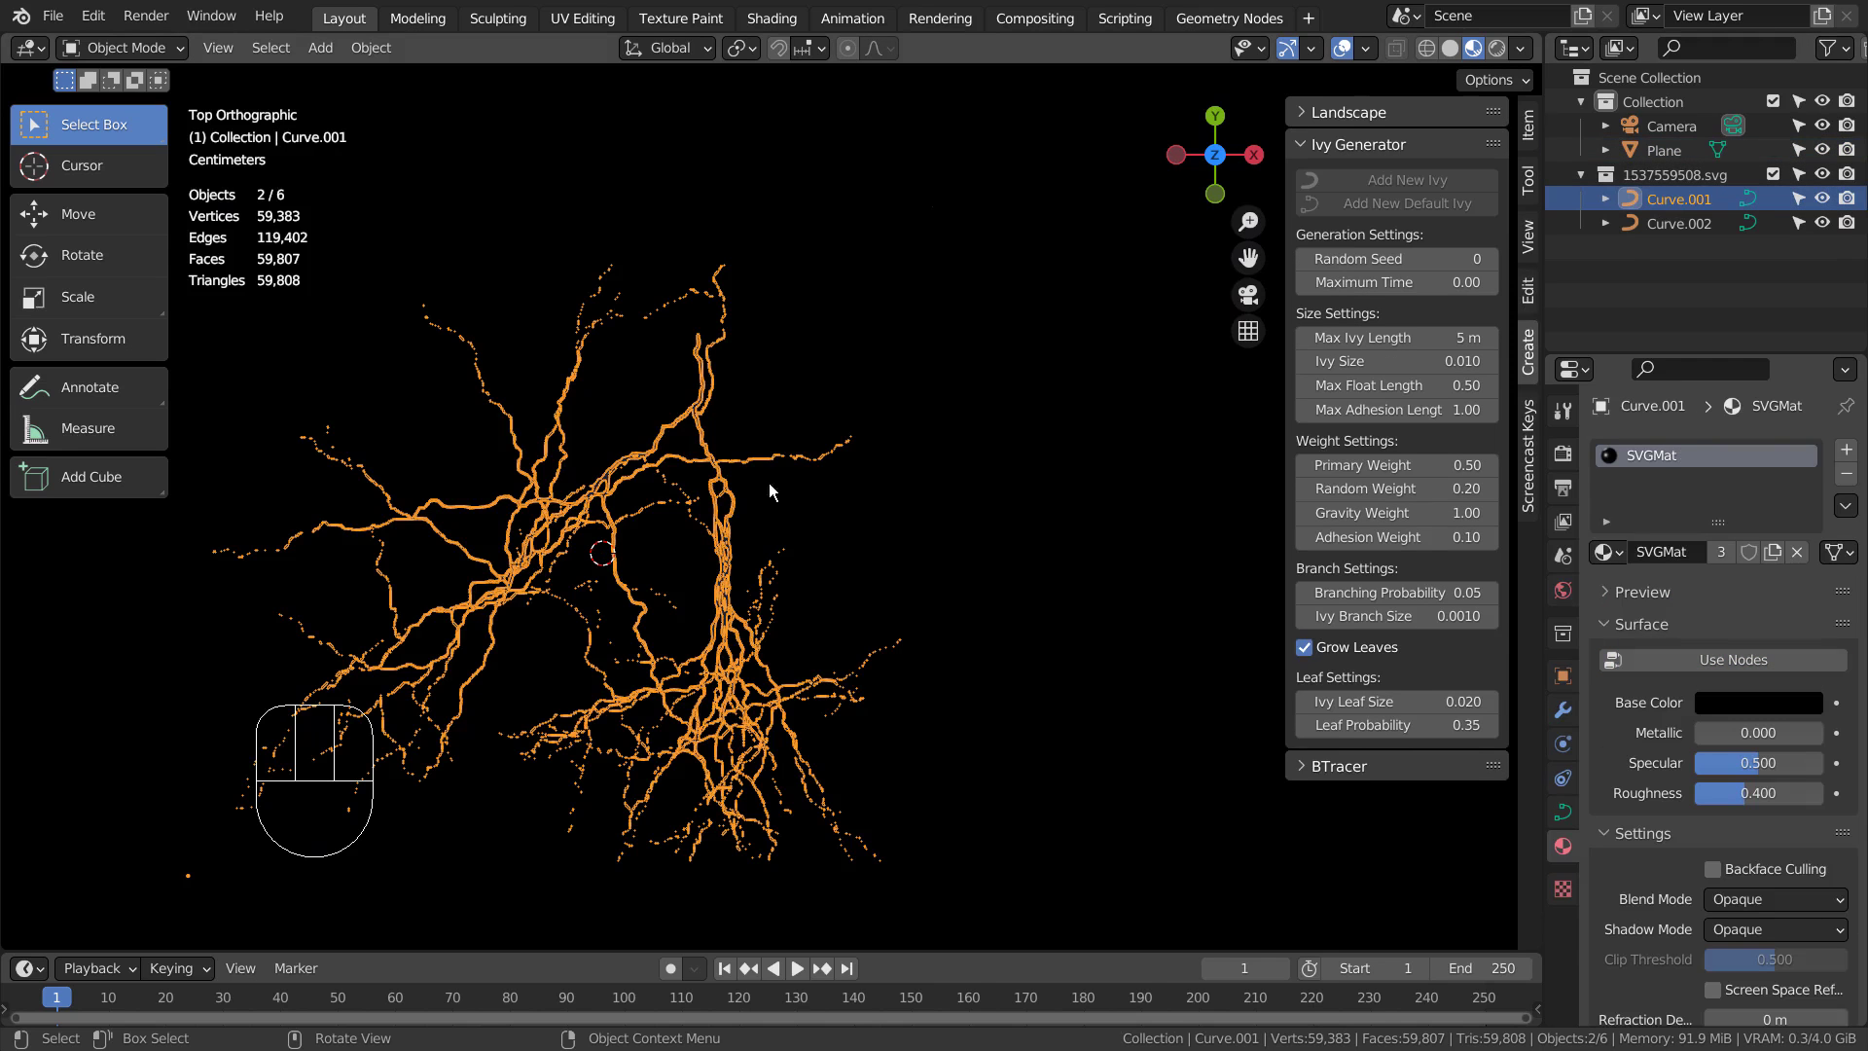
left_click_drag(897, 621, 1119, 467, "alt+shift")
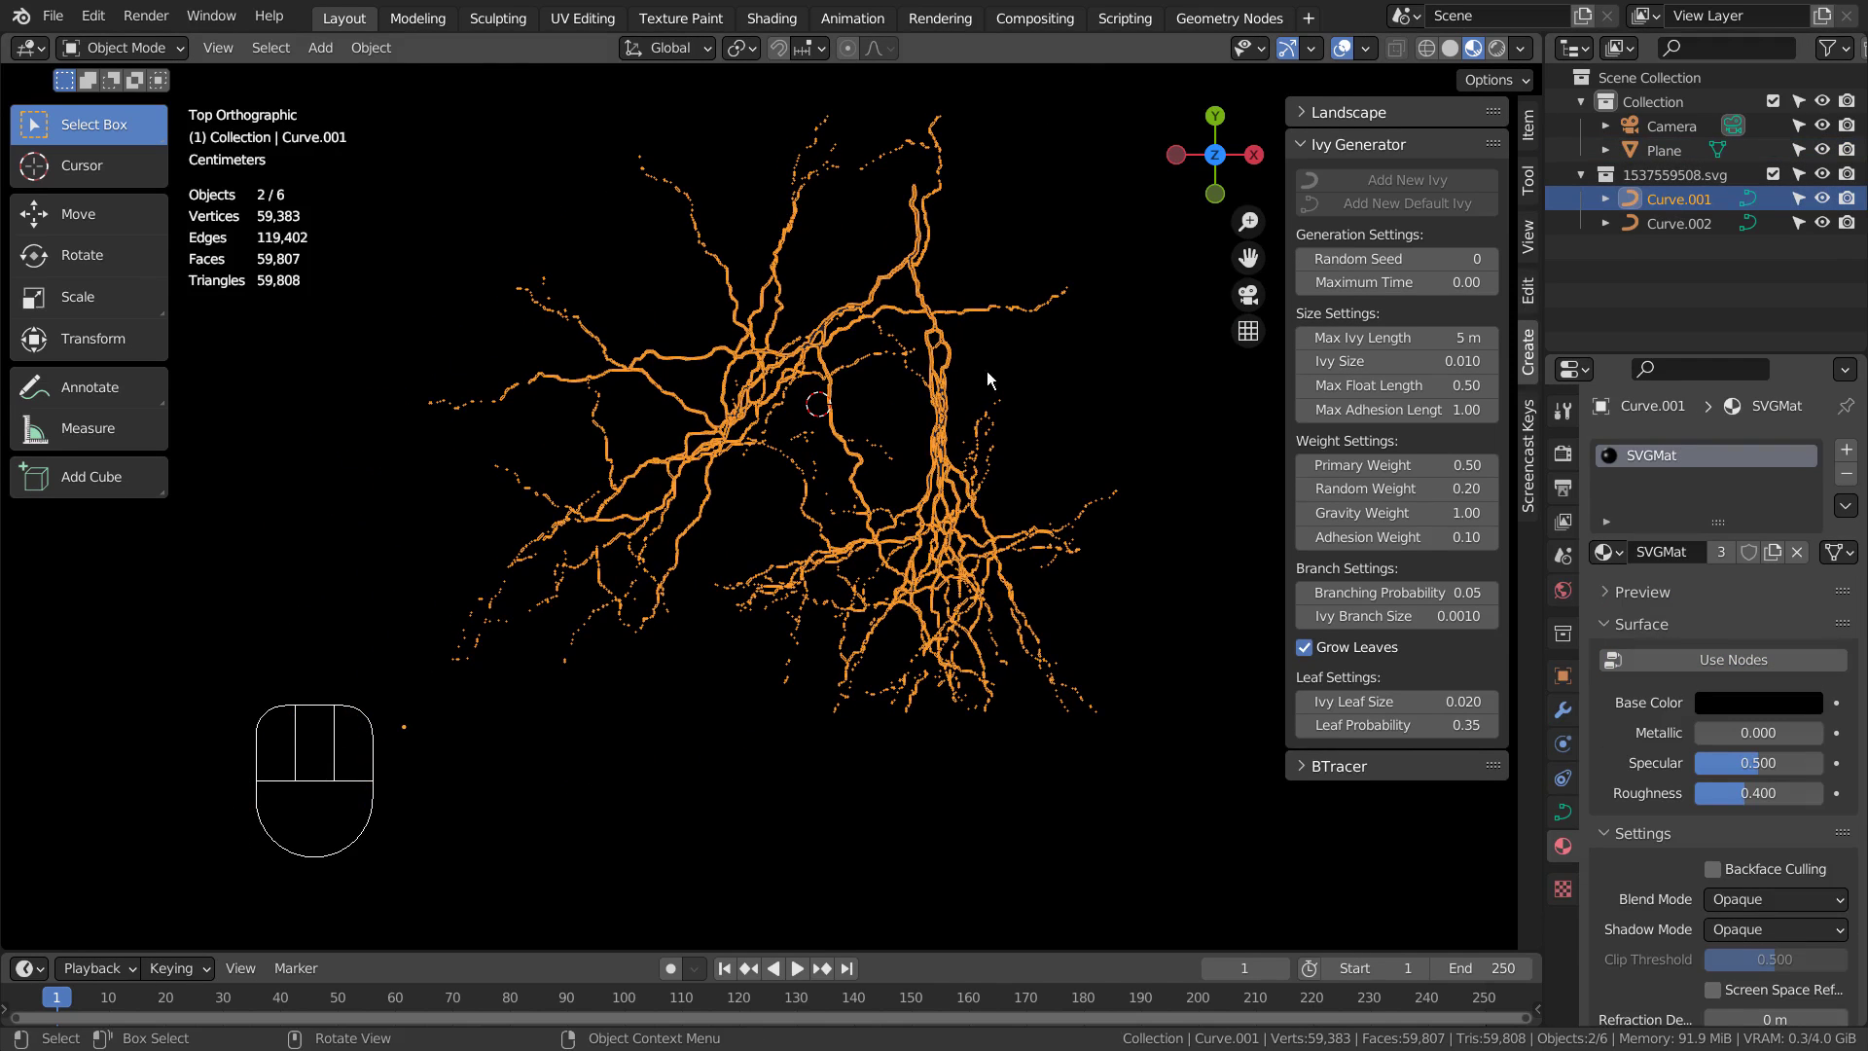
Compare the curves, then delete Curve.002
left_click(1822, 224)
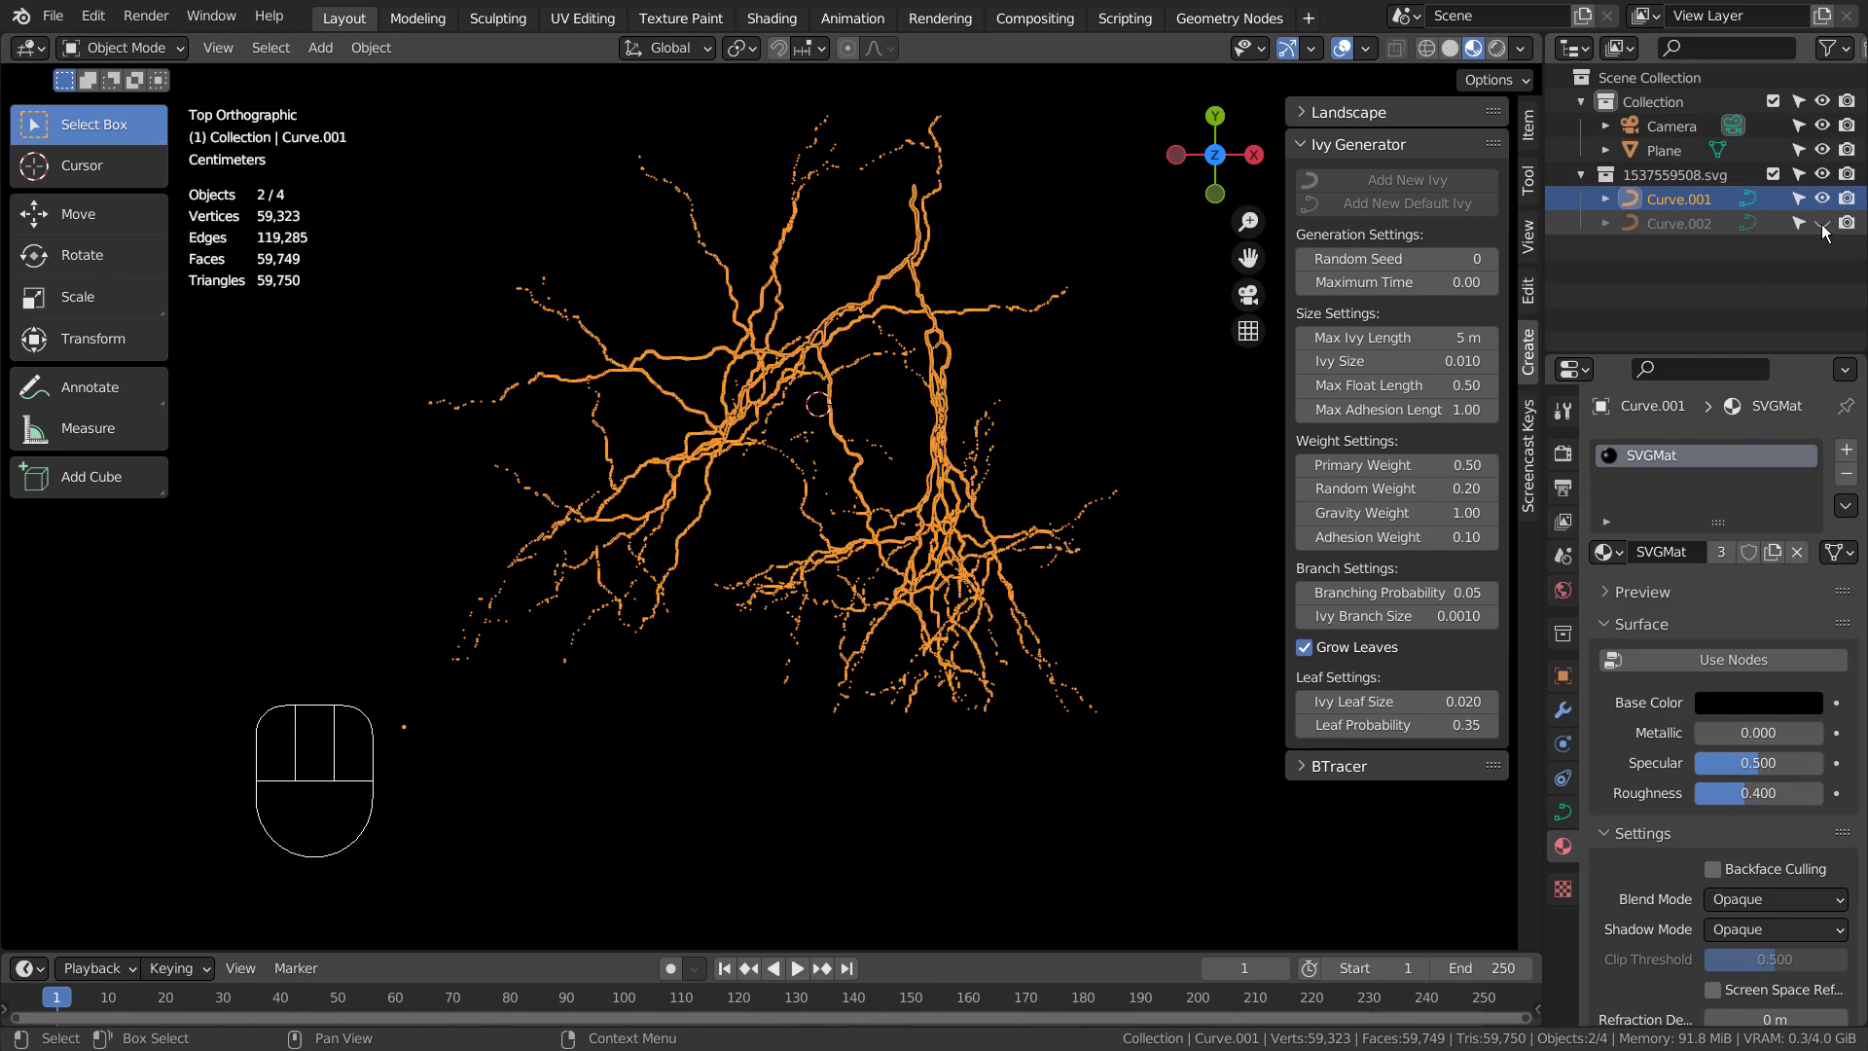
left_click(1822, 223)
left_click(1664, 228)
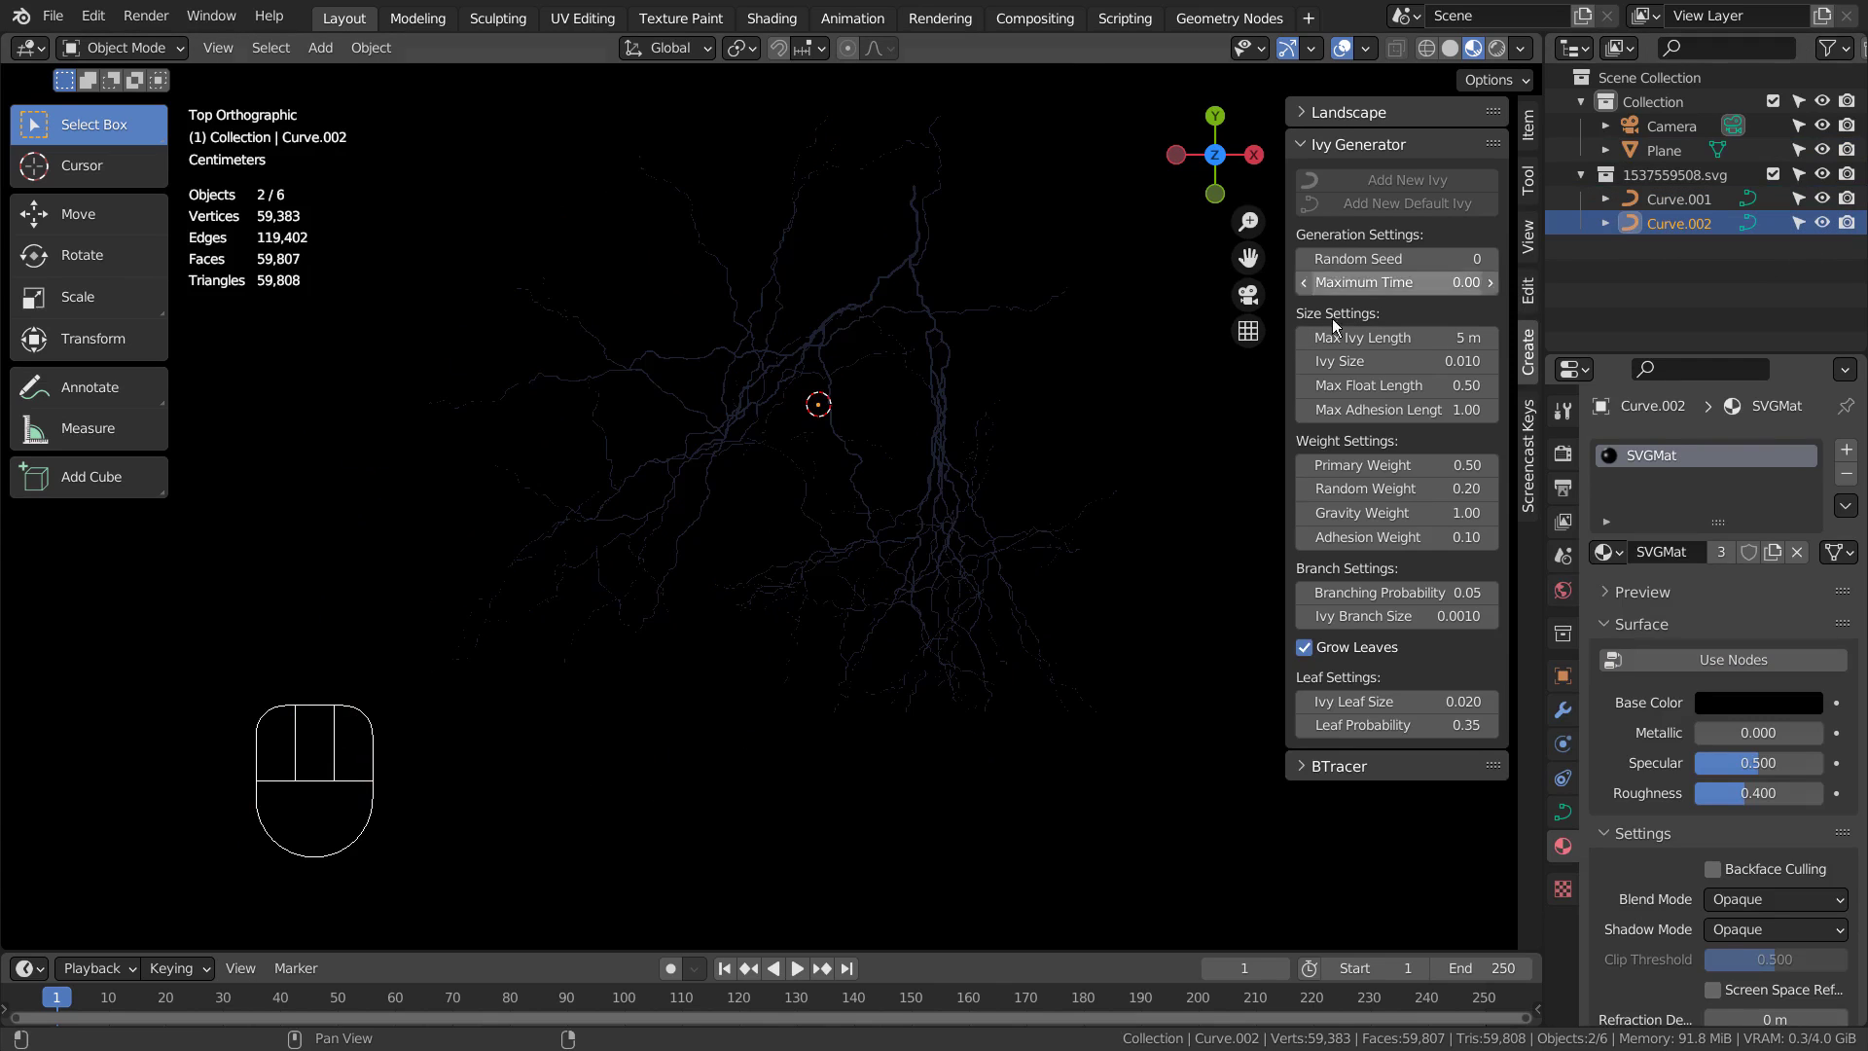
key("x")
left_click(1163, 434)
scroll(889, 436, "up", 3)
Enable nodes on Curve.001's material and assign the blue emissive Material.001
left_click(769, 383)
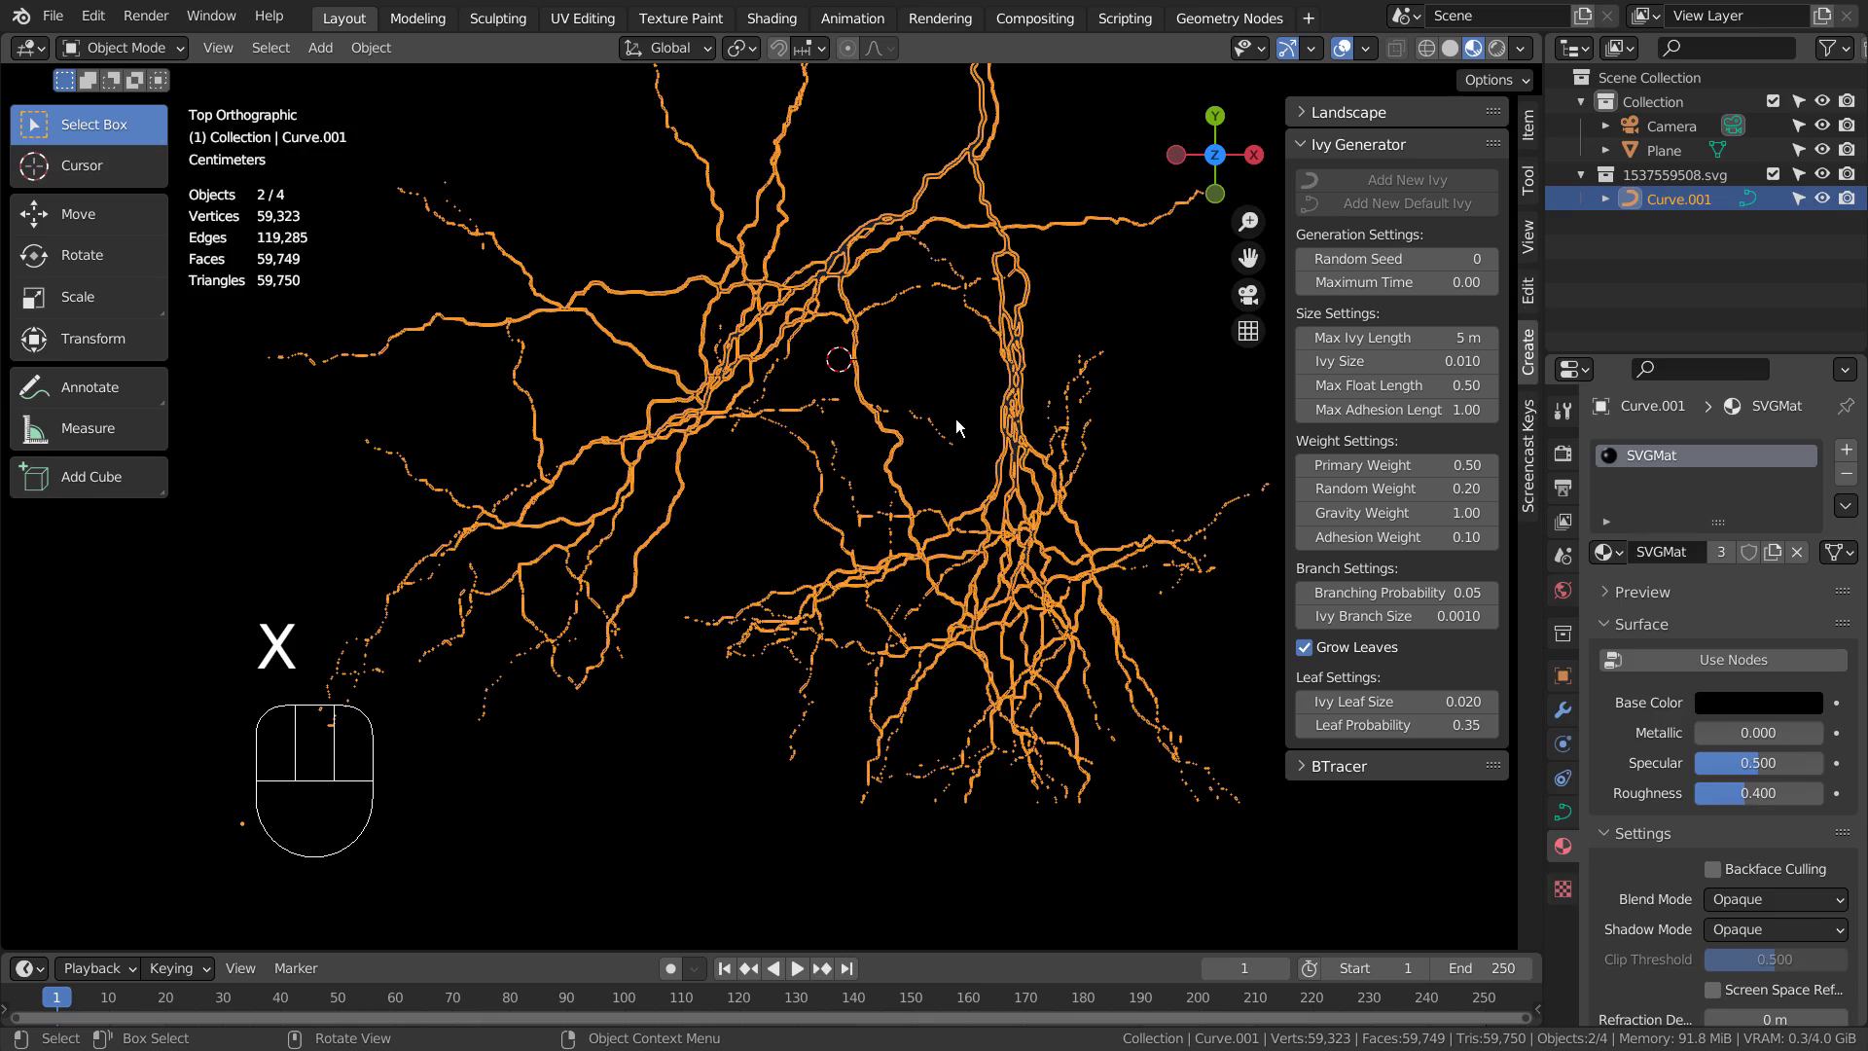
left_click_drag(1024, 435, 940, 475, "alt+shift")
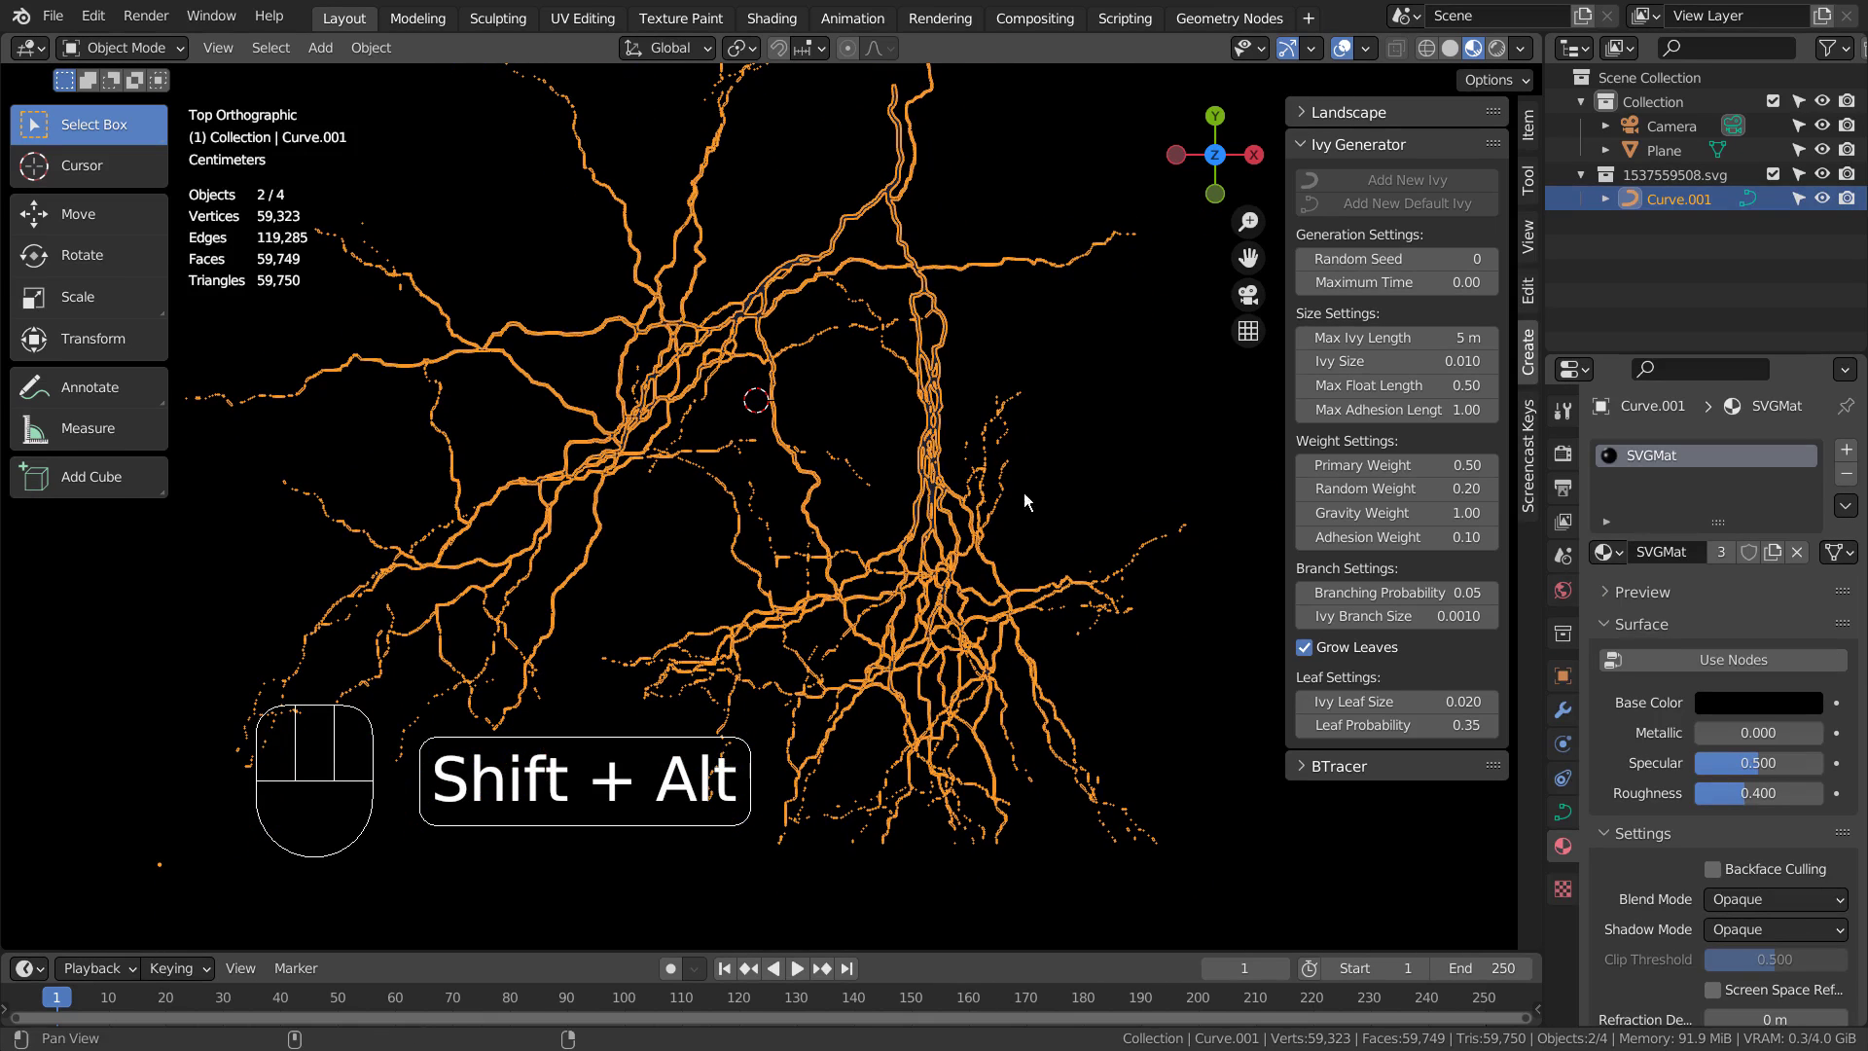
left_click(1760, 658)
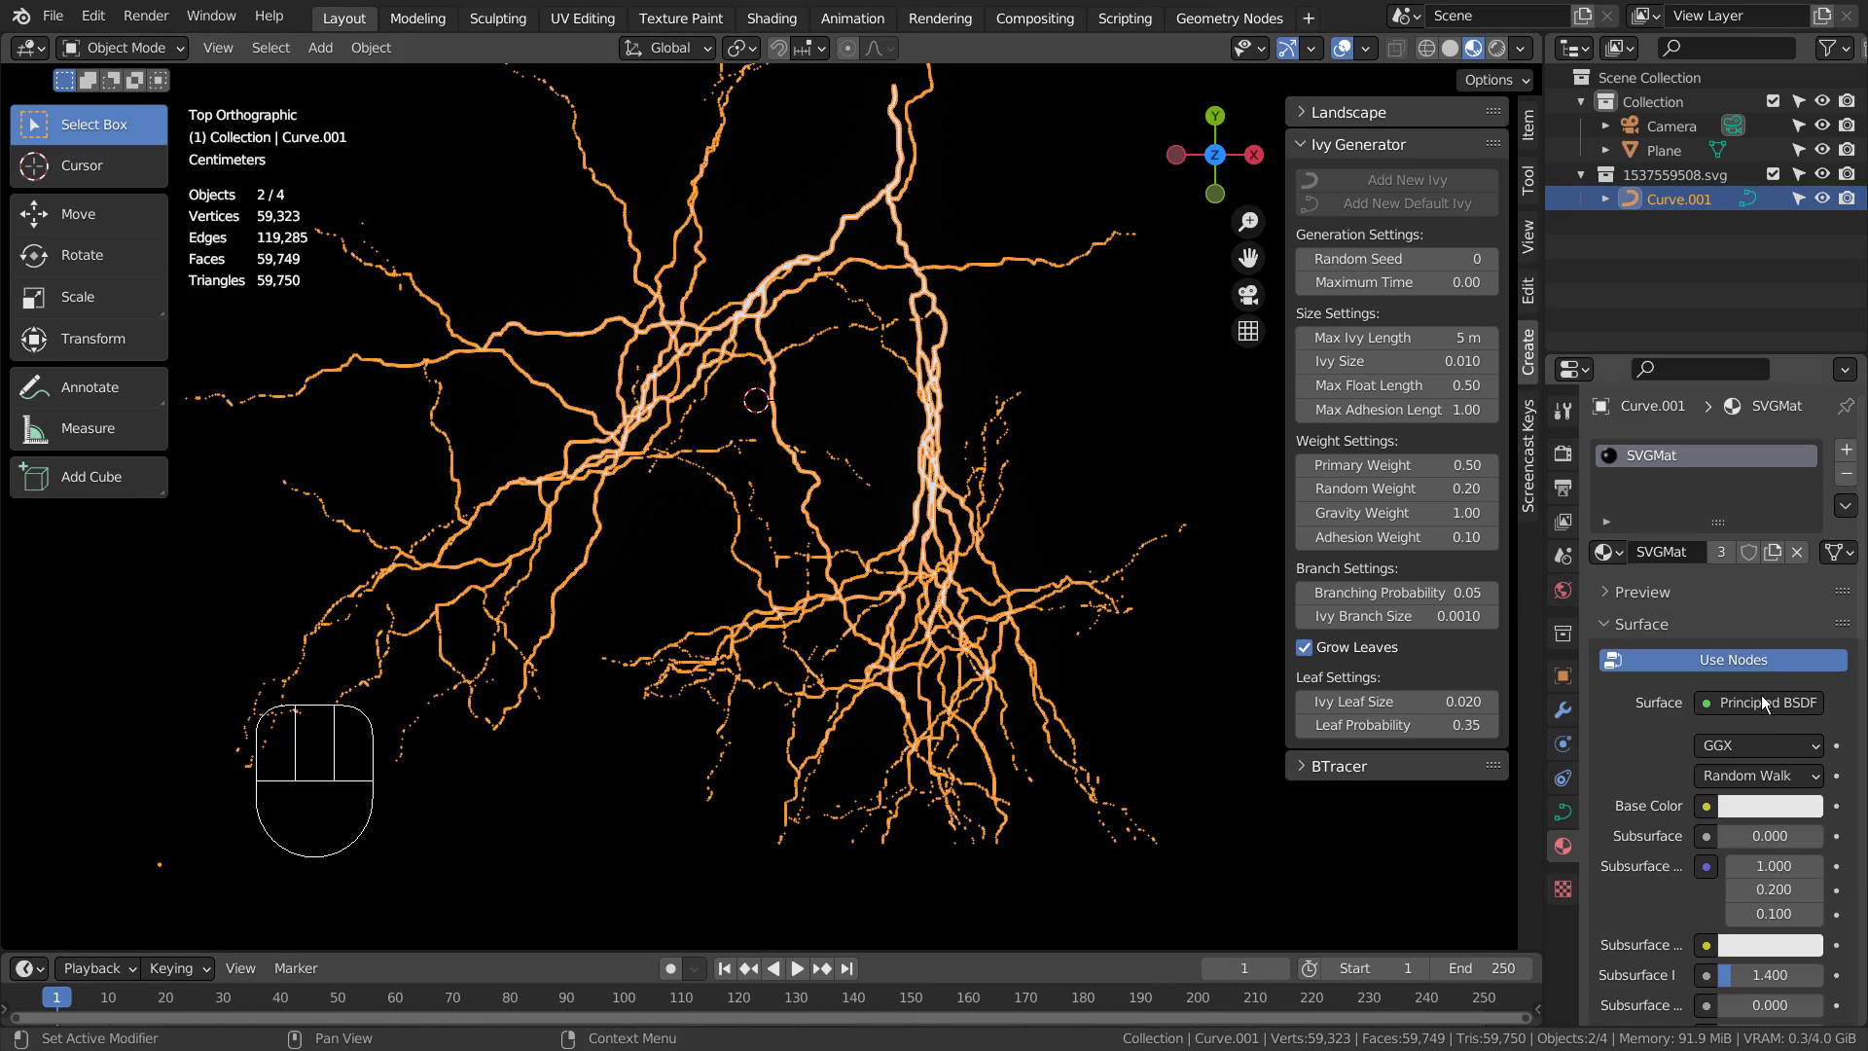
left_click(1607, 551)
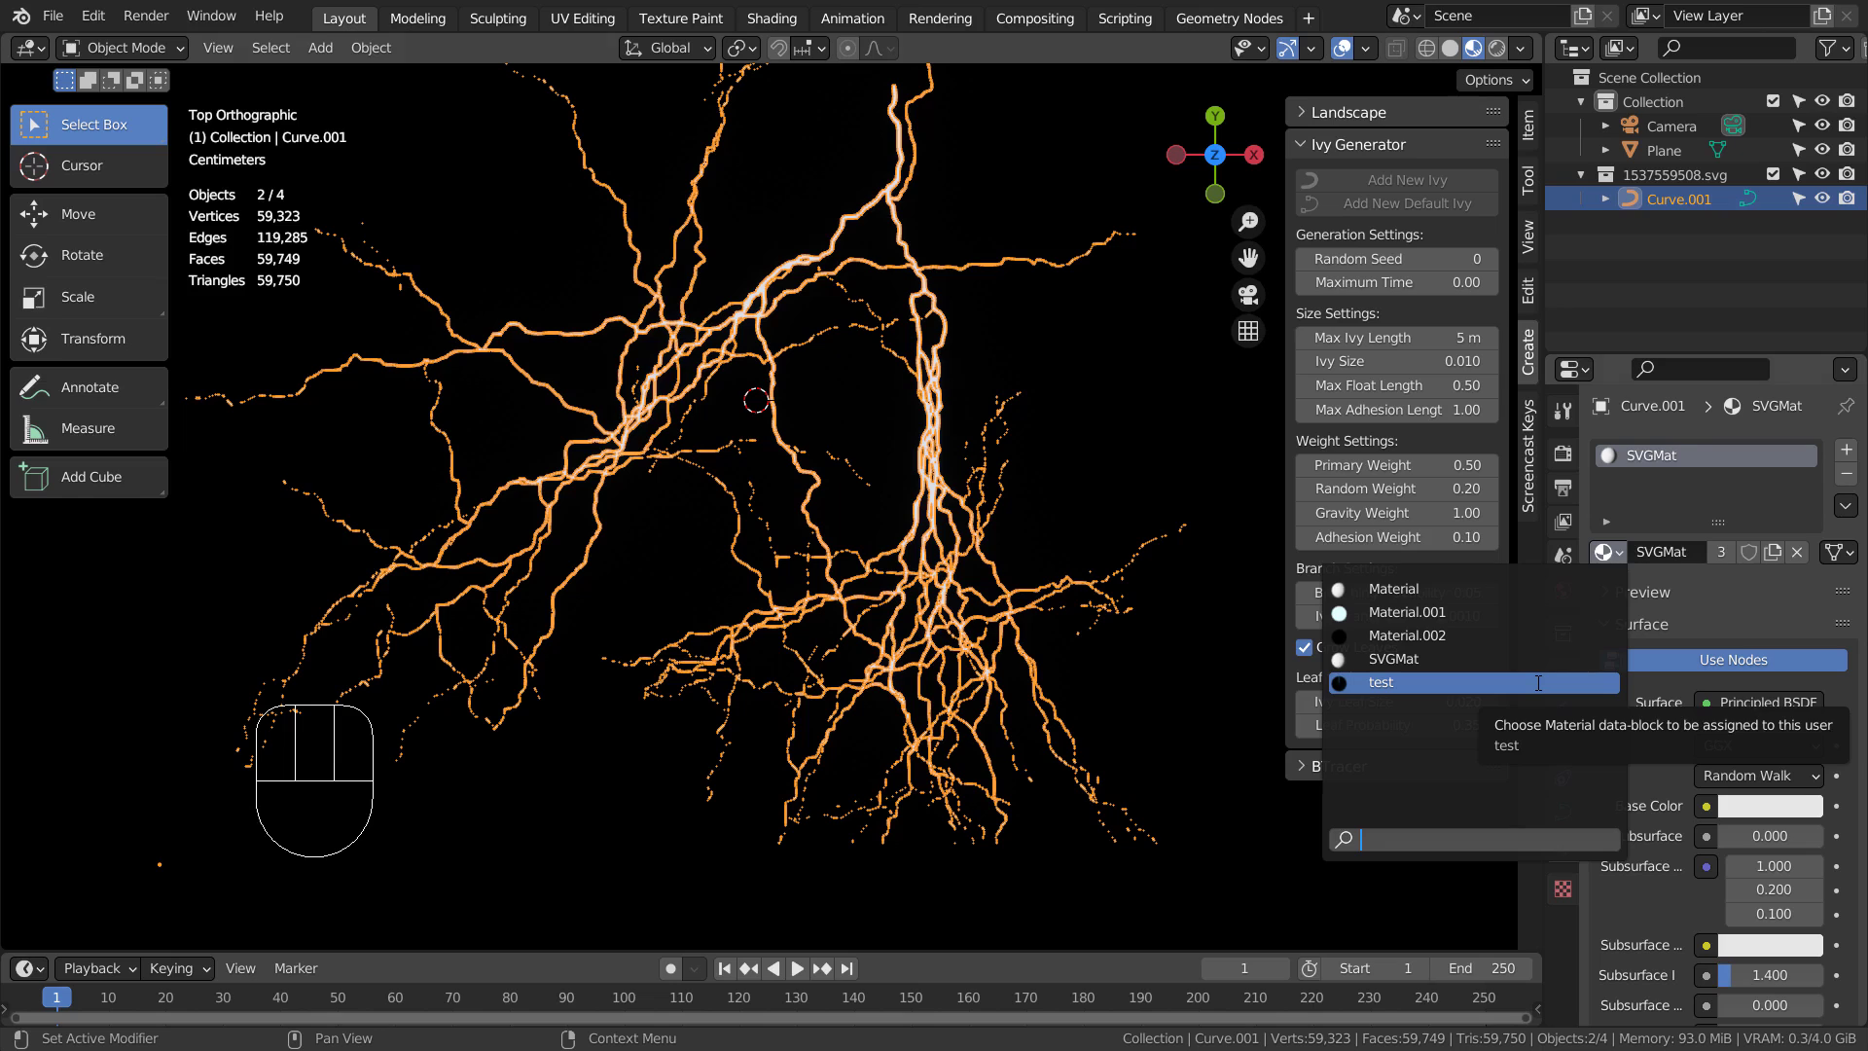
left_click(1538, 683)
left_click(1605, 552)
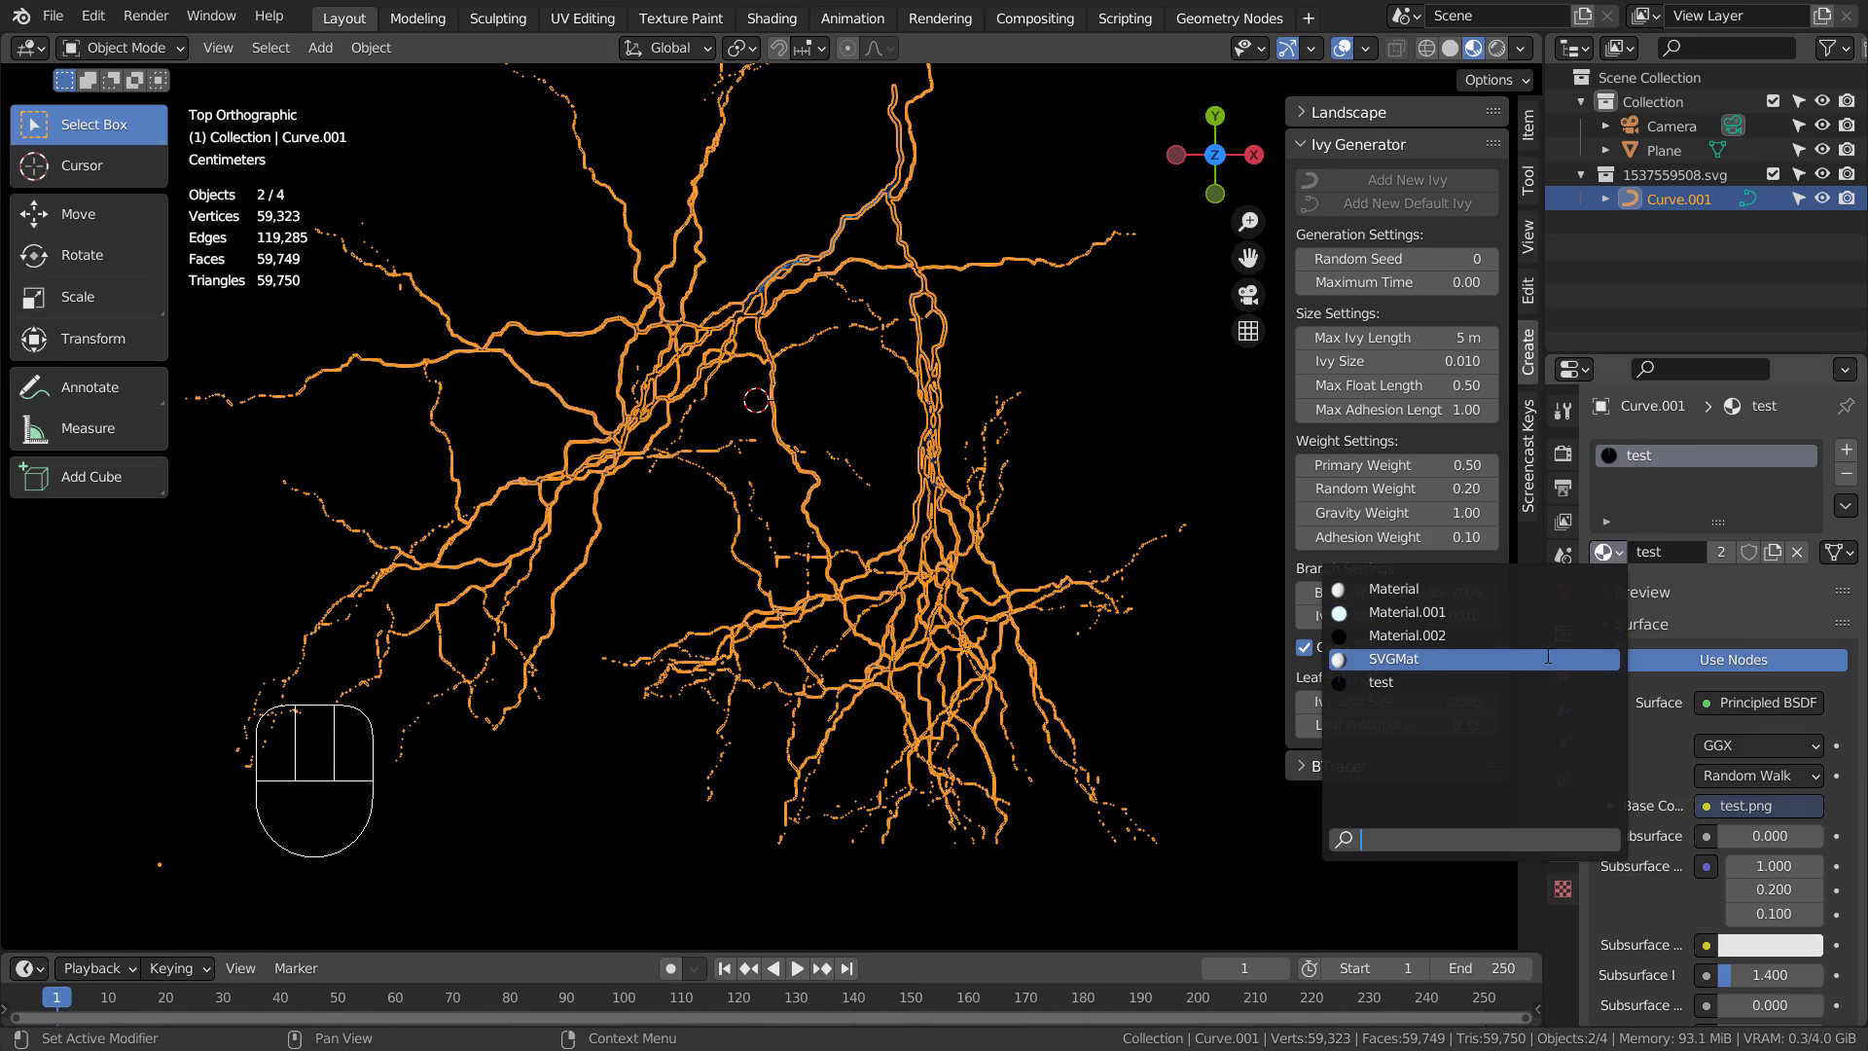
left_click(1547, 657)
left_click(1615, 554)
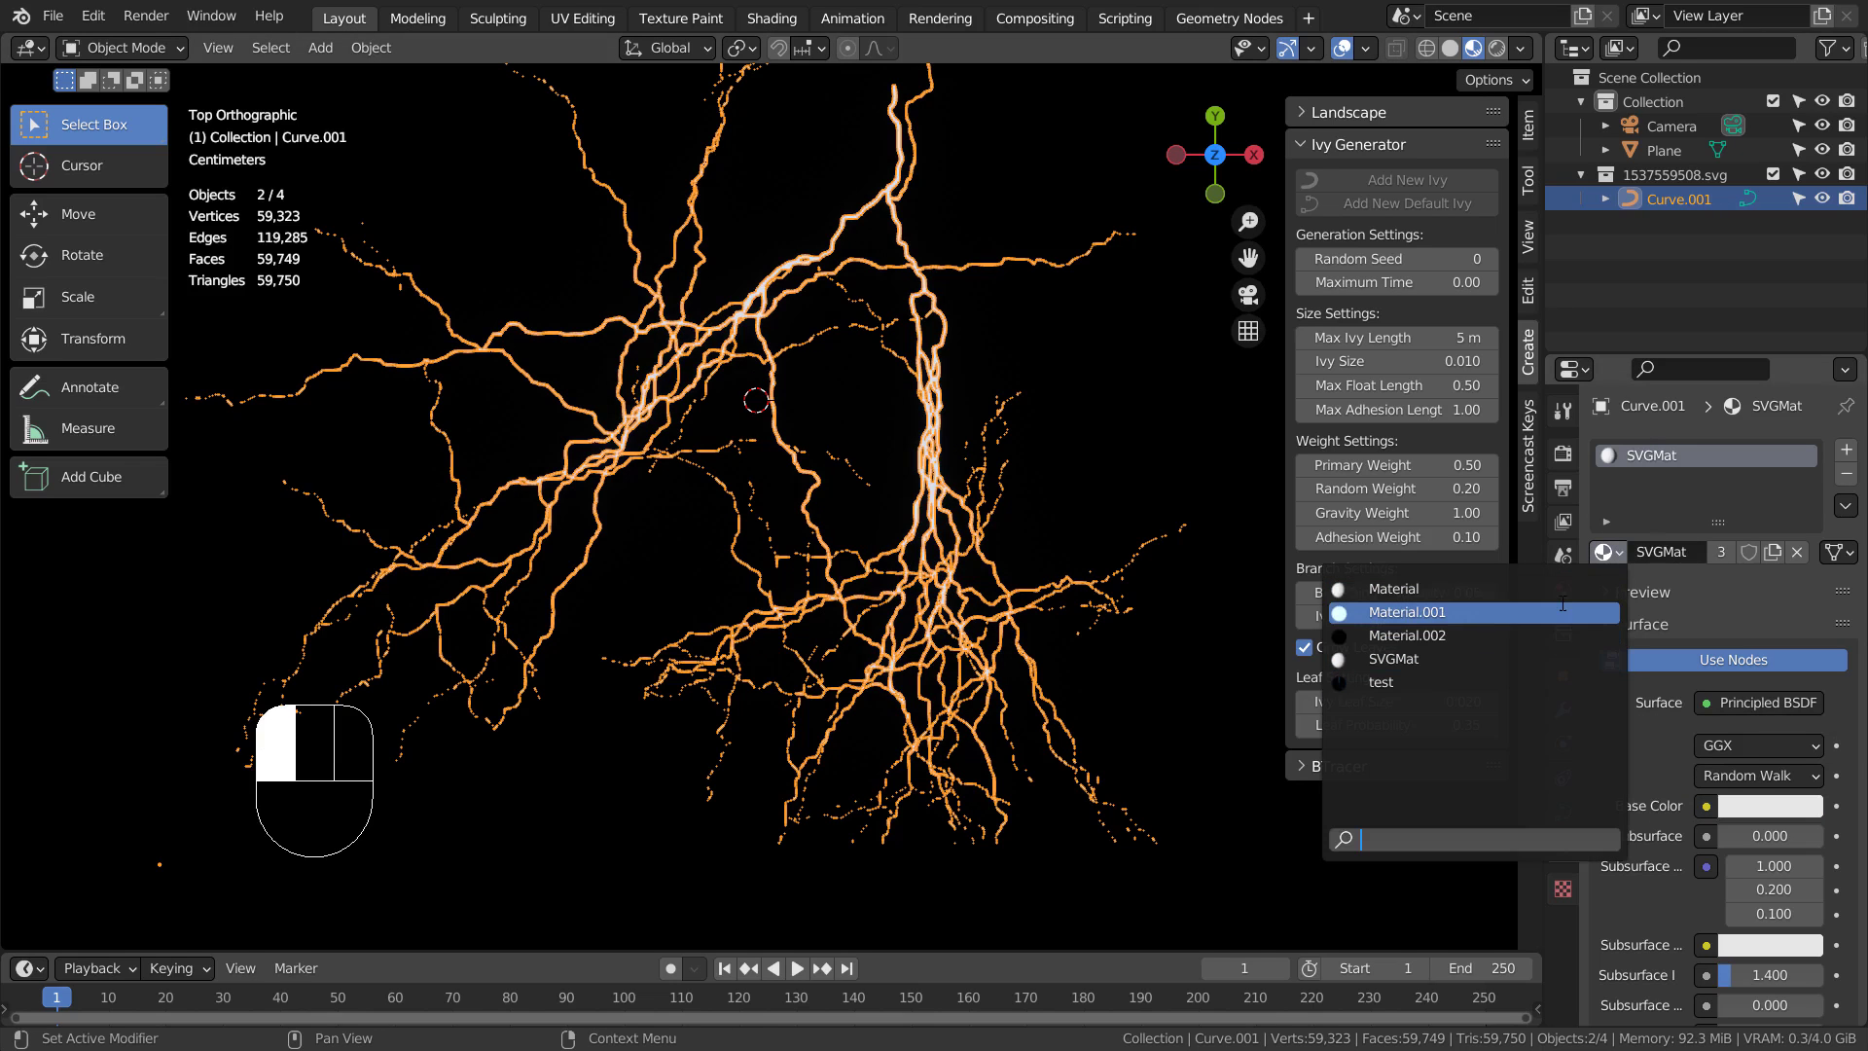
left_click(1562, 610)
left_click(1134, 323)
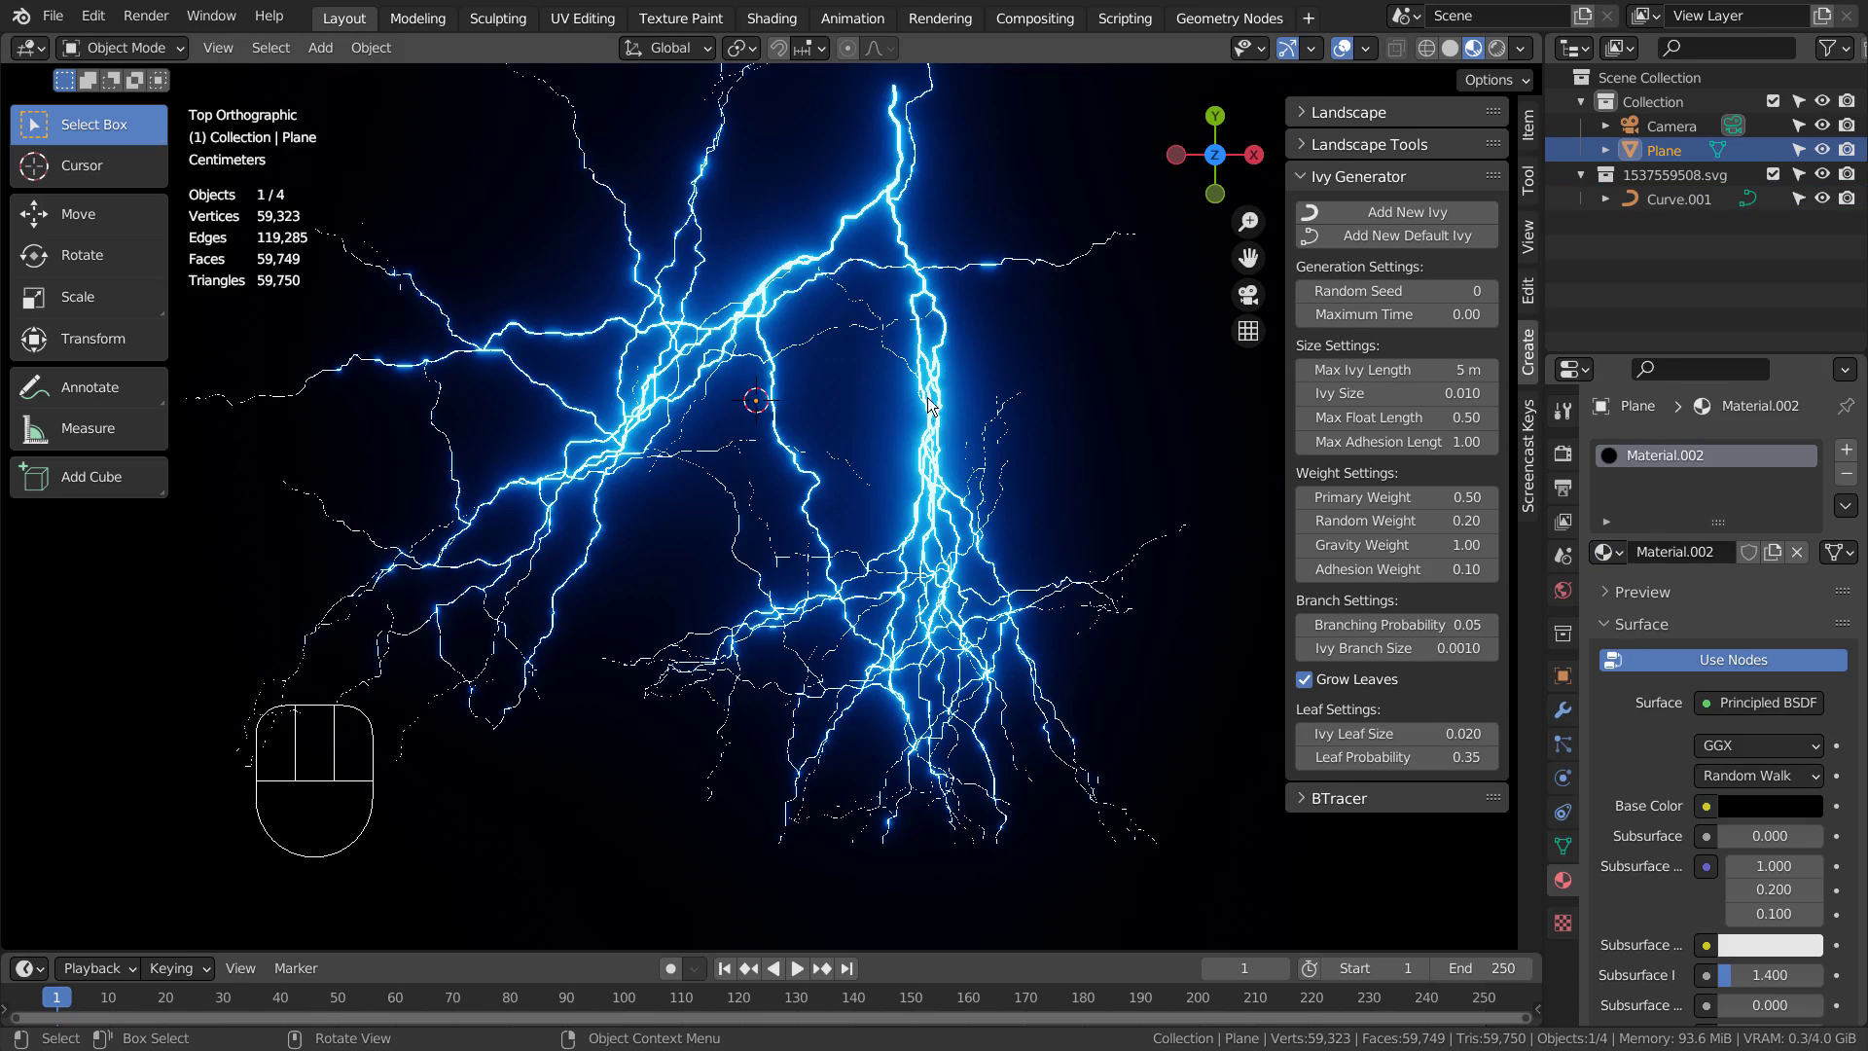
Duplicate the blue lightning curve Curve.001 and rotate the copy into a new angle
scroll(994, 558, "down", 5)
scroll(995, 558, "up", 8)
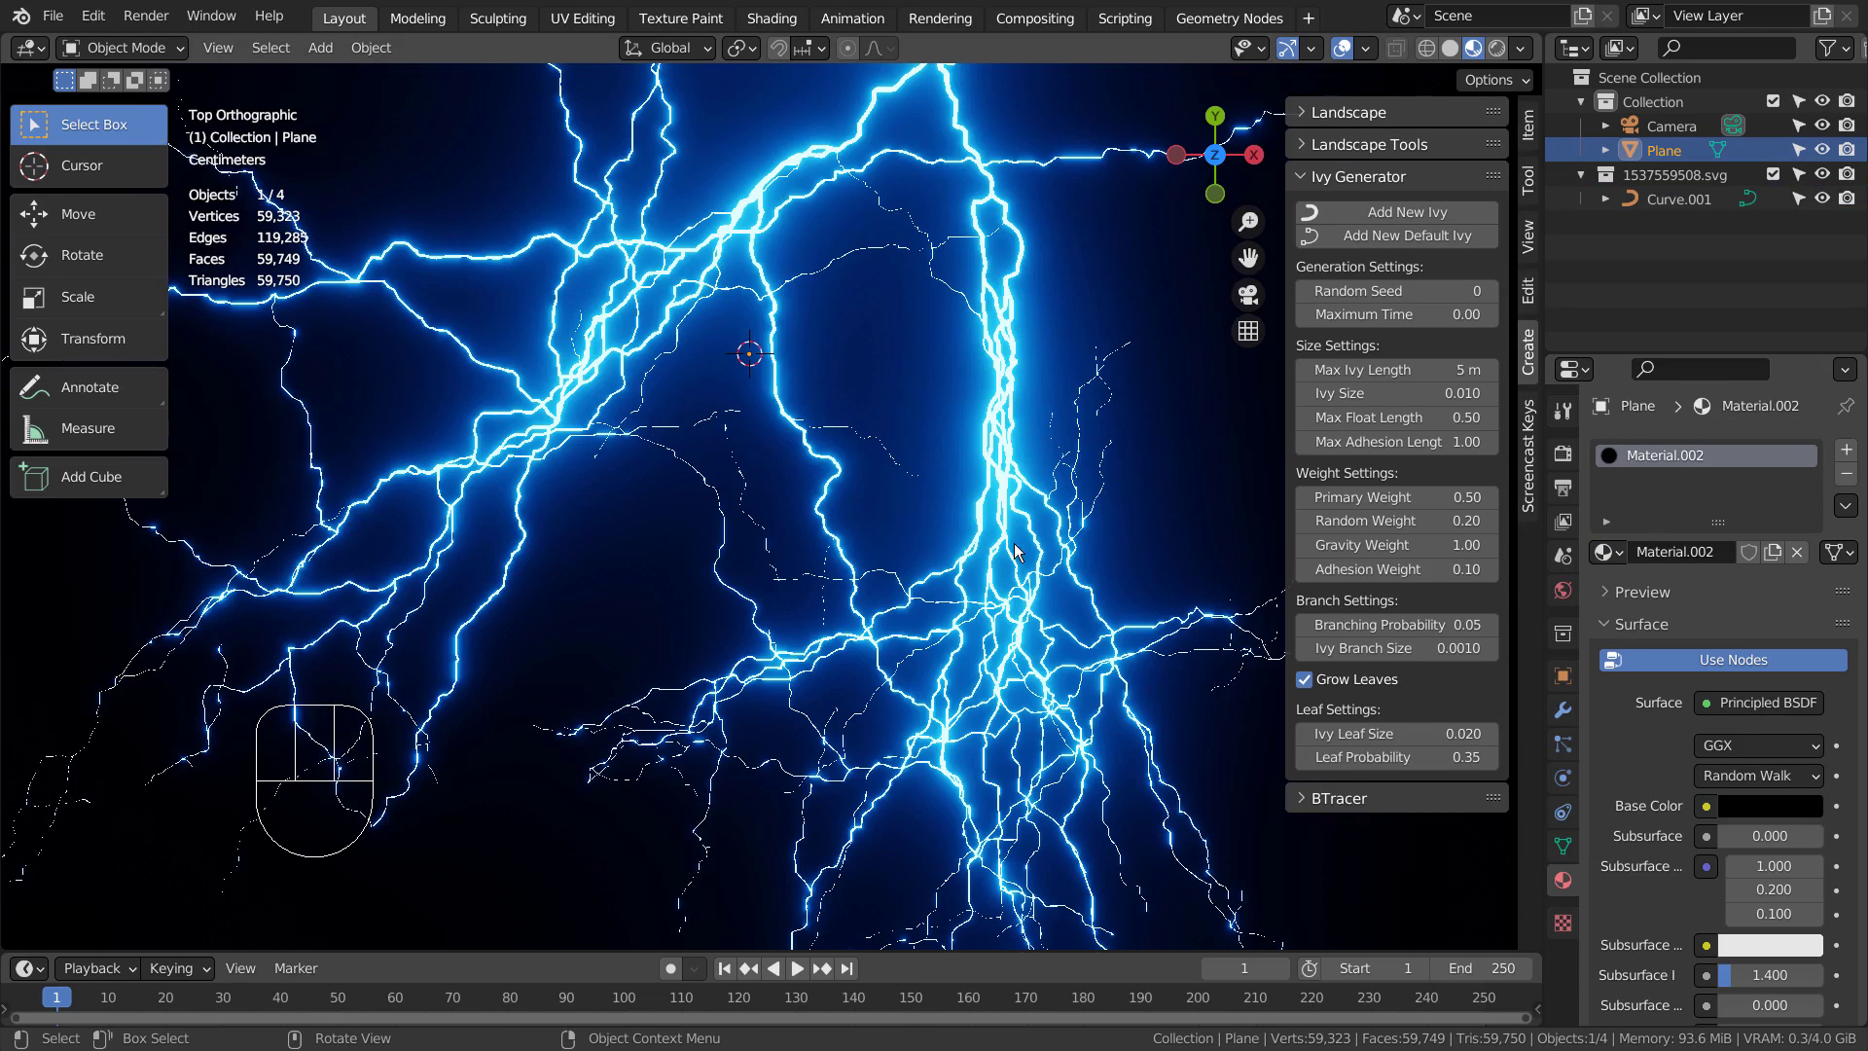
left_click(1008, 531, "shift")
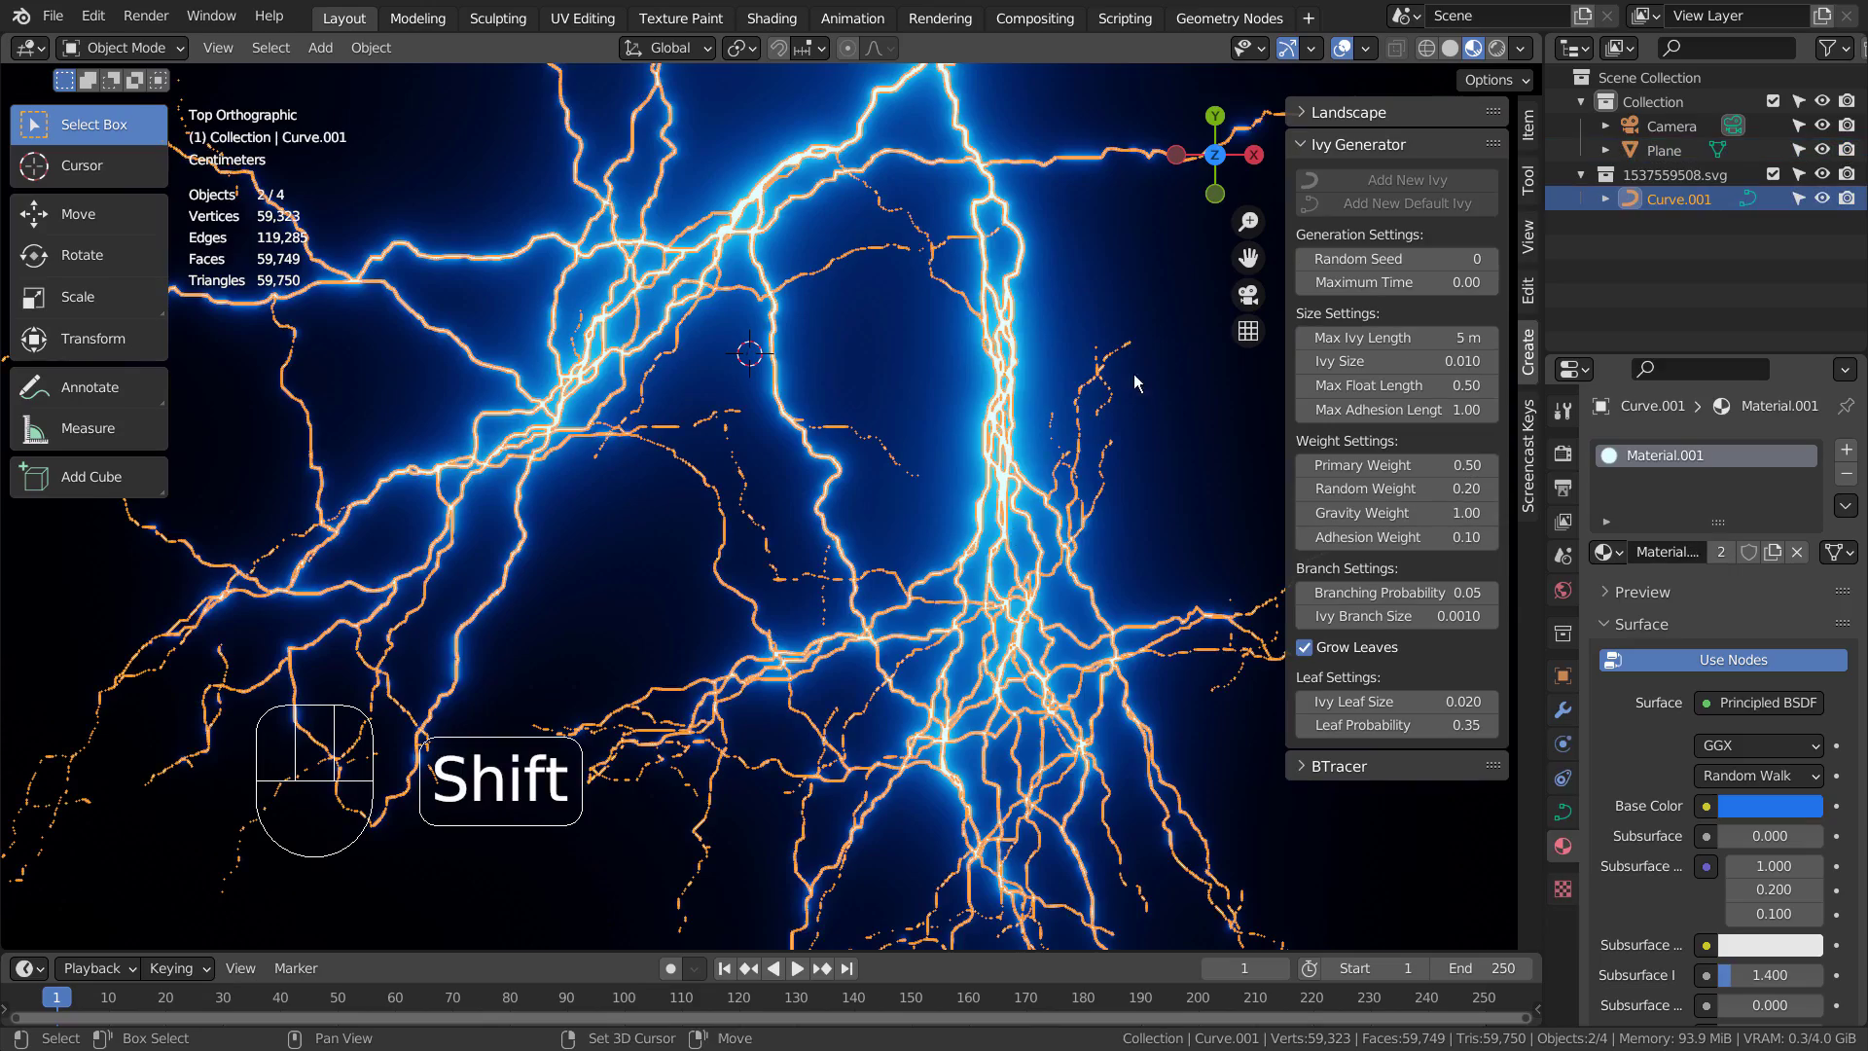
key("shift+d")
key("r")
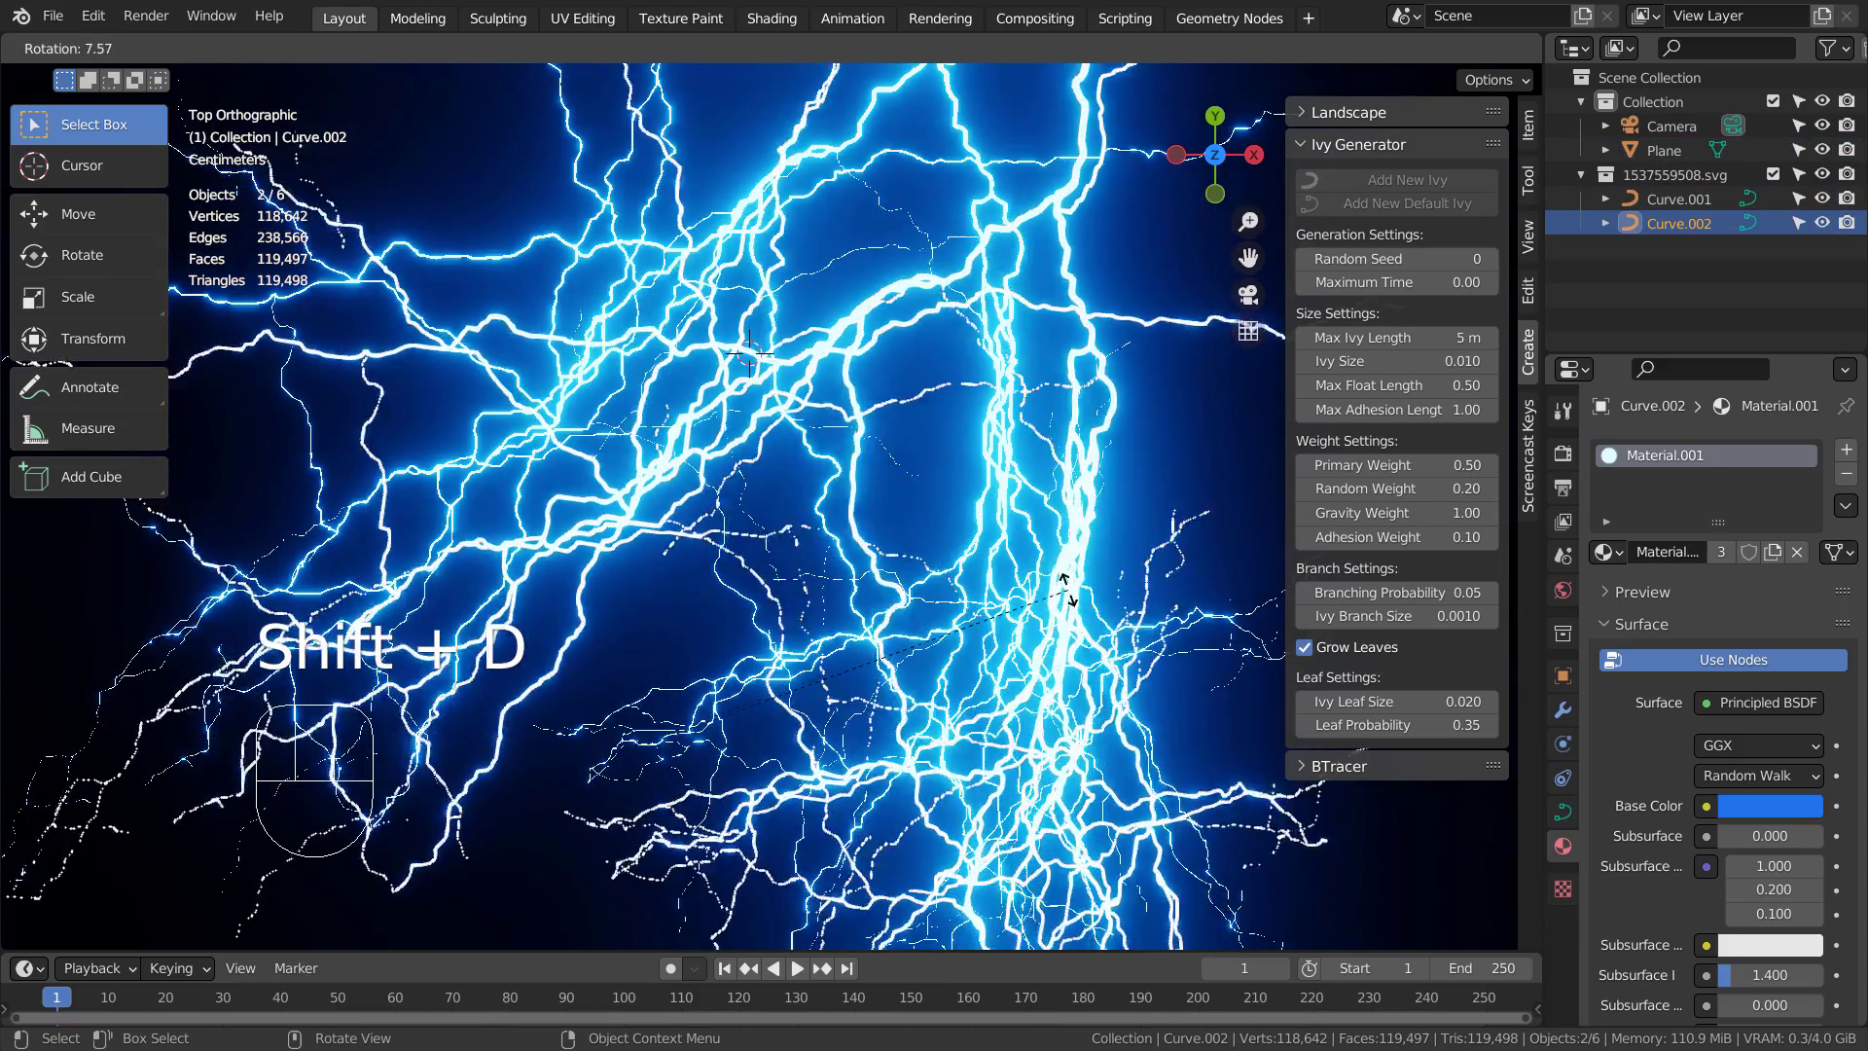
left_click(1117, 370)
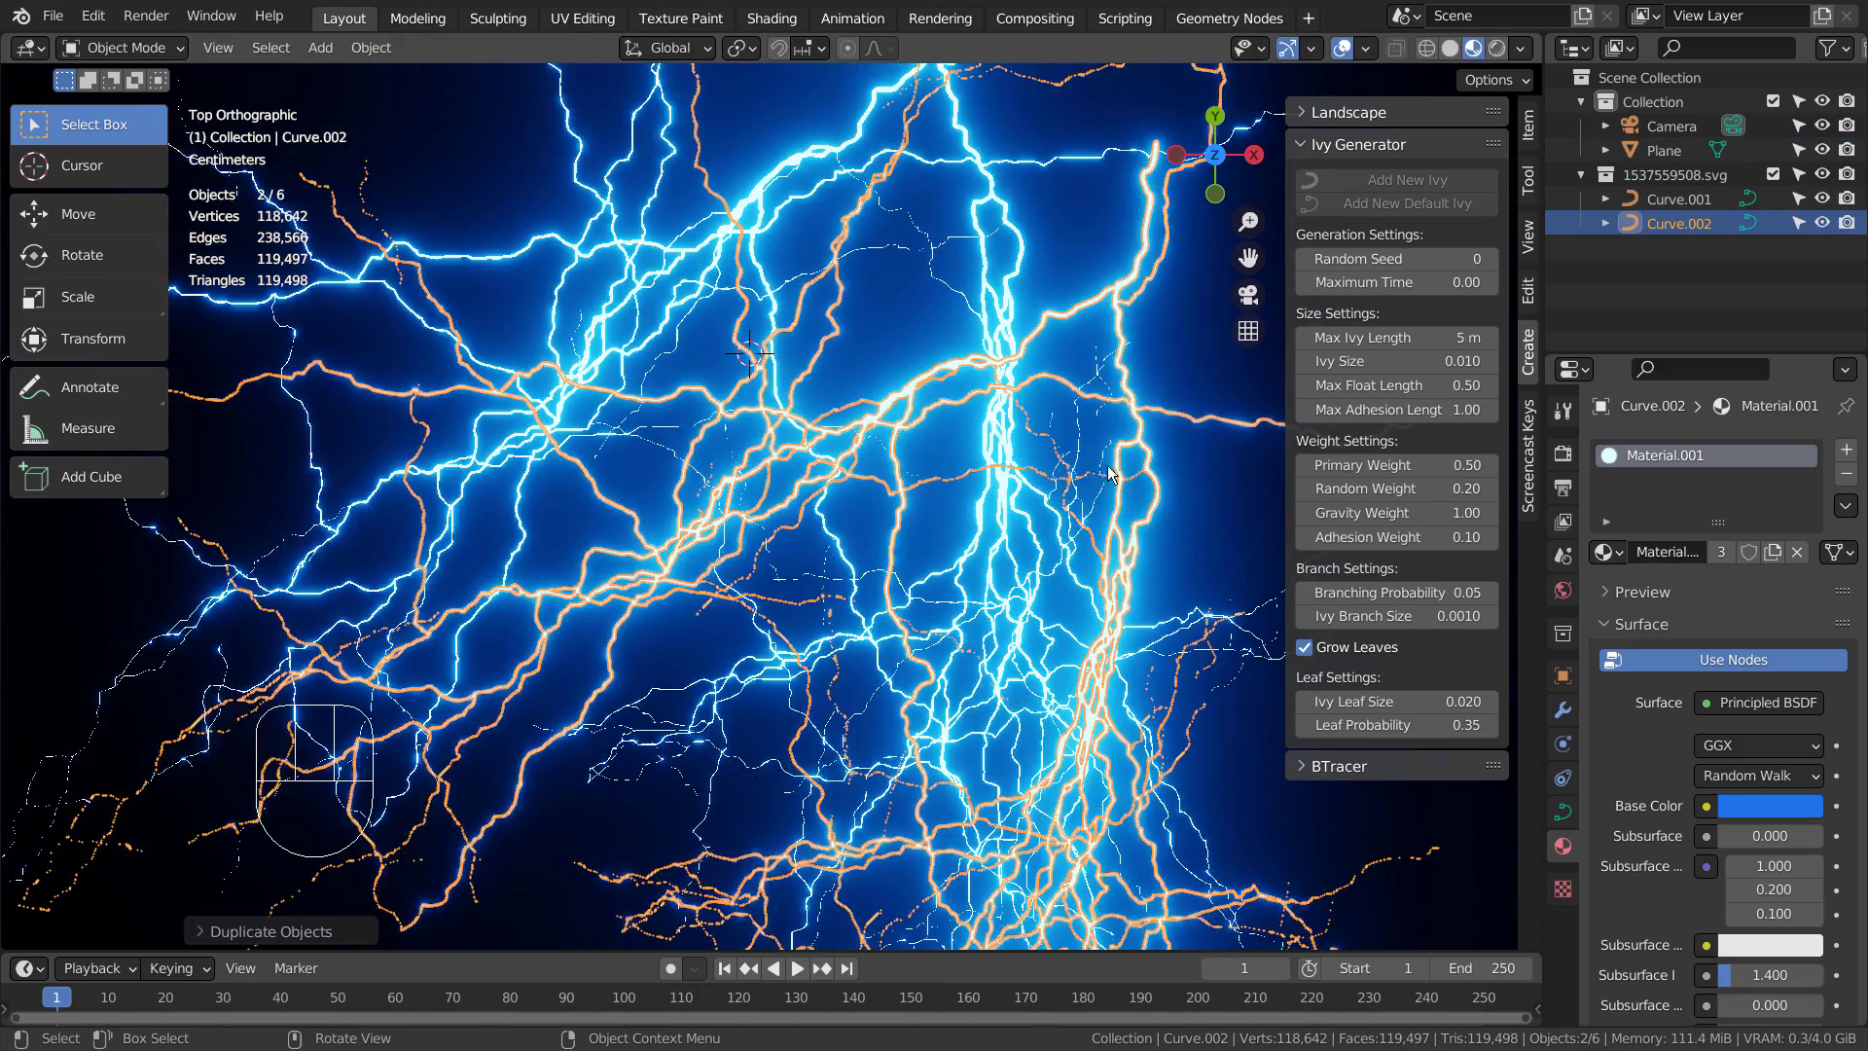
scroll(1117, 370, "down", 5)
key("r")
left_click(778, 699)
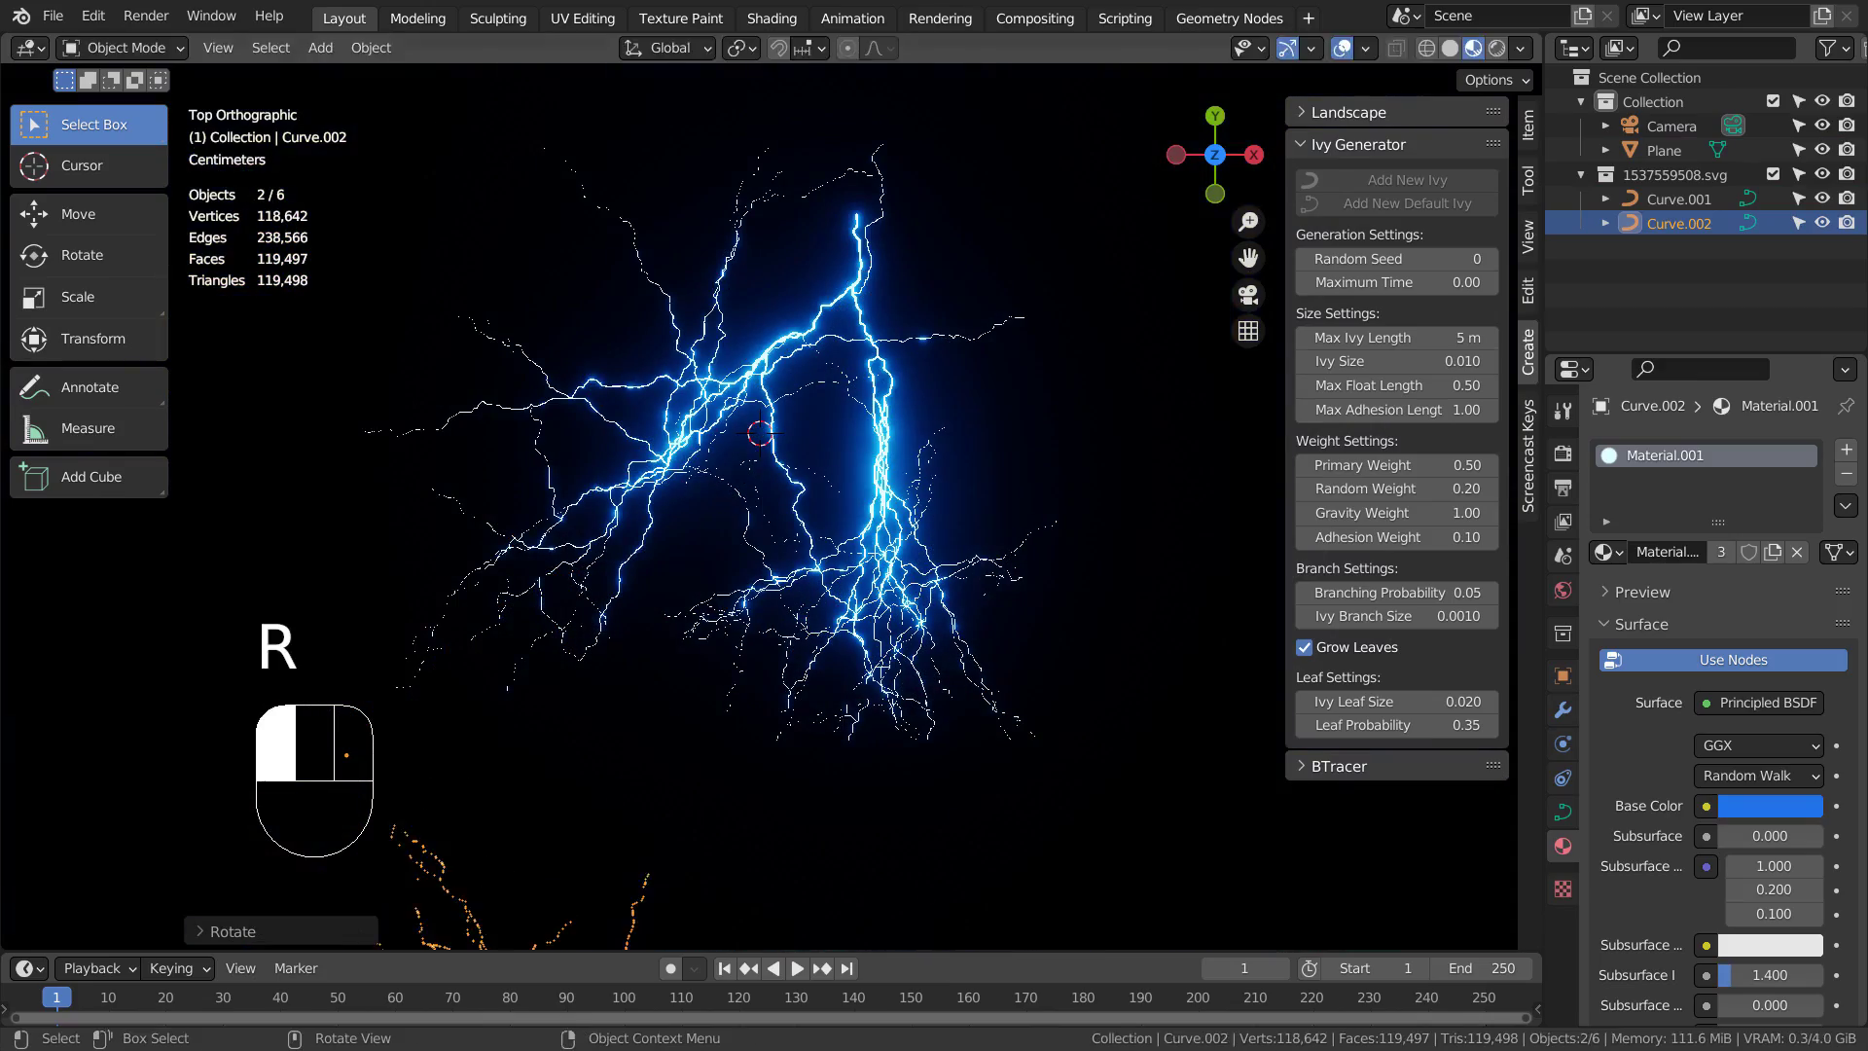
Move the copy, enlarge it about 1.65×, and shift it to a new position
key("g")
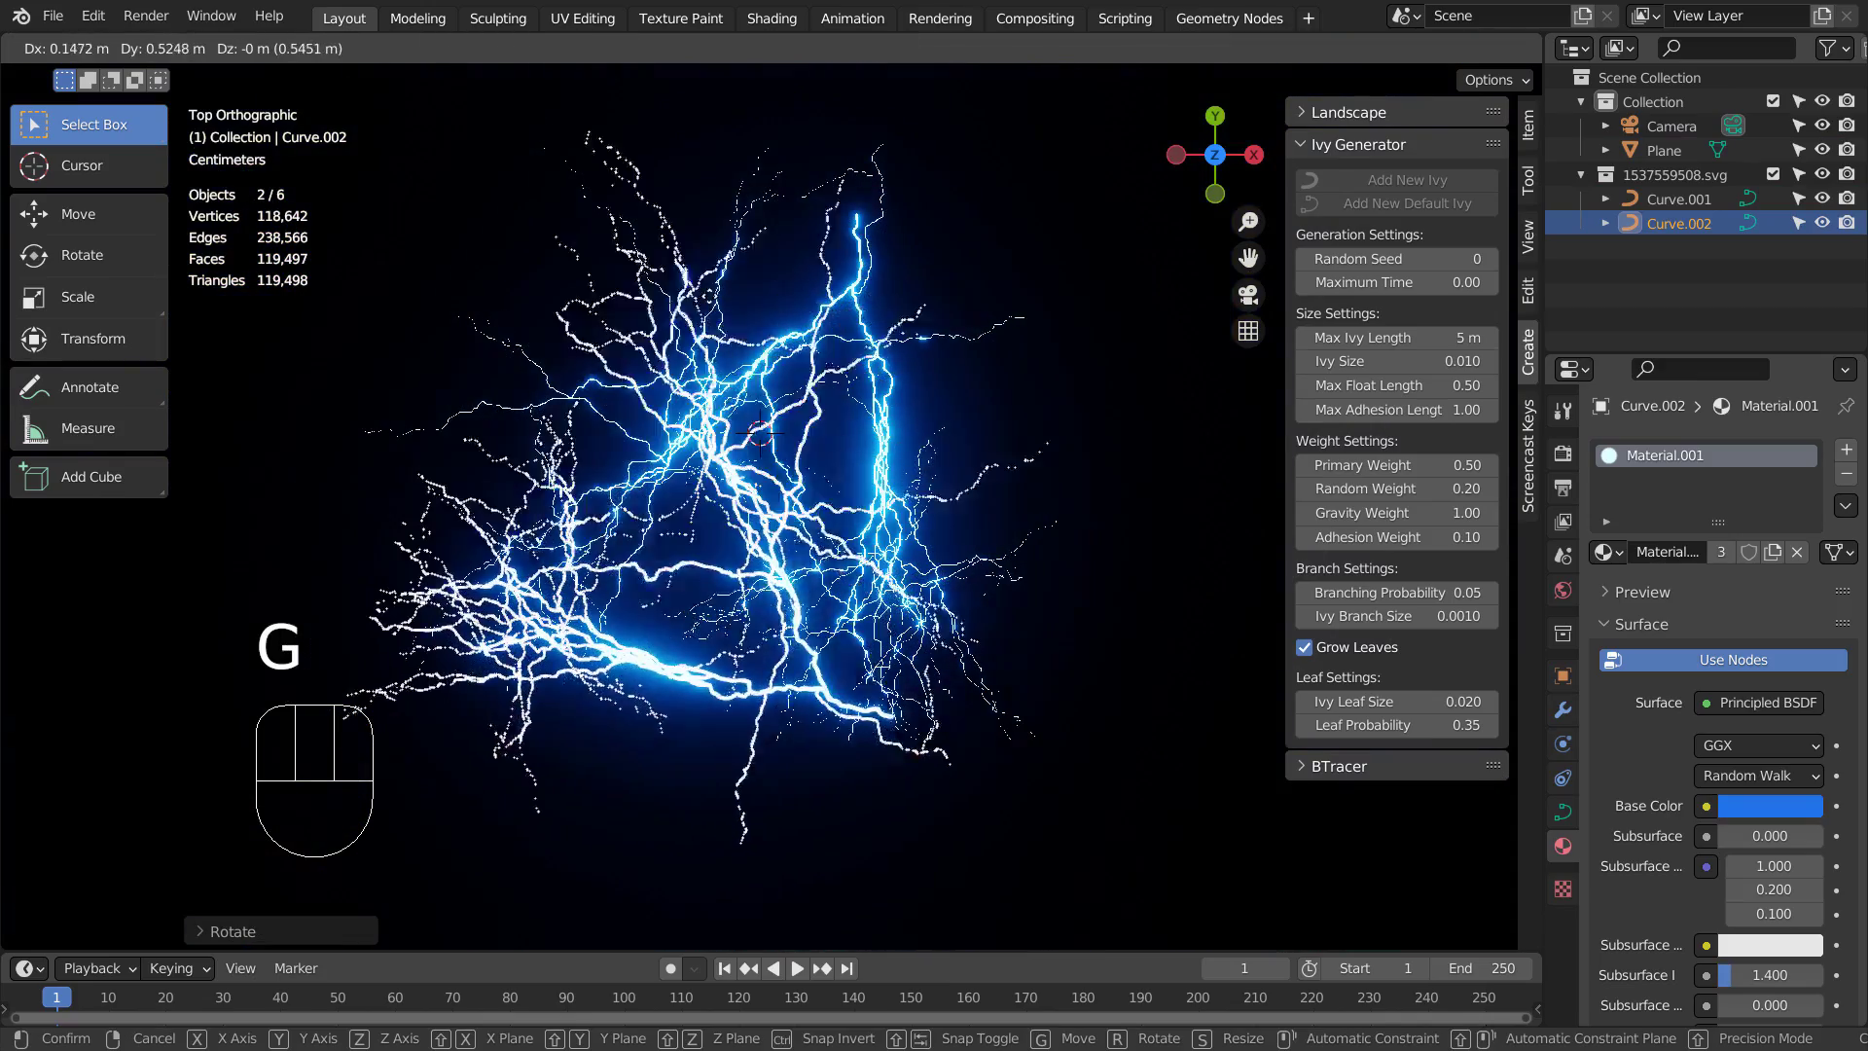
left_click(792, 267)
key("s")
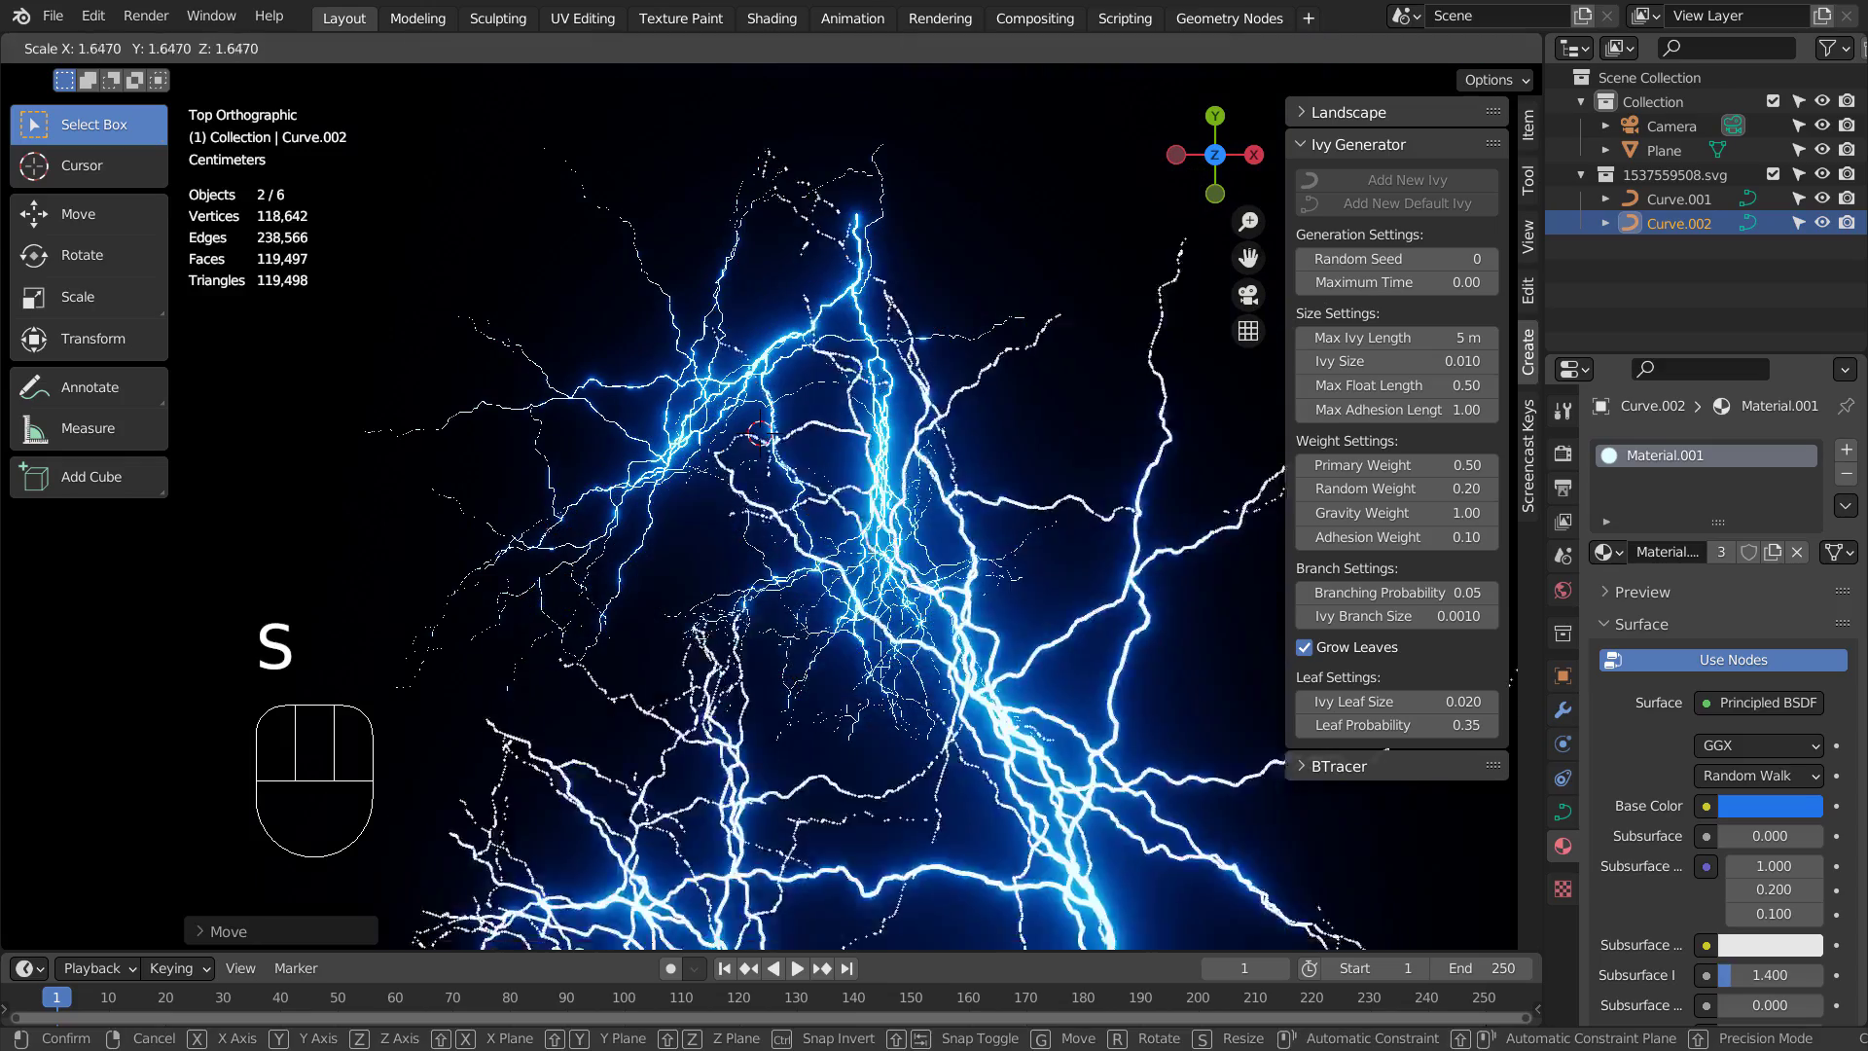
left_click(905, 468)
key("g")
key("g")
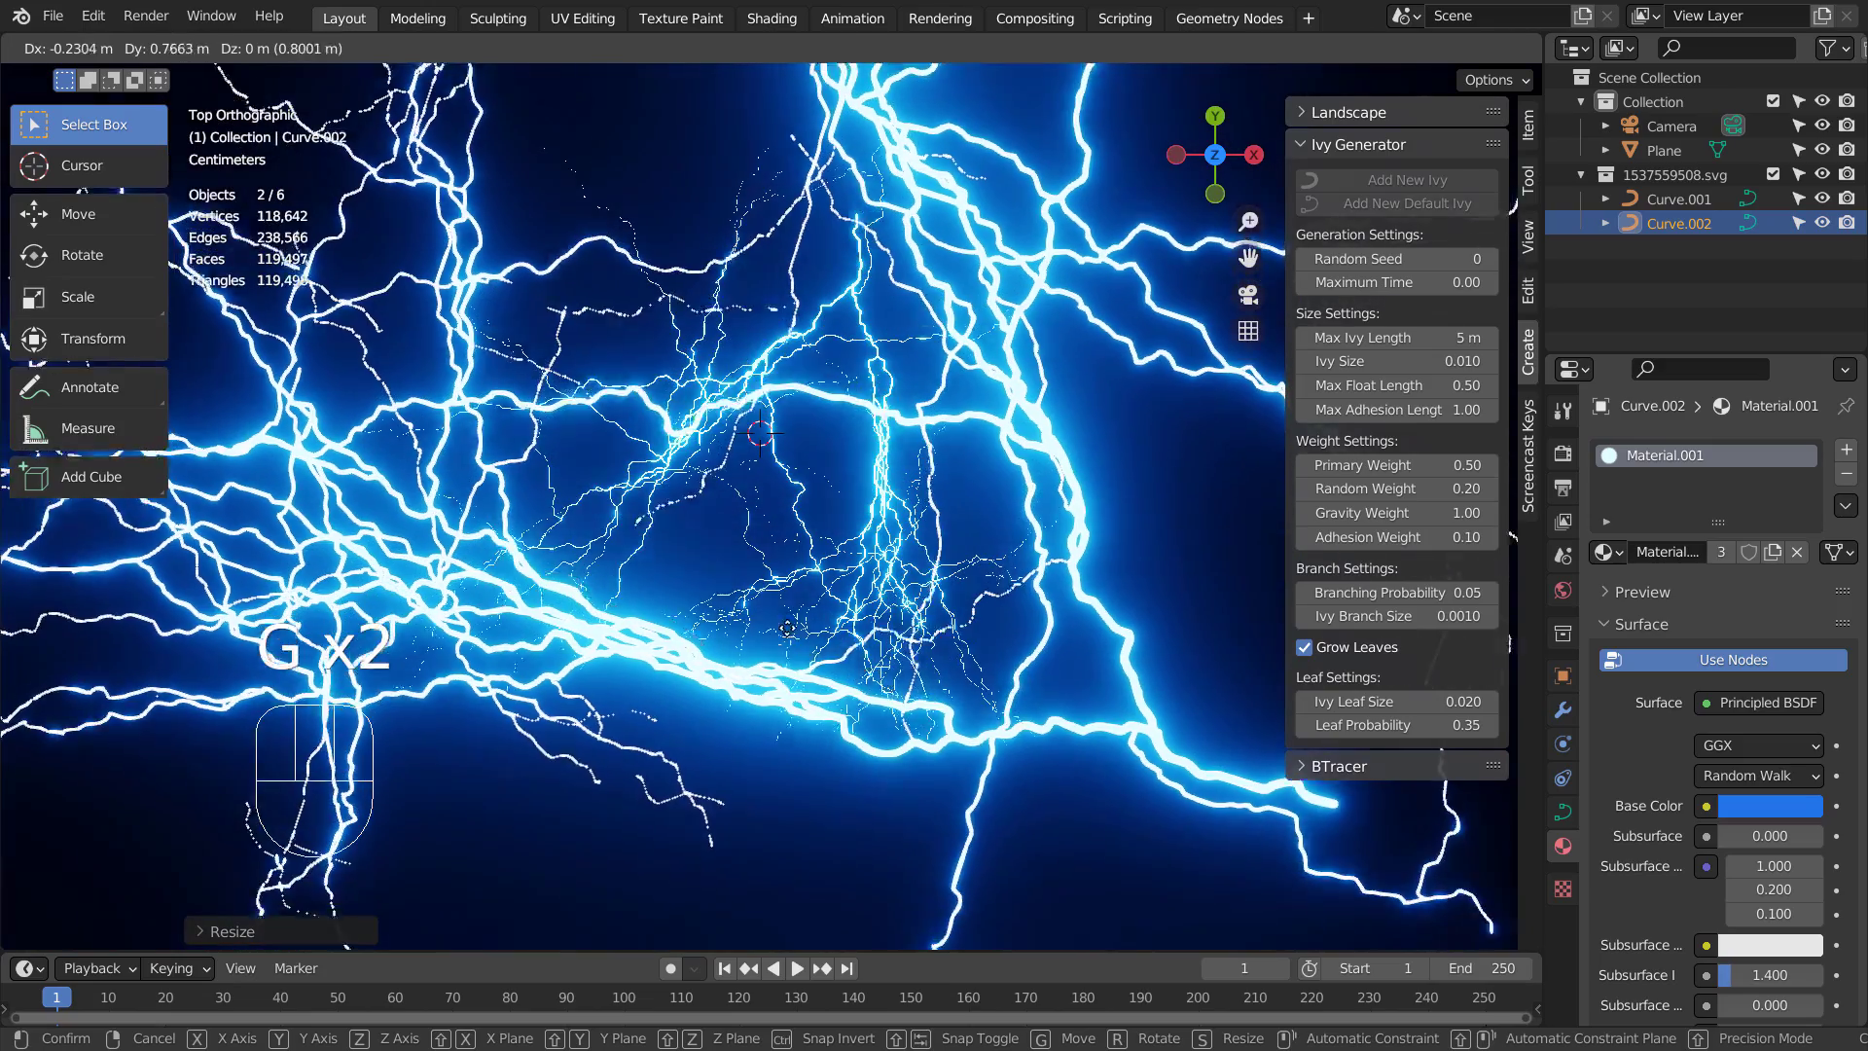
left_click(788, 630)
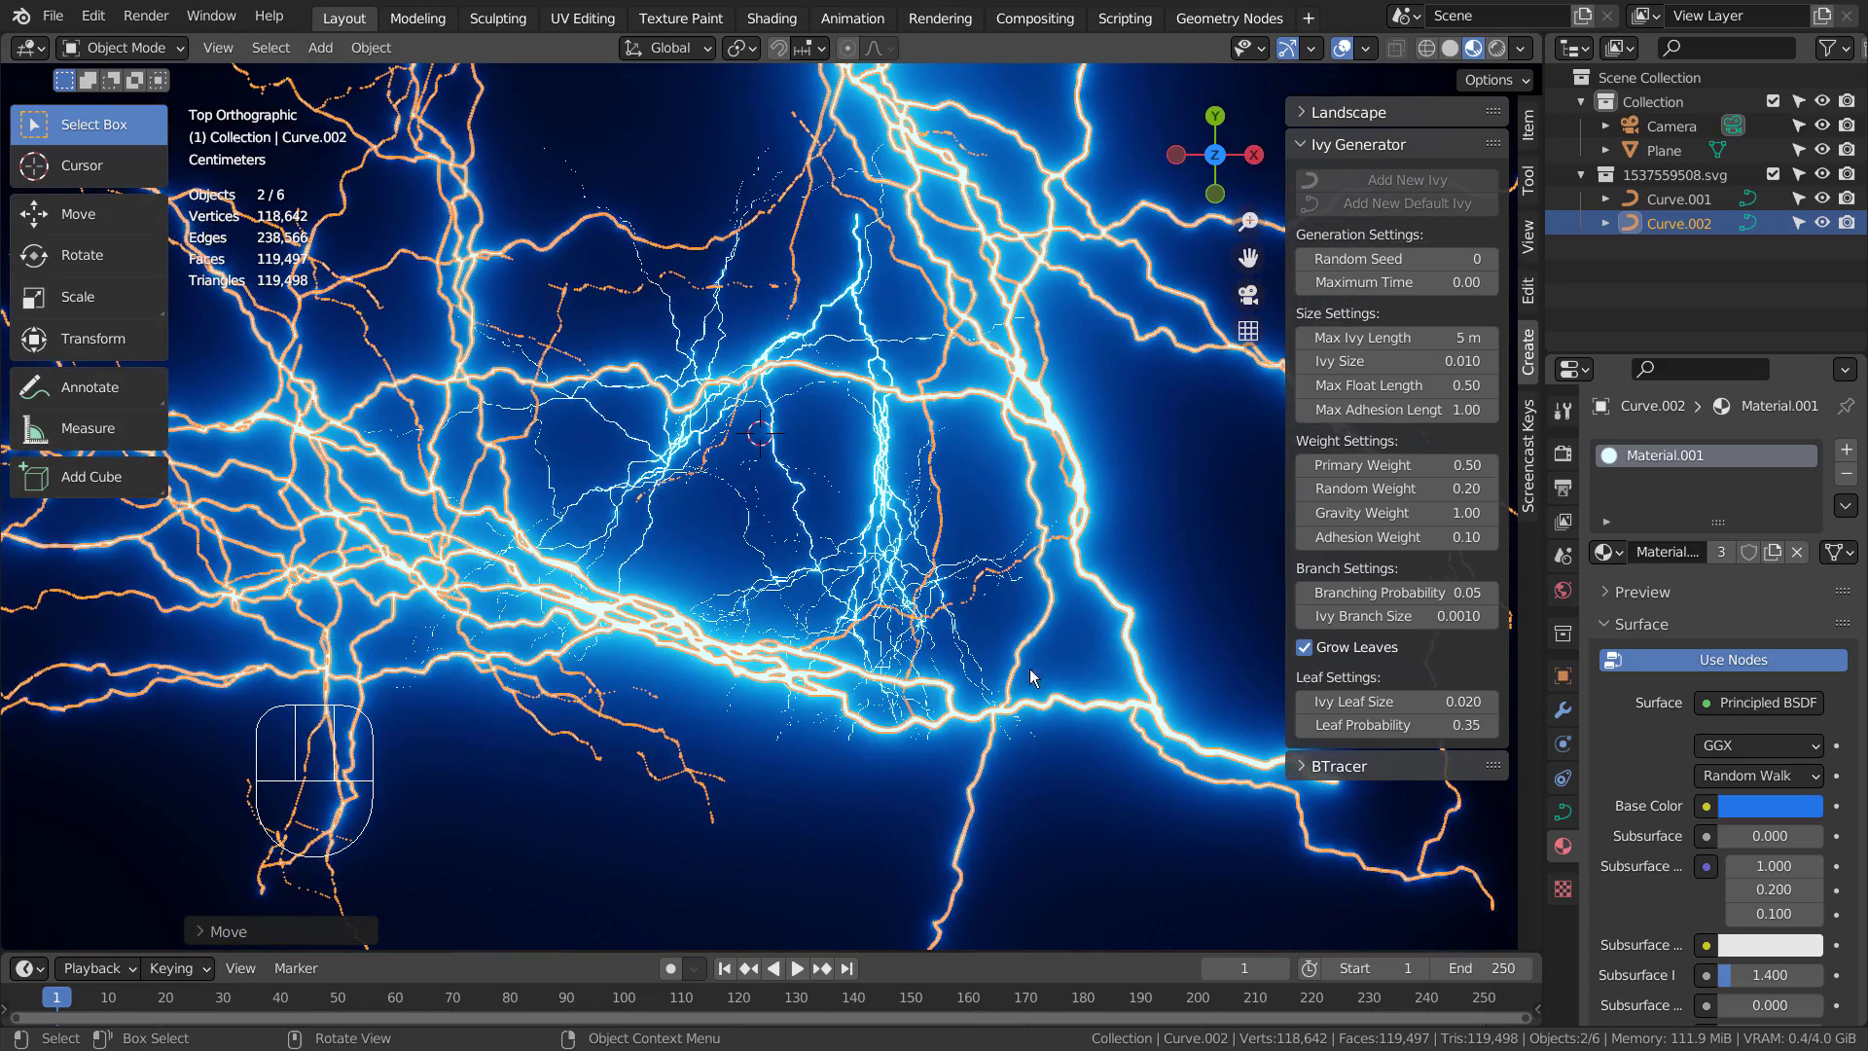
Lower the copy along Z slightly below the original lightning
middle_click_drag(1031, 675, 1019, 523)
key("g")
key("z")
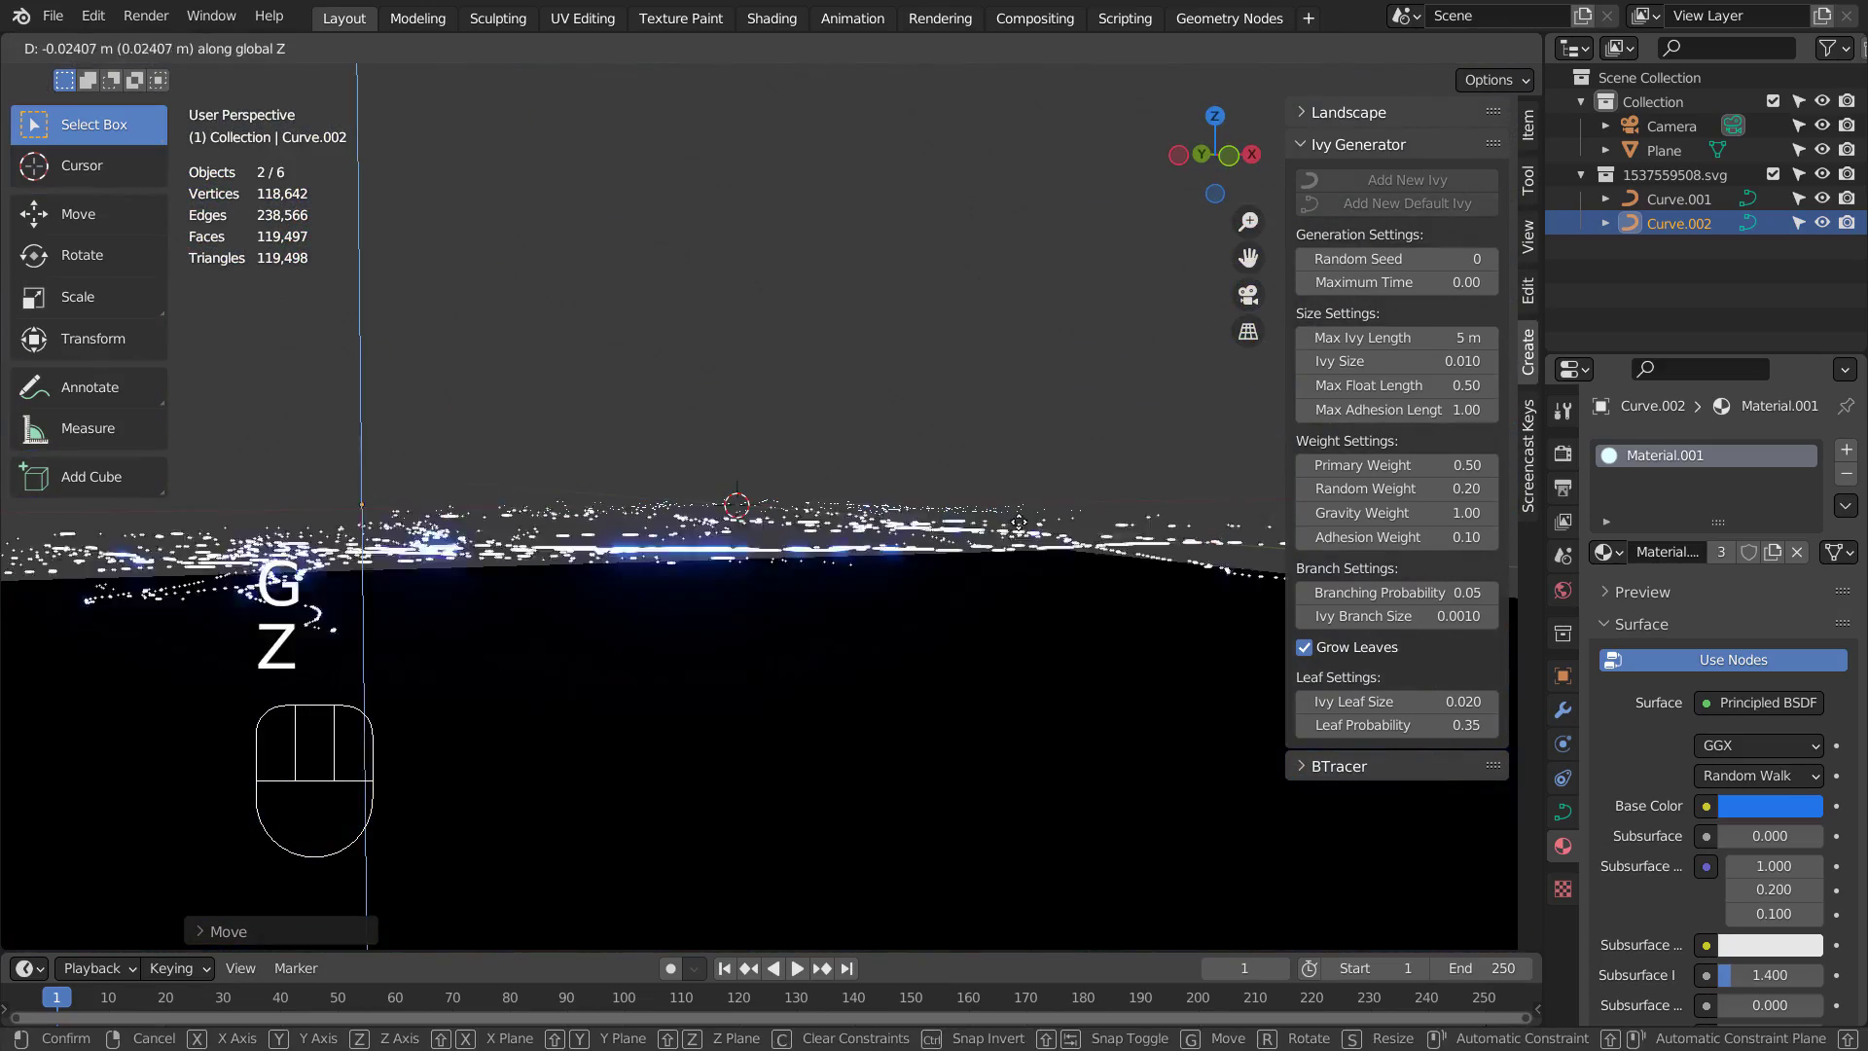
left_click(1020, 538)
middle_click_drag(875, 289, 1050, 449)
left_click(1120, 402)
From the top view, try rotating Curve.002, then undo that rotation
key("KP_2")
key("KP_1")
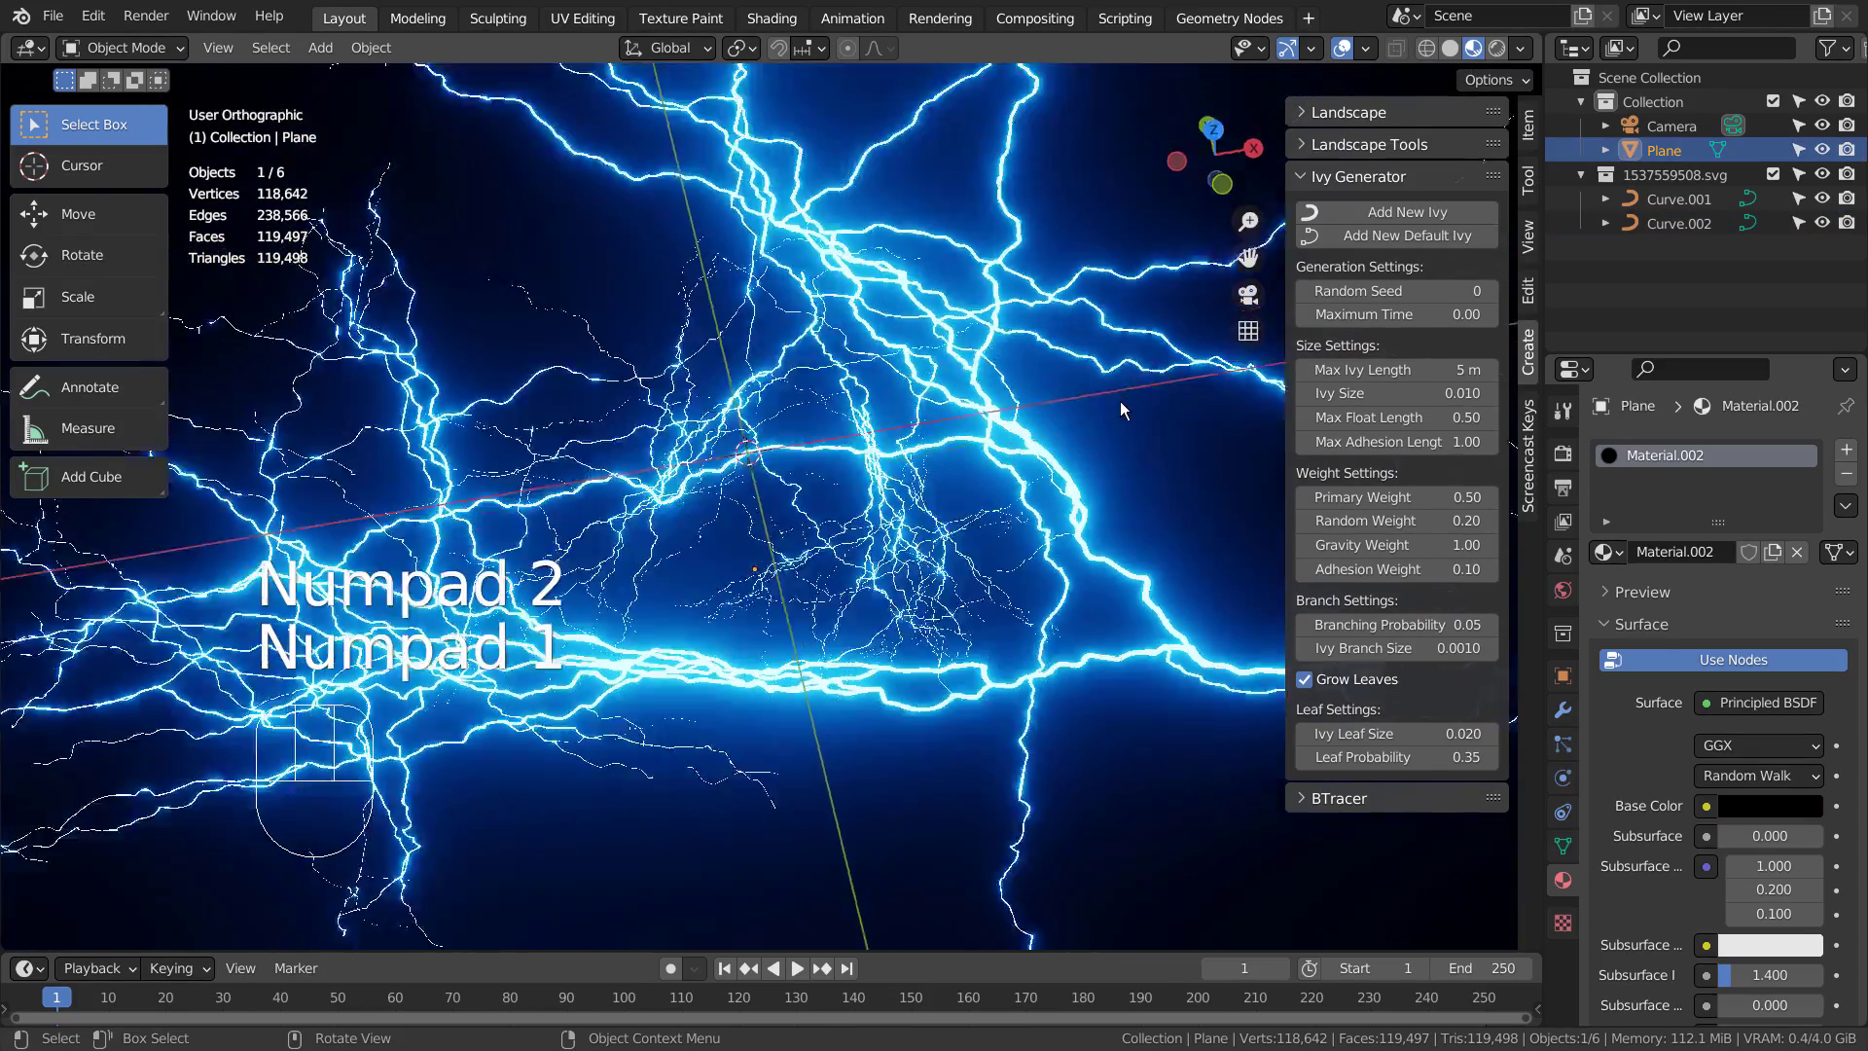
key("KP_7")
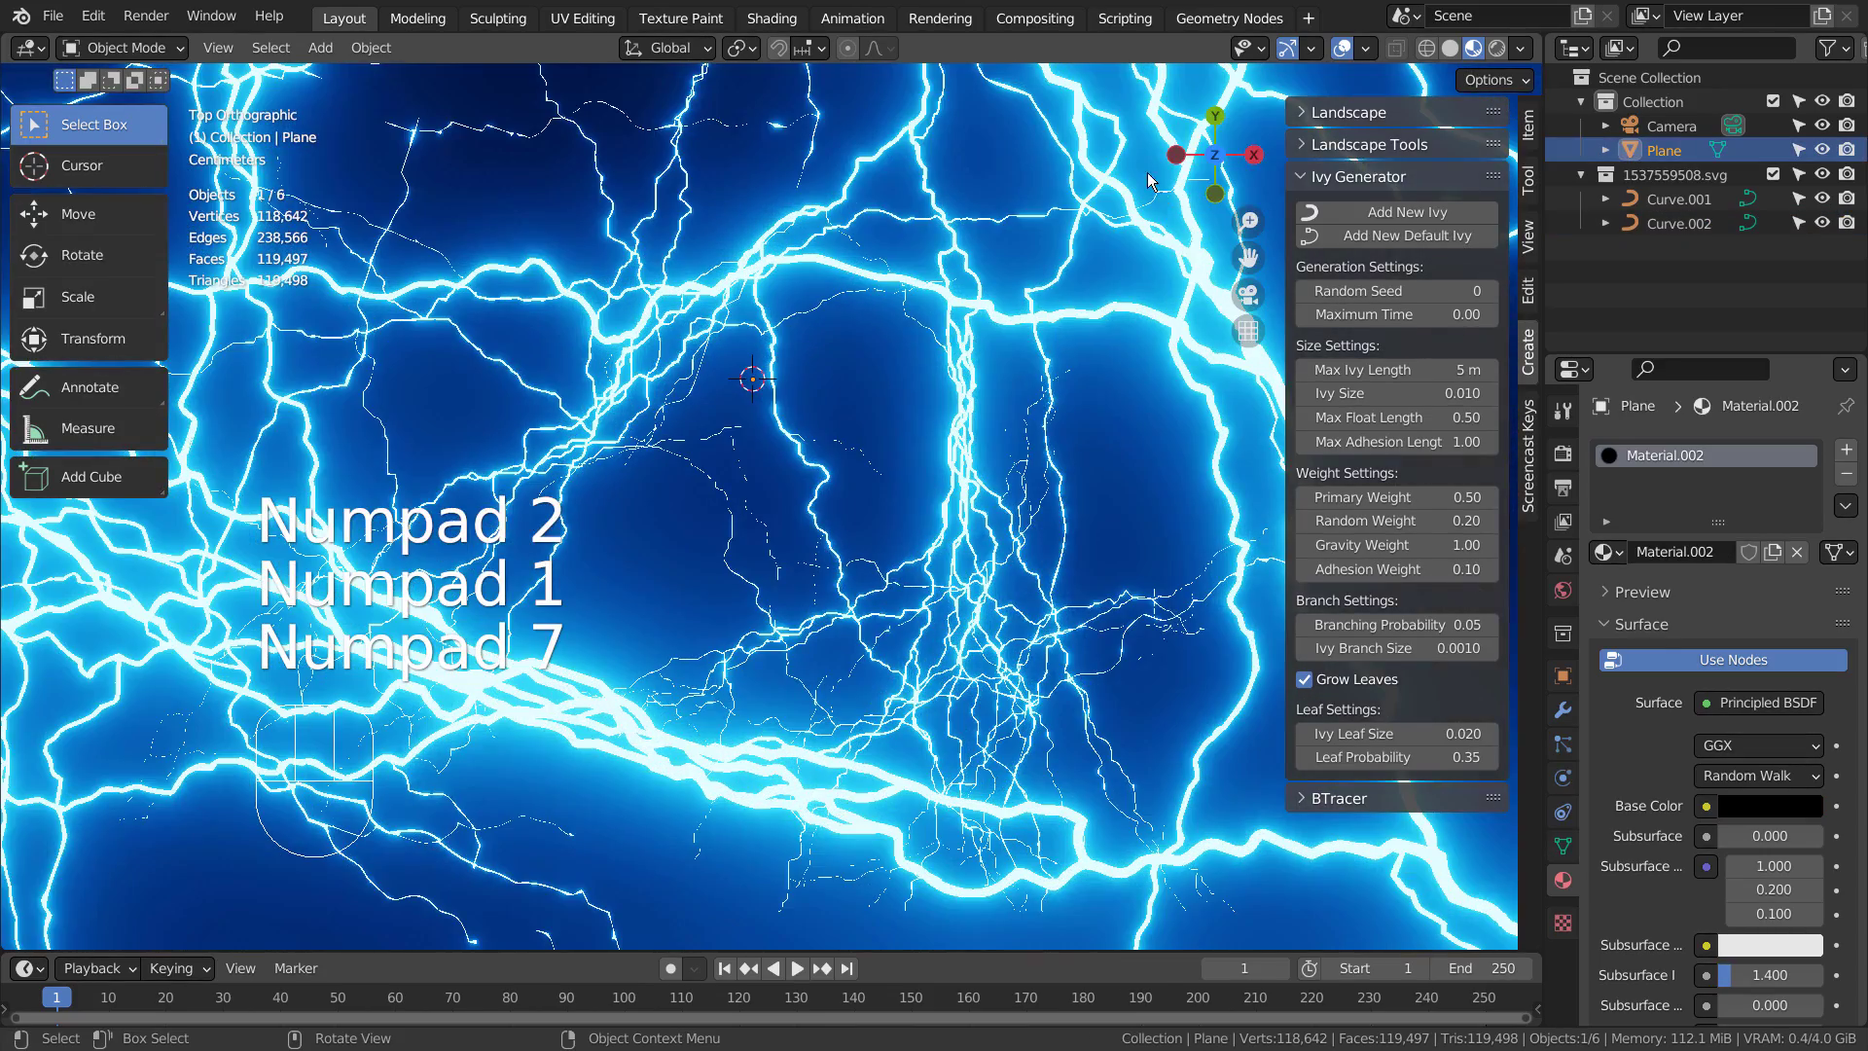
left_click(1117, 194)
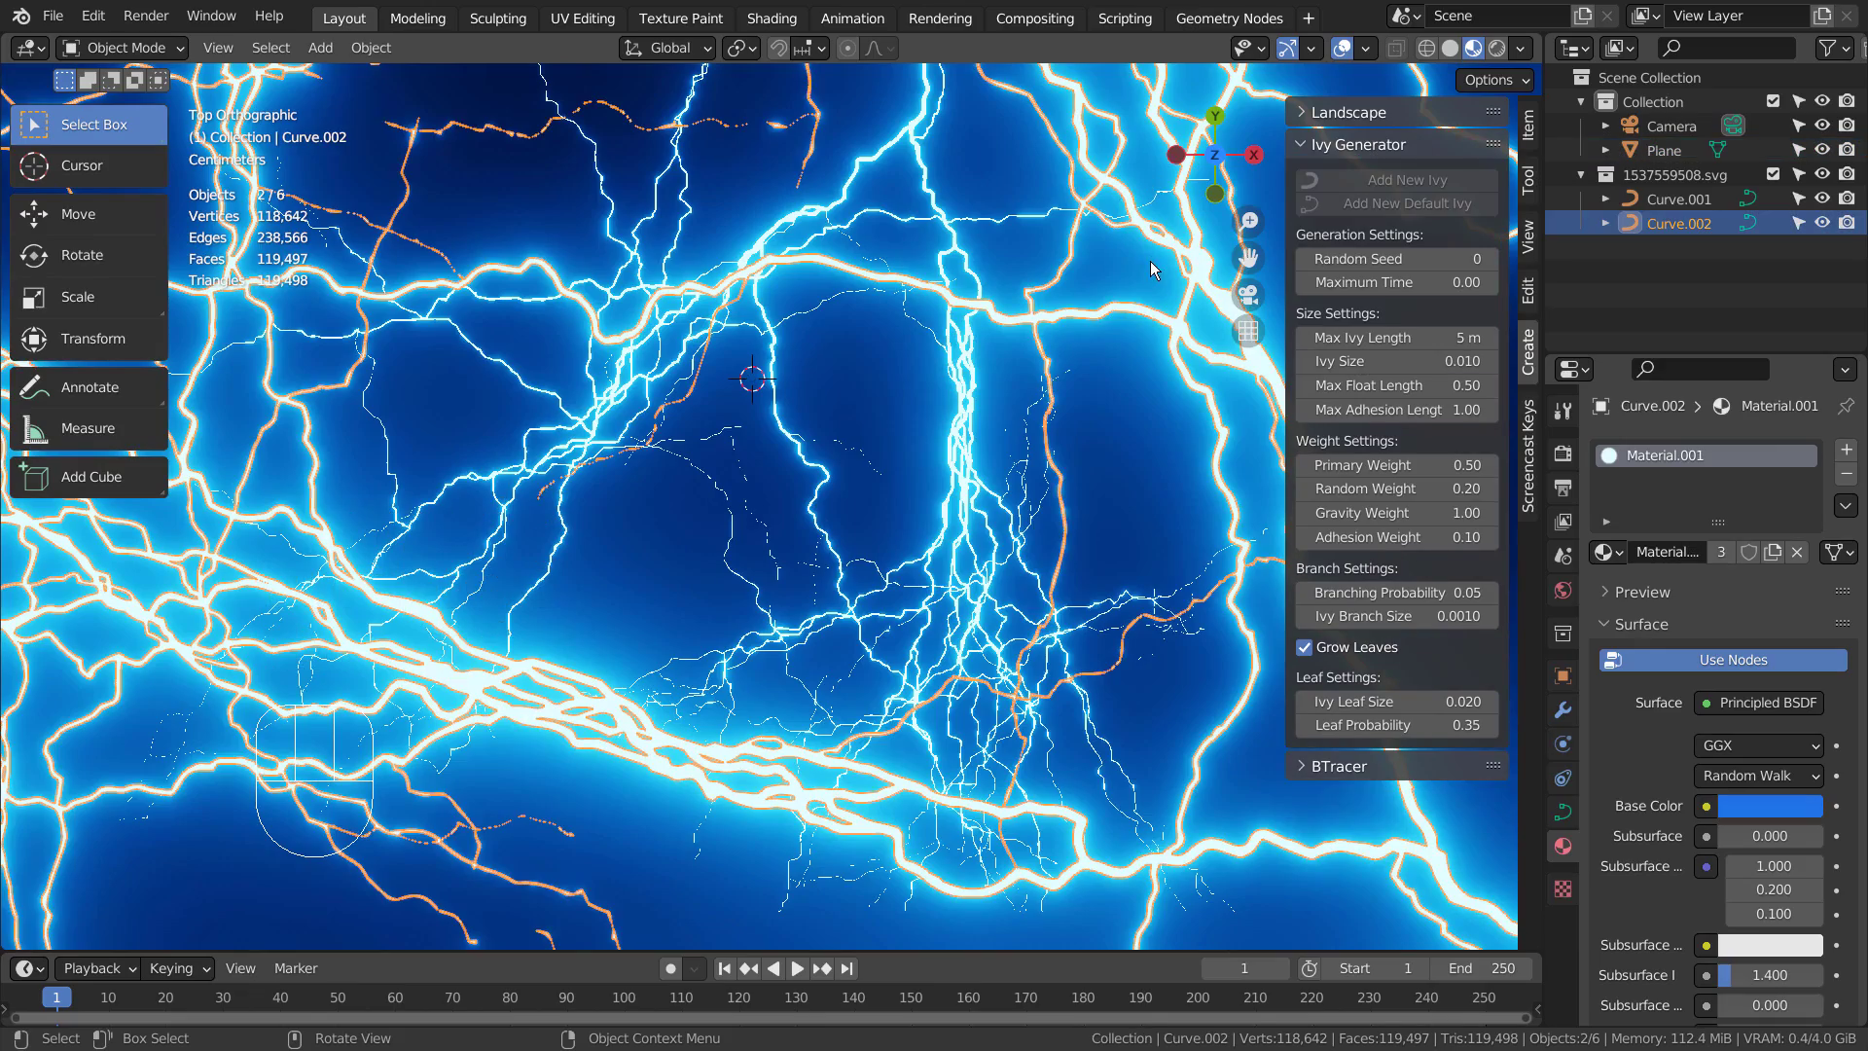
key("r")
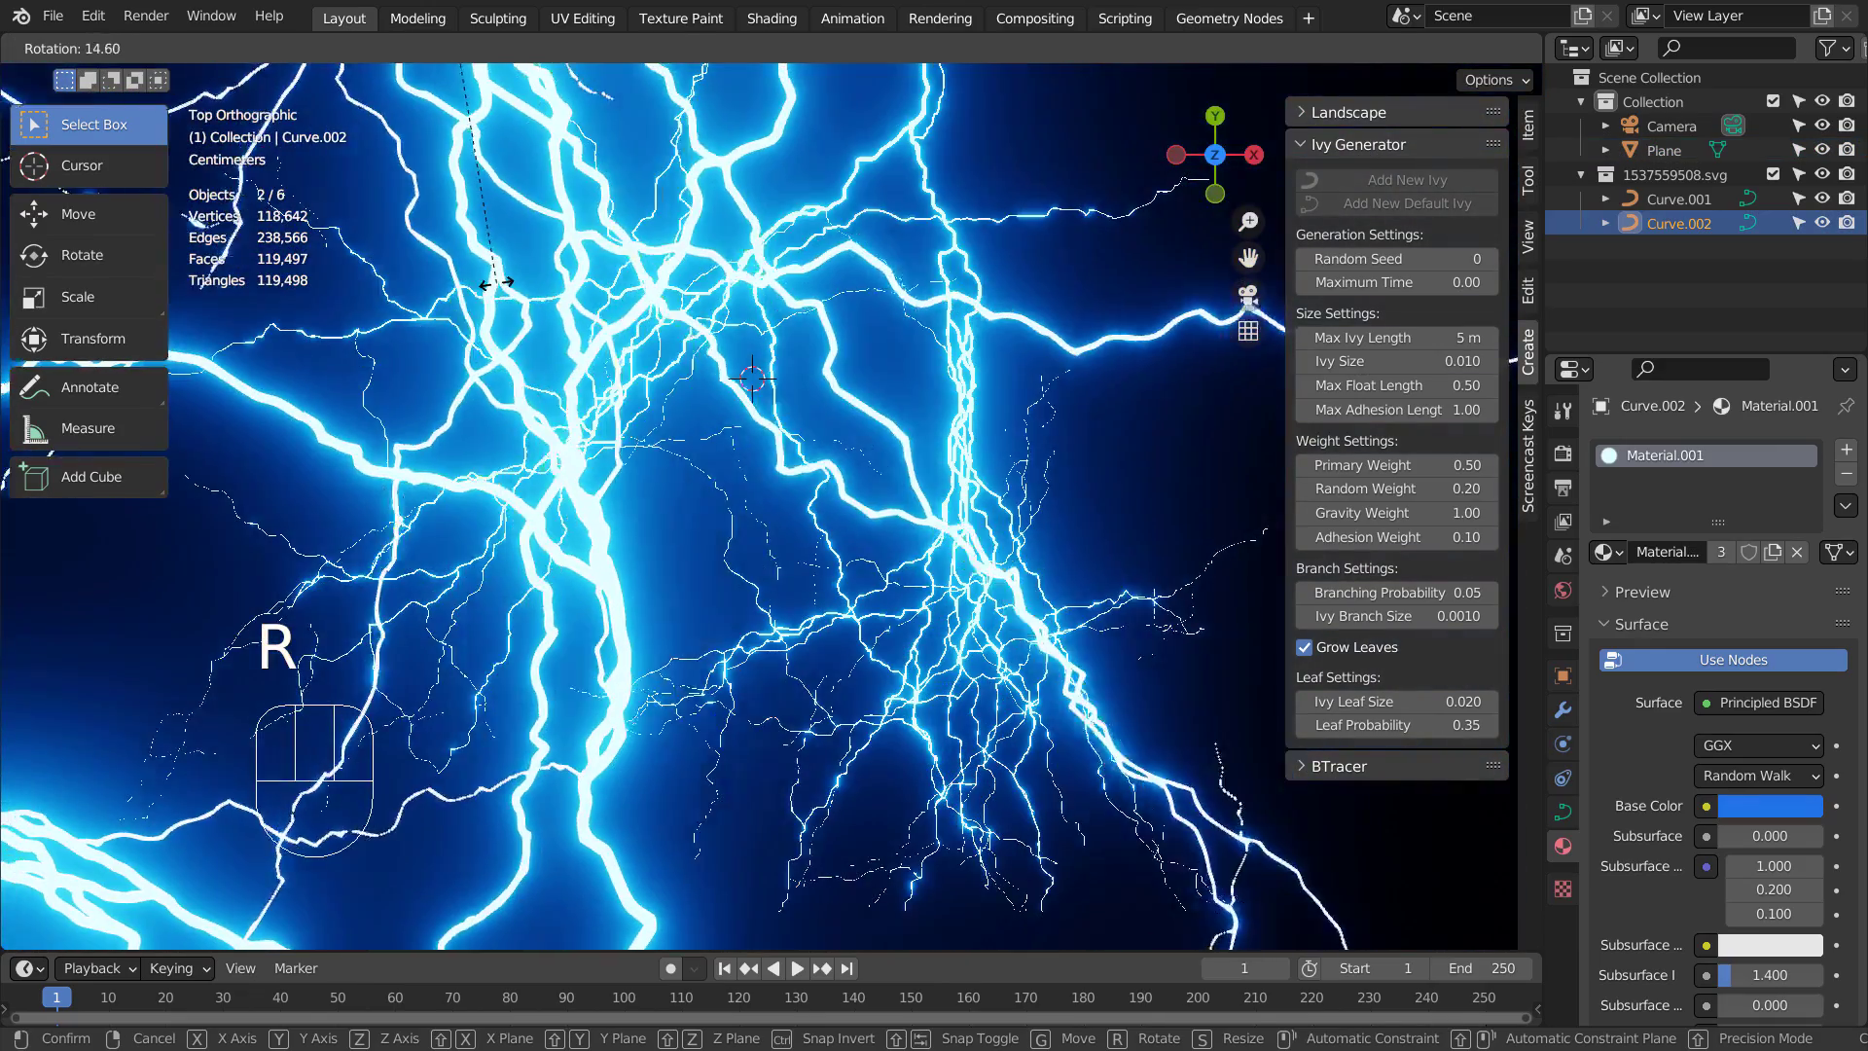
left_click(846, 288, "ctrl")
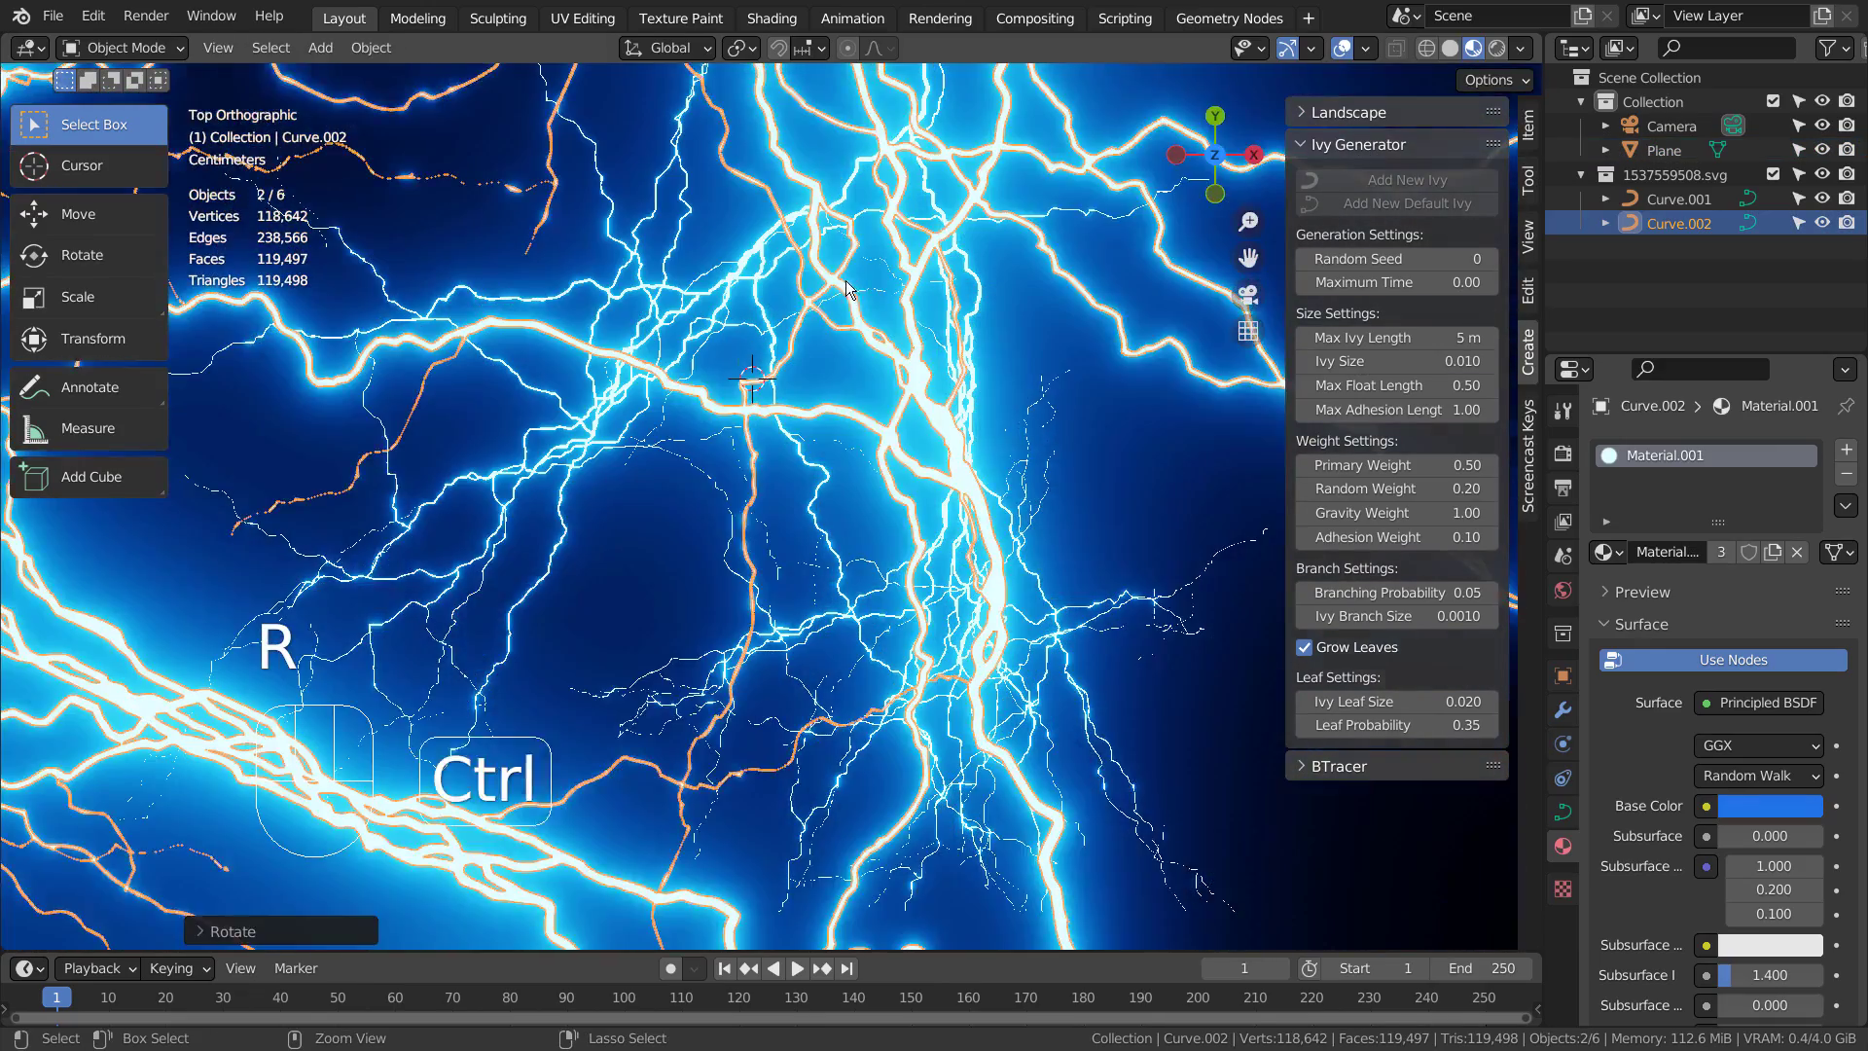
key("ctrl+z")
Reset Curve.002's origin and rotate the copy about 40° around it
left_click(371, 48)
mouse_move(409, 101)
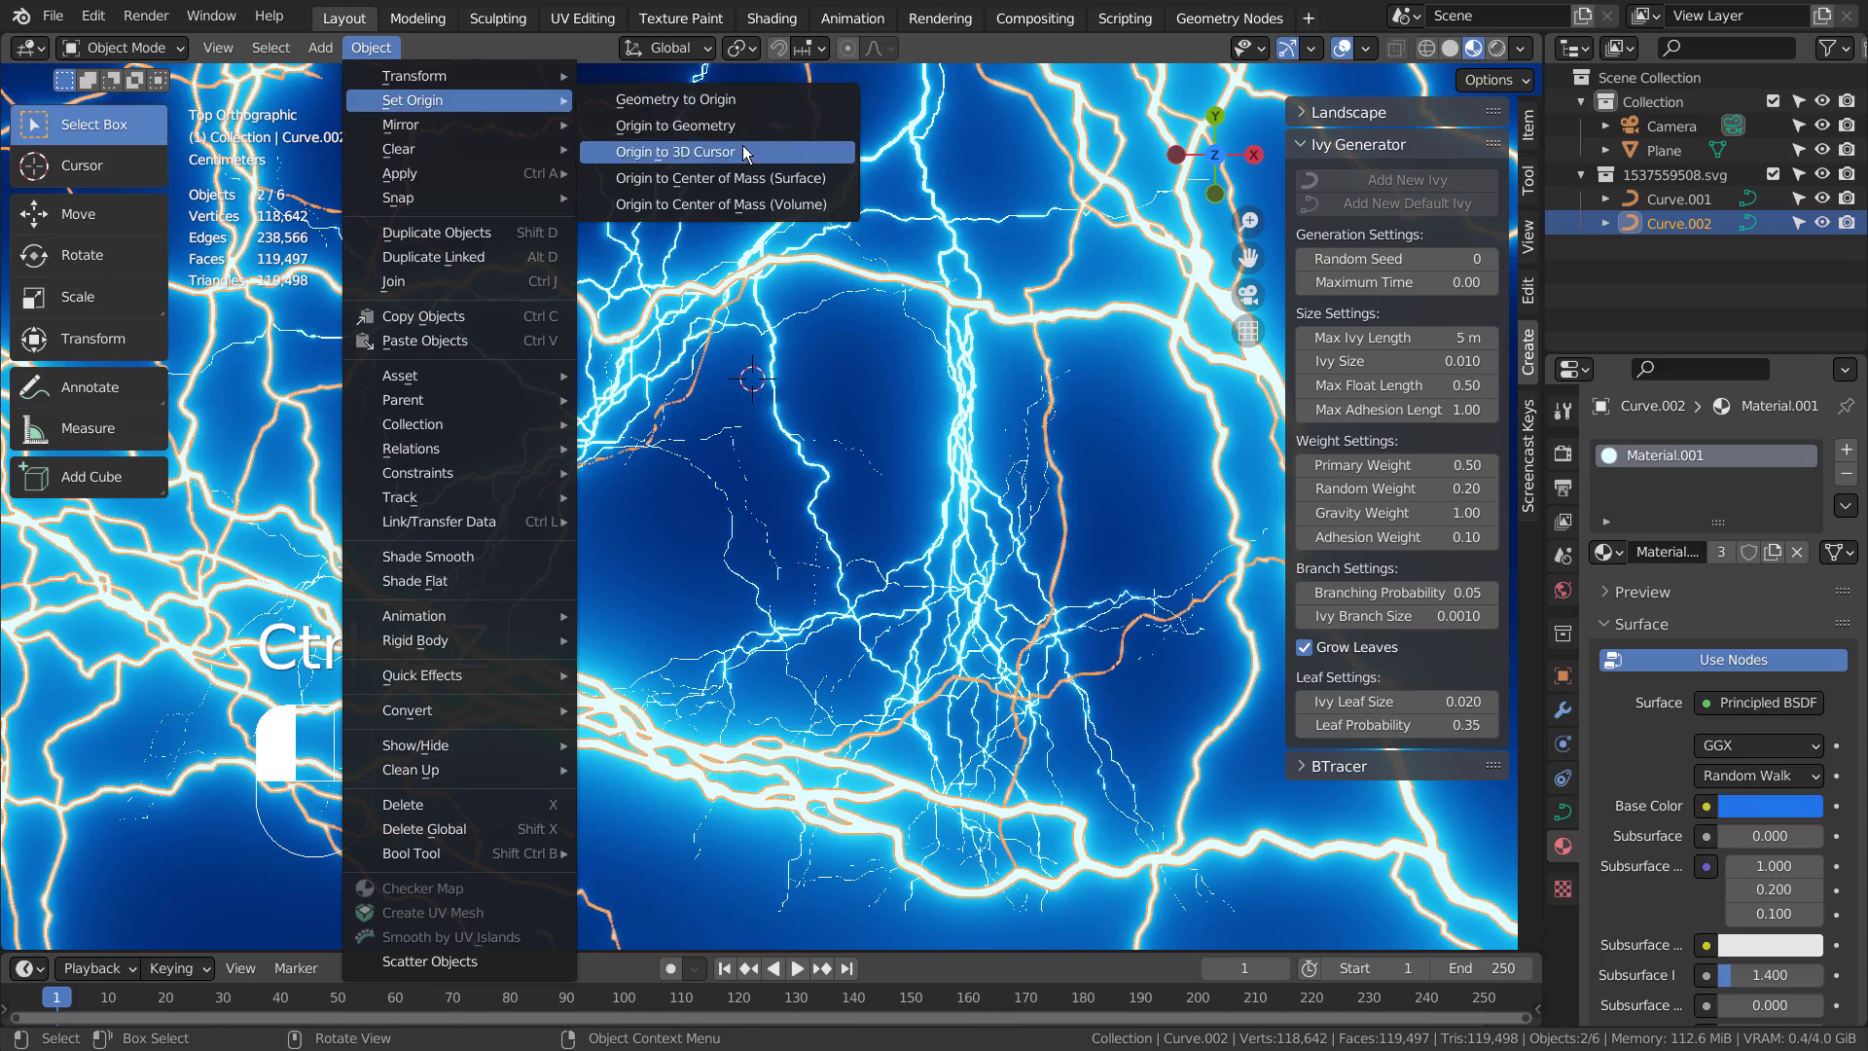
left_click(741, 126)
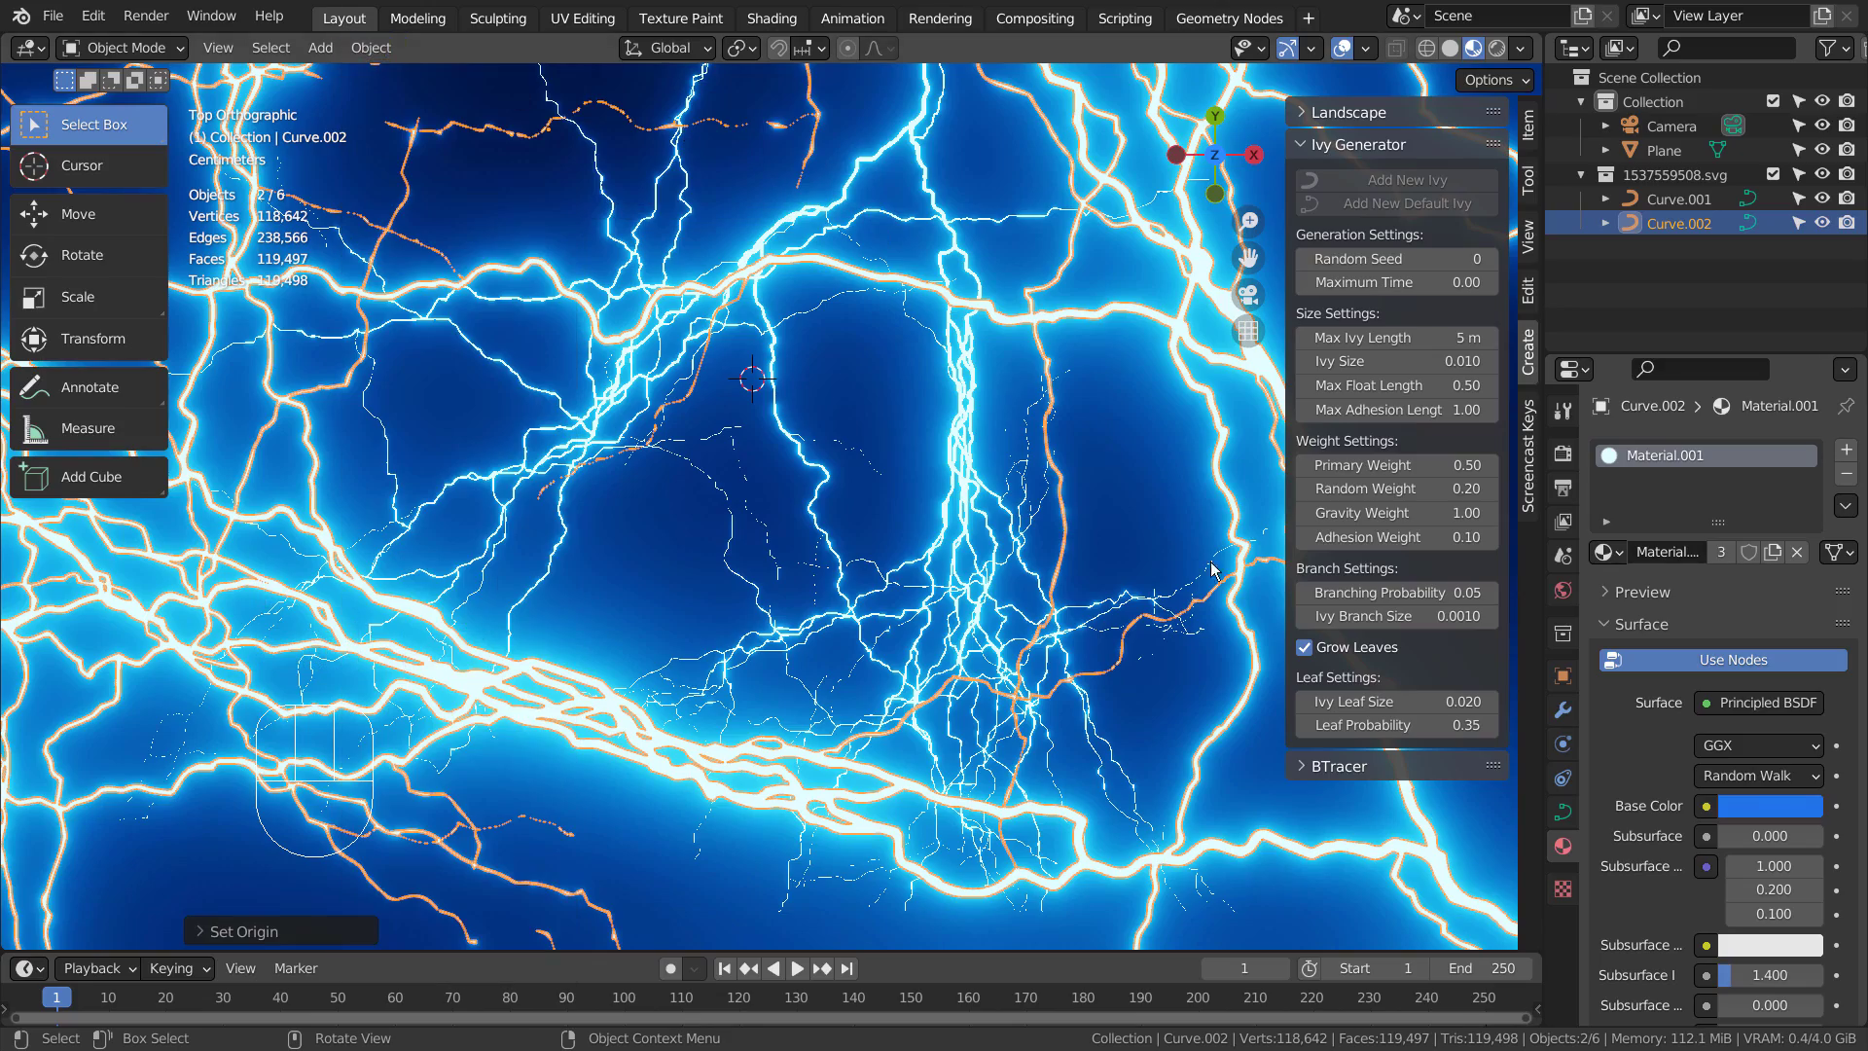
key("r")
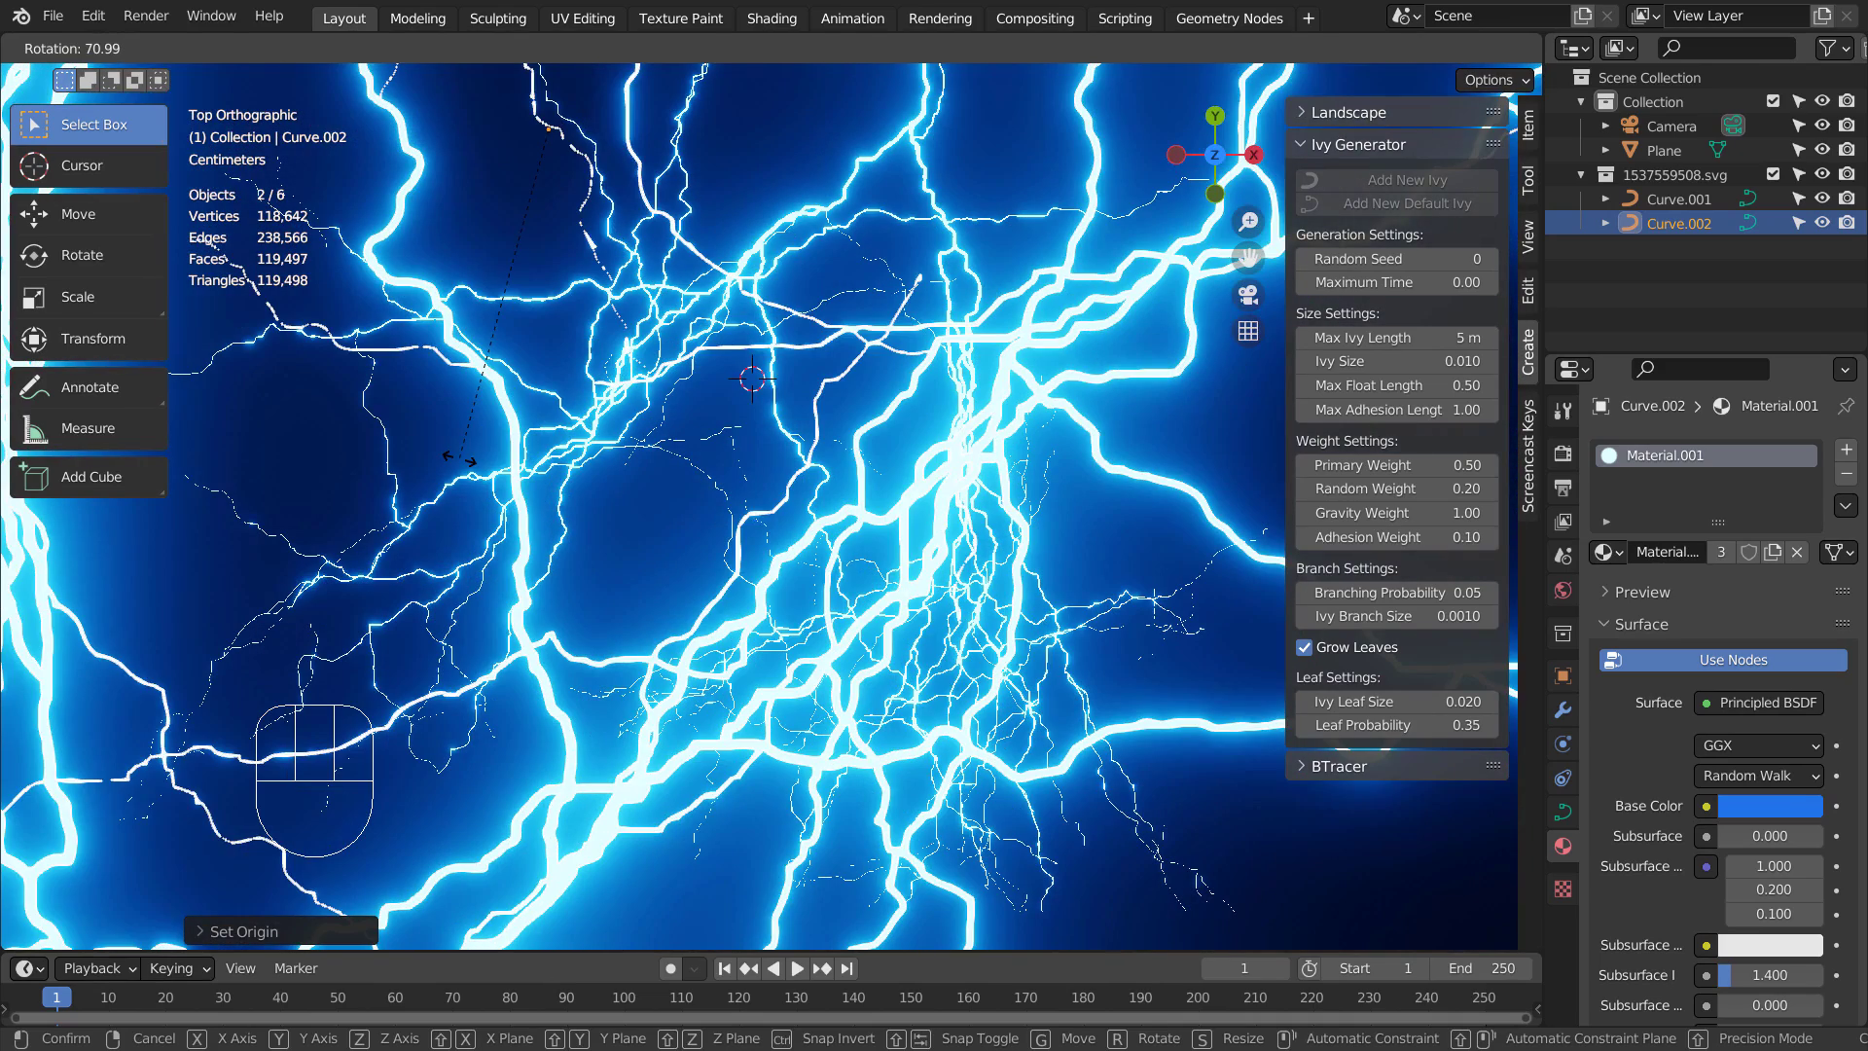
left_click(459, 458)
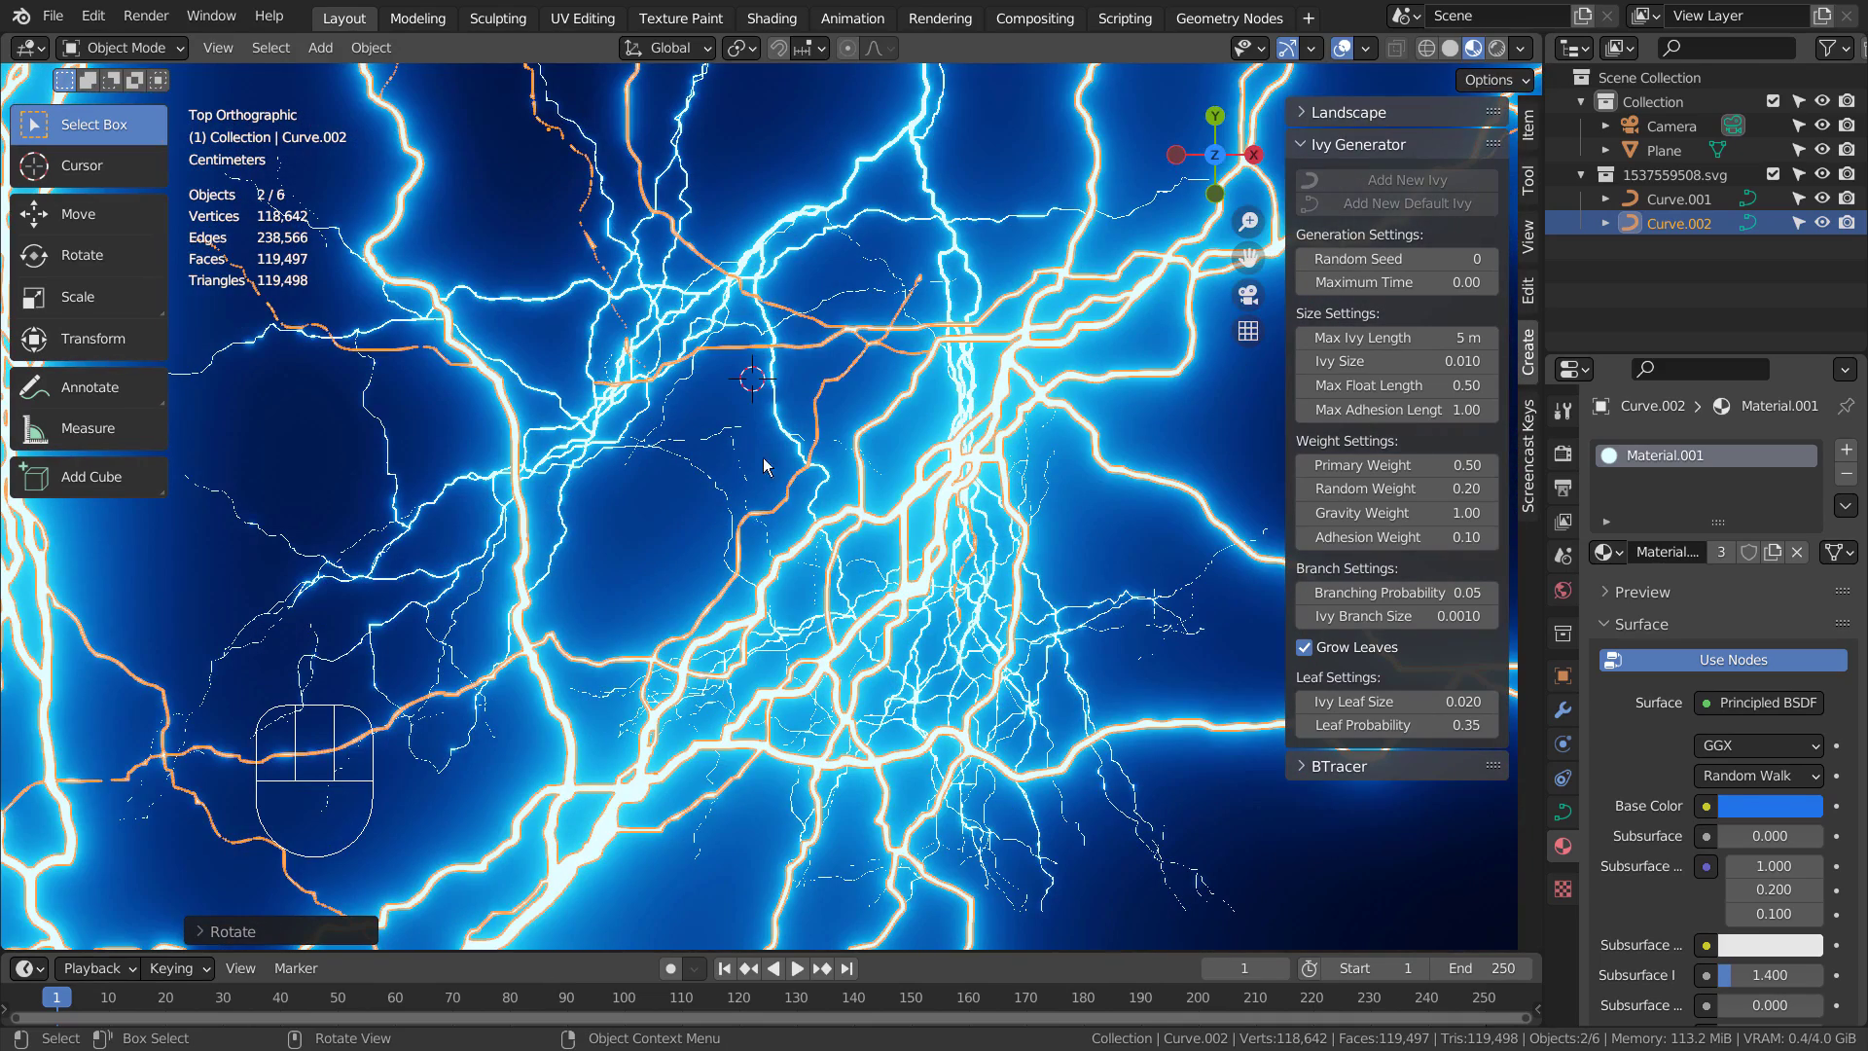
Make Curve.002's Material.001 a single-user copy unique to this curve
left_click(1772, 808)
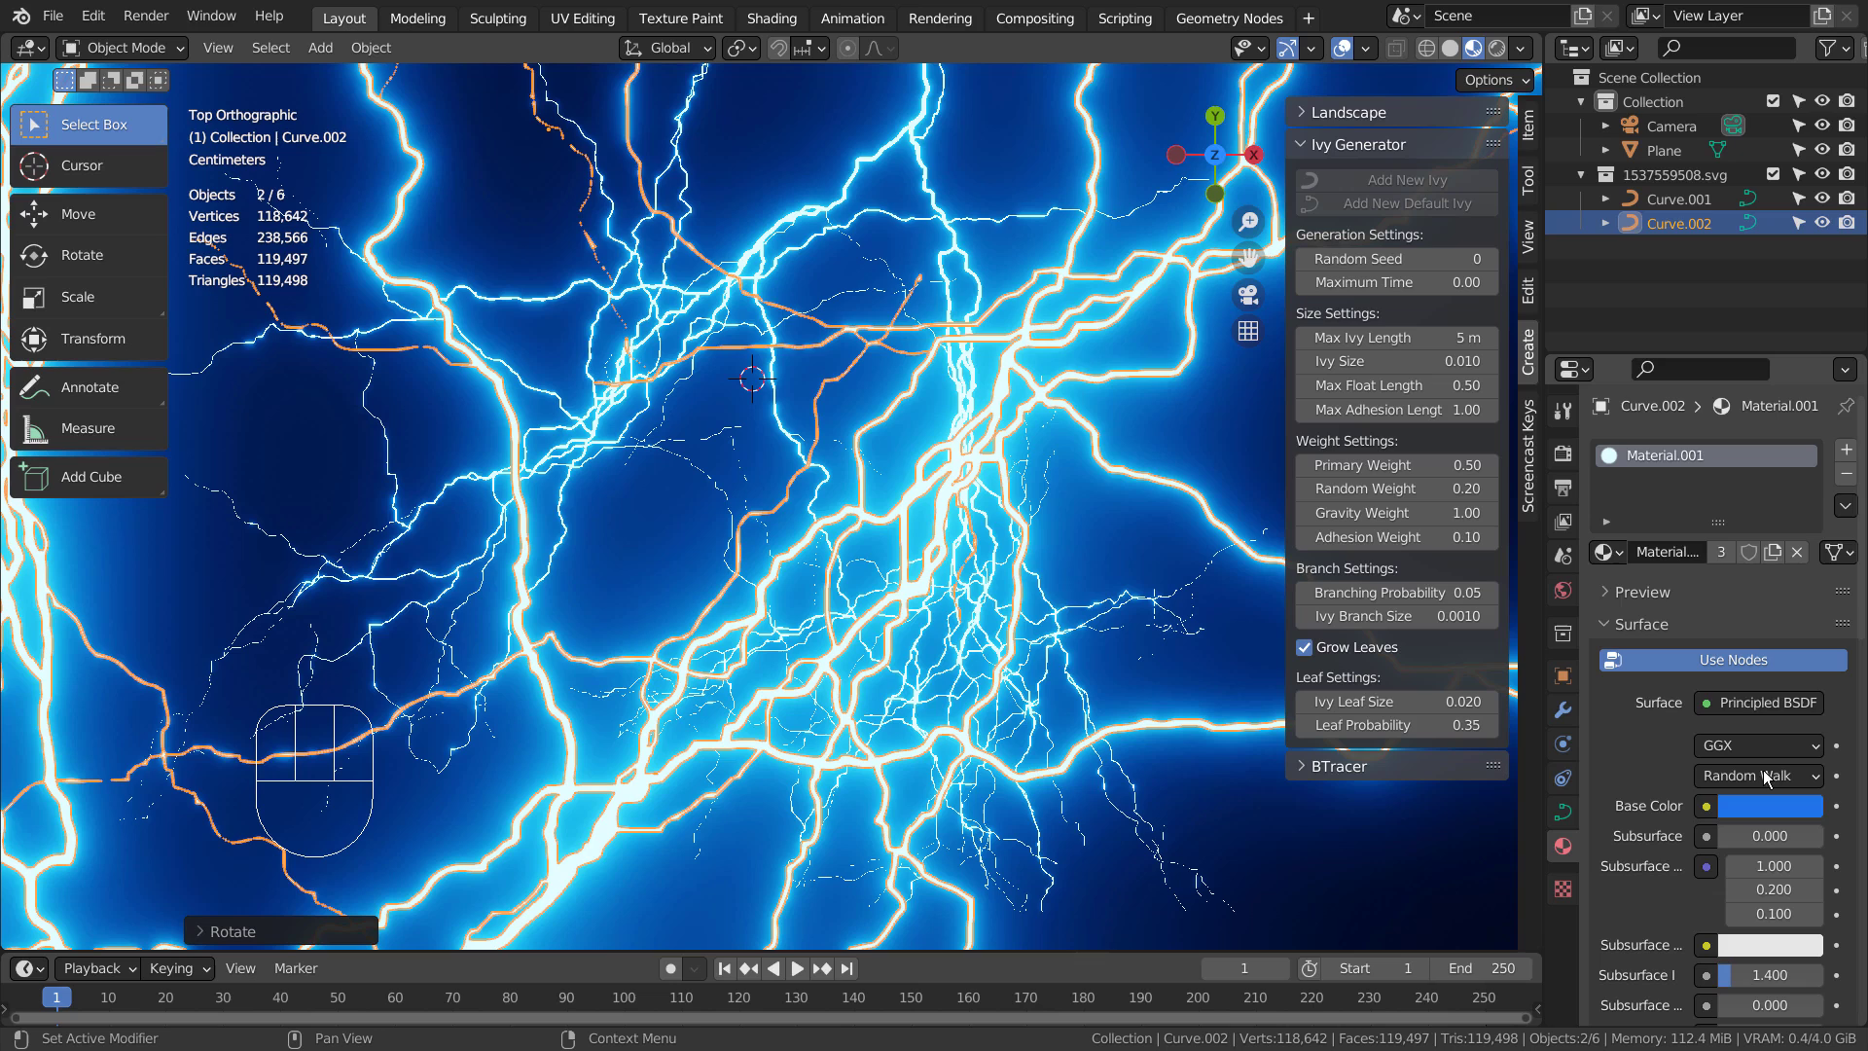
left_click(1720, 552)
left_click(1753, 802)
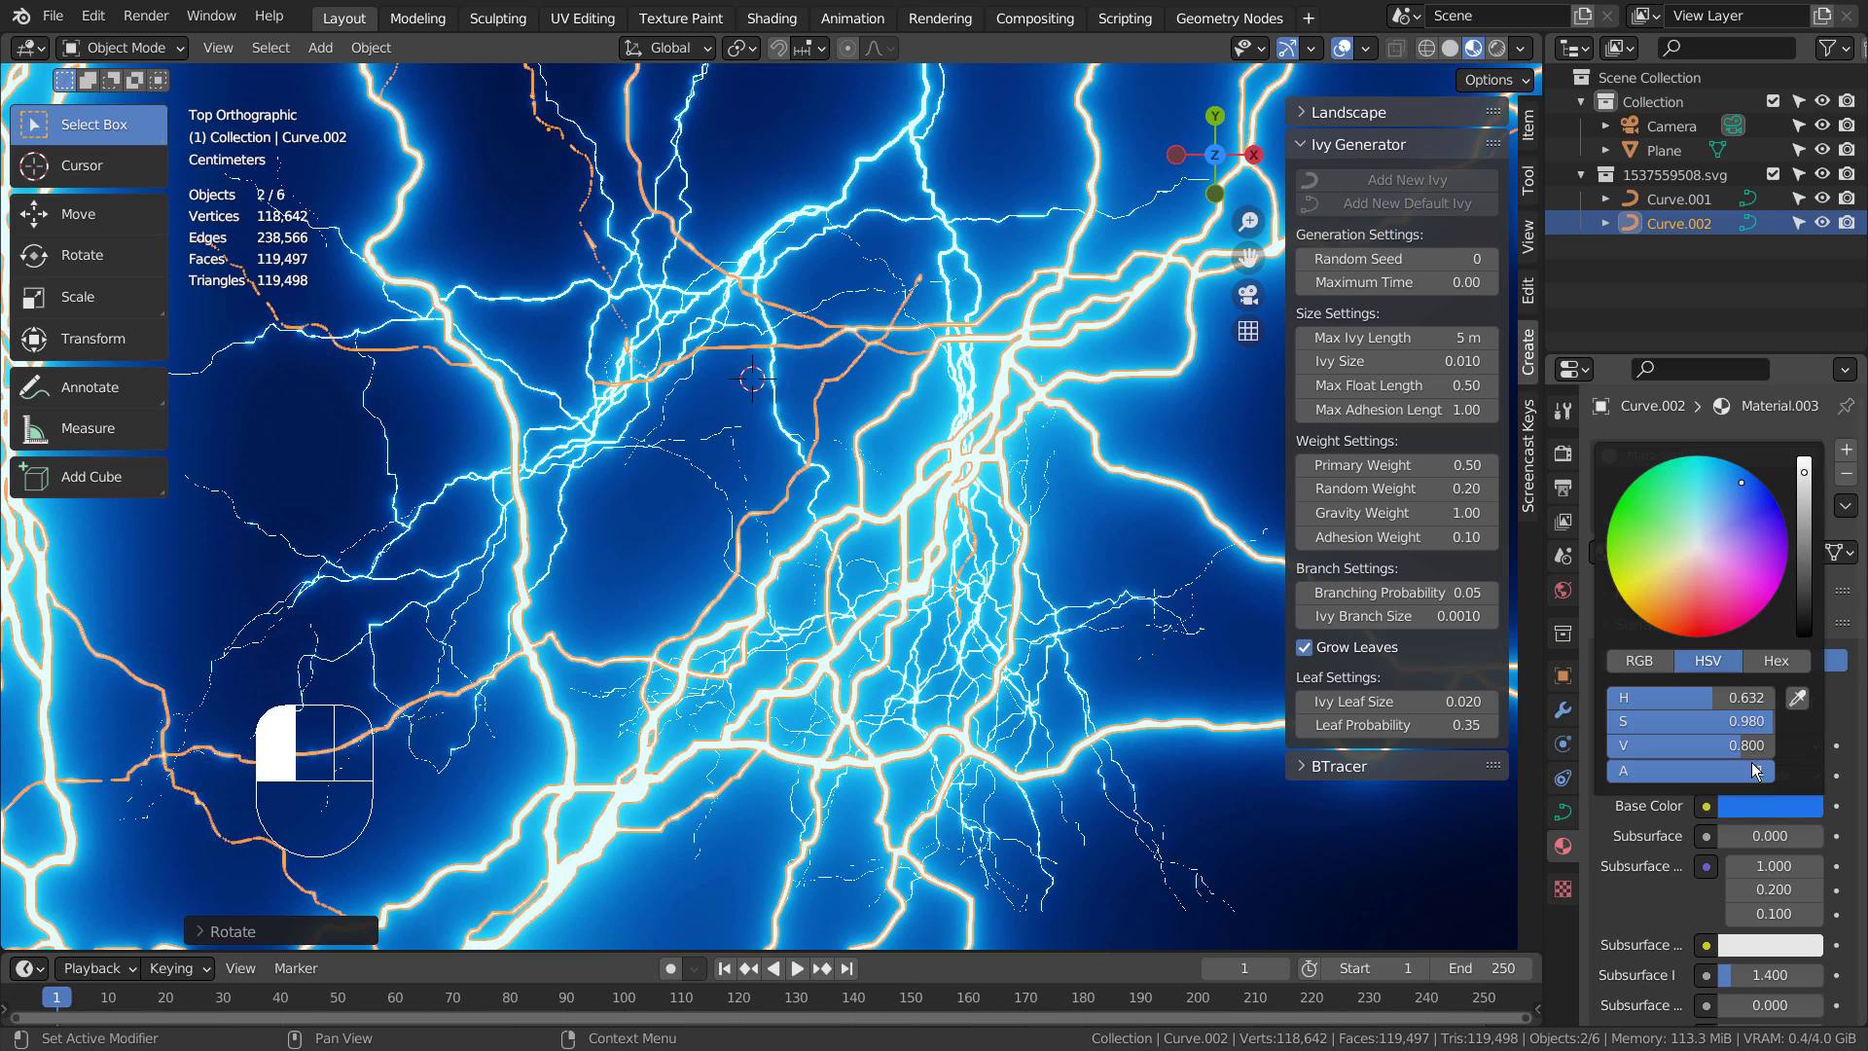
left_click(1663, 149)
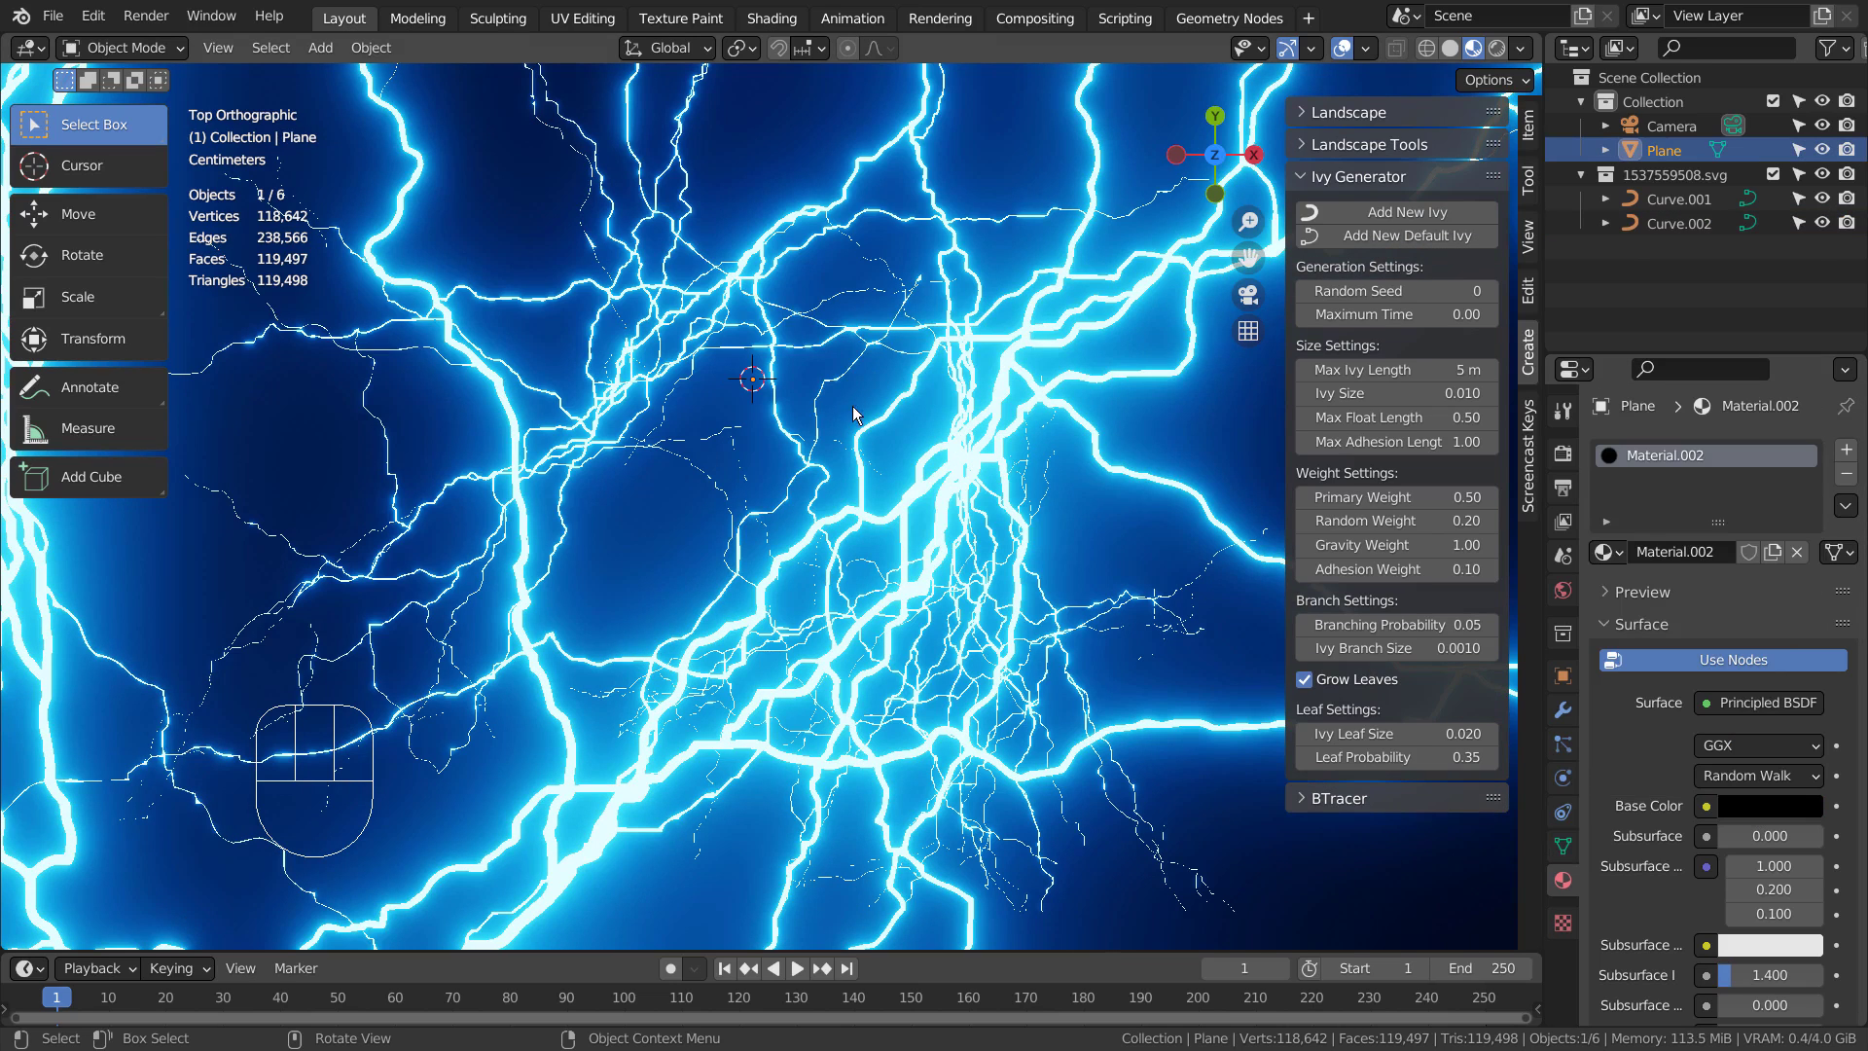
scroll(1778, 859, "down", 10)
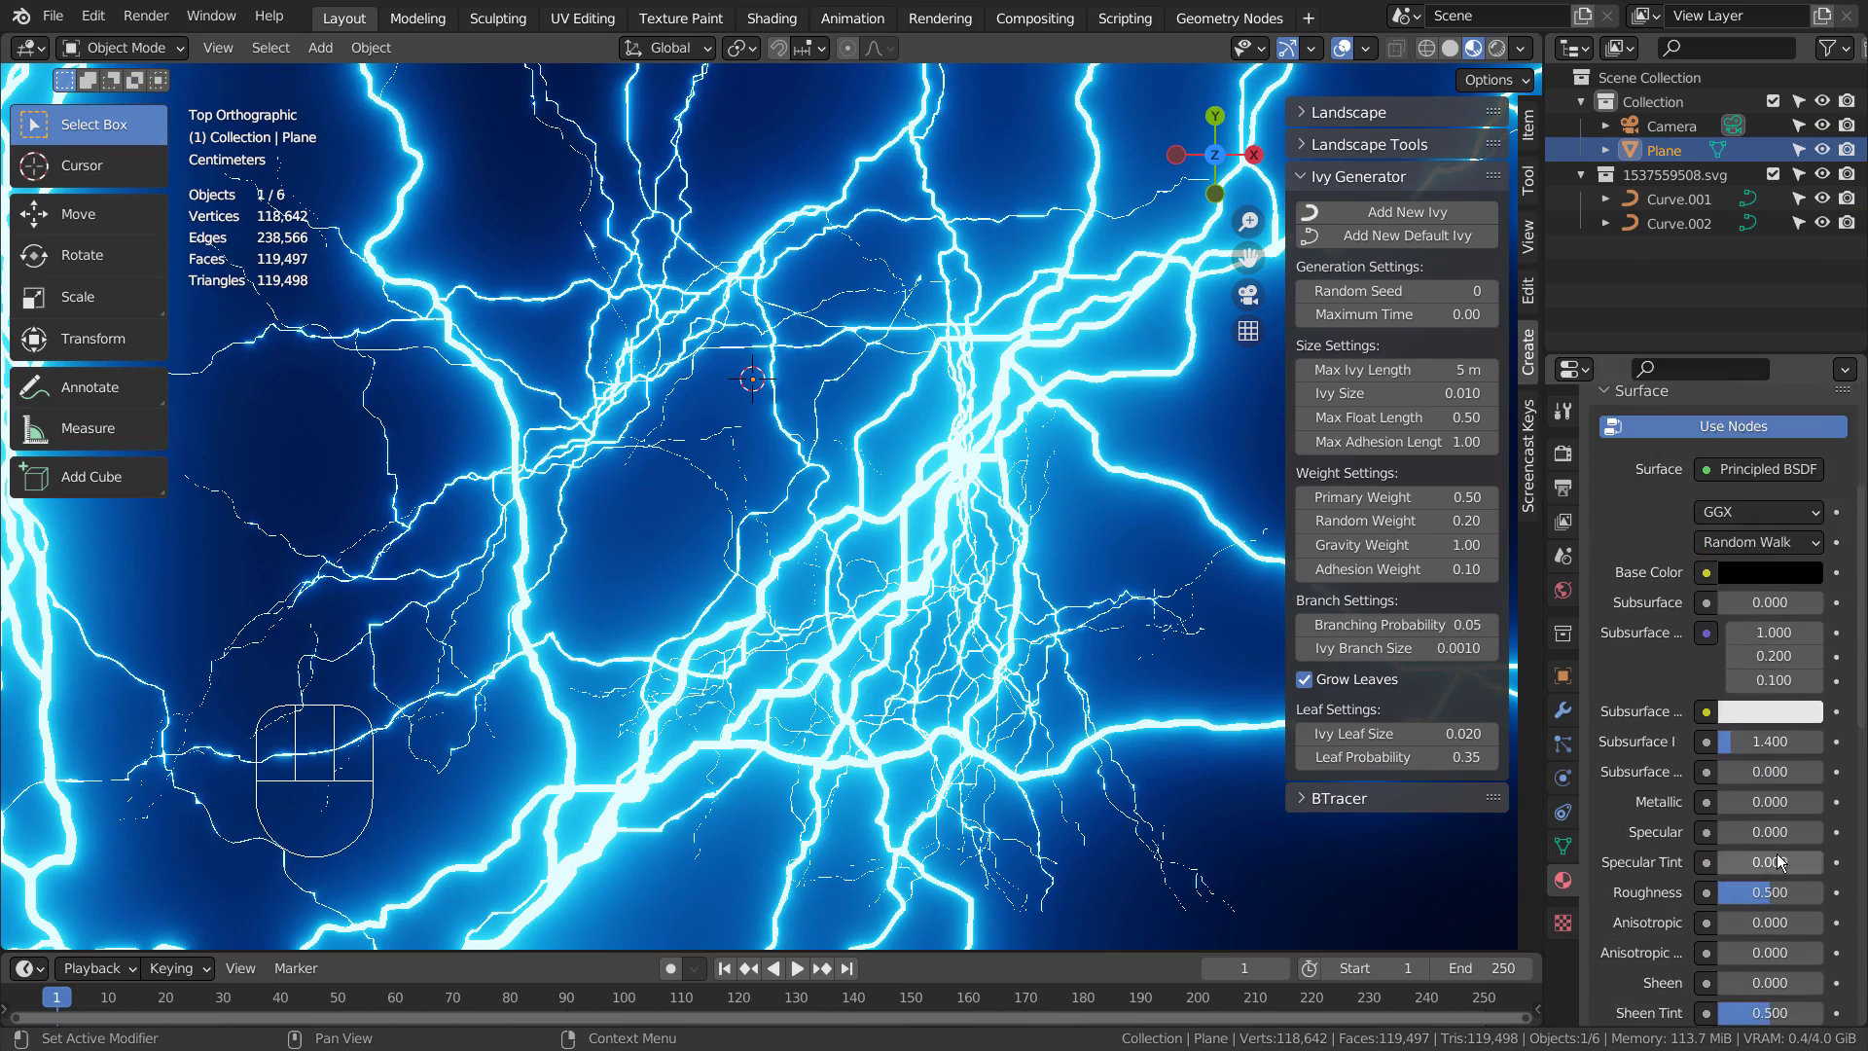
Set Curve.002's emission colour to green and preview the green glow
left_click(973, 531, "shift")
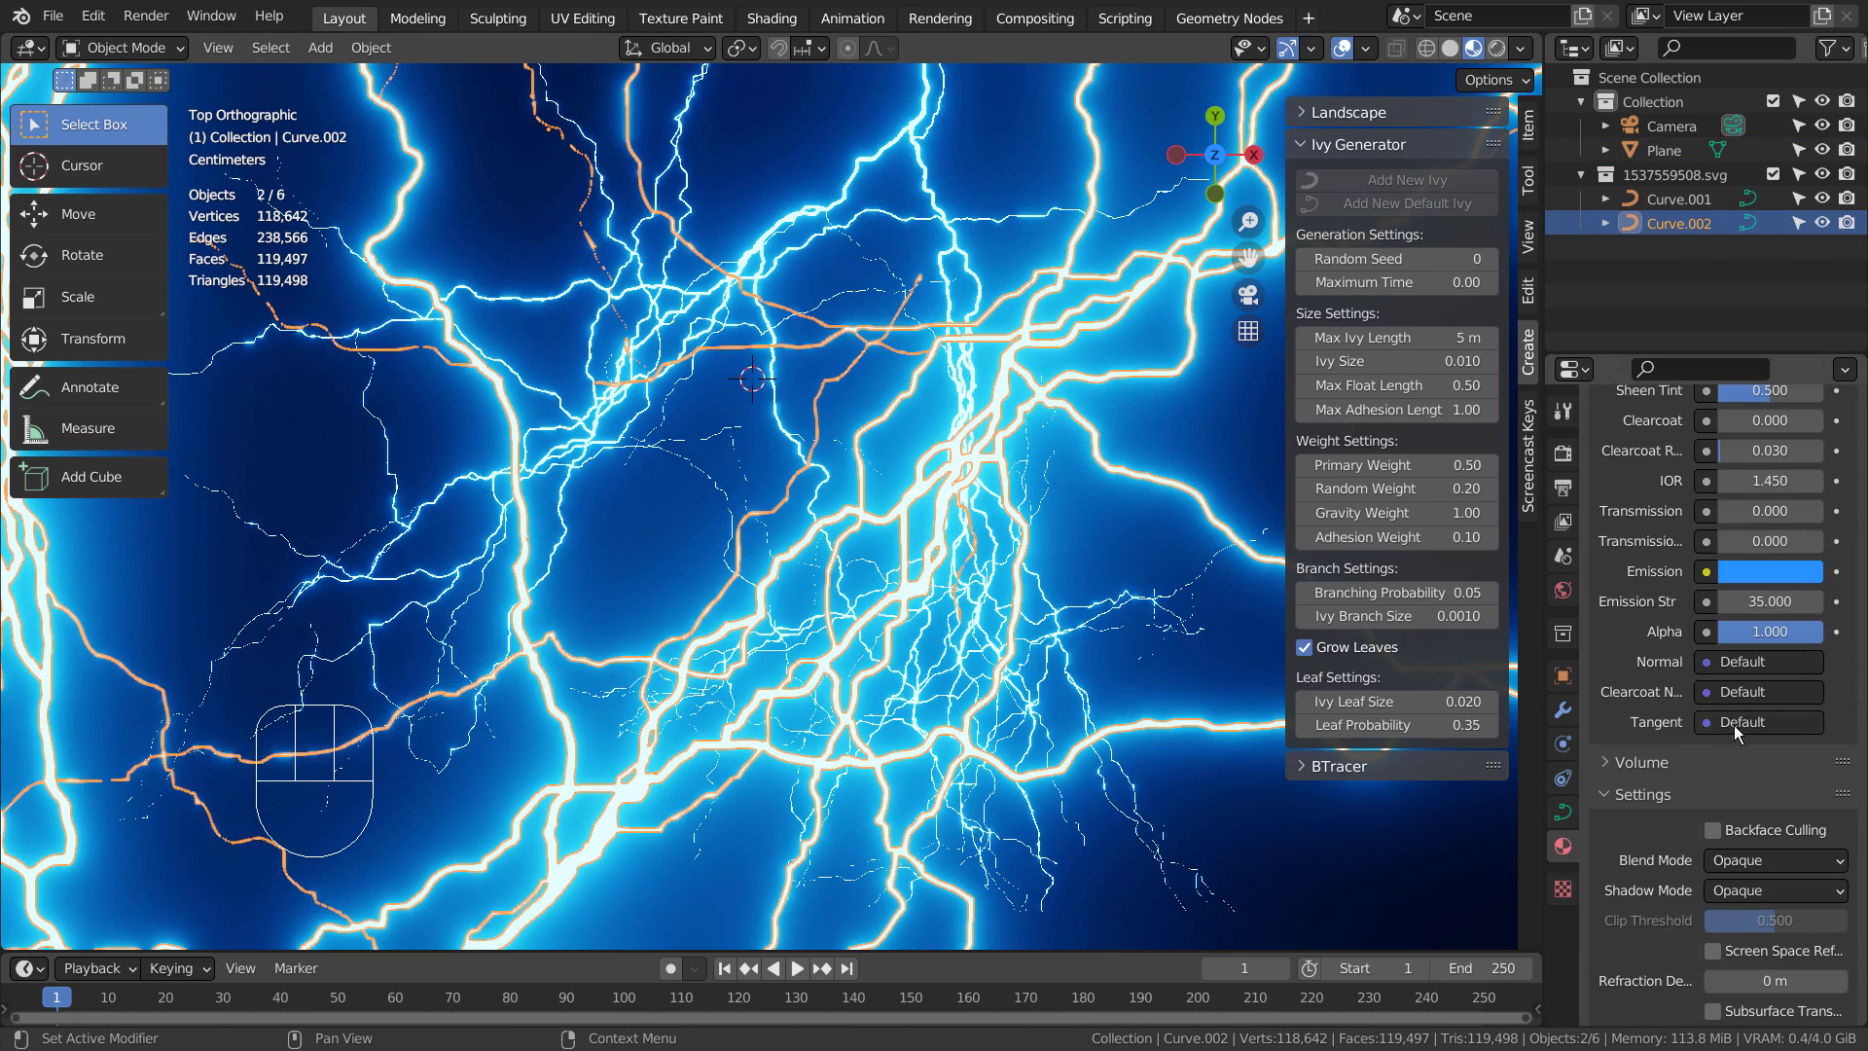
left_click(1815, 583)
left_click(1671, 279)
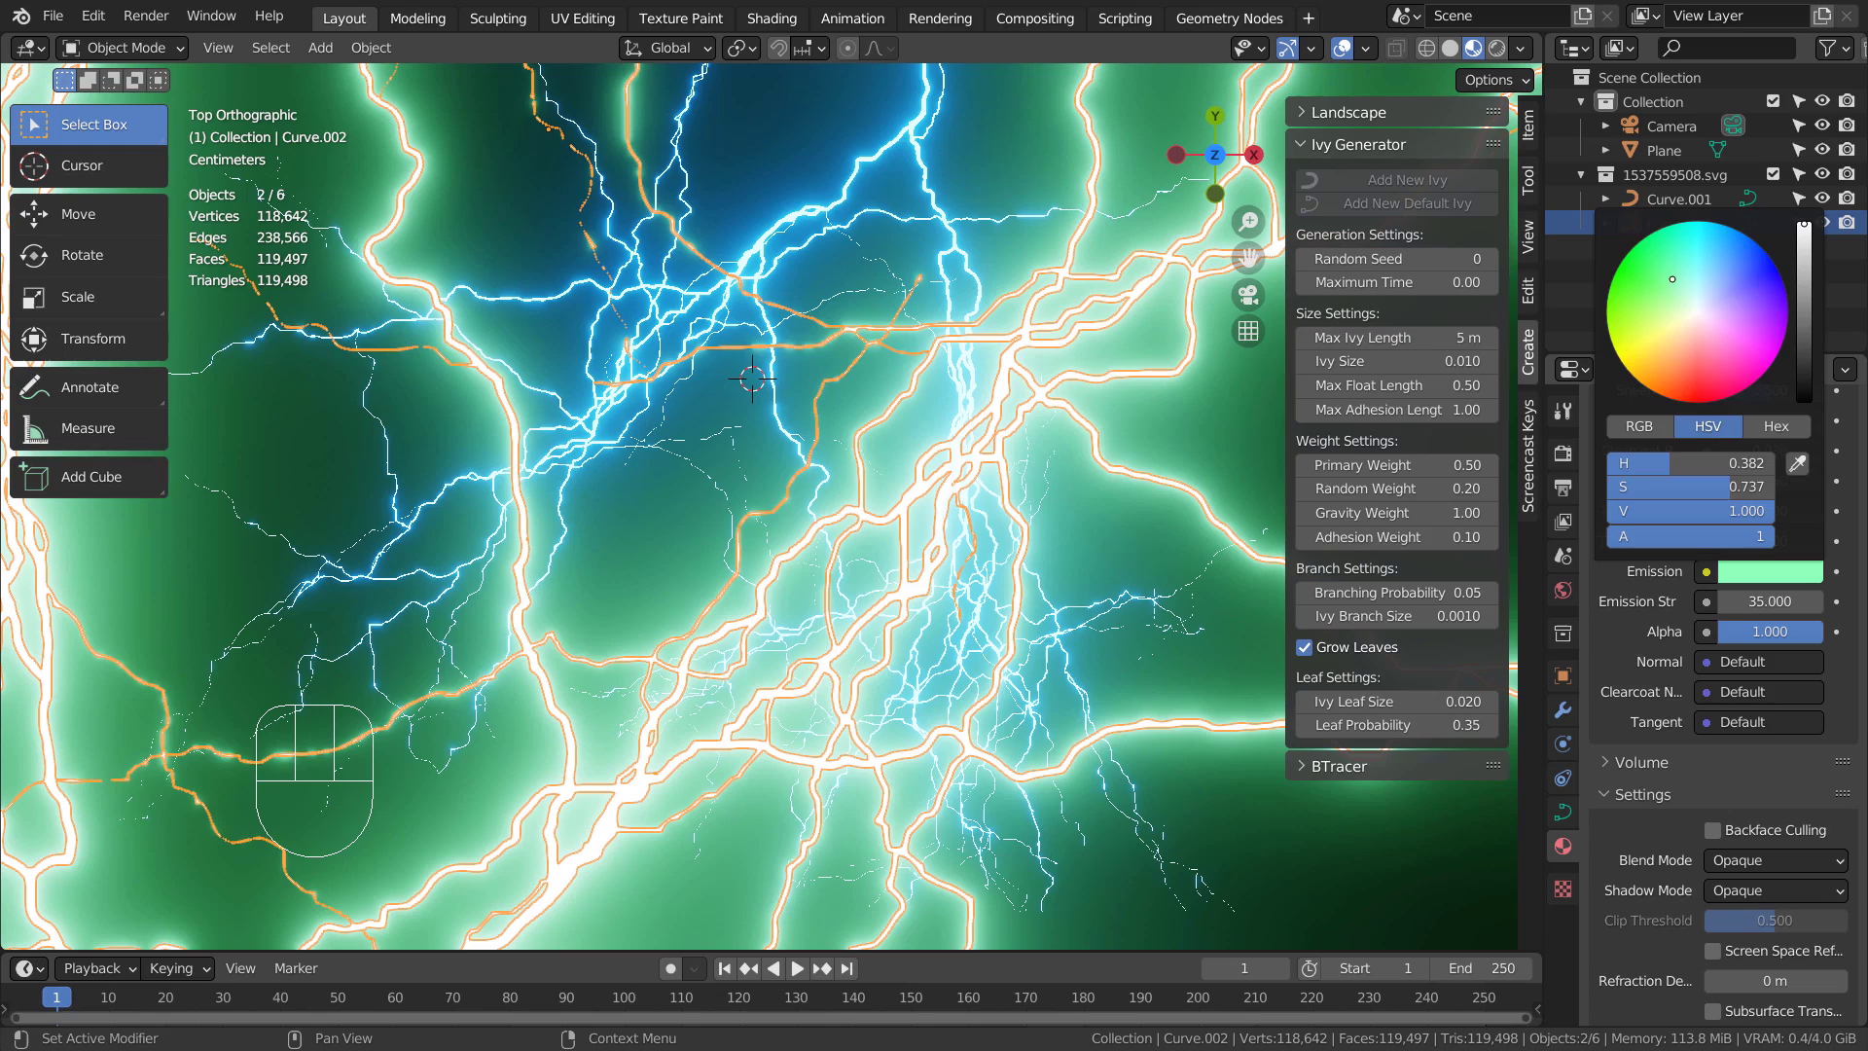
left_click(574, 294)
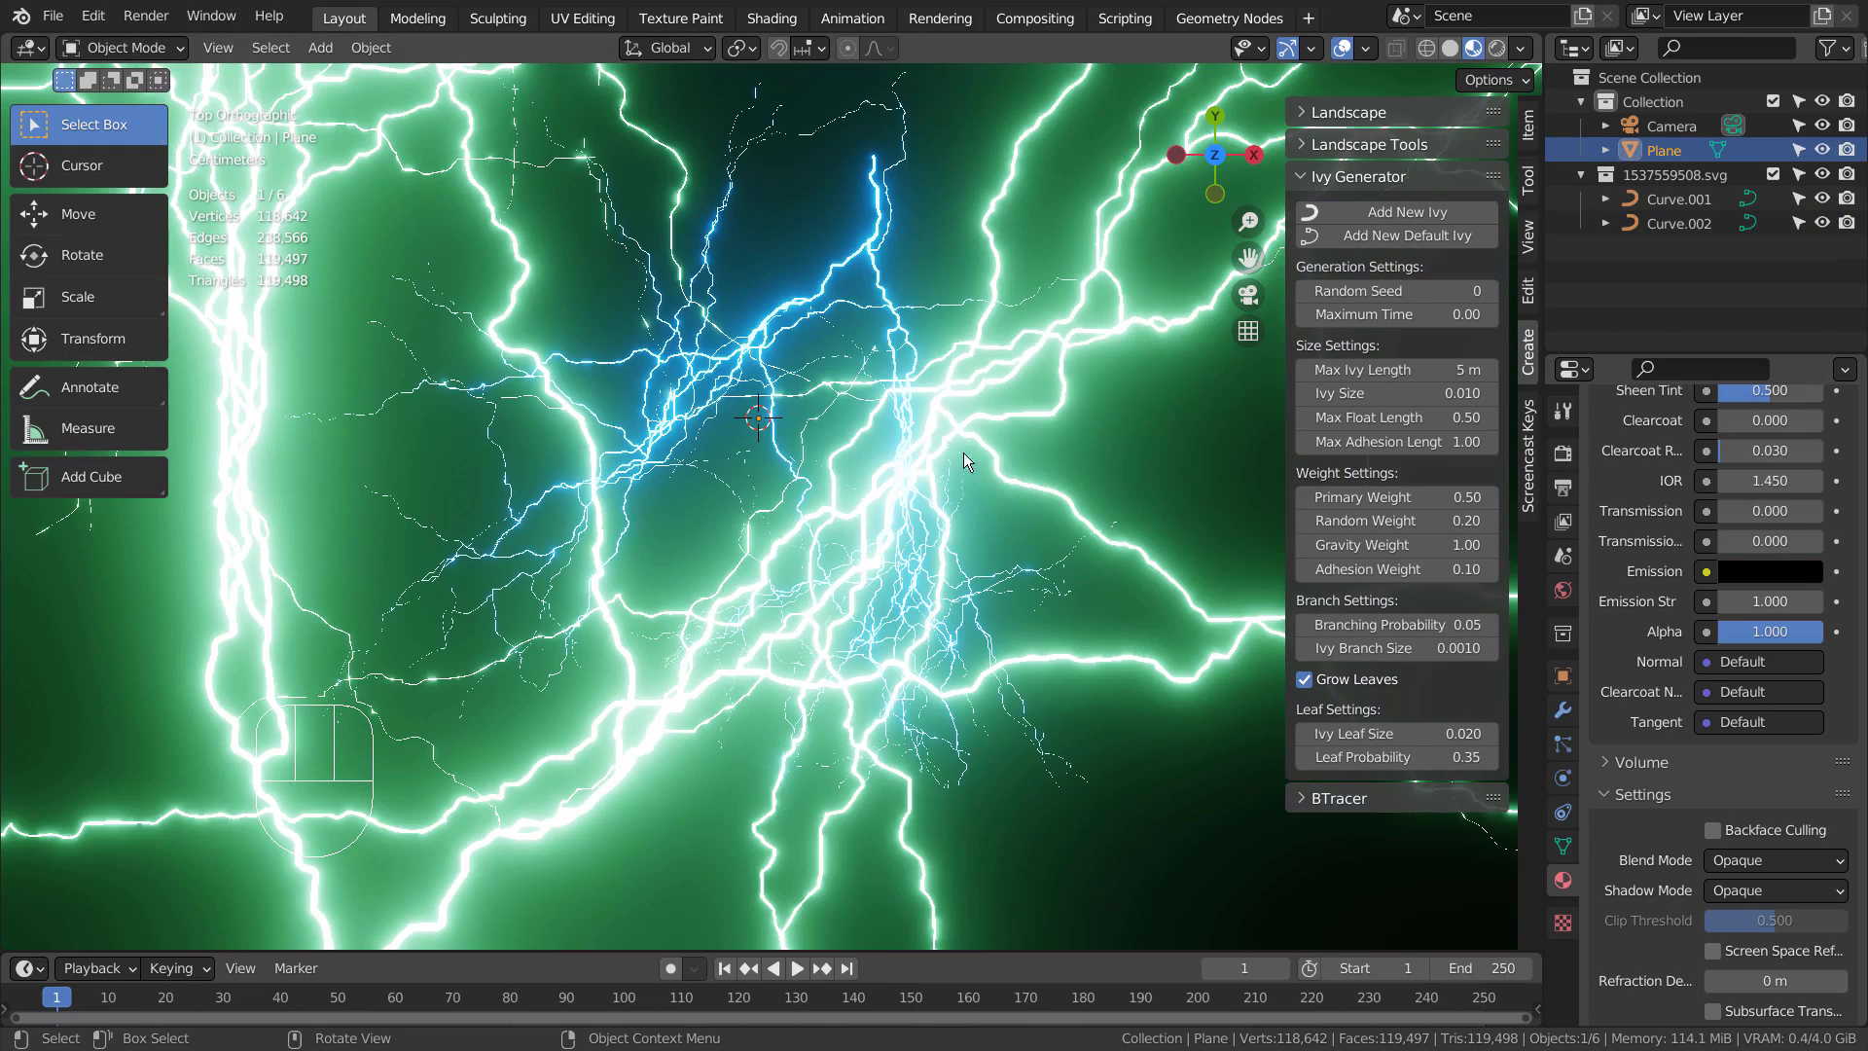
left_click(949, 425, "shift")
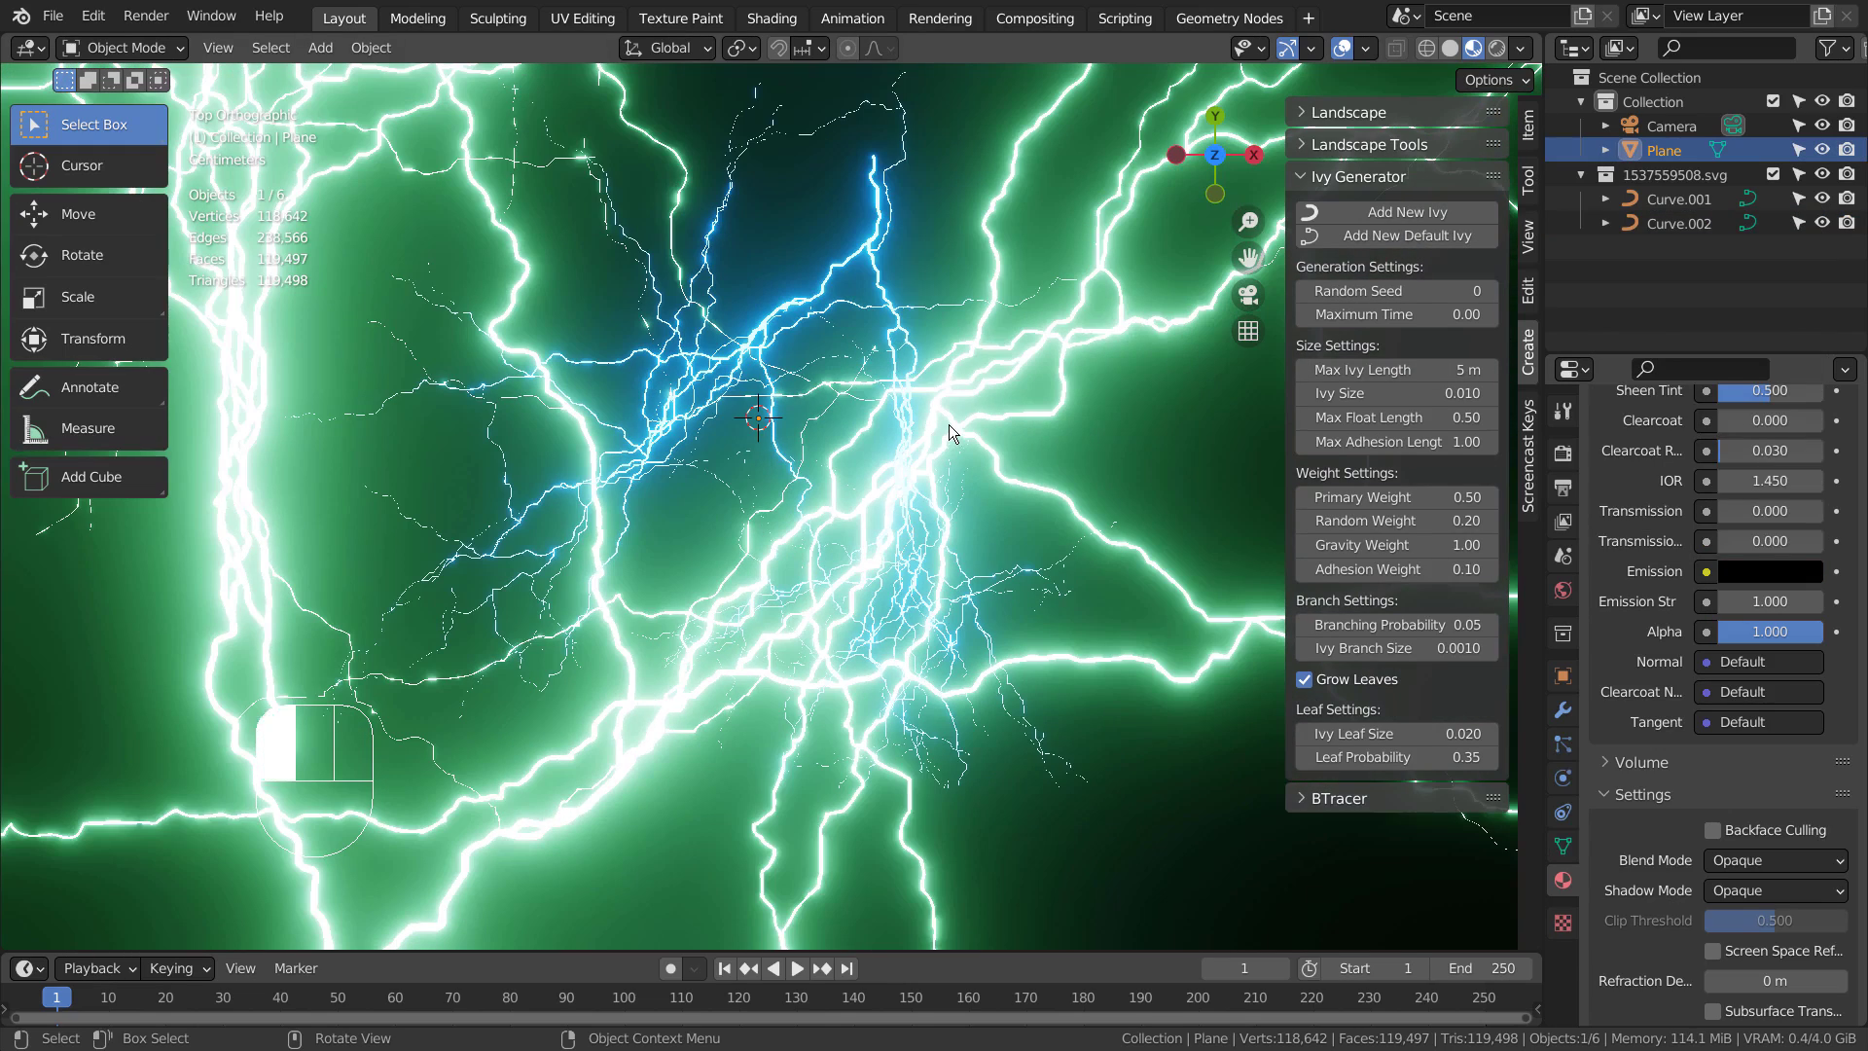
middle_click_drag(905, 787, 1061, 557)
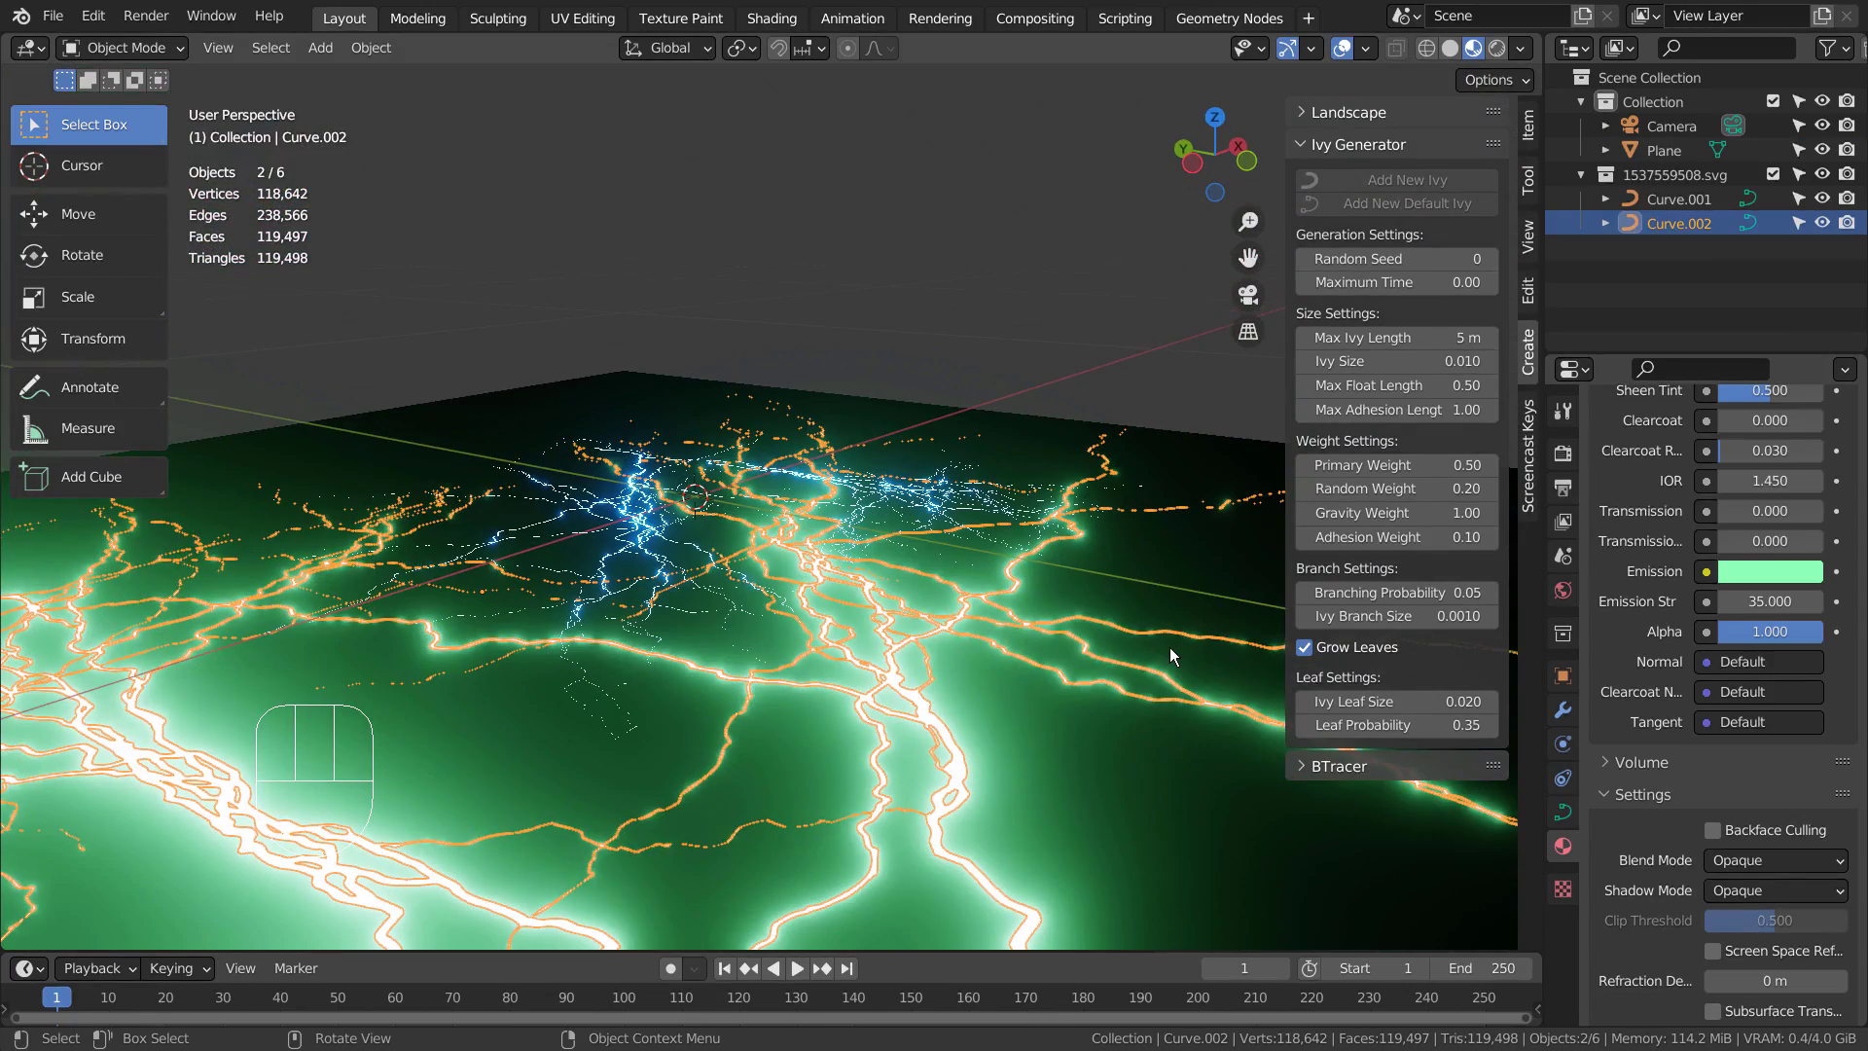
In the top view, duplicate the green curve as Curve.003 and rotate it
key("KP_8")
key("KP_7")
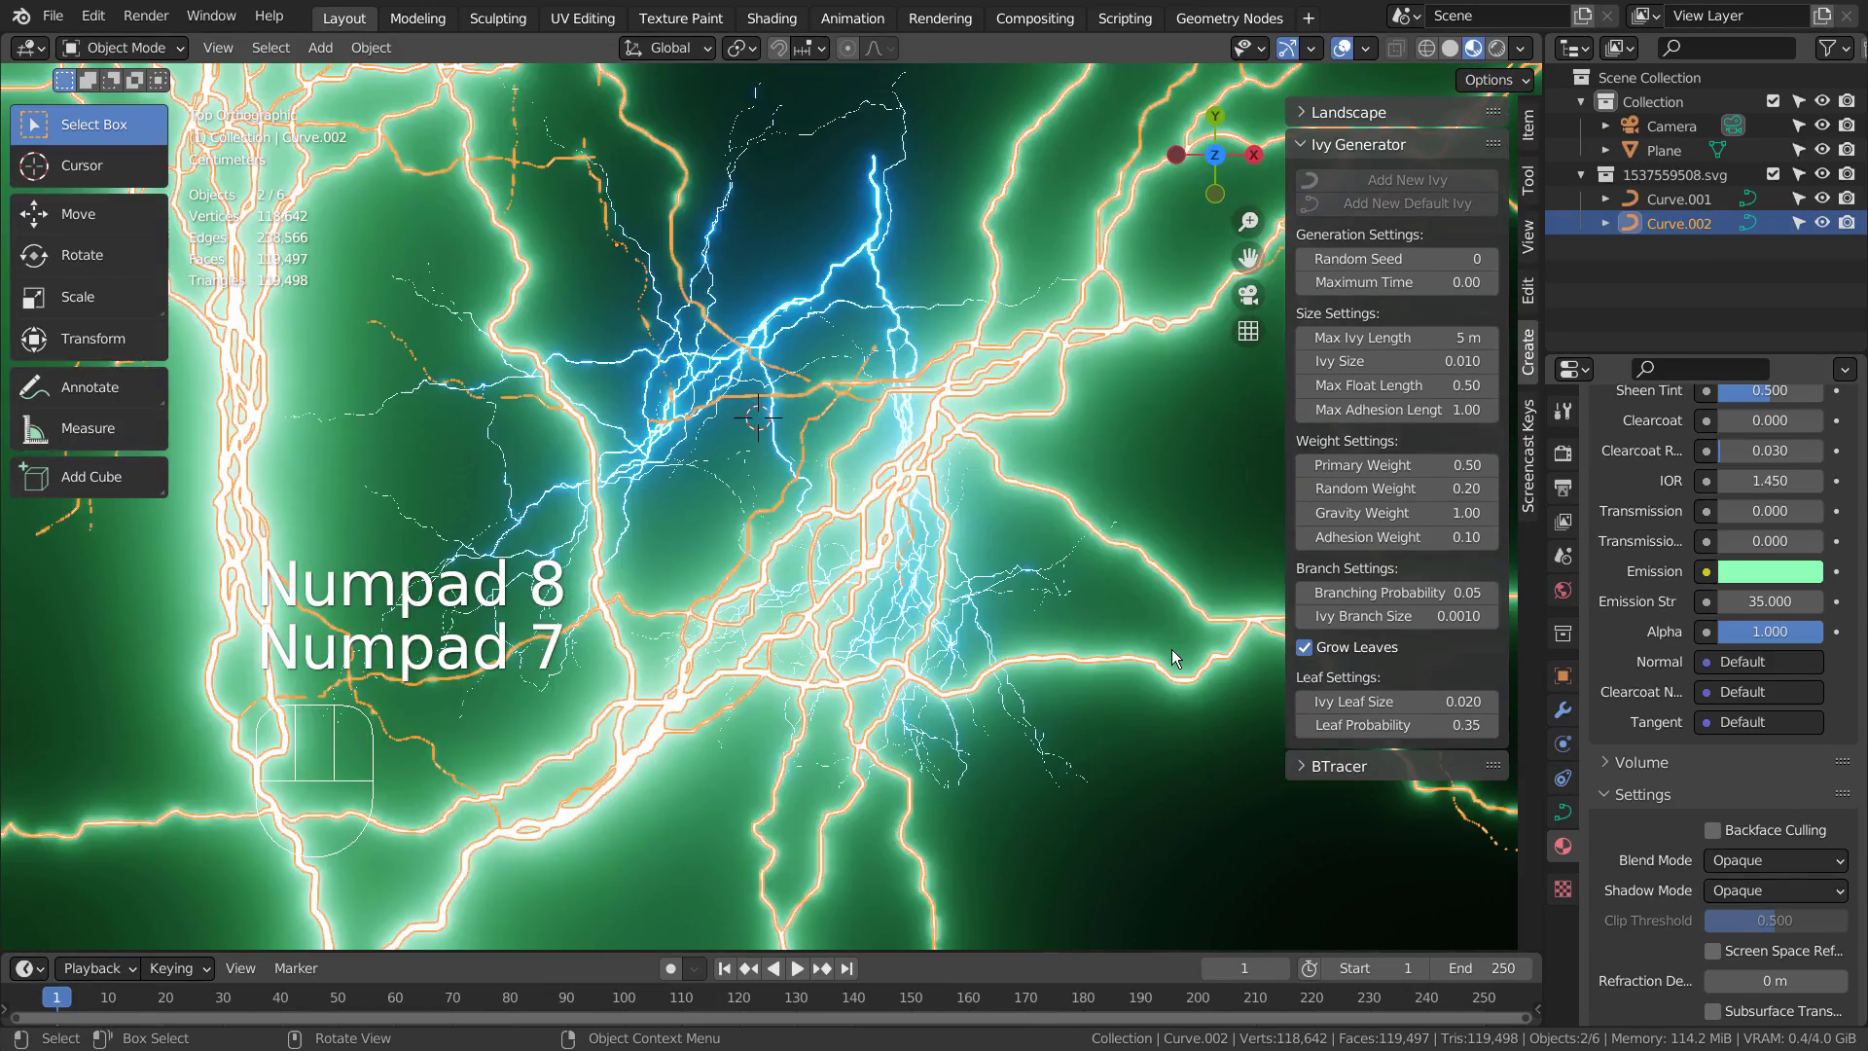
key("shift+d")
key("r")
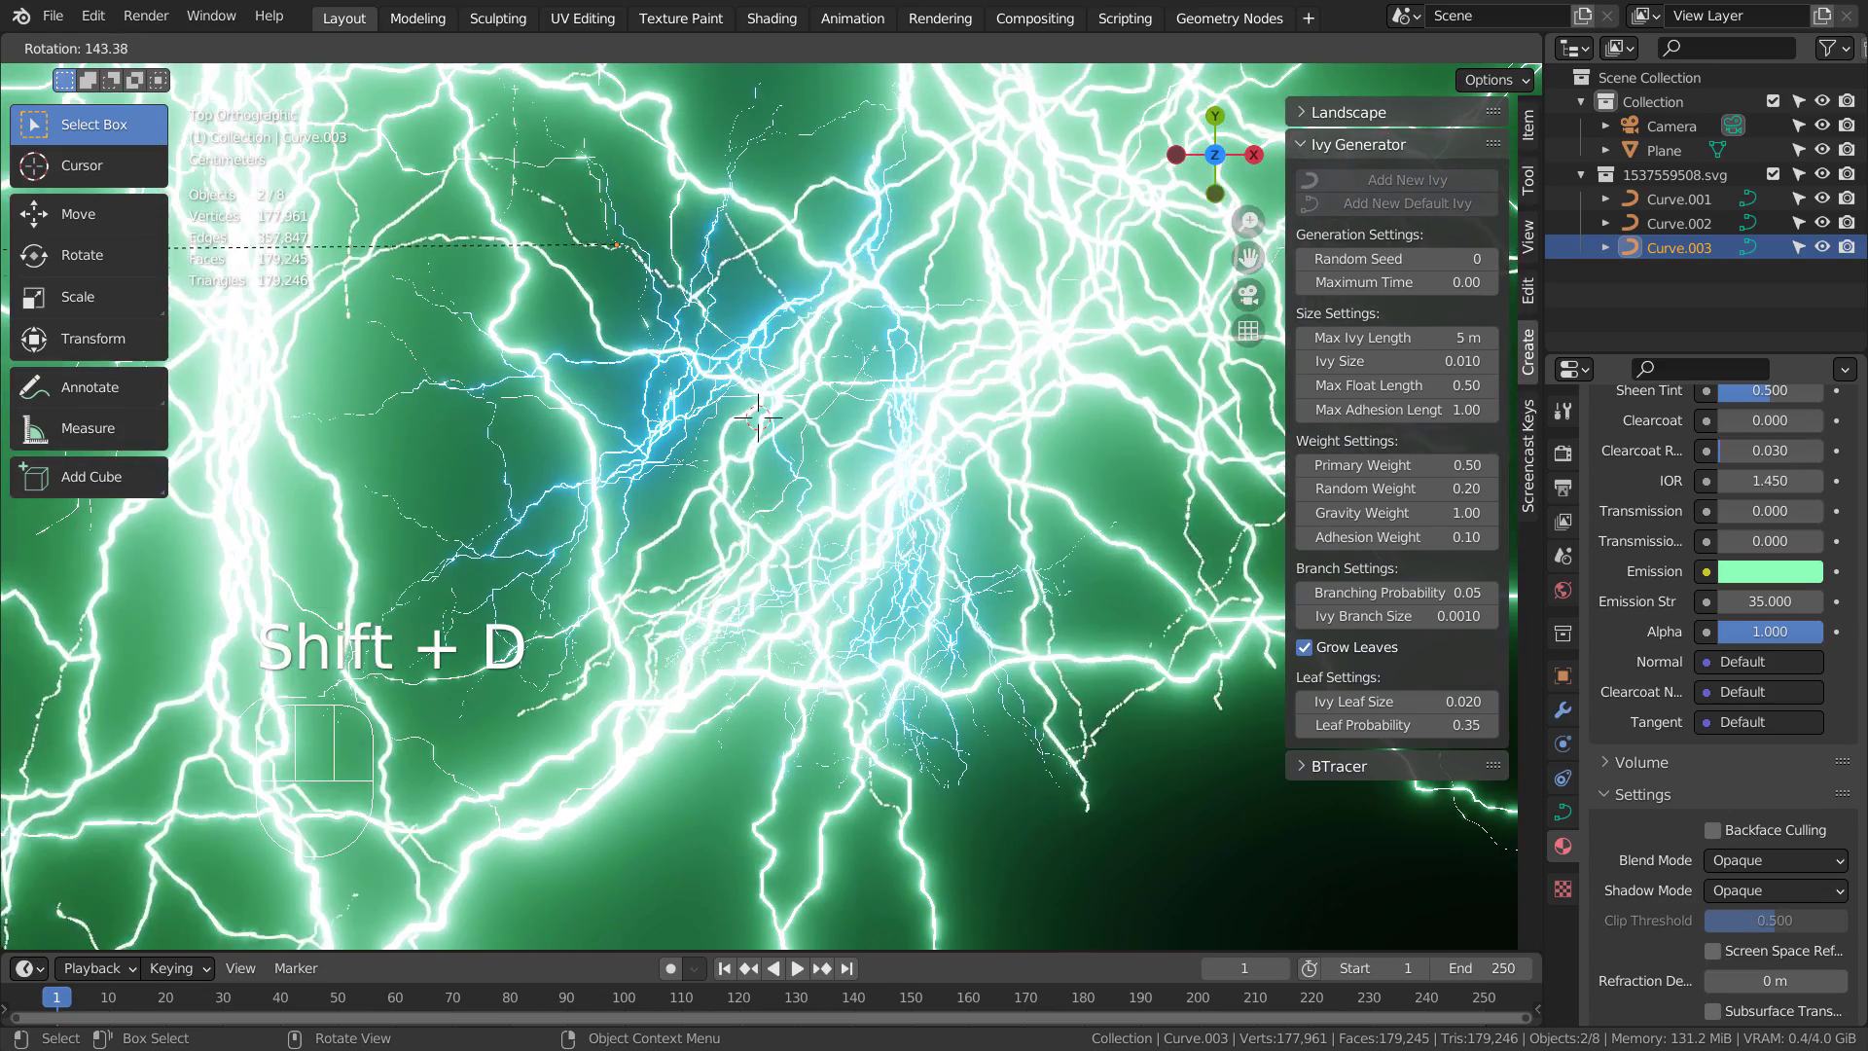
left_click(616, 245)
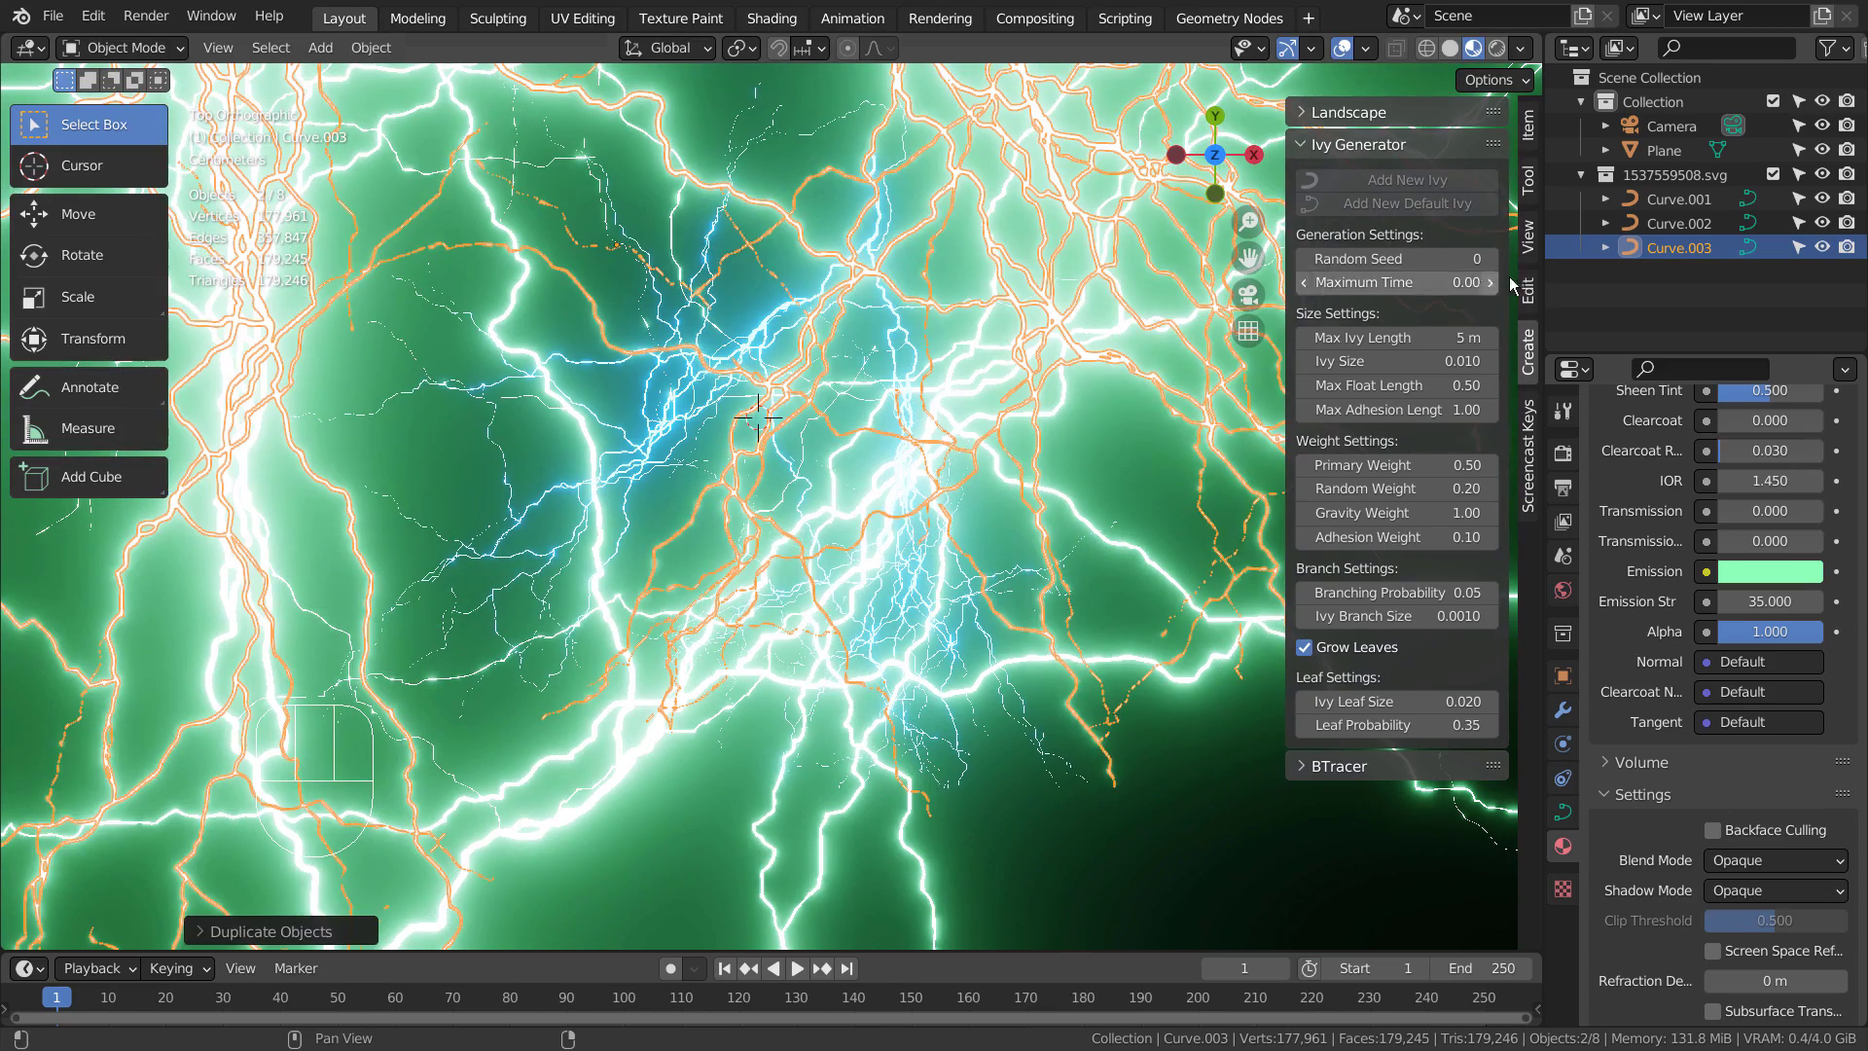
Change Curve.003's emission colour to orange-yellow, redoing it after an undo
left_click(1761, 572)
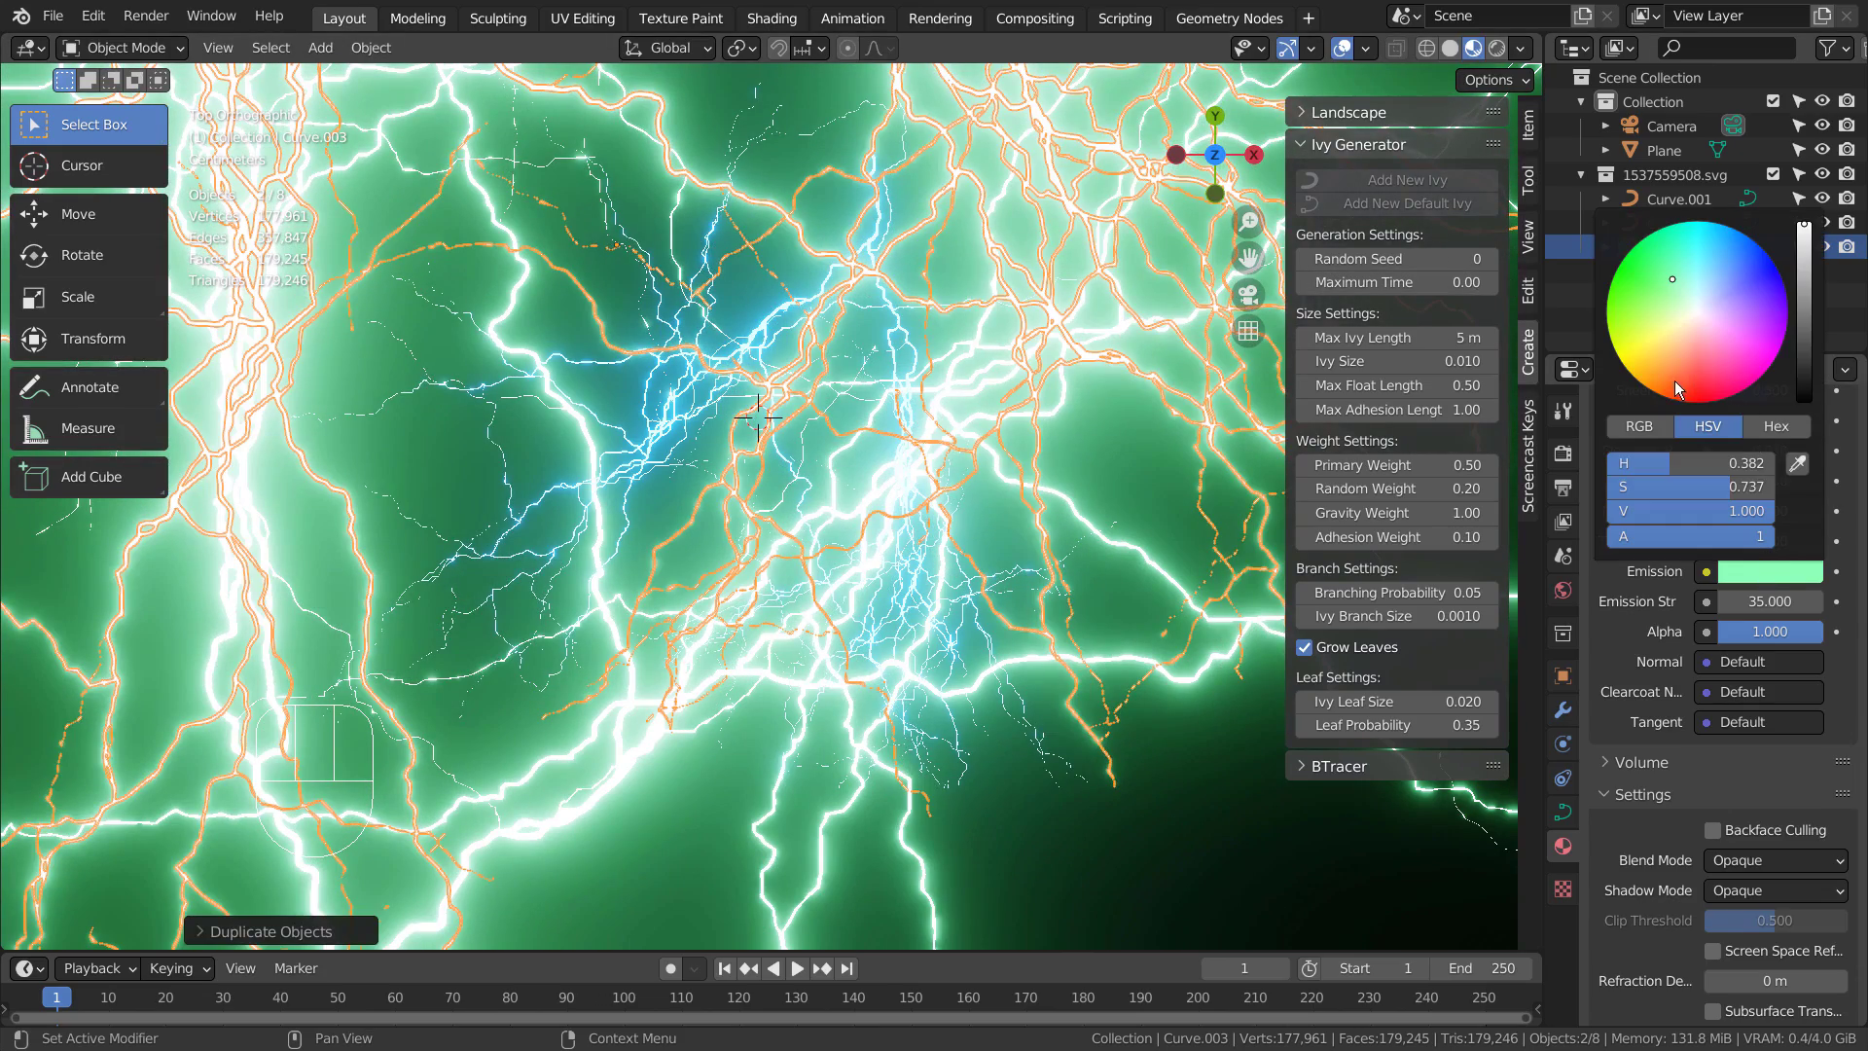
left_click(1605, 194)
left_click(1147, 778)
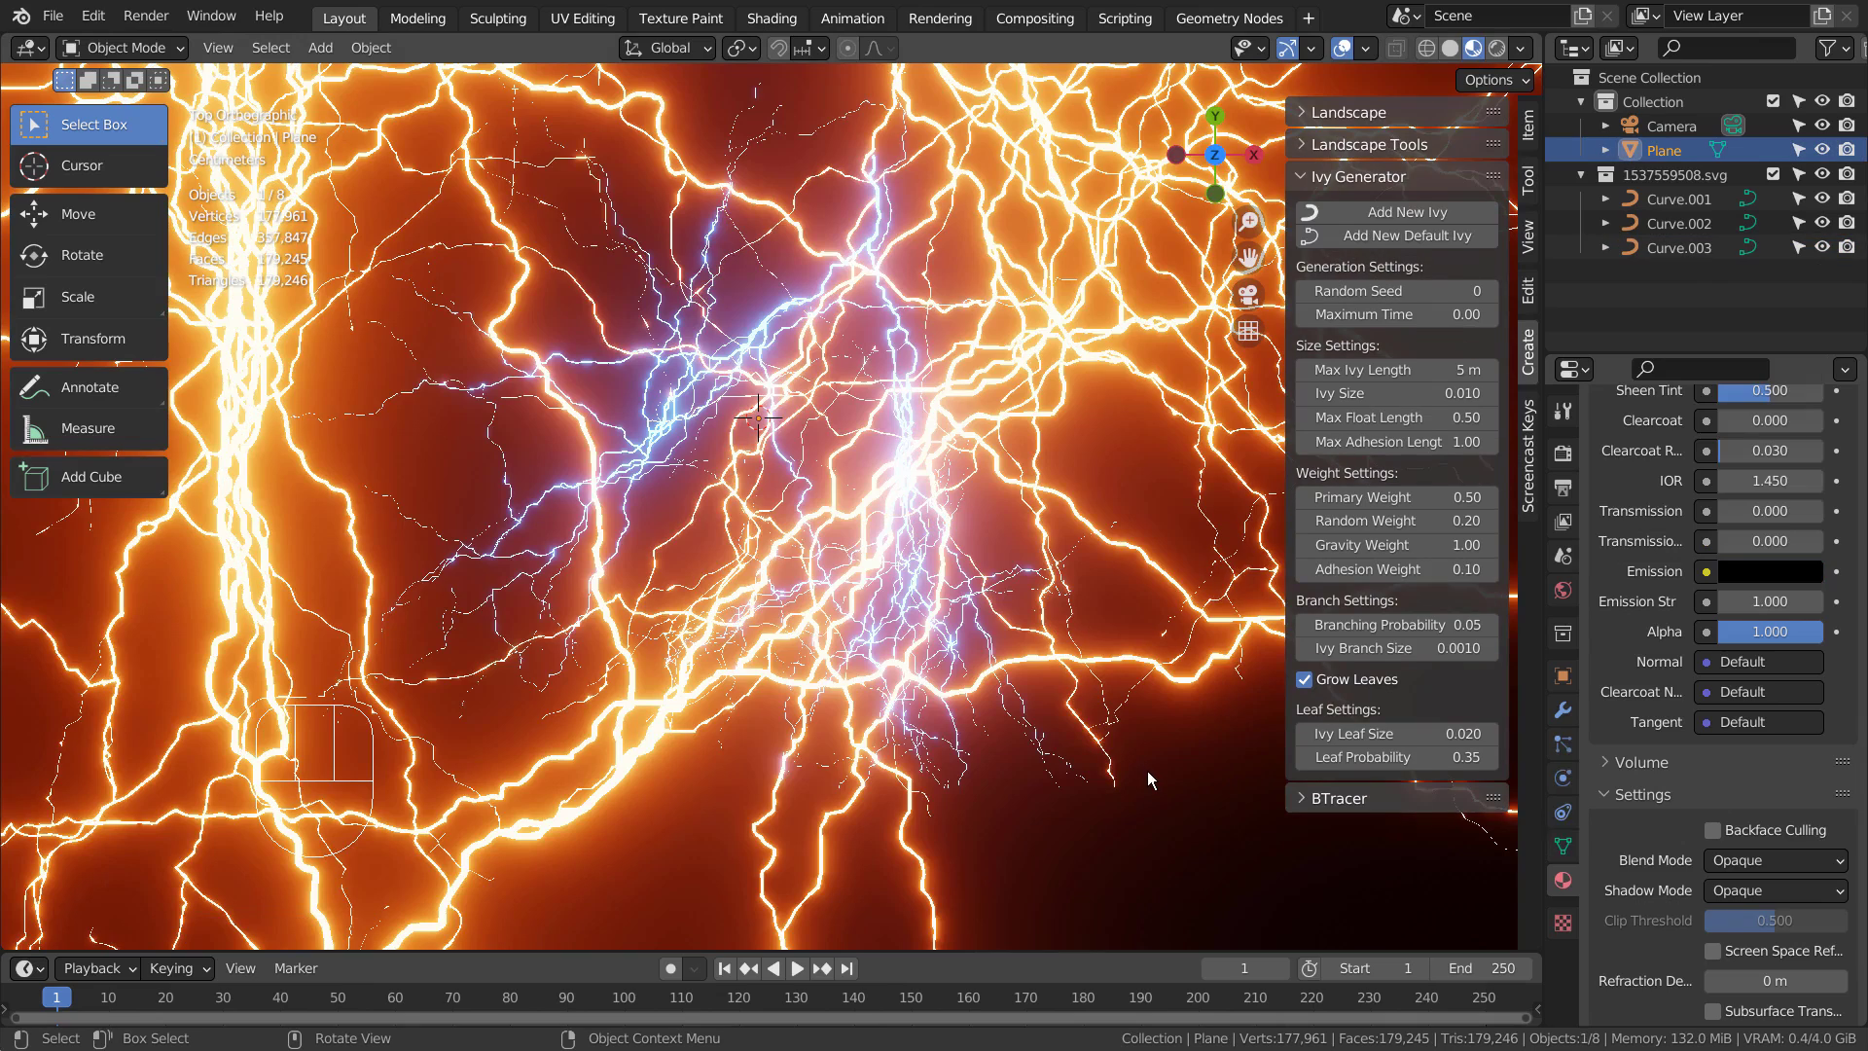
key("ctrl+z")
key("ctrl+z")
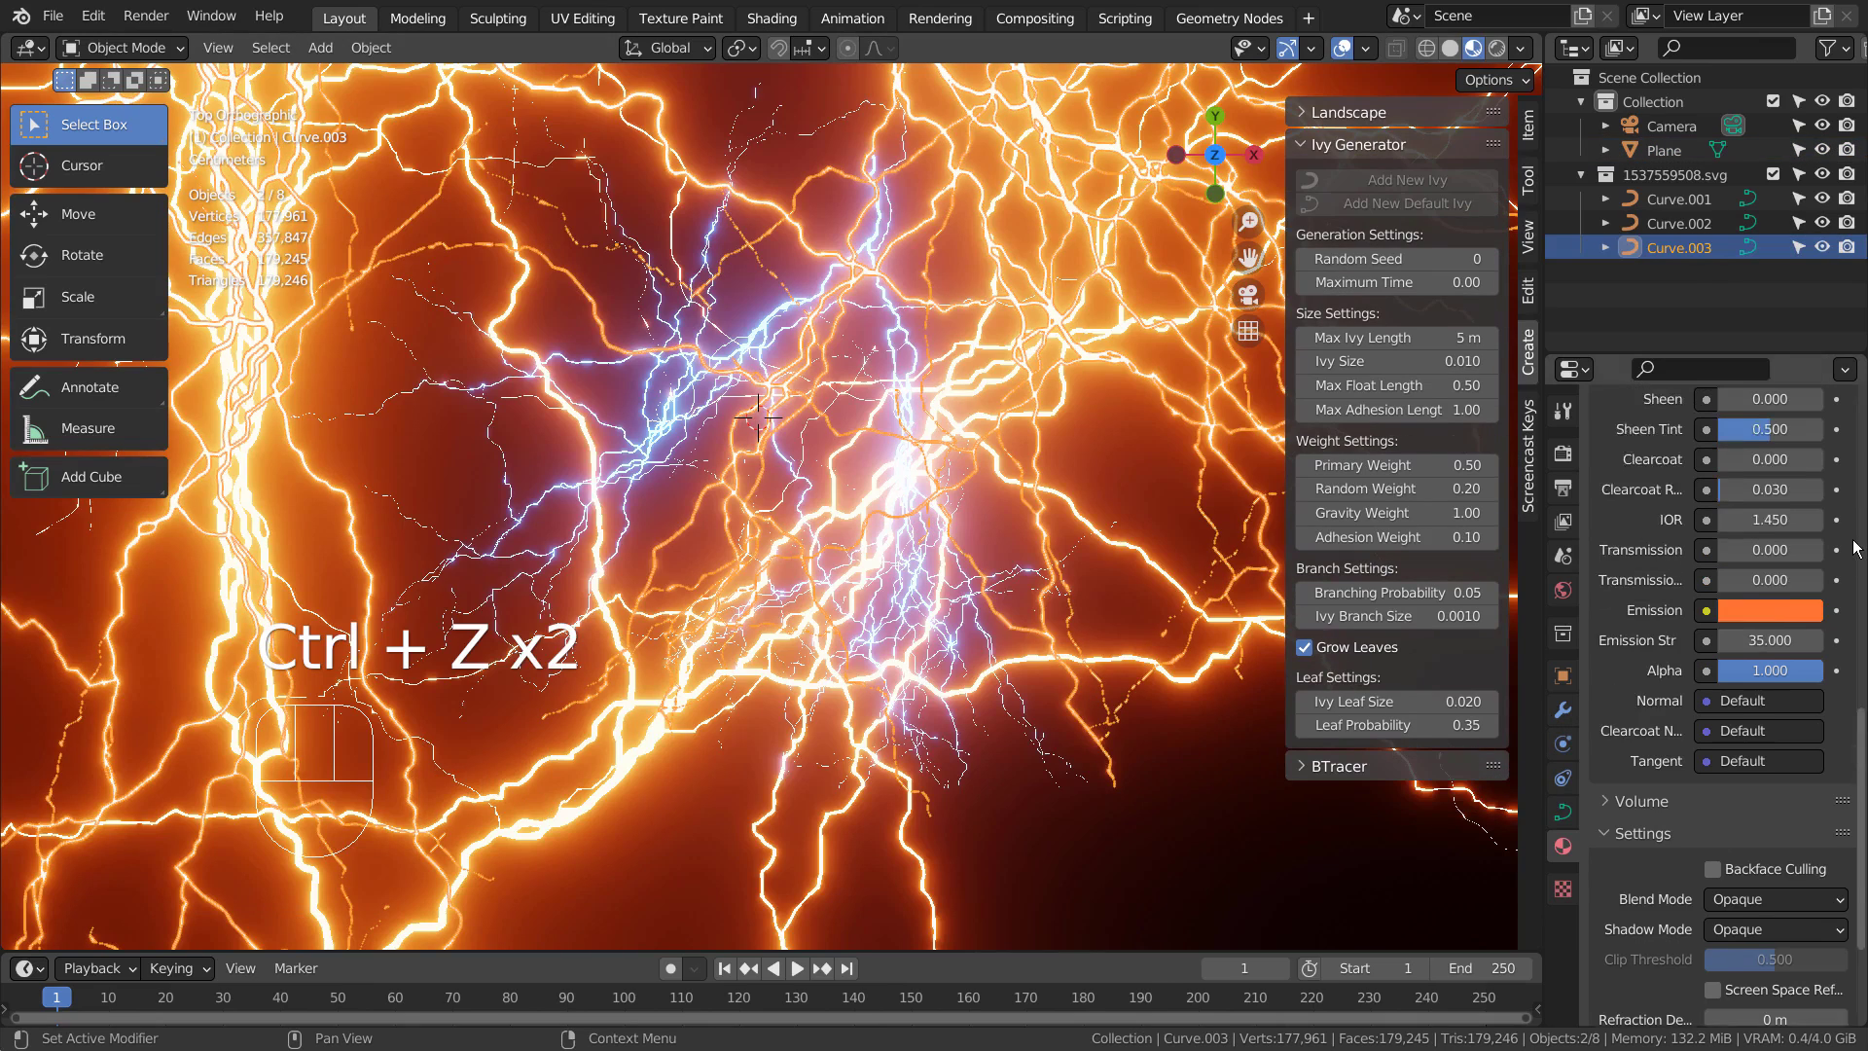
key("ctrl+z")
scroll(1726, 576, "up", 15)
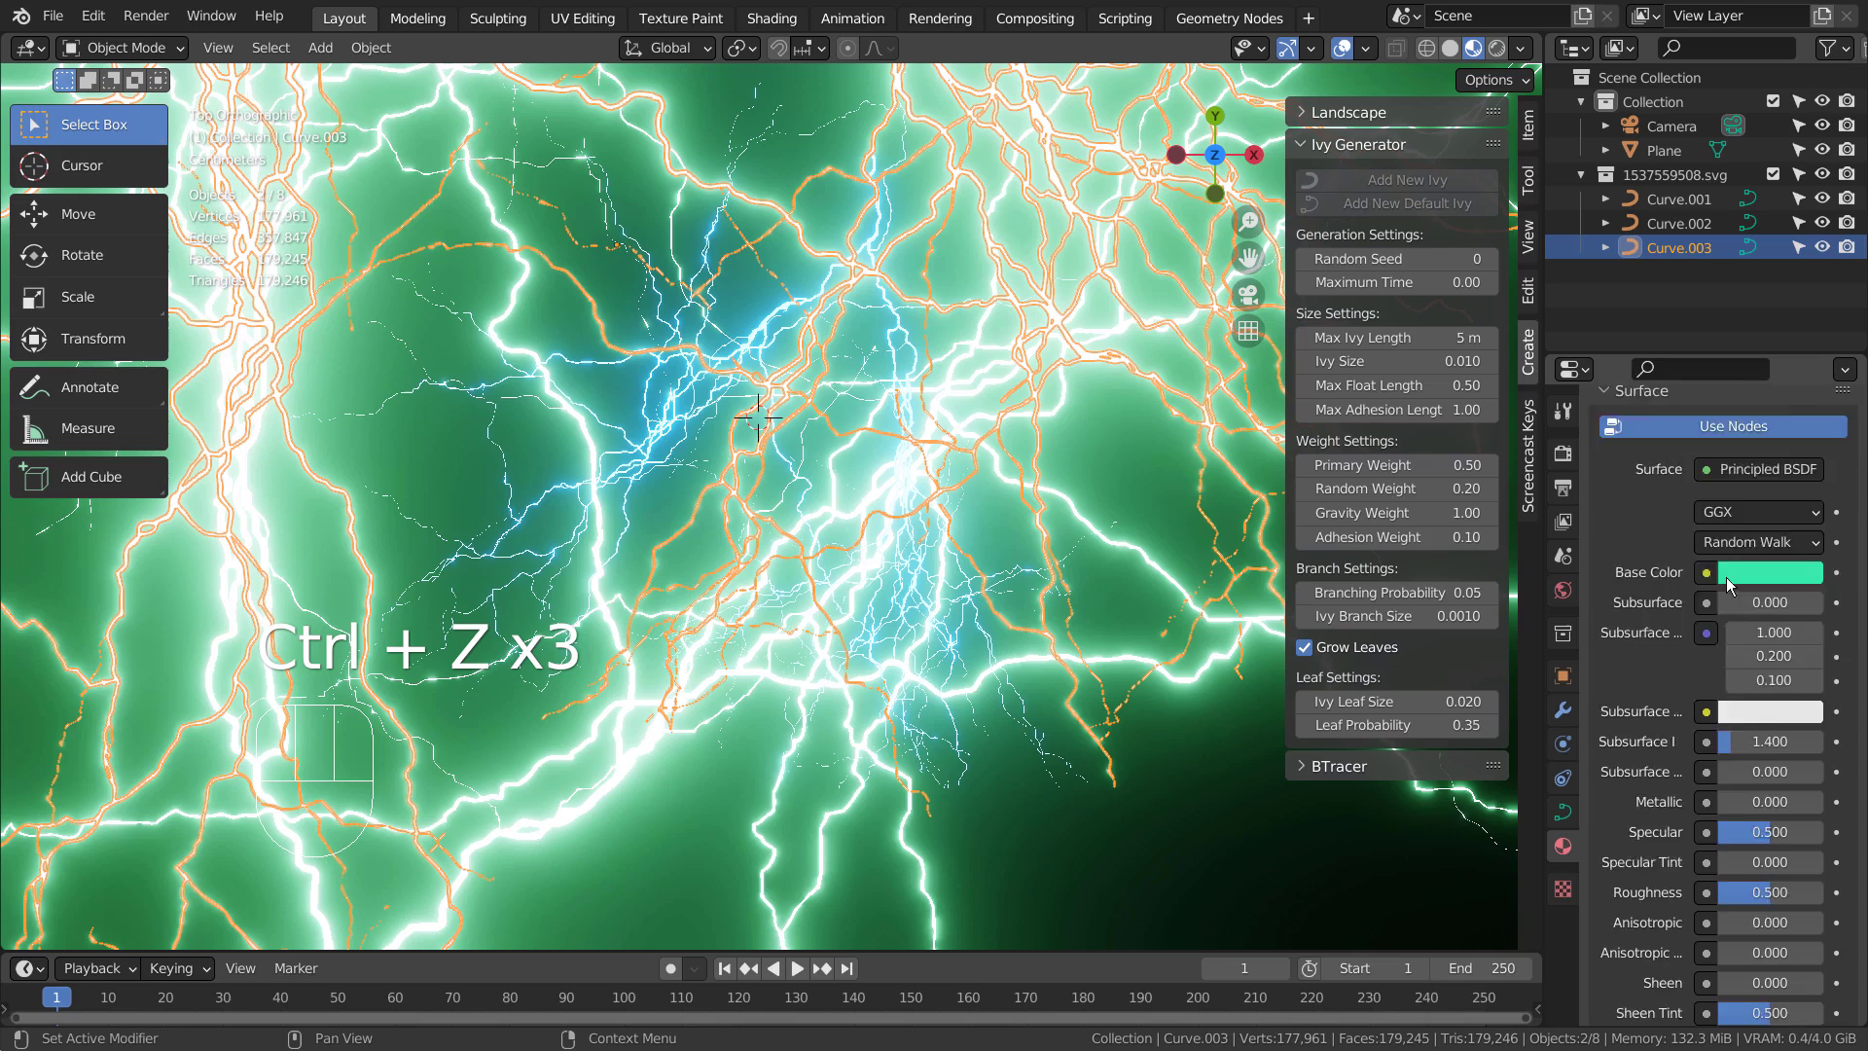
scroll(1723, 636, "down", 15)
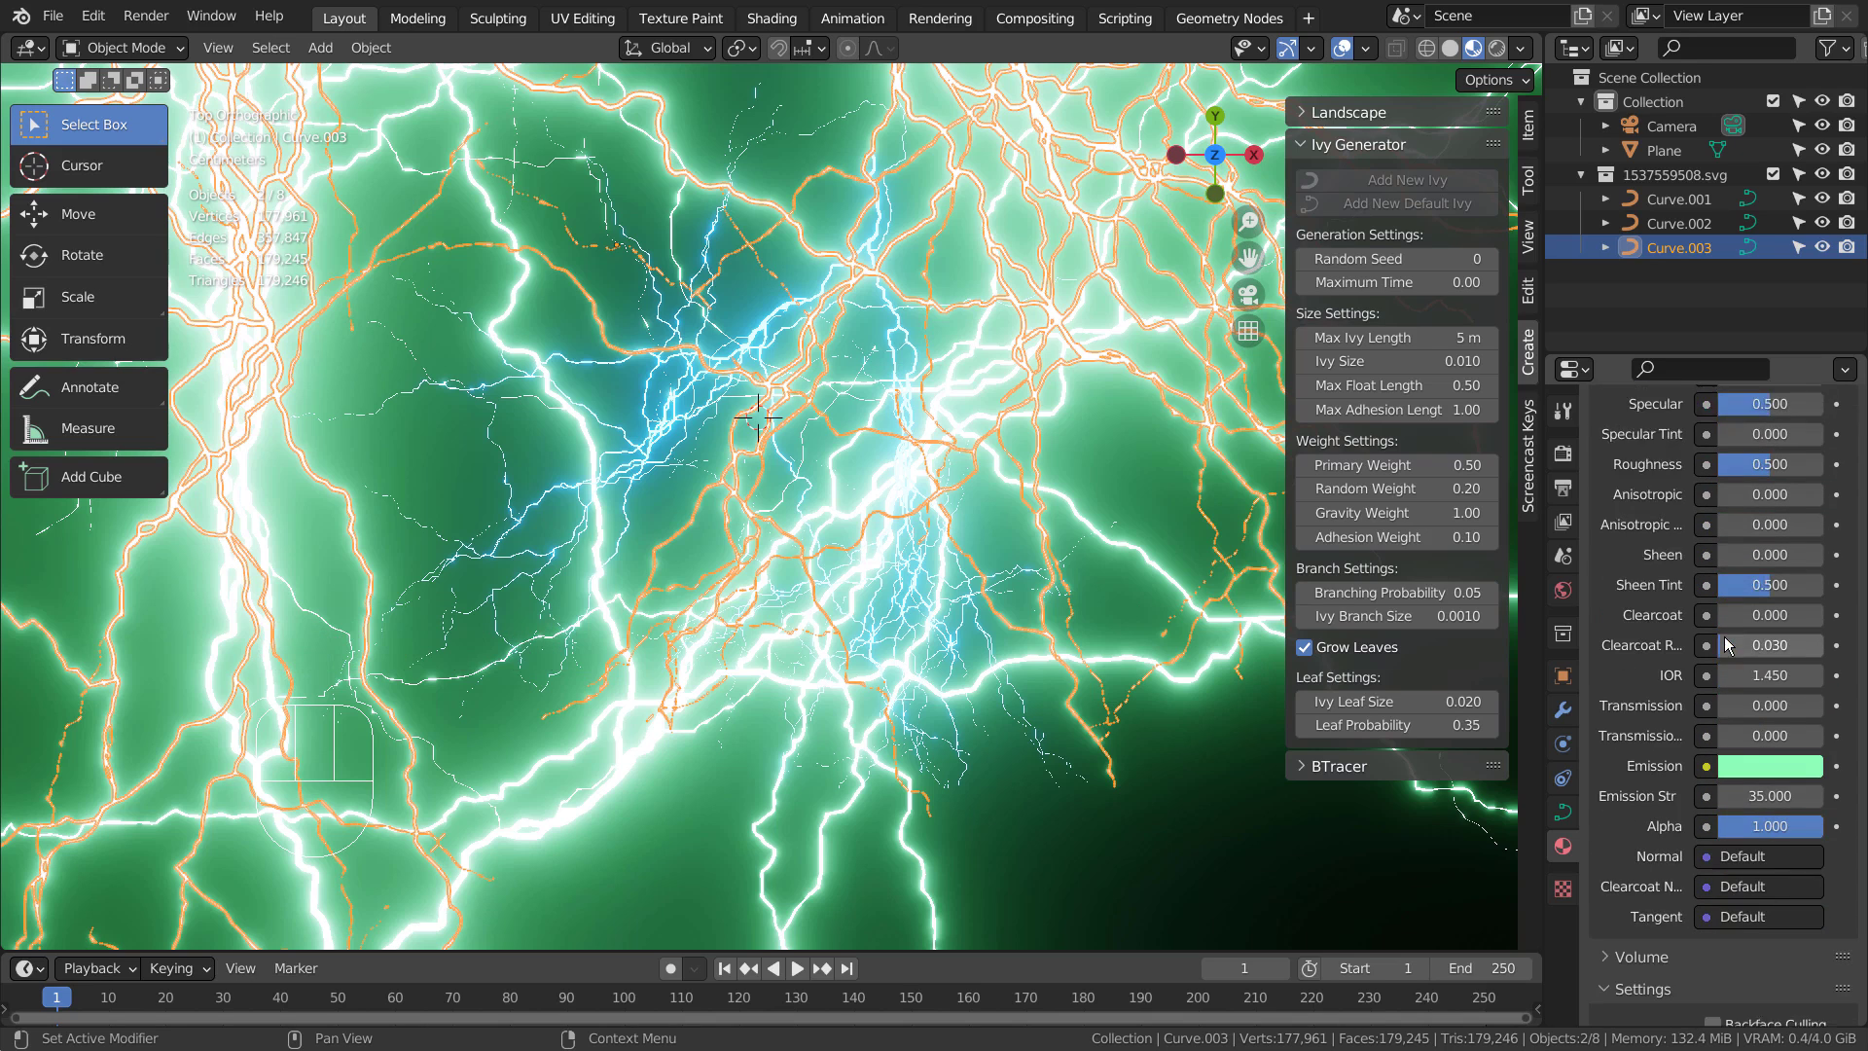
left_click(1767, 685)
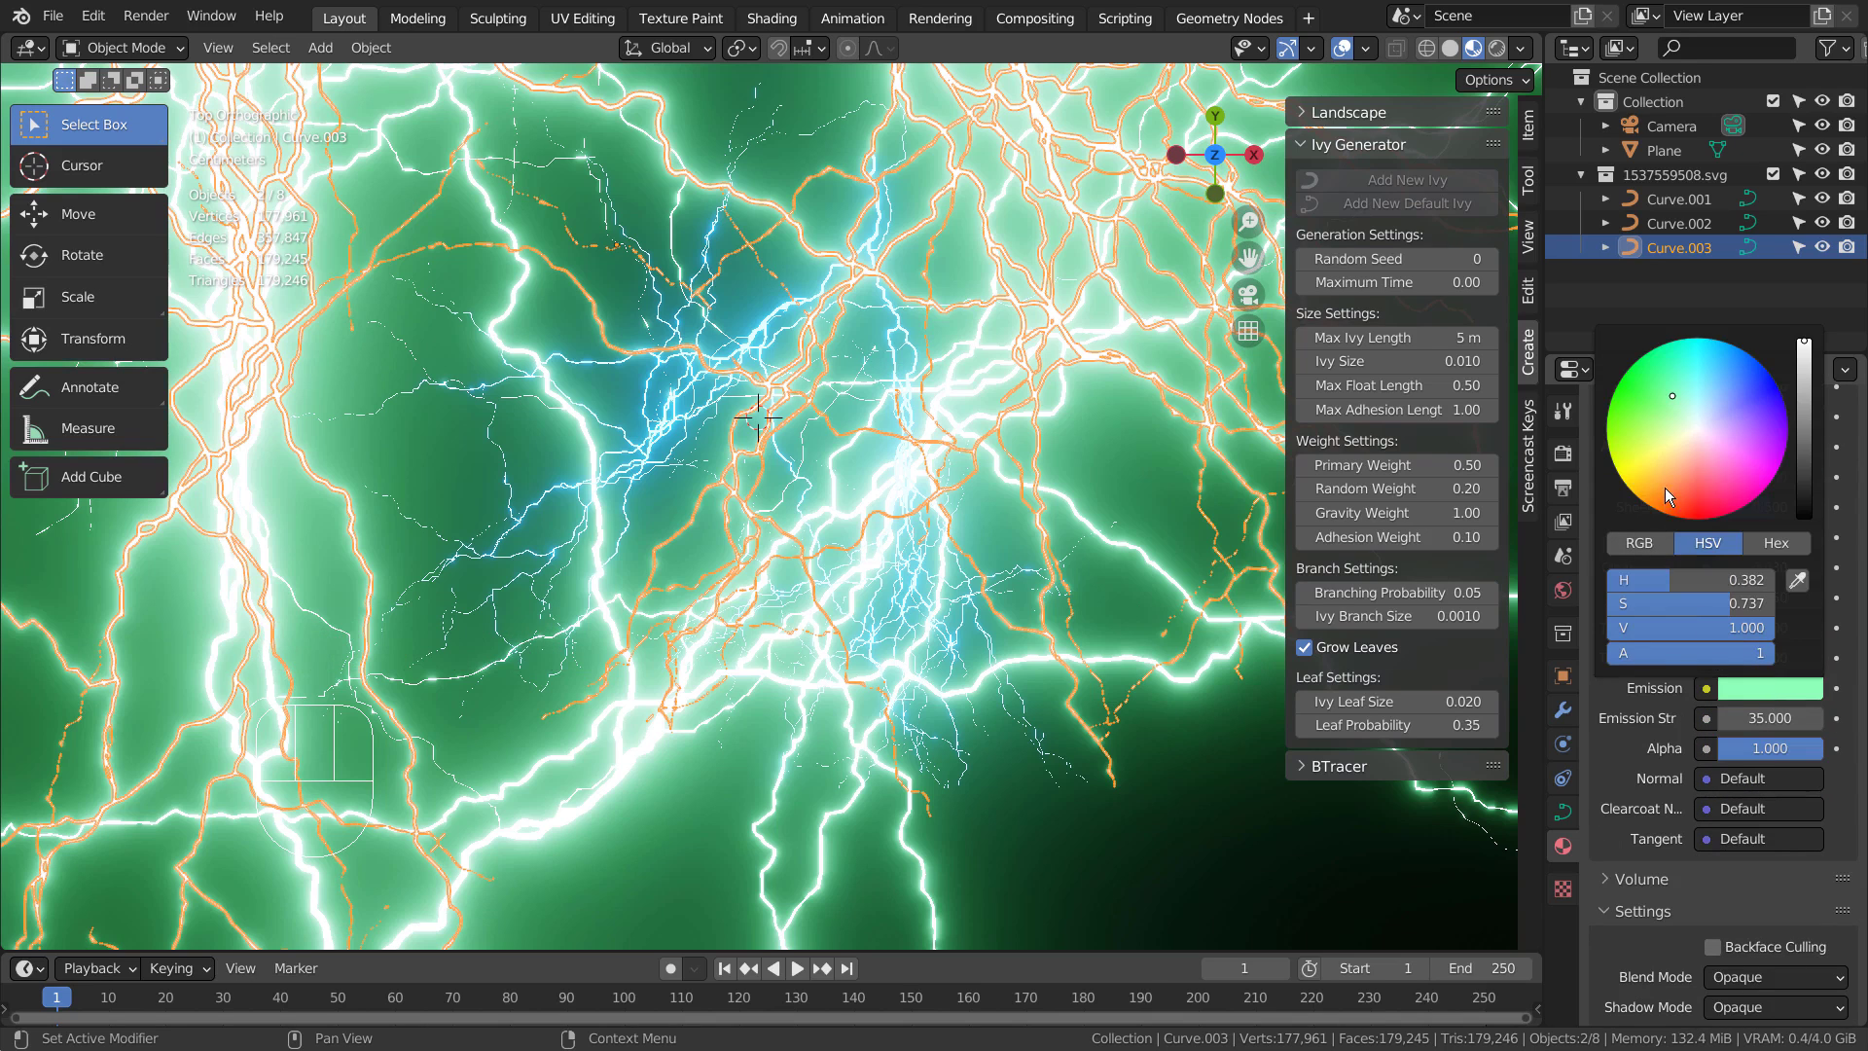
left_click(1072, 481)
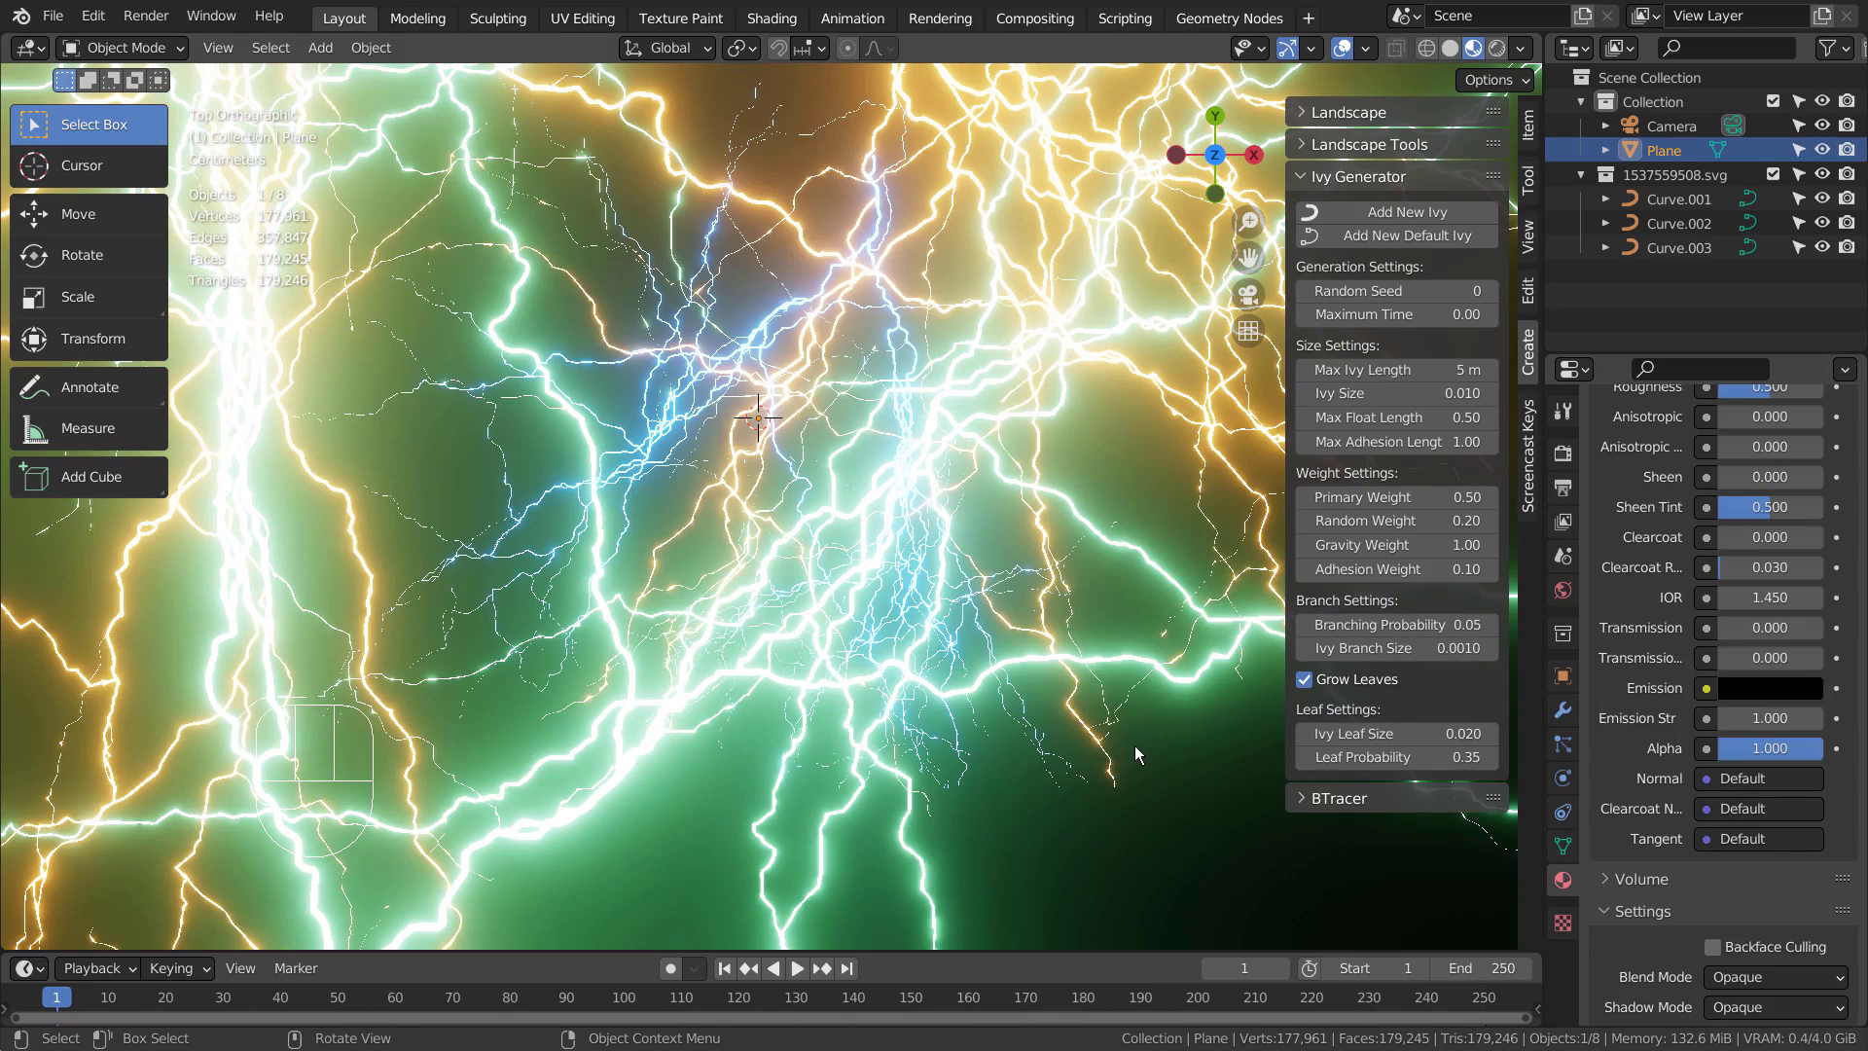
Show the Eevee Render Properties and expand the Bloom panel
left_click(1562, 451)
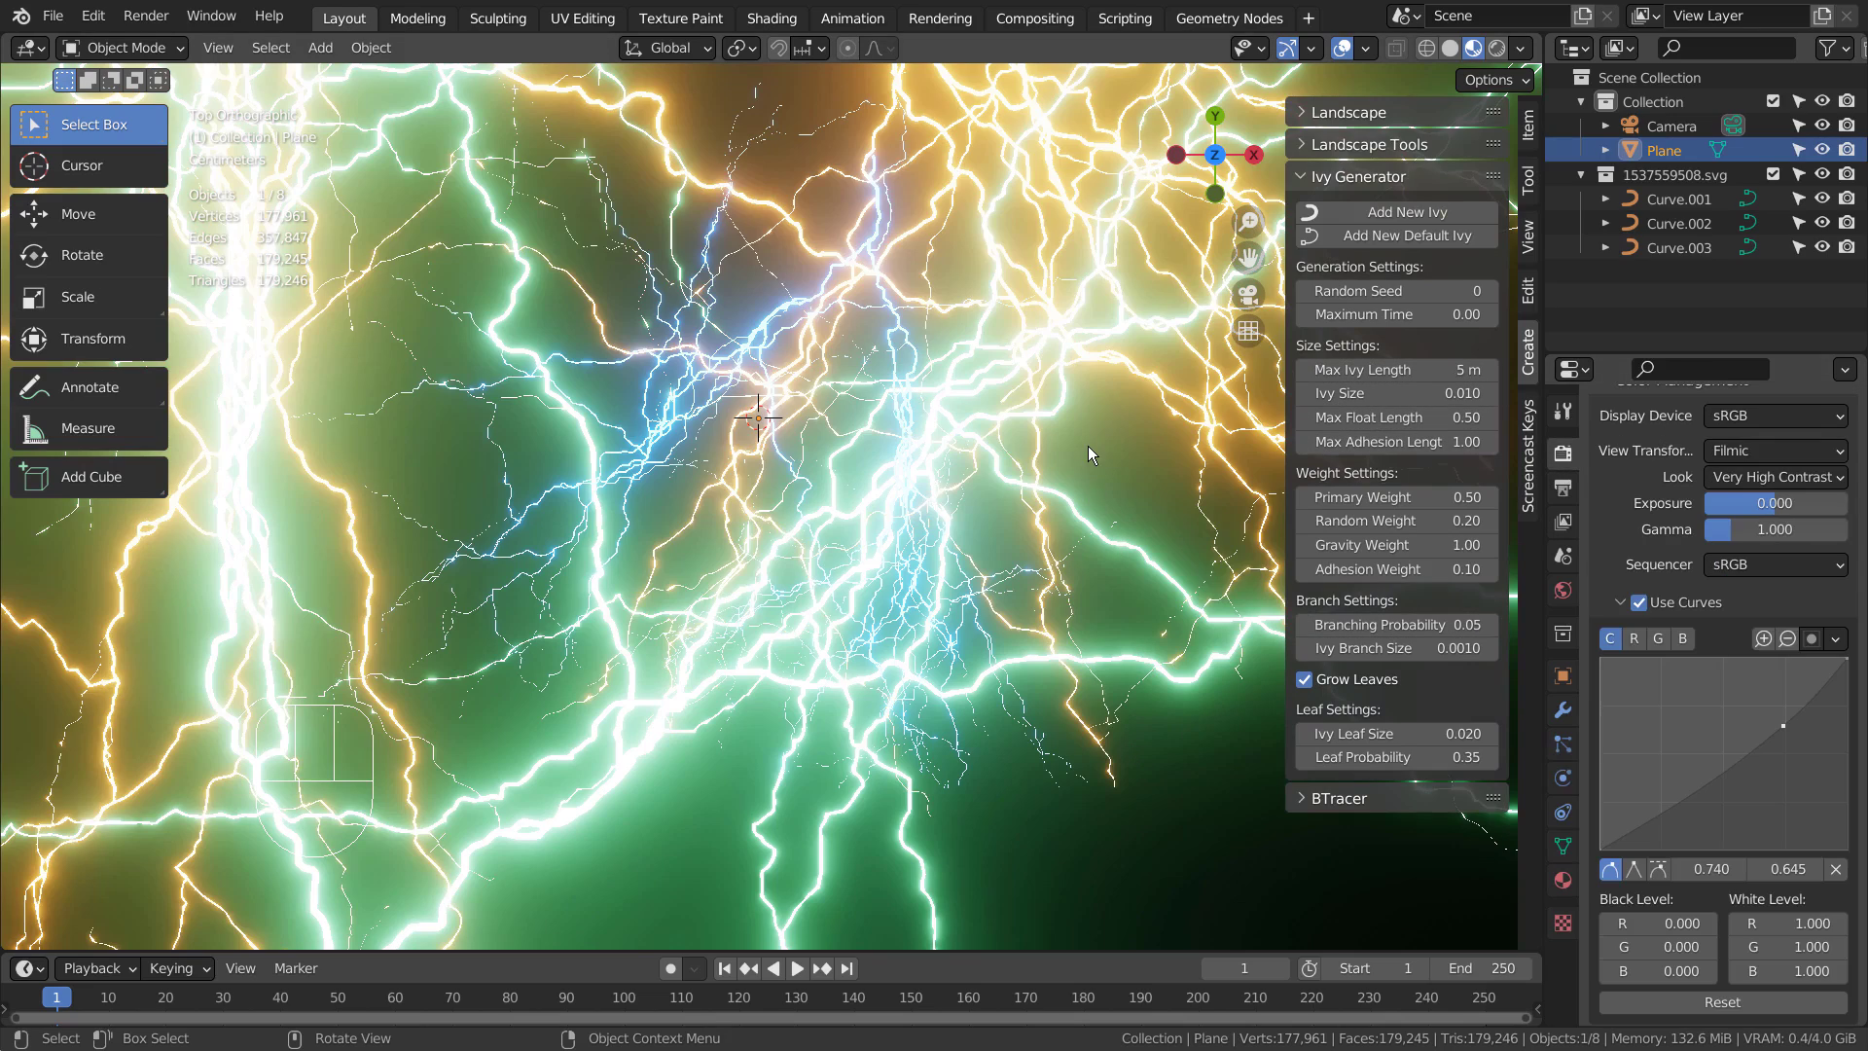
scroll(1089, 451, "up", 2)
scroll(1783, 545, "up", 10)
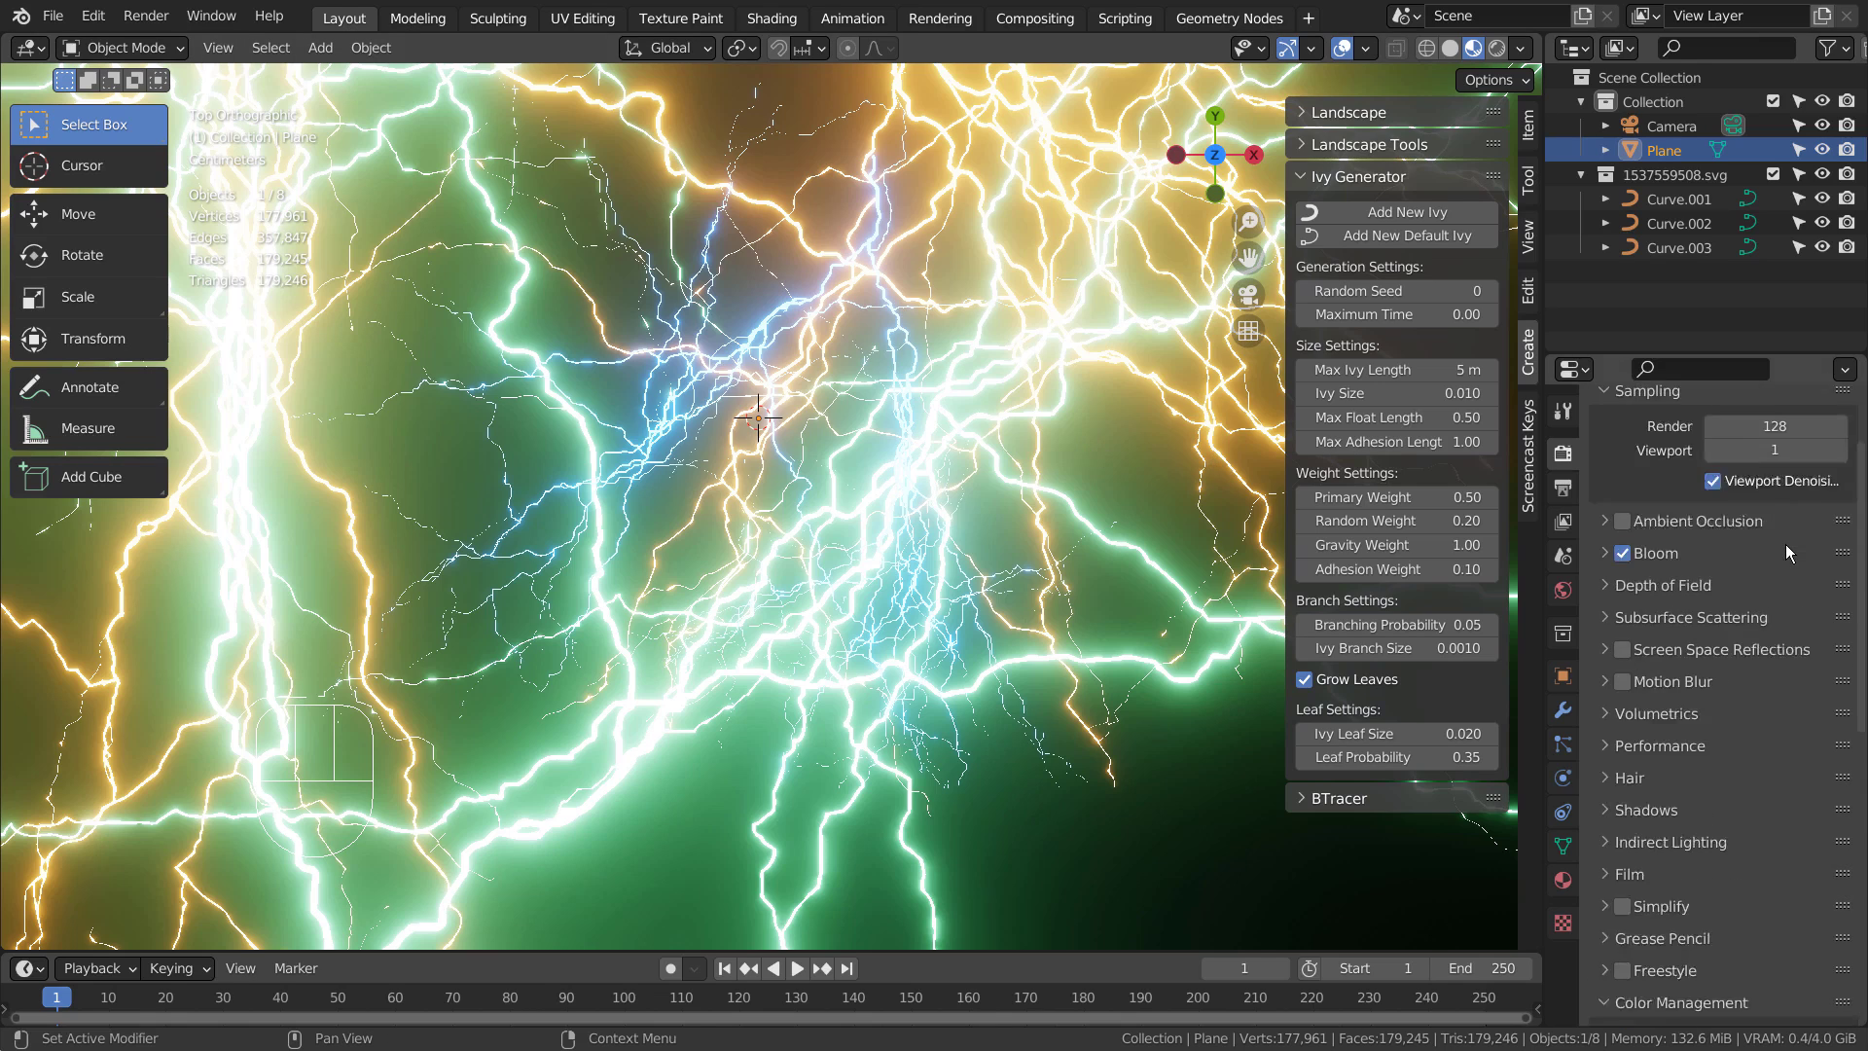
scroll(1784, 545, "up", 3)
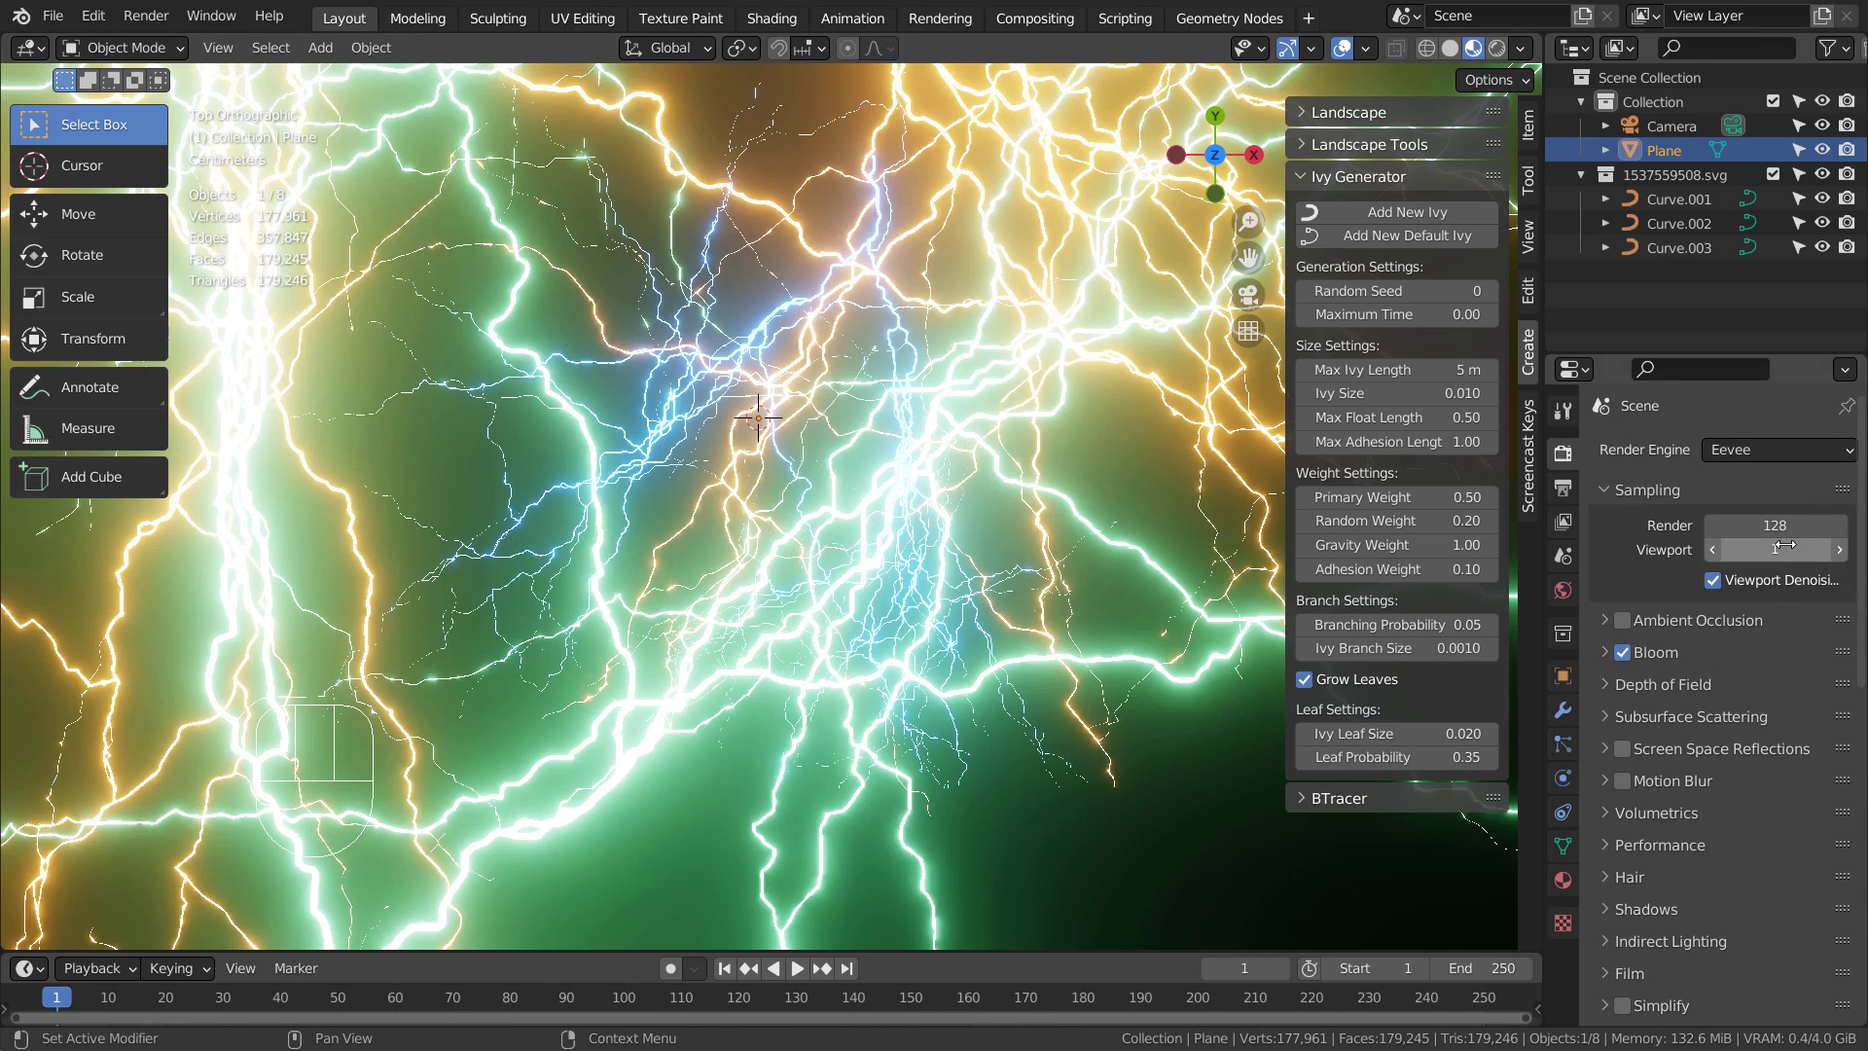
left_click(1603, 652)
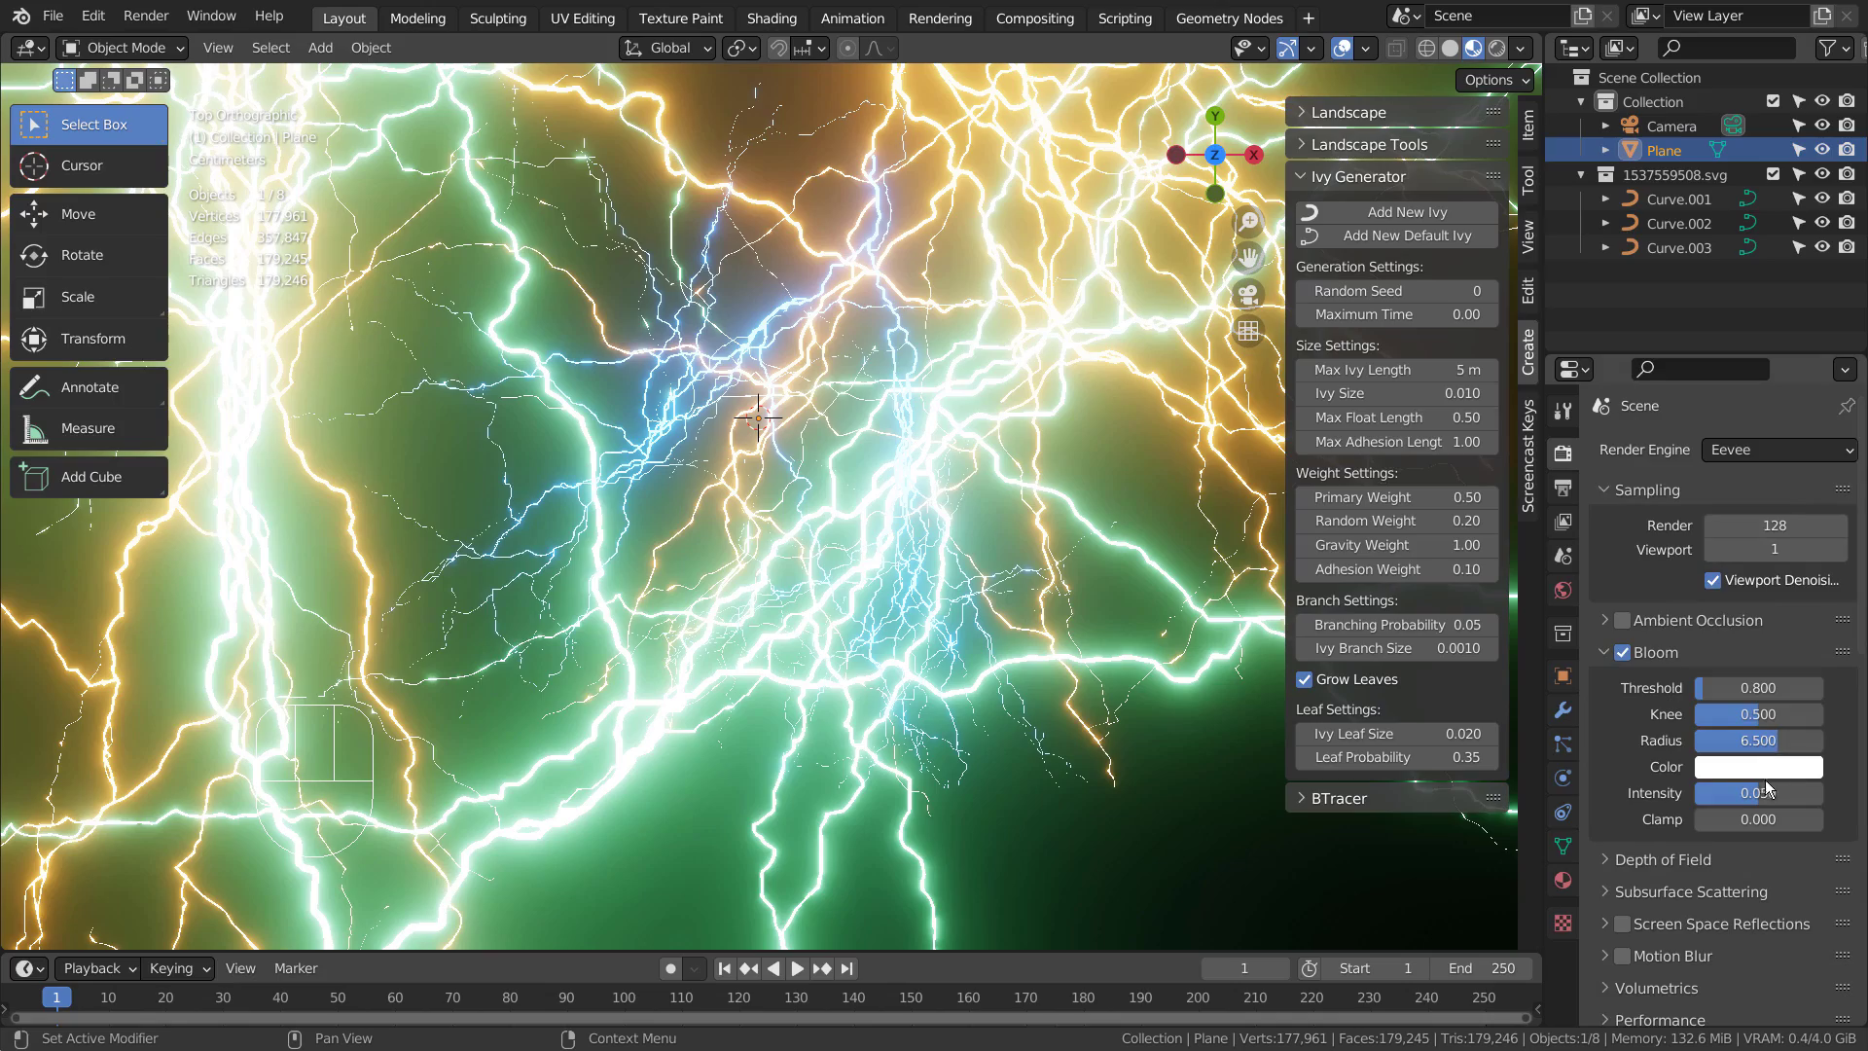
Adjust Bloom to Threshold 0, Knee 0.478, Radius 6.276 and Intensity 0.033
left_click_drag(1769, 788, 1720, 741)
left_click_drag(1757, 714, 1714, 714)
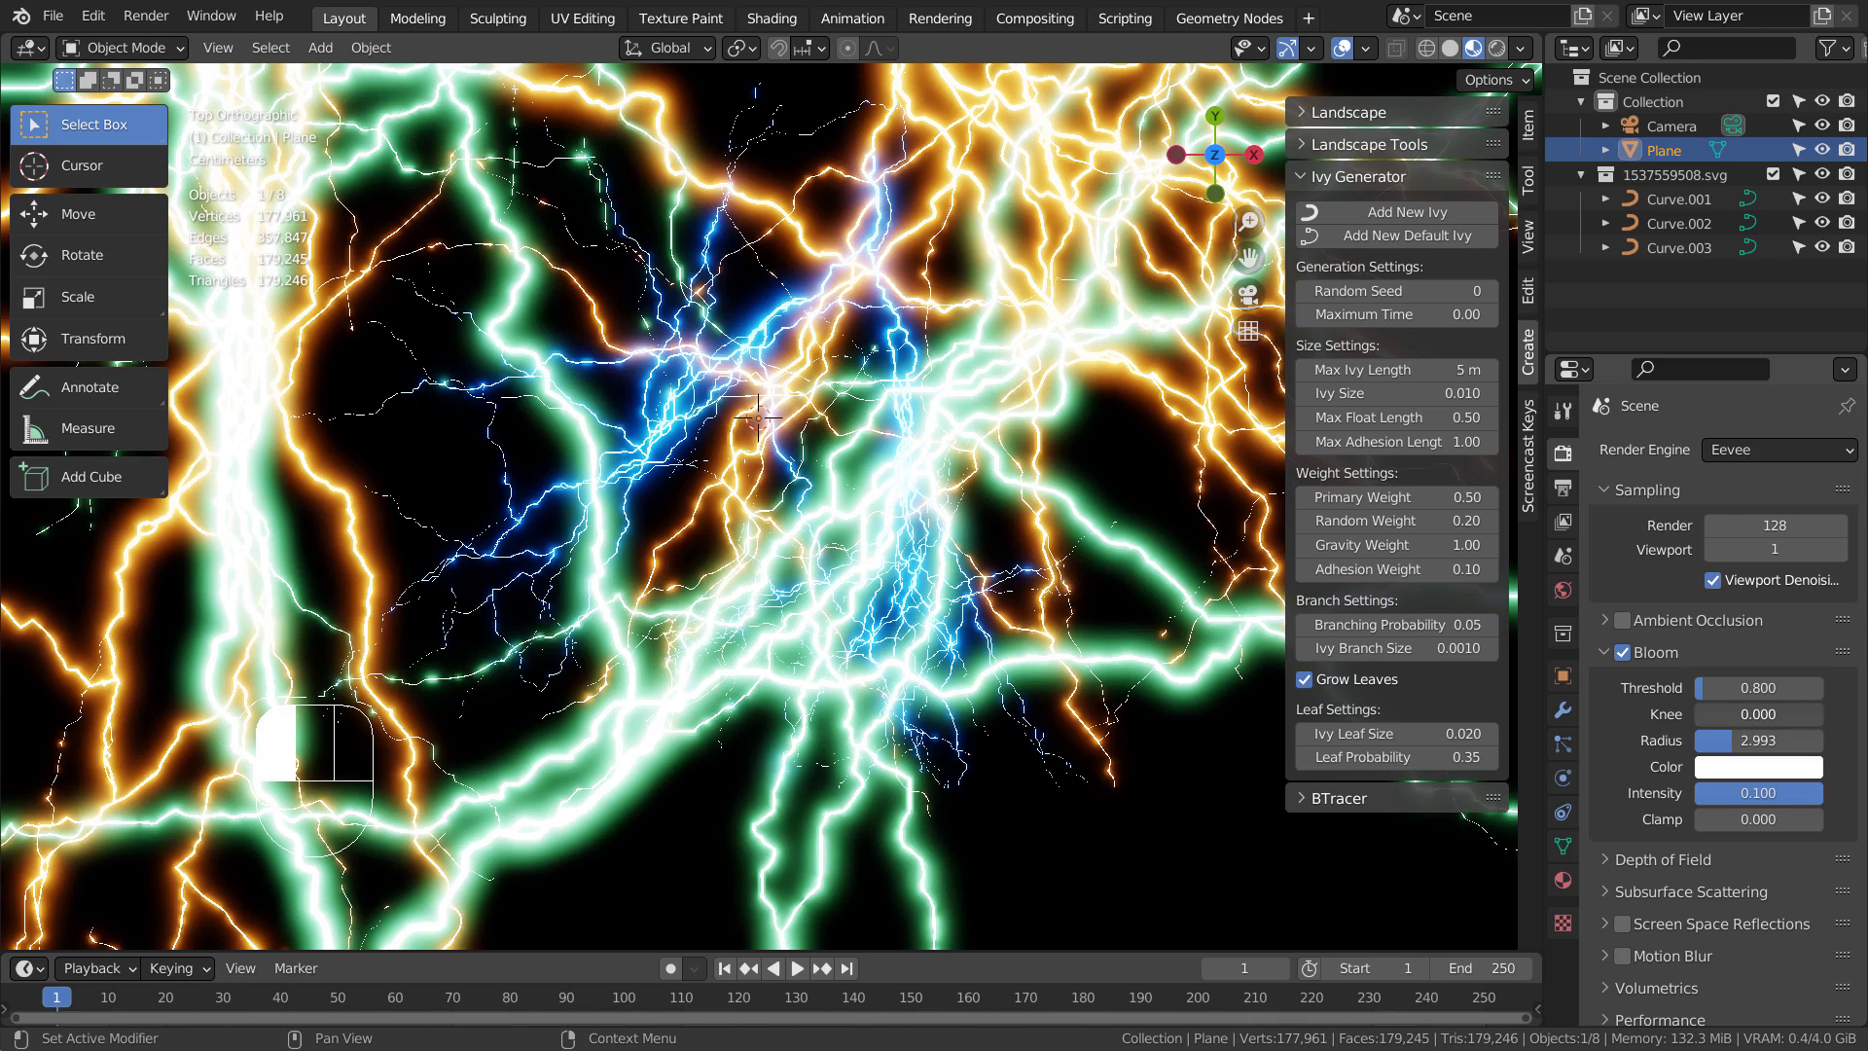
left_click_drag(1758, 688, 1819, 688)
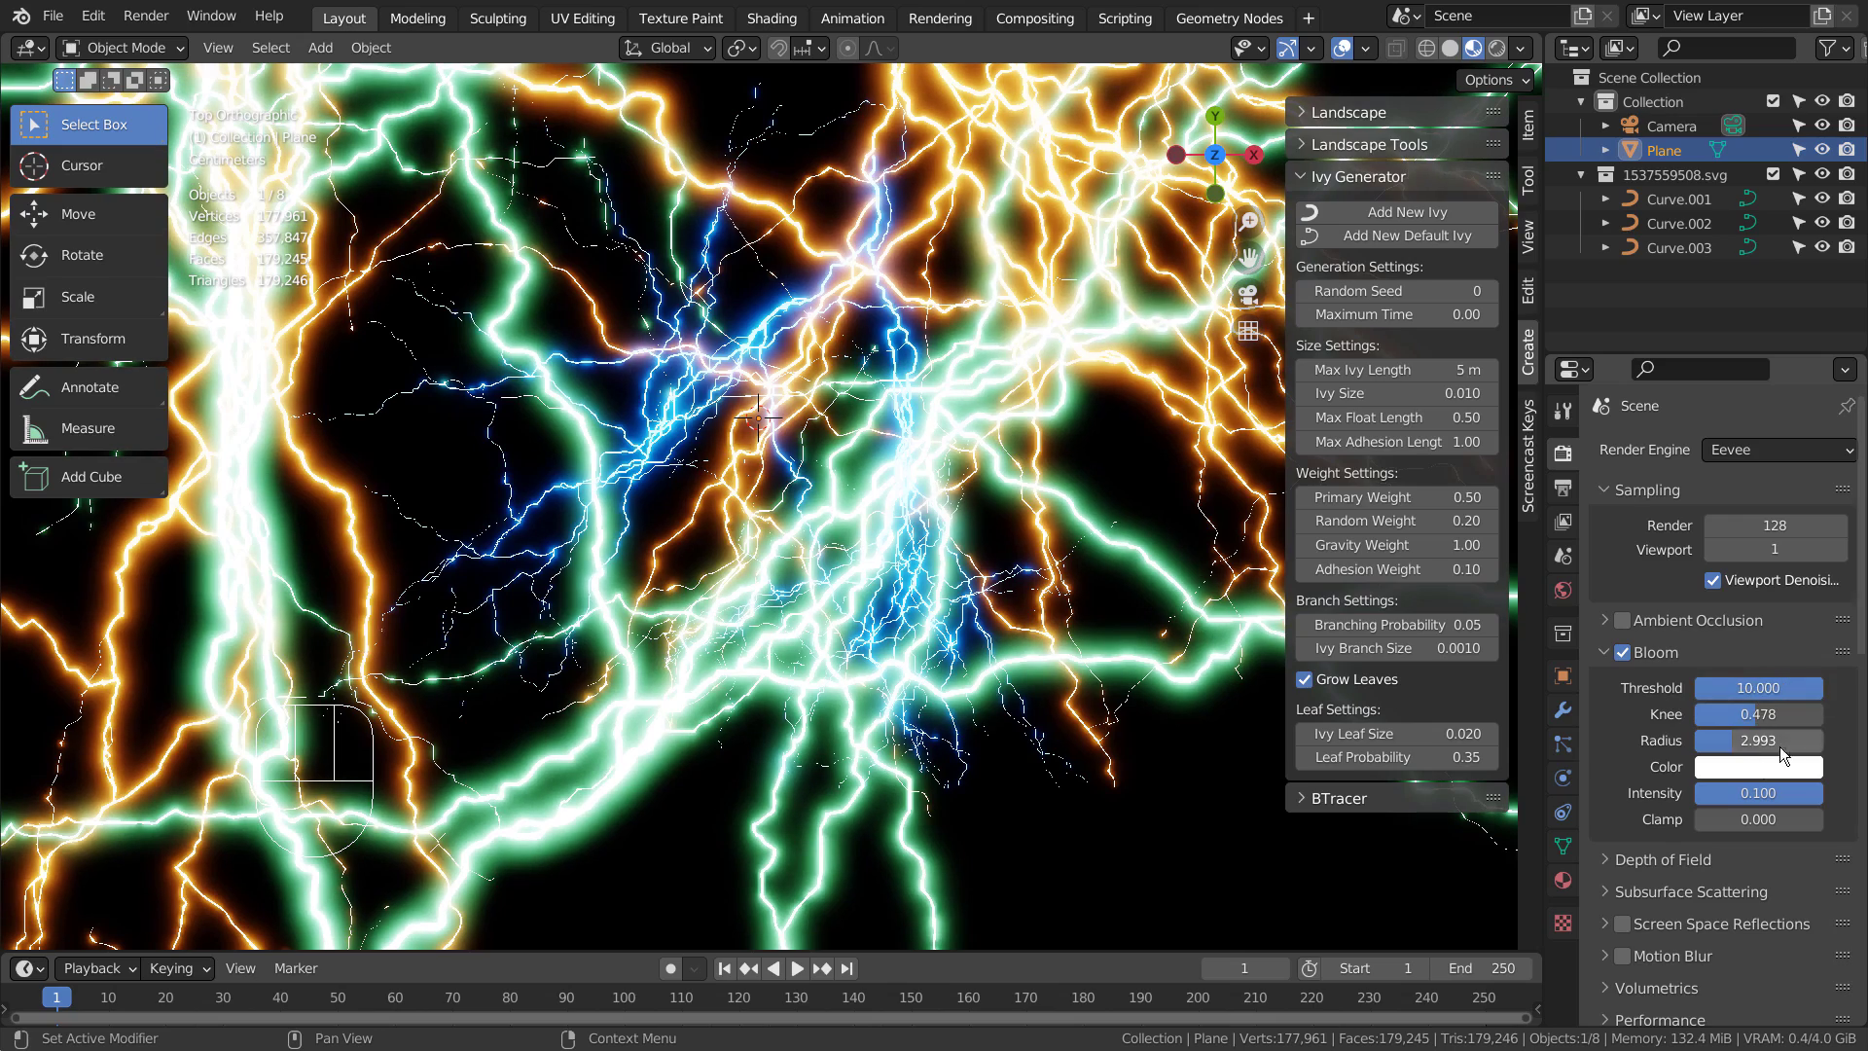
left_click_drag(1764, 784, 1656, 685)
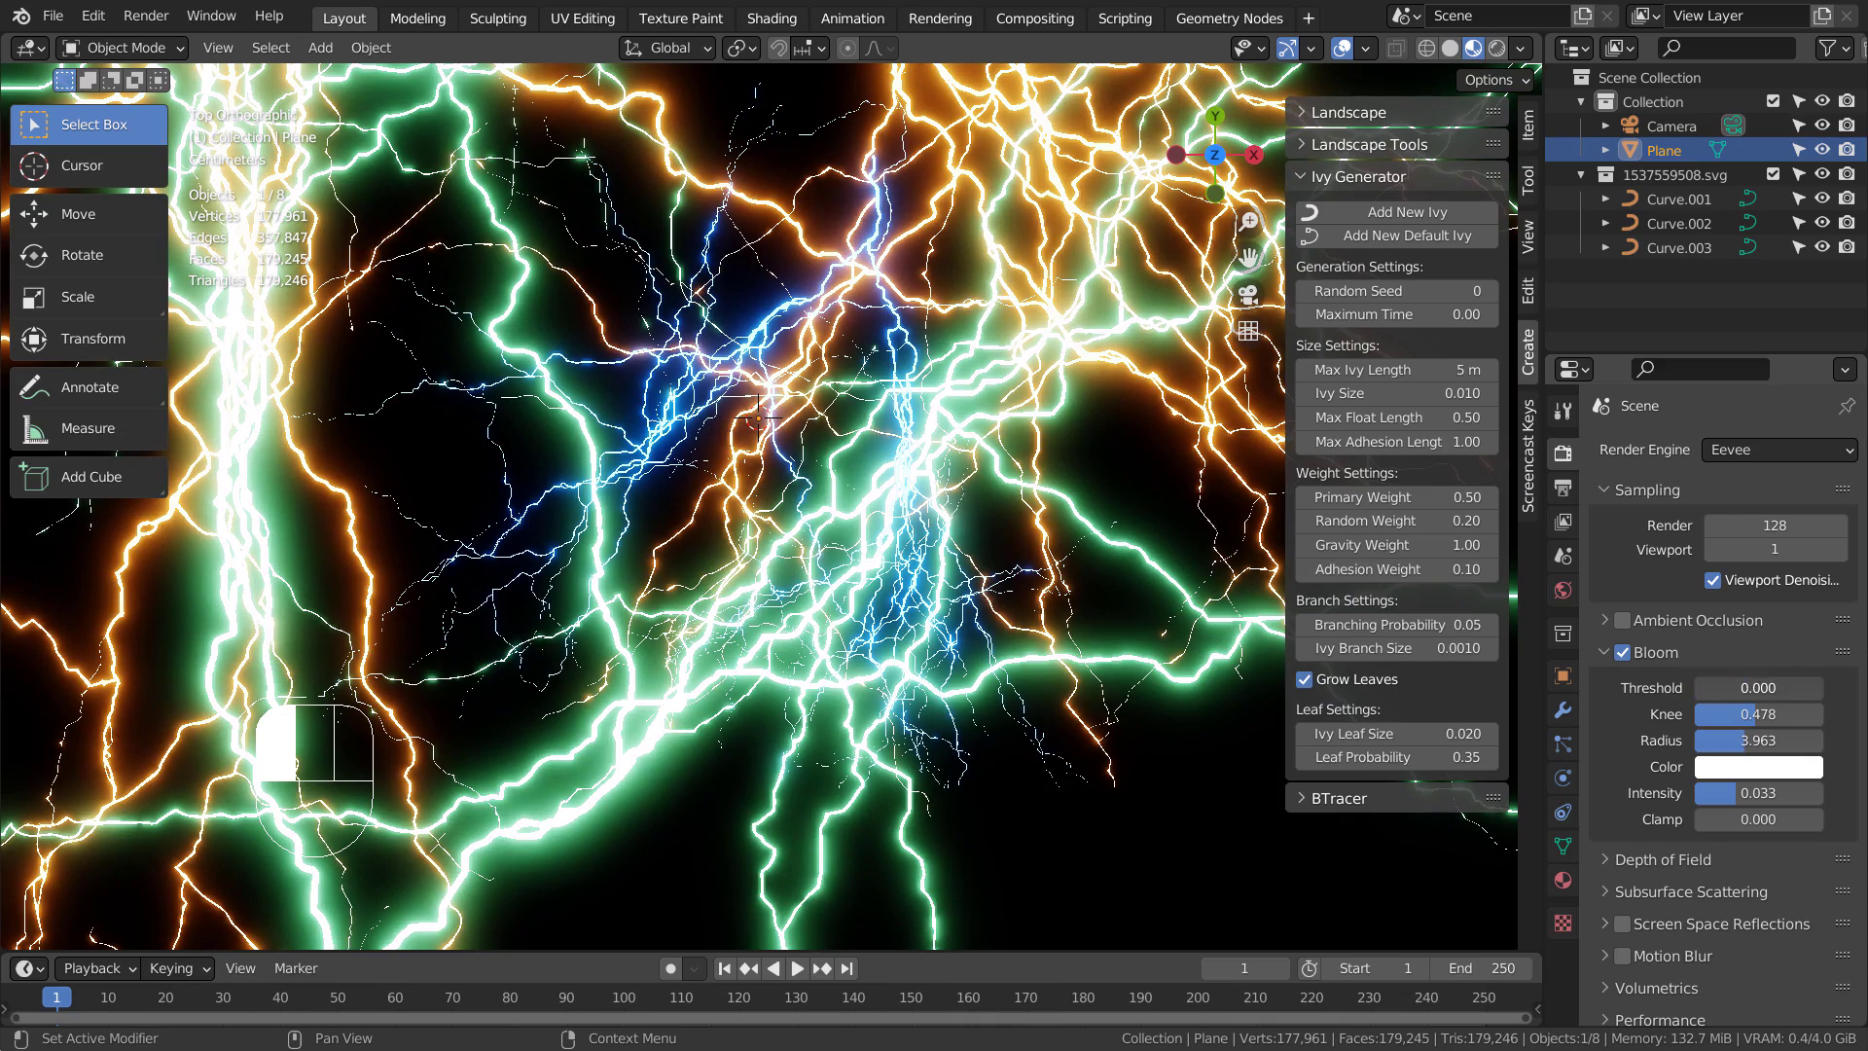
left_click_drag(1751, 741, 1723, 793)
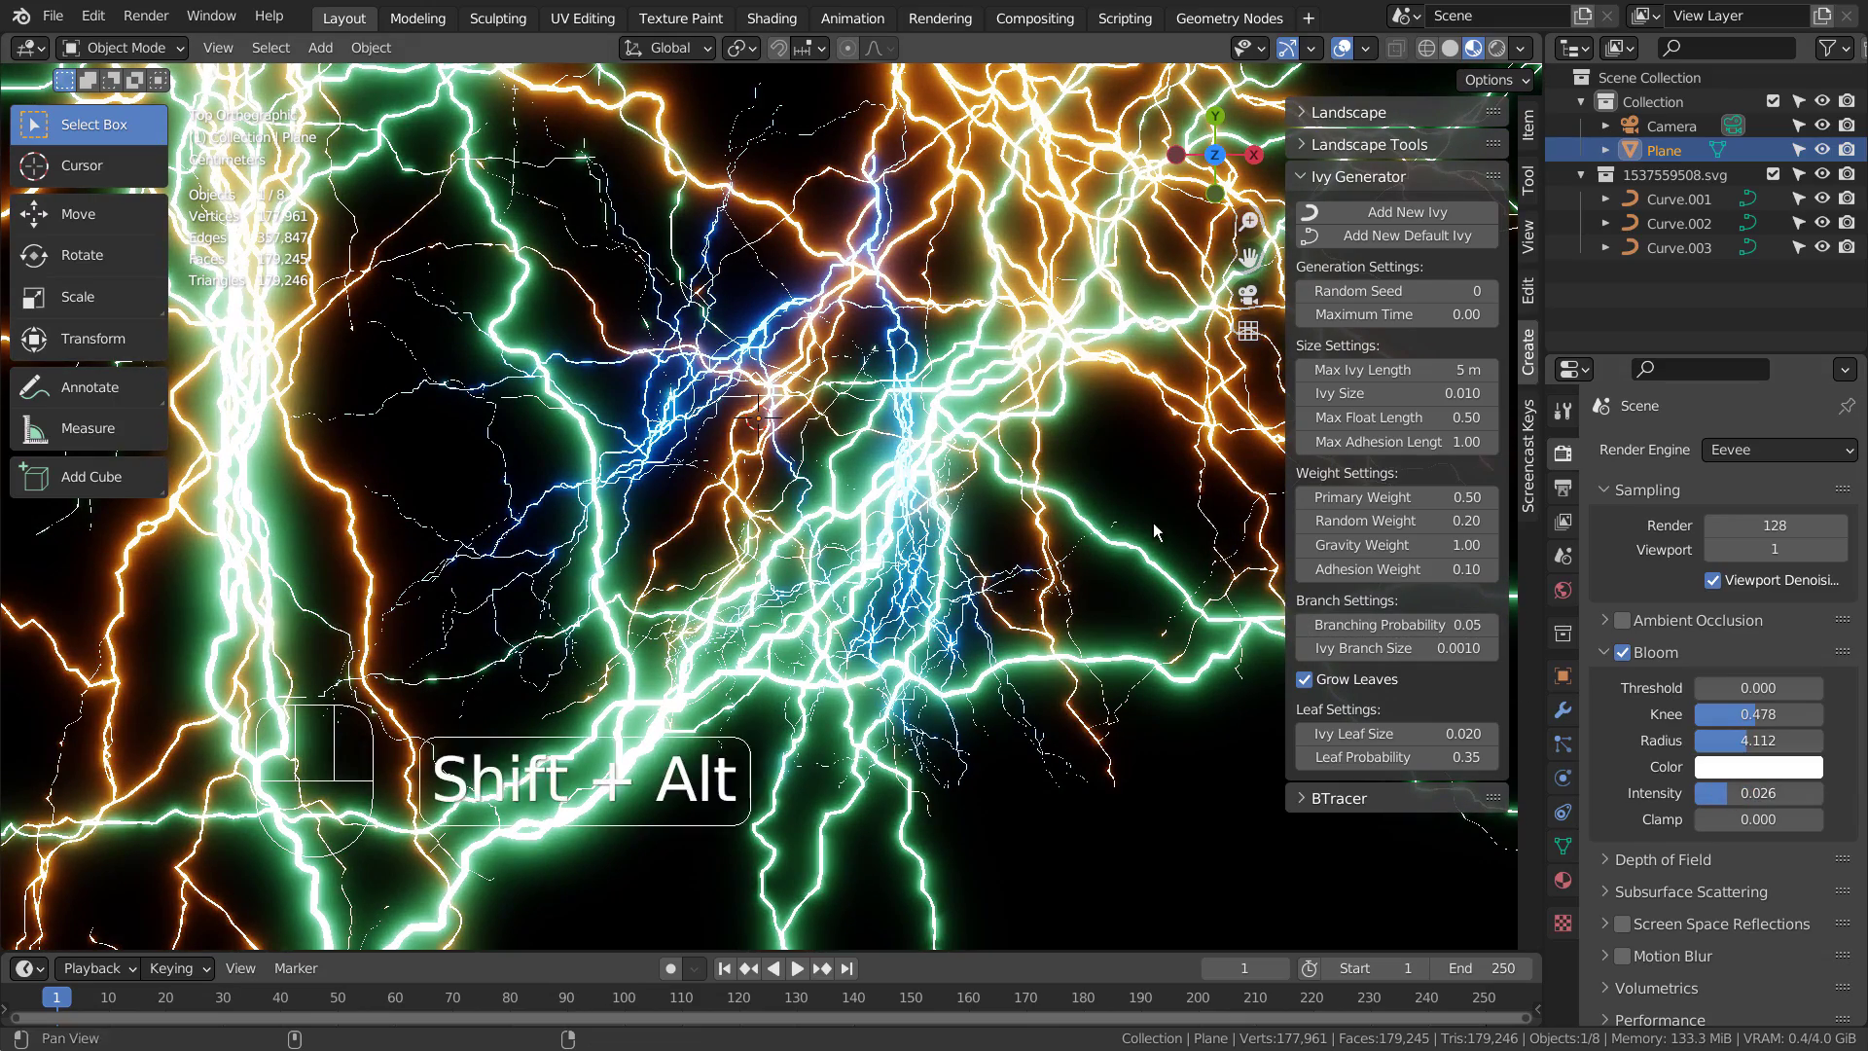
Pan the view across the blue, green and orange lightning bolts
middle_click_drag(1152, 522, 1023, 623, "alt+shift")
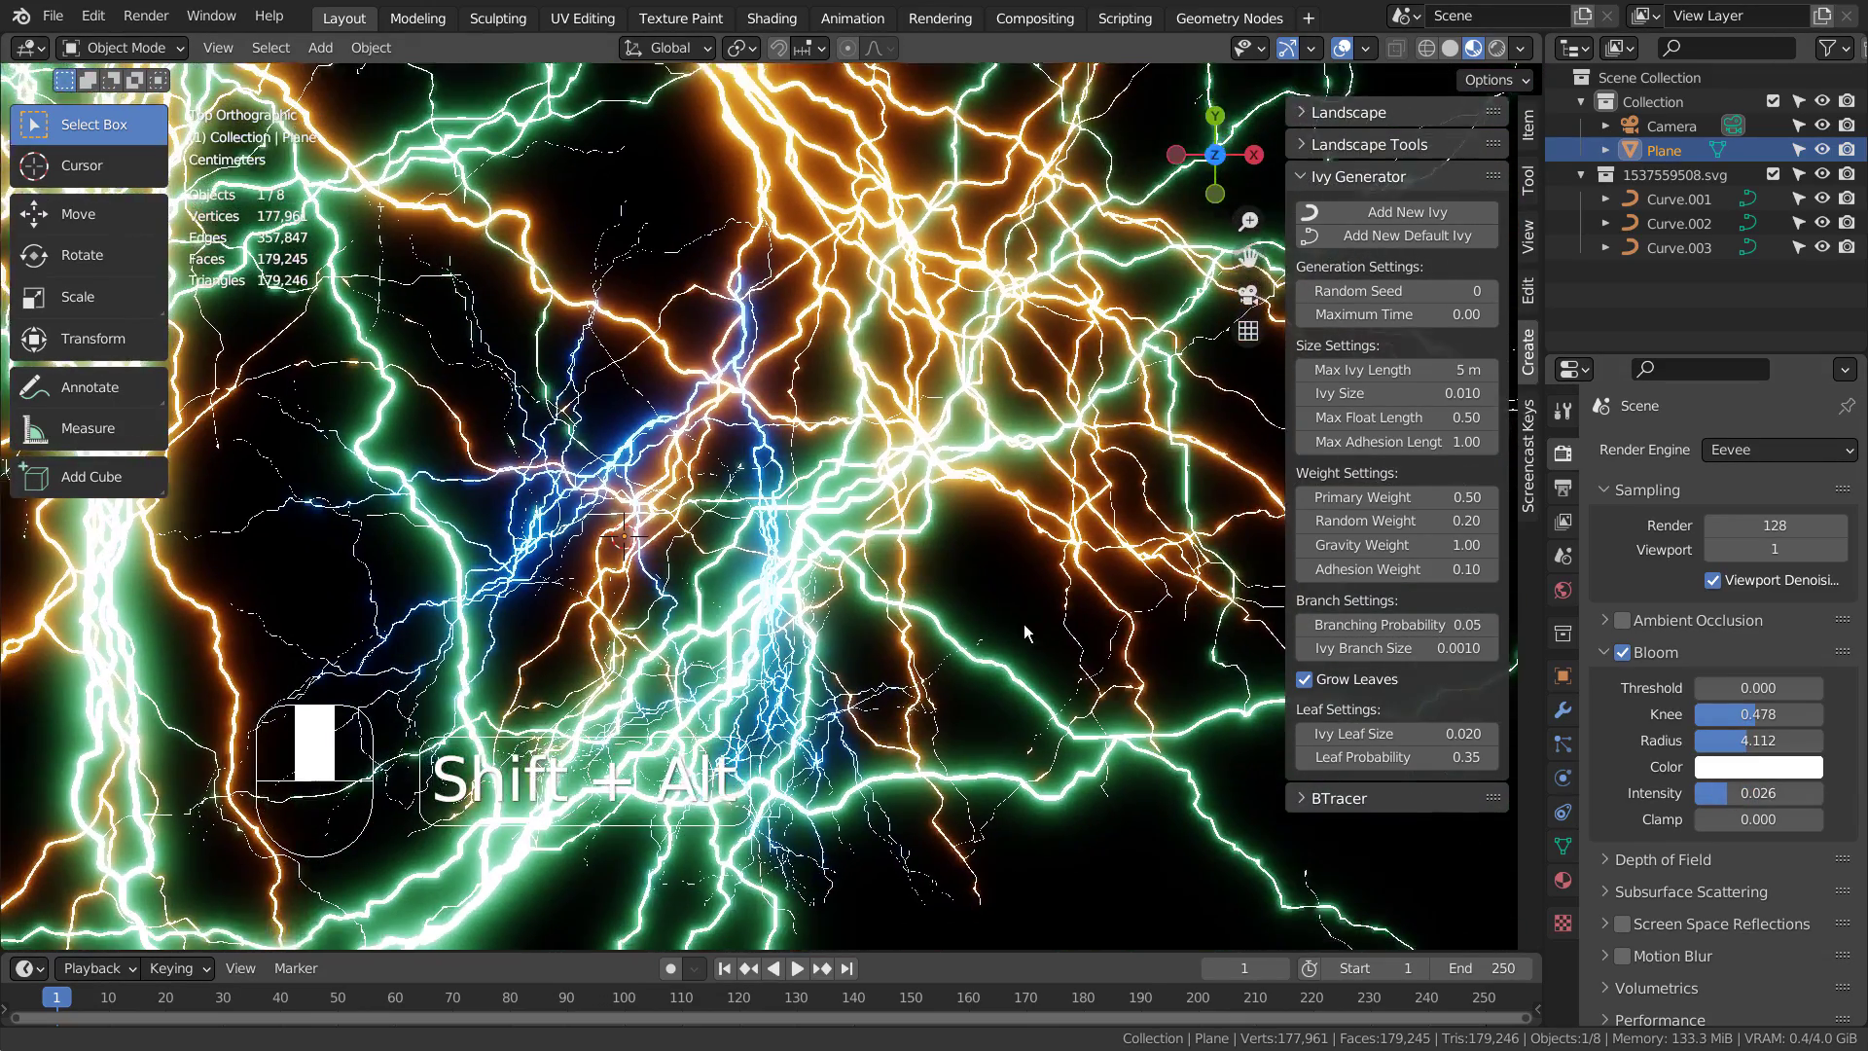